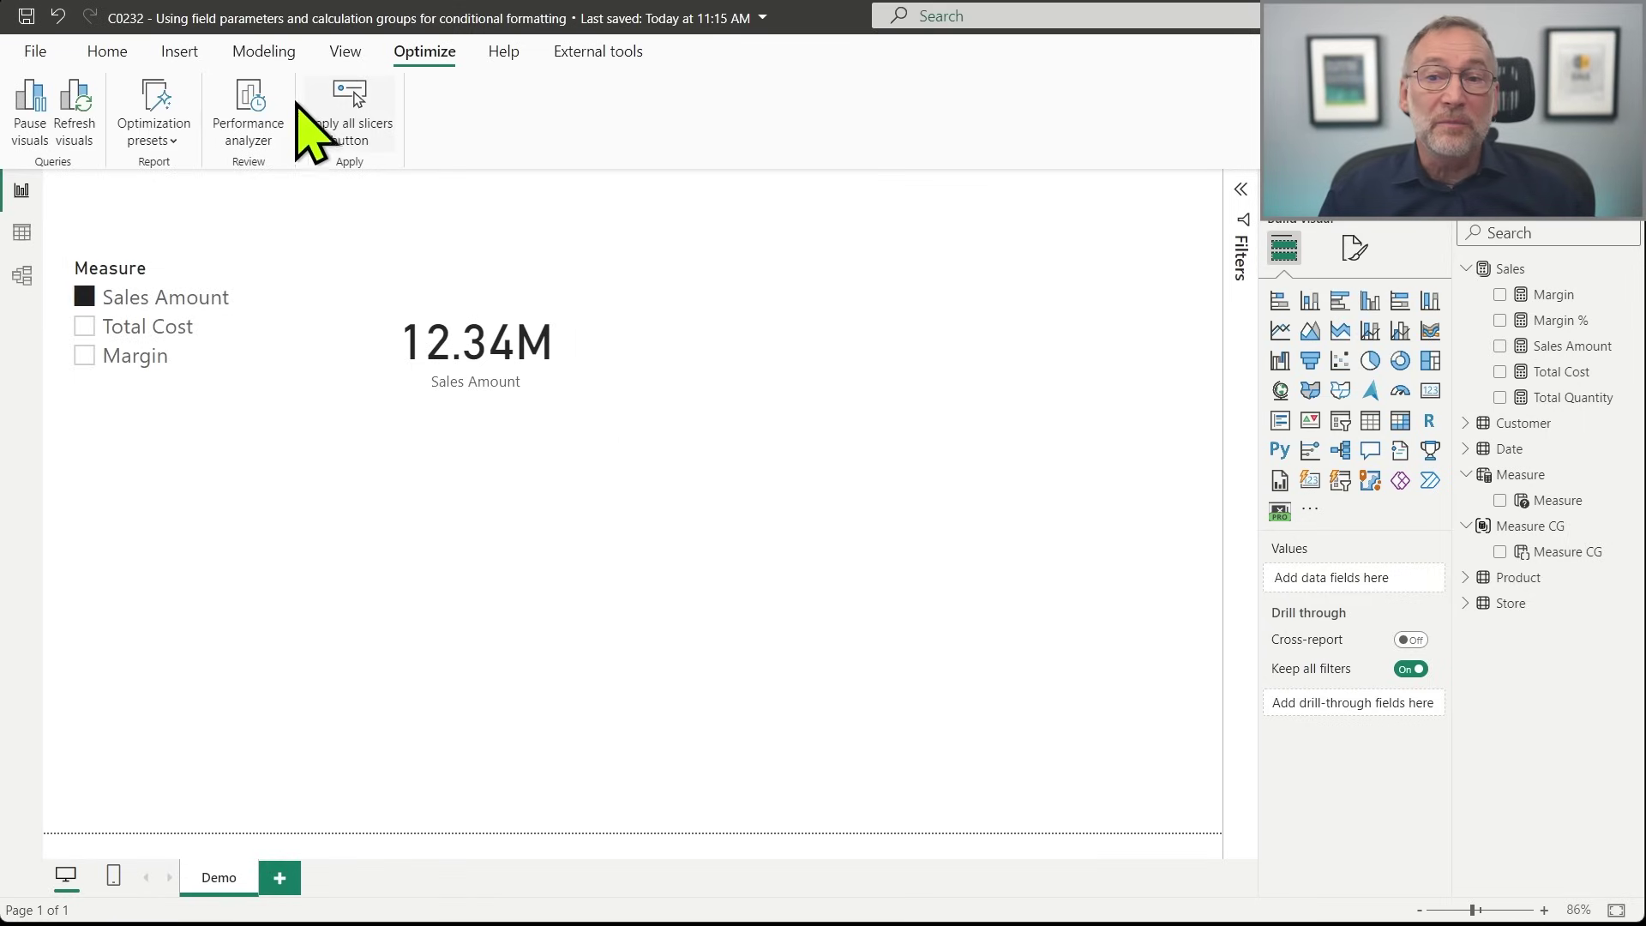
left_click(107, 51)
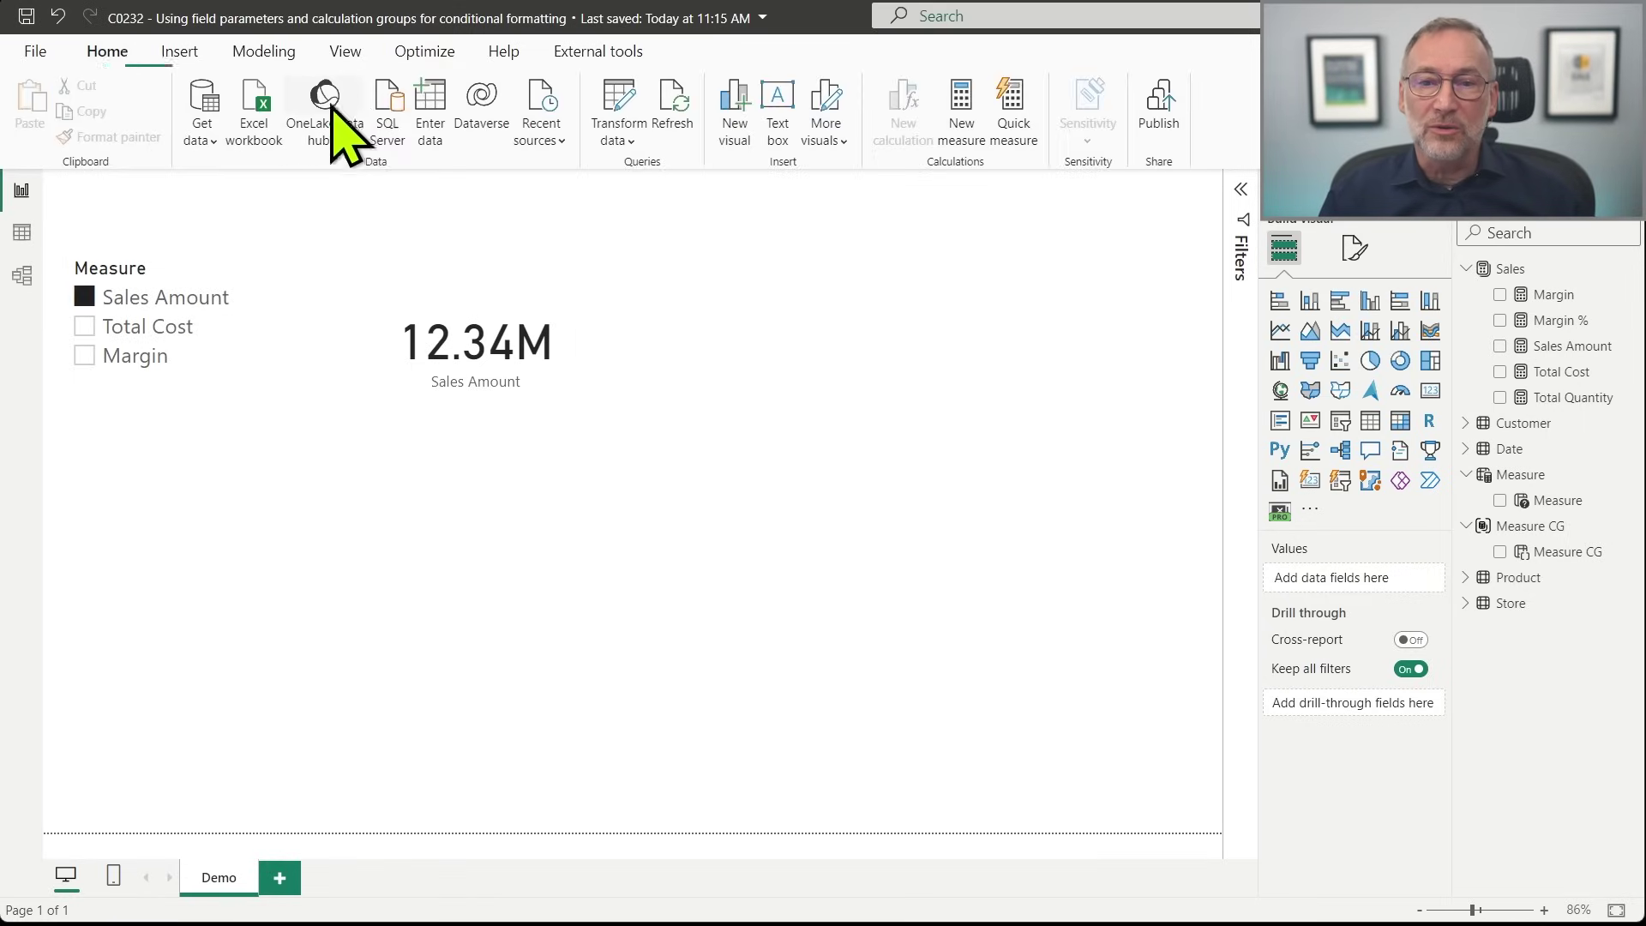
left_click(266, 51)
left_click(456, 143)
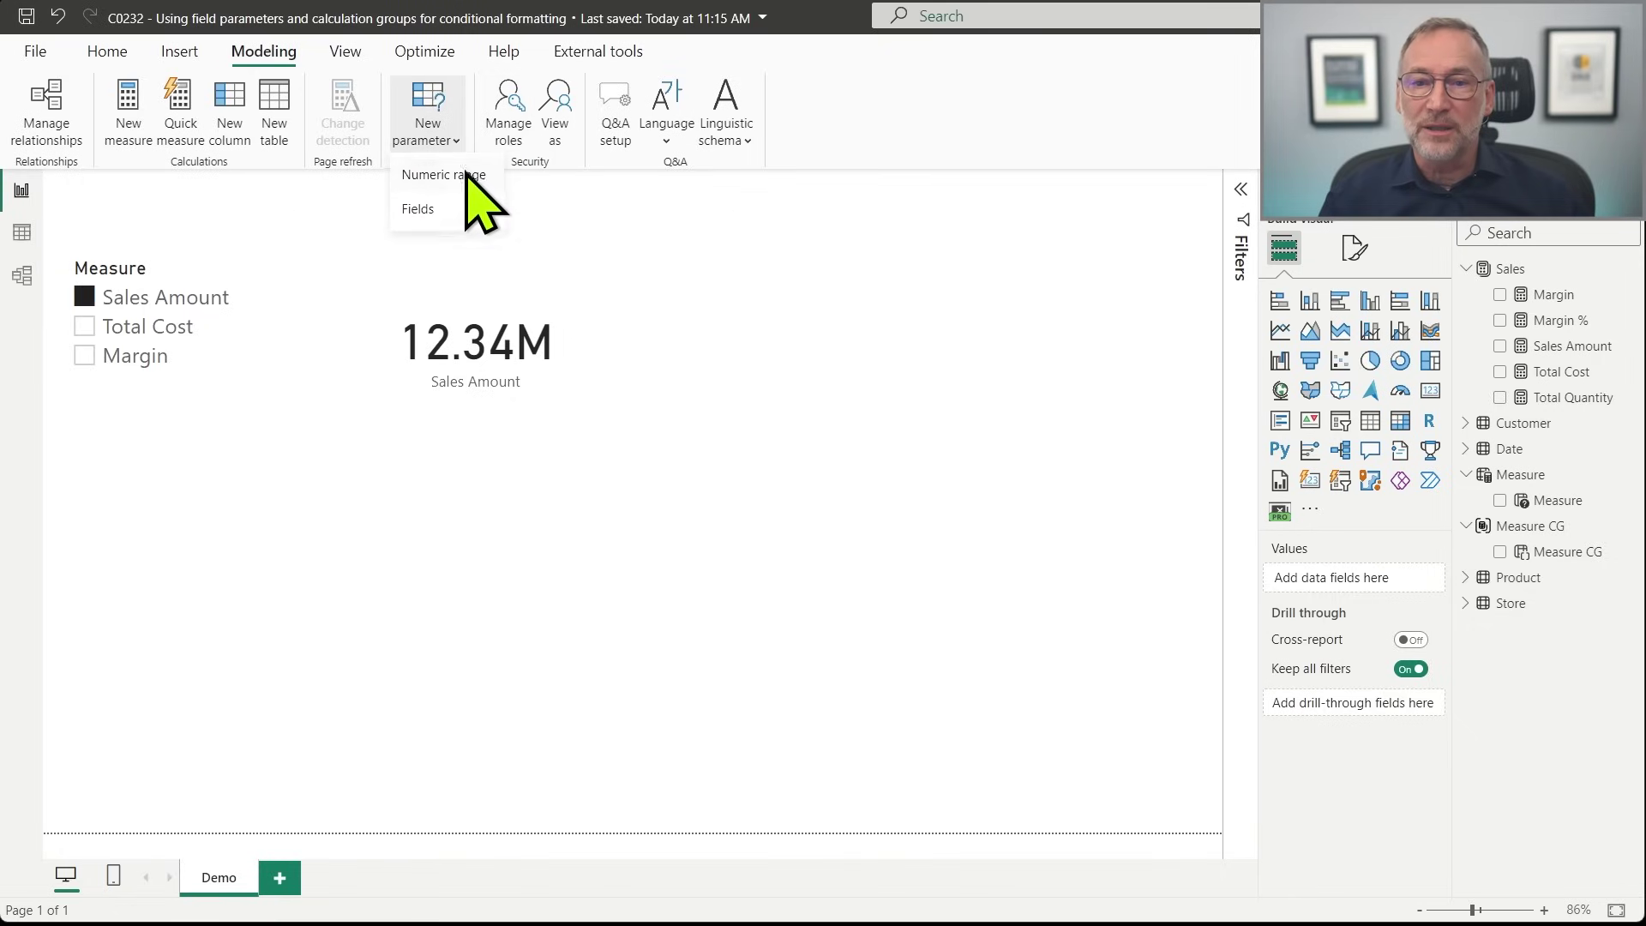
left_click(577, 521)
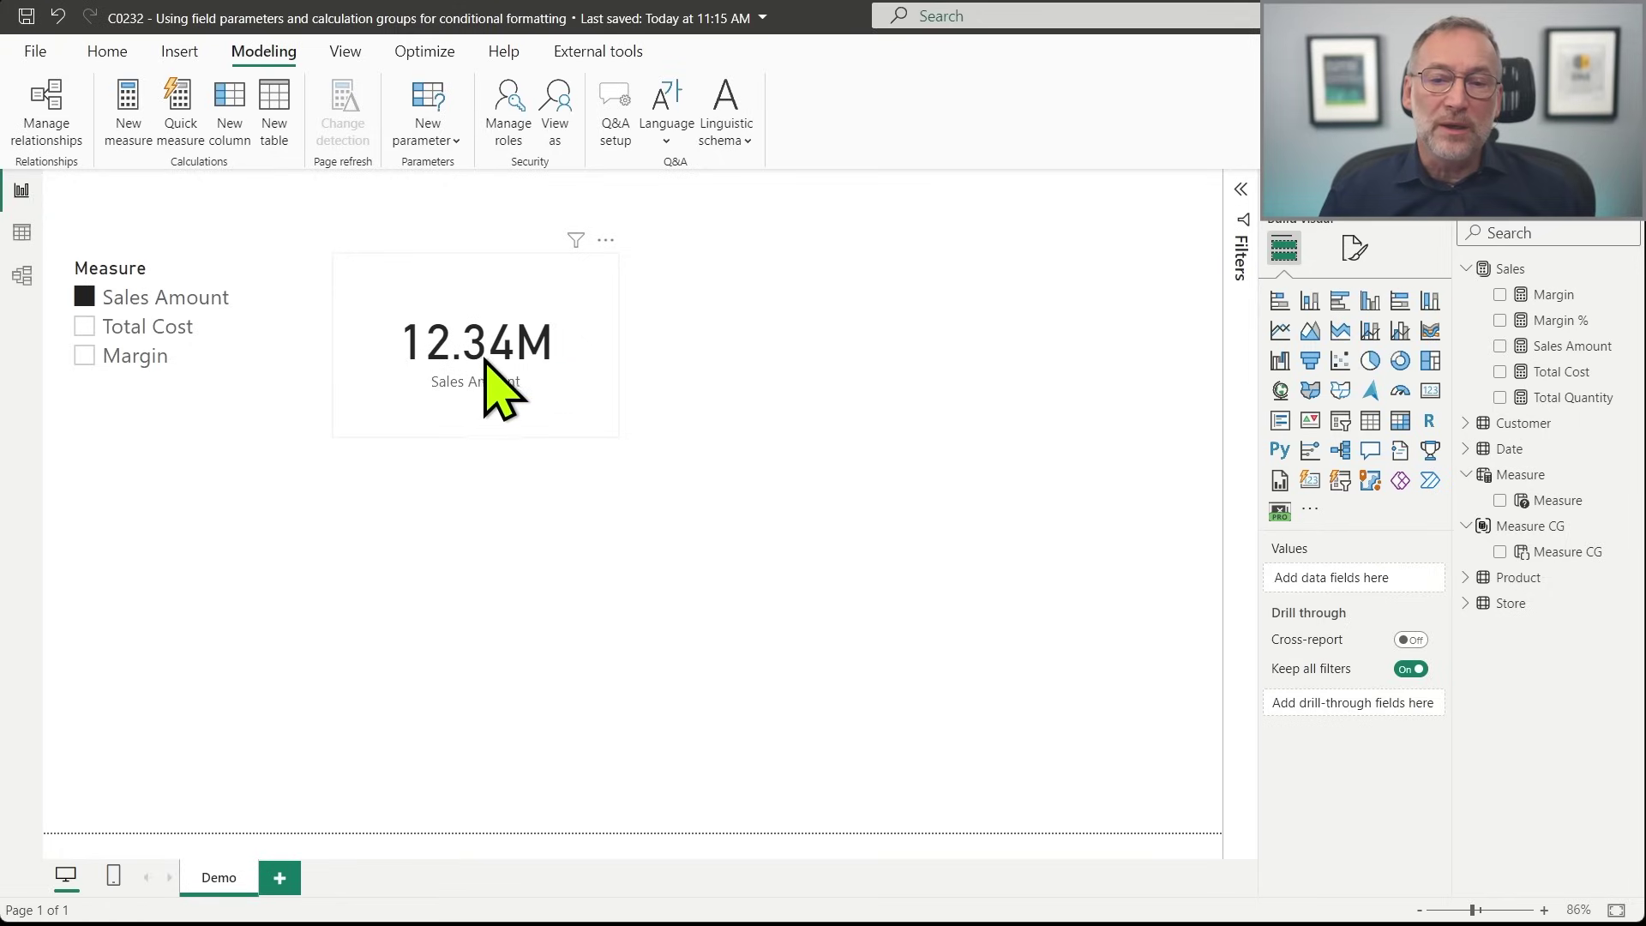
Switch the Measure slicer between Total Cost, Margin and Sales Amount to see how the card responds.
left_click(159, 329)
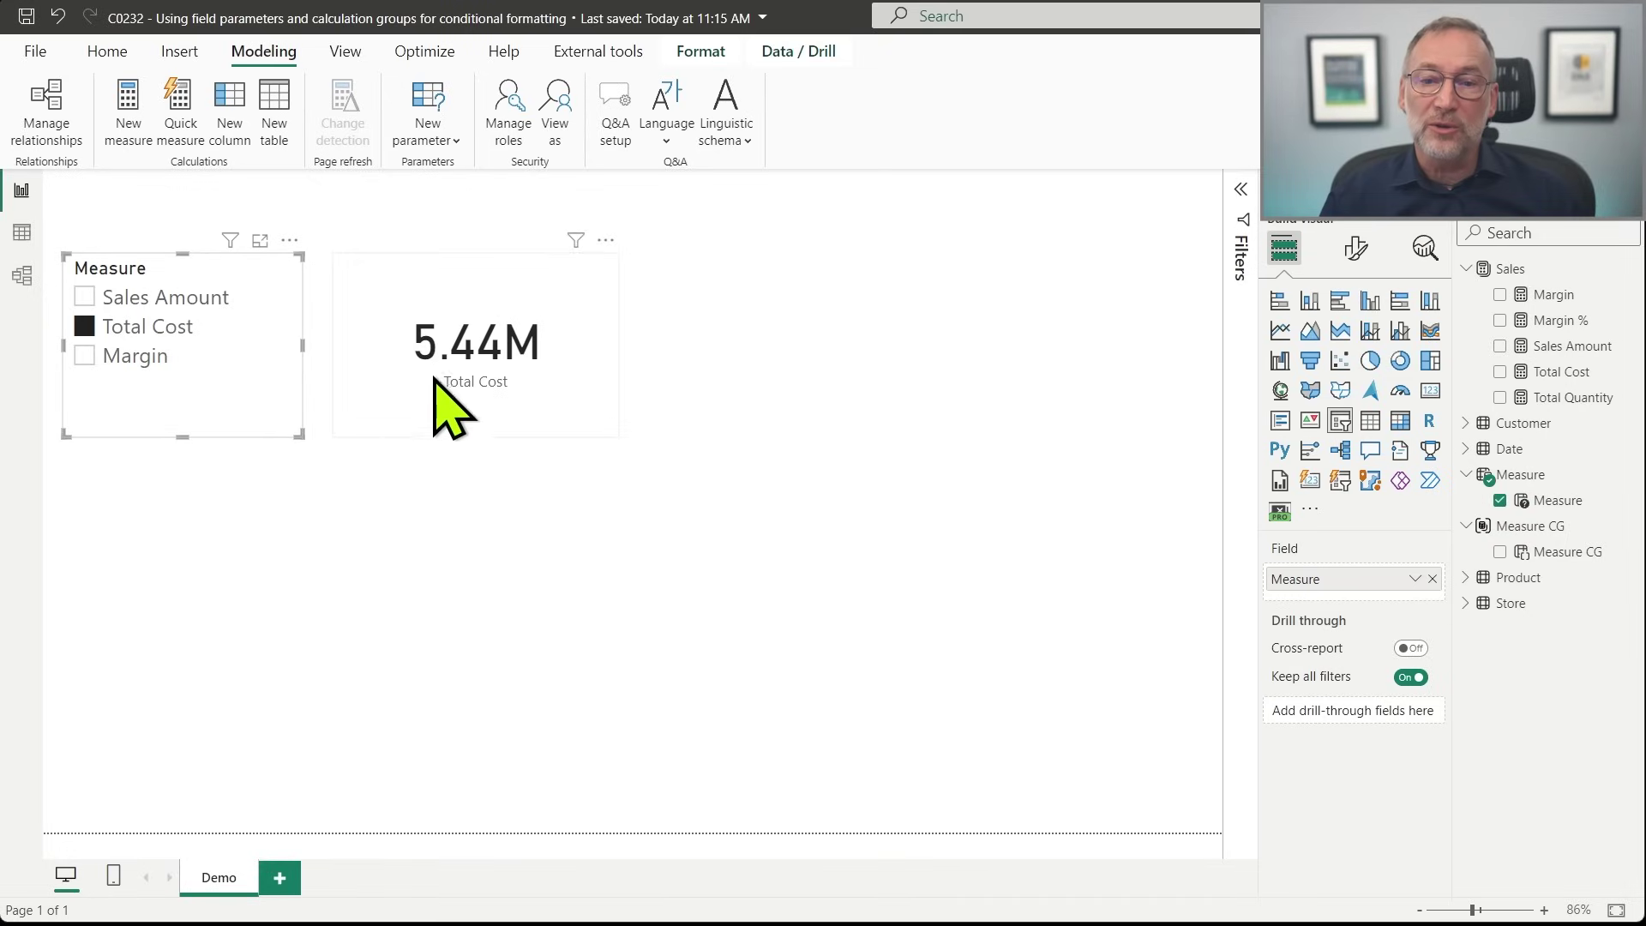
left_click(141, 356)
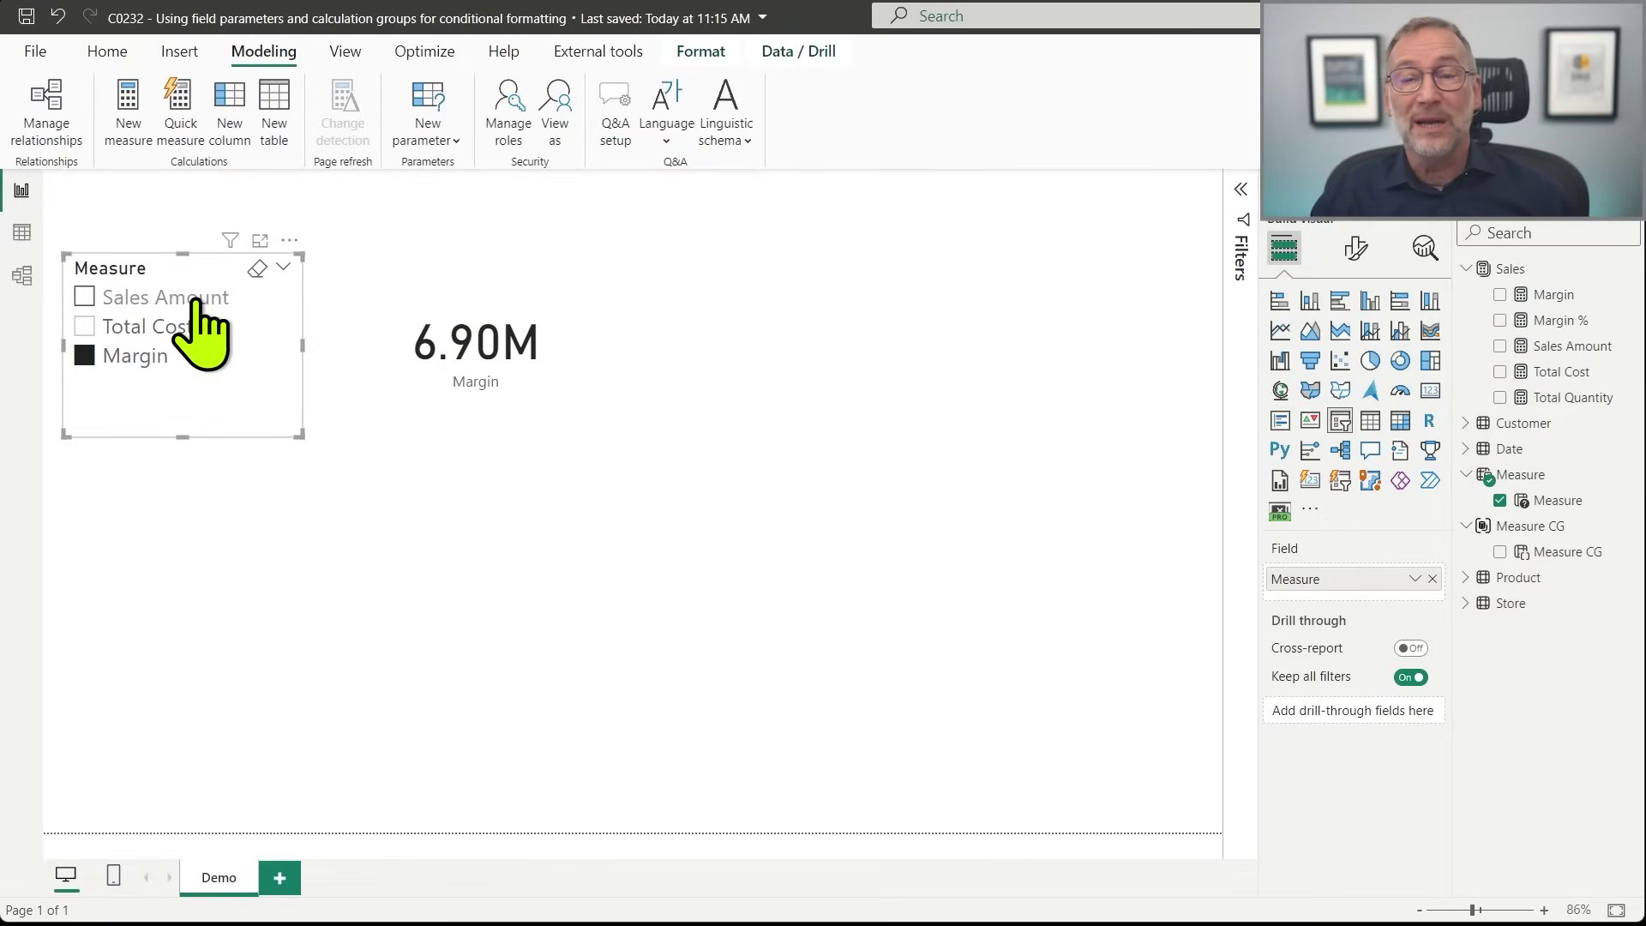
left_click(197, 300)
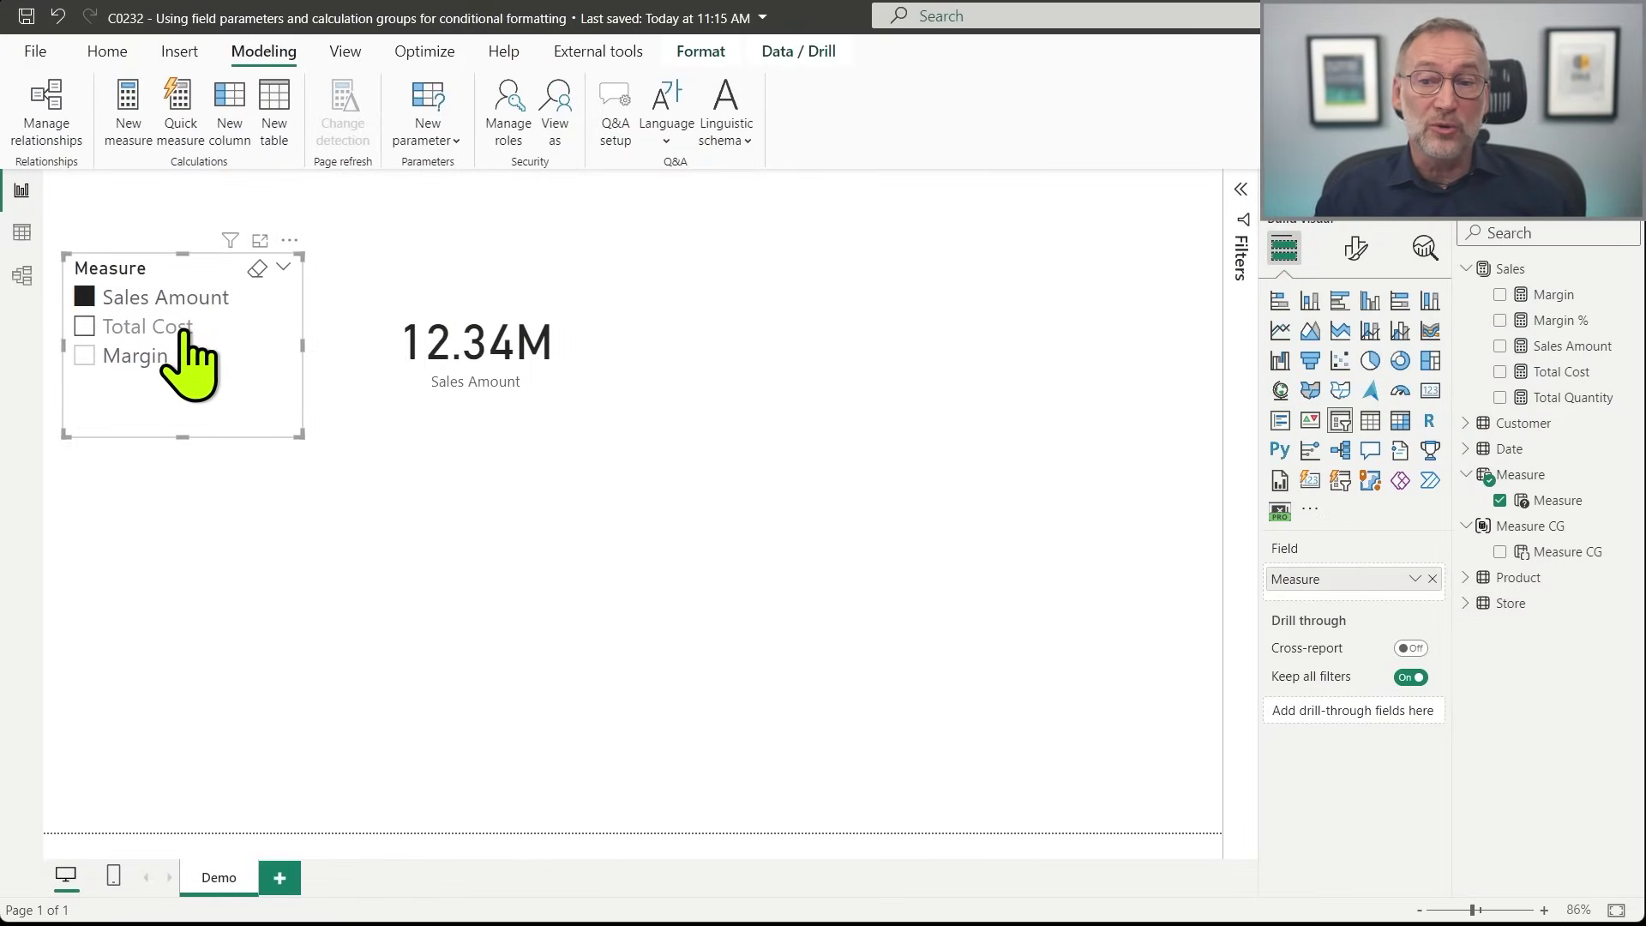
left_click(183, 328)
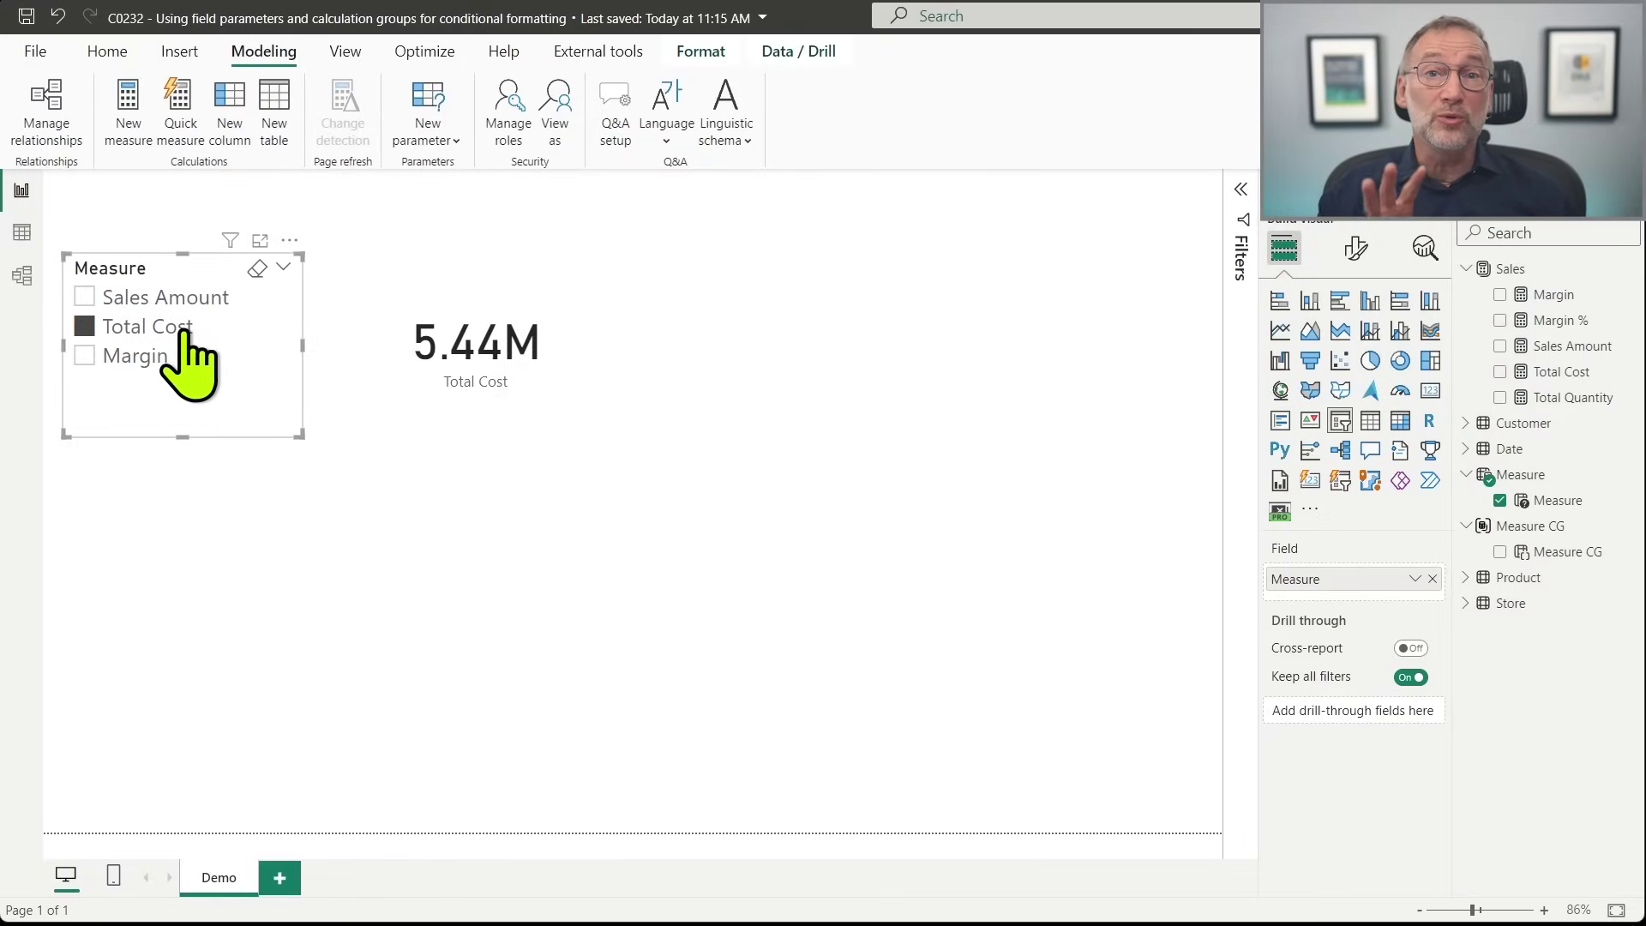
left_click(137, 403)
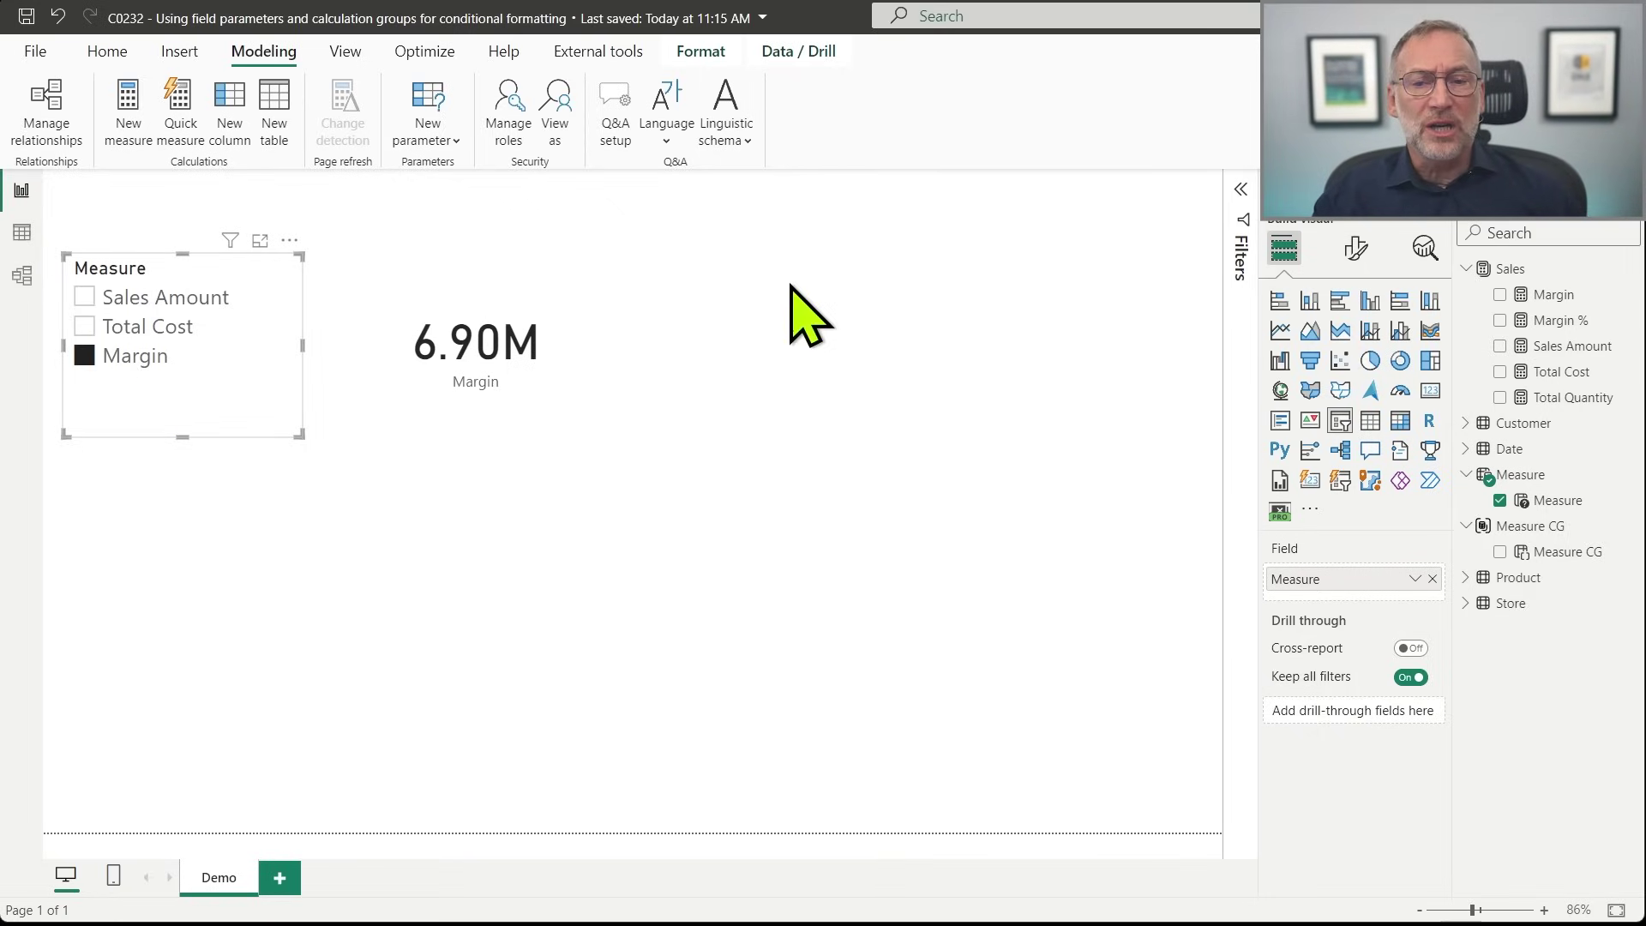
Clear the slicer's Margin selection to check the card with no choice made, and select Sales Amount.
left_click(616, 360)
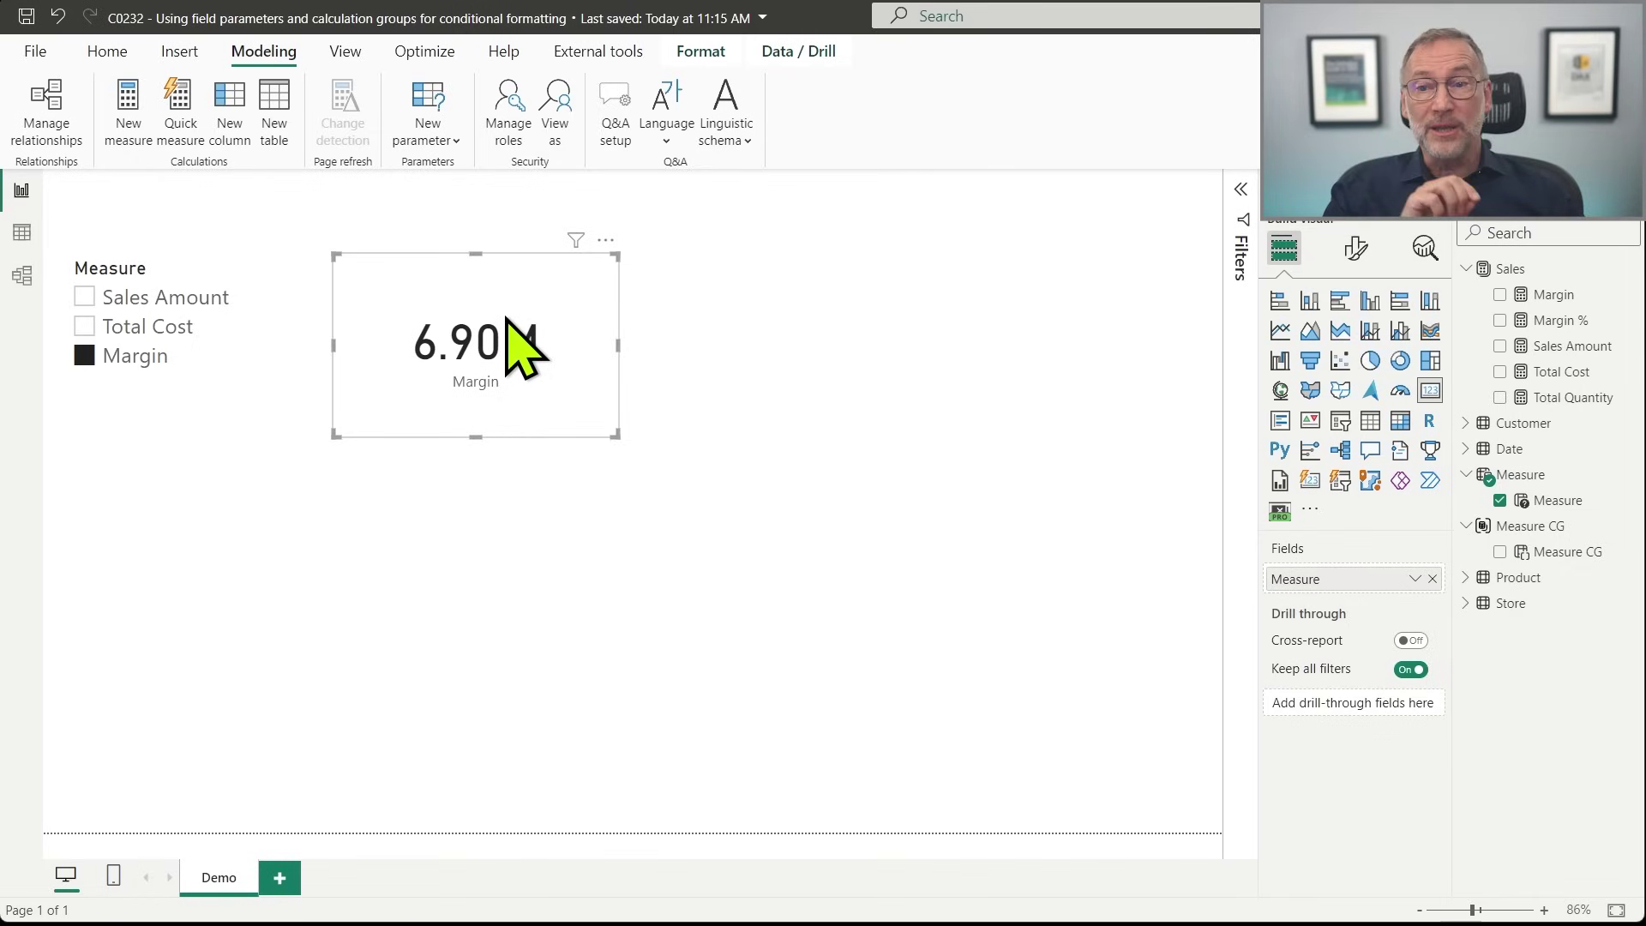
left_click(239, 355)
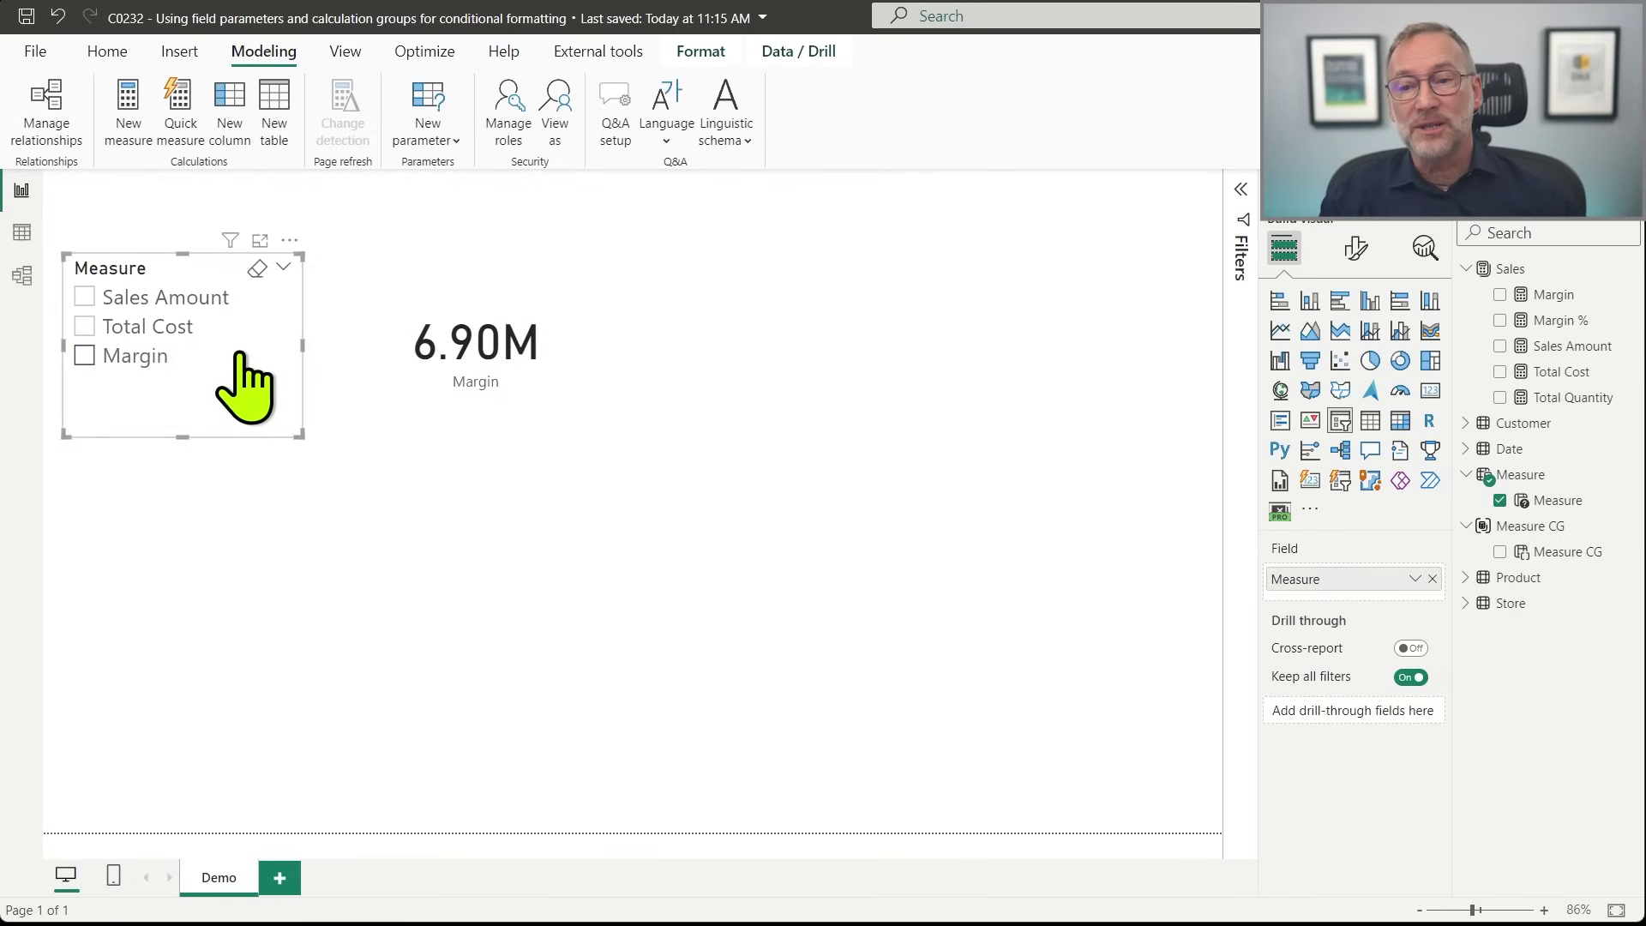
left_click(574, 410)
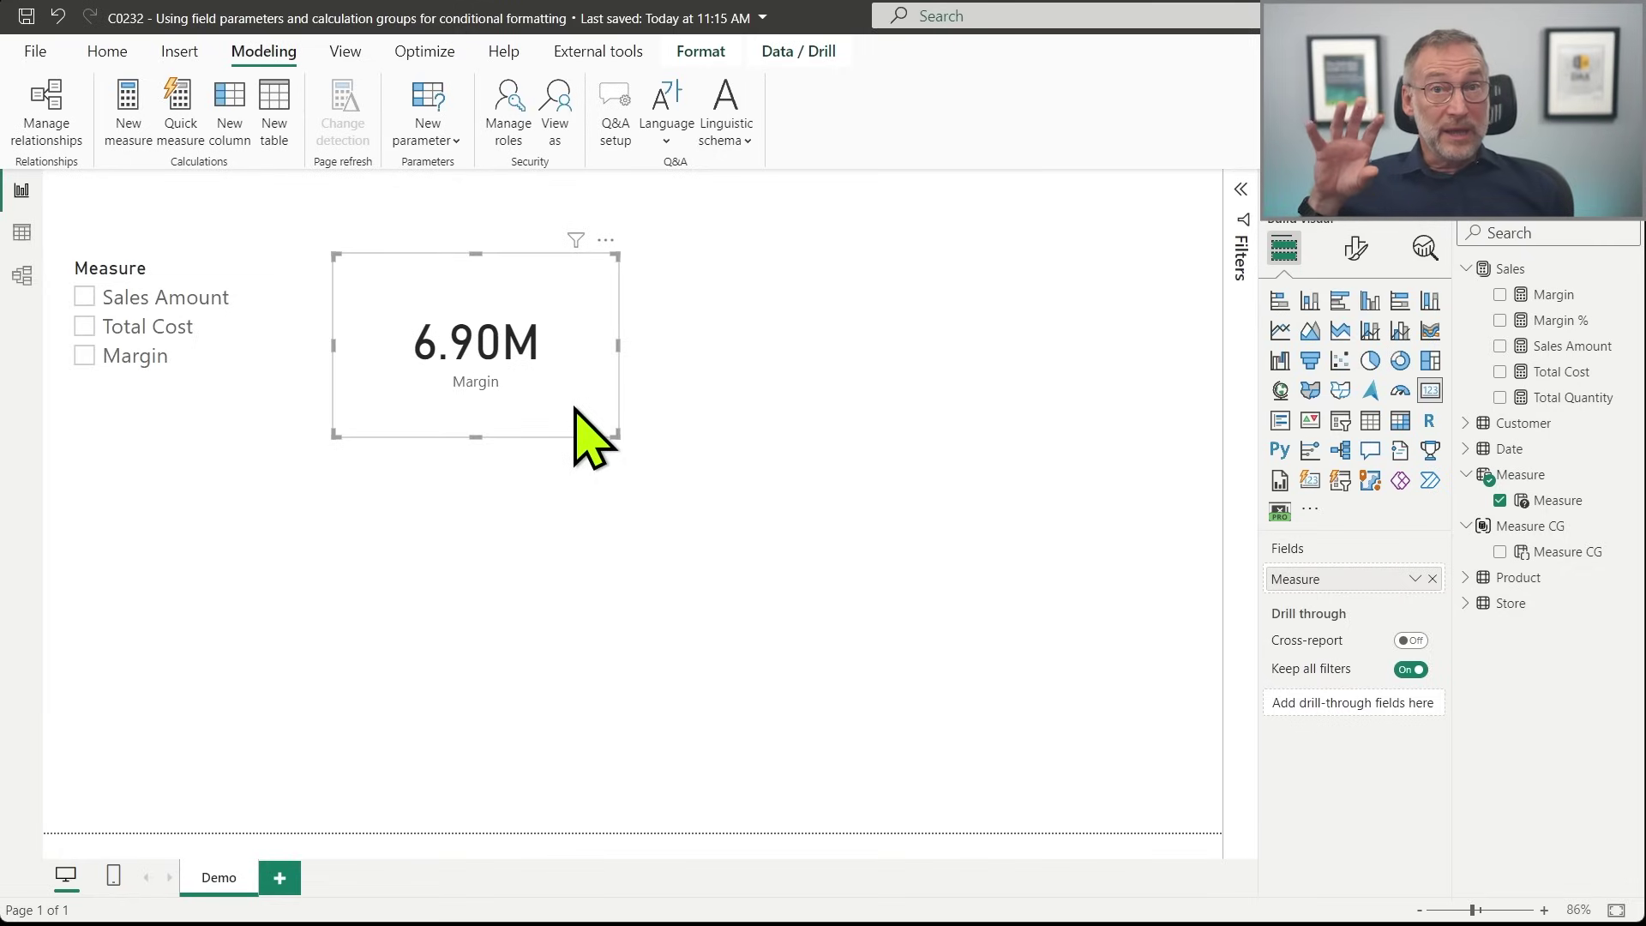
left_click(157, 337)
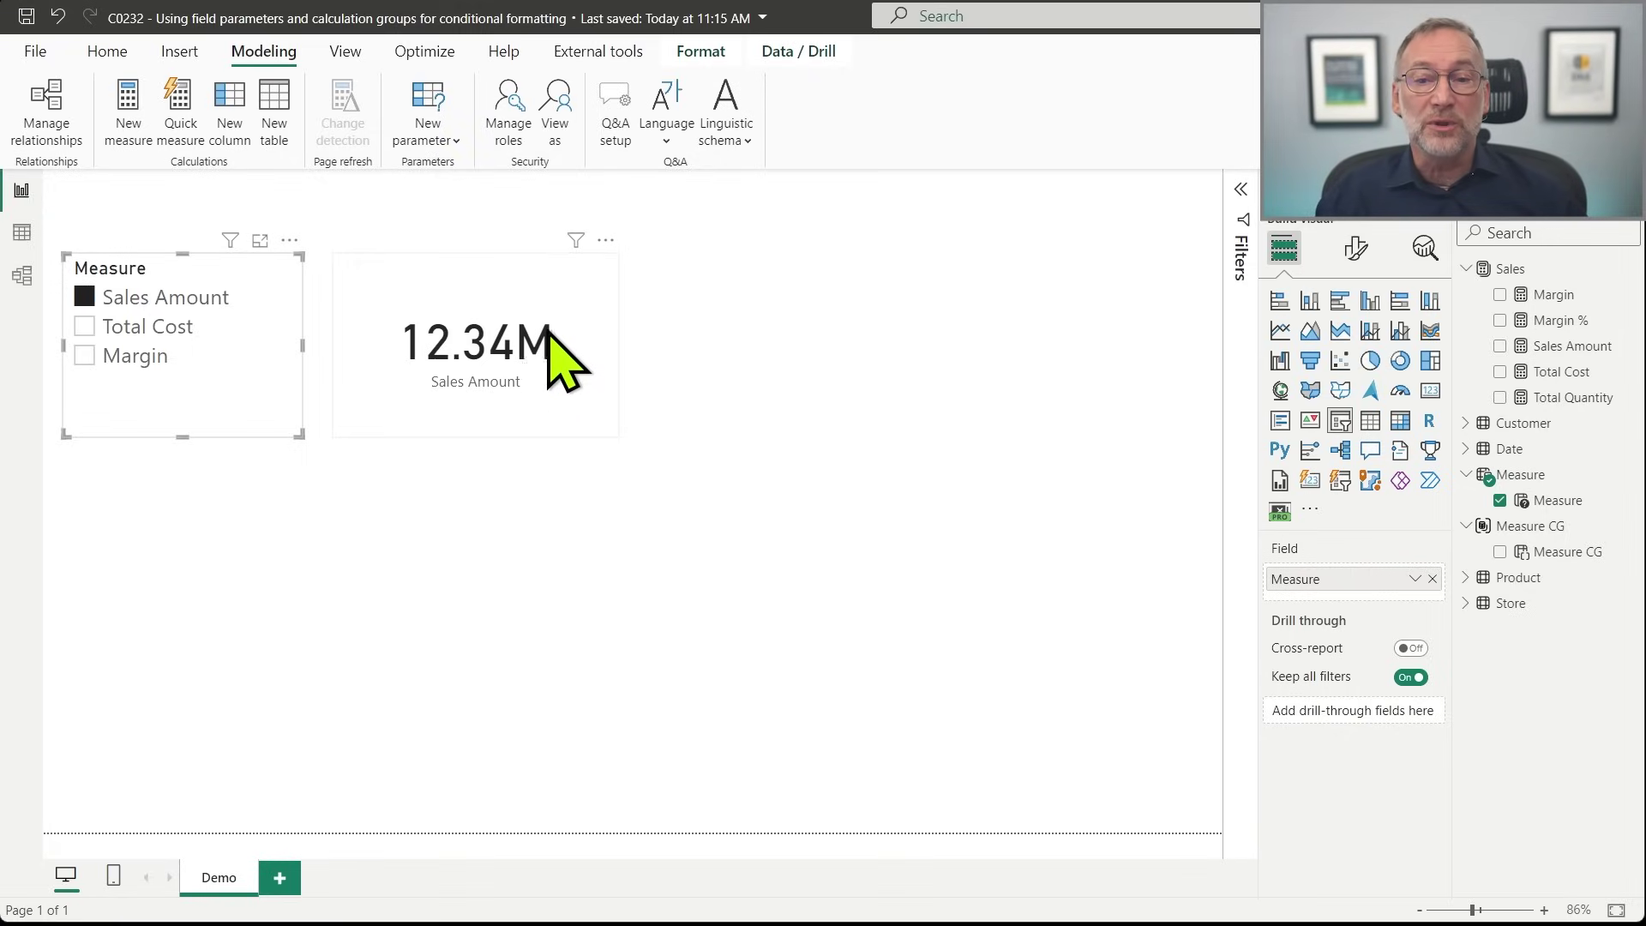
Record a refresh of the card in Performance analyzer and copy its query.
left_click(543, 367)
left_click(424, 53)
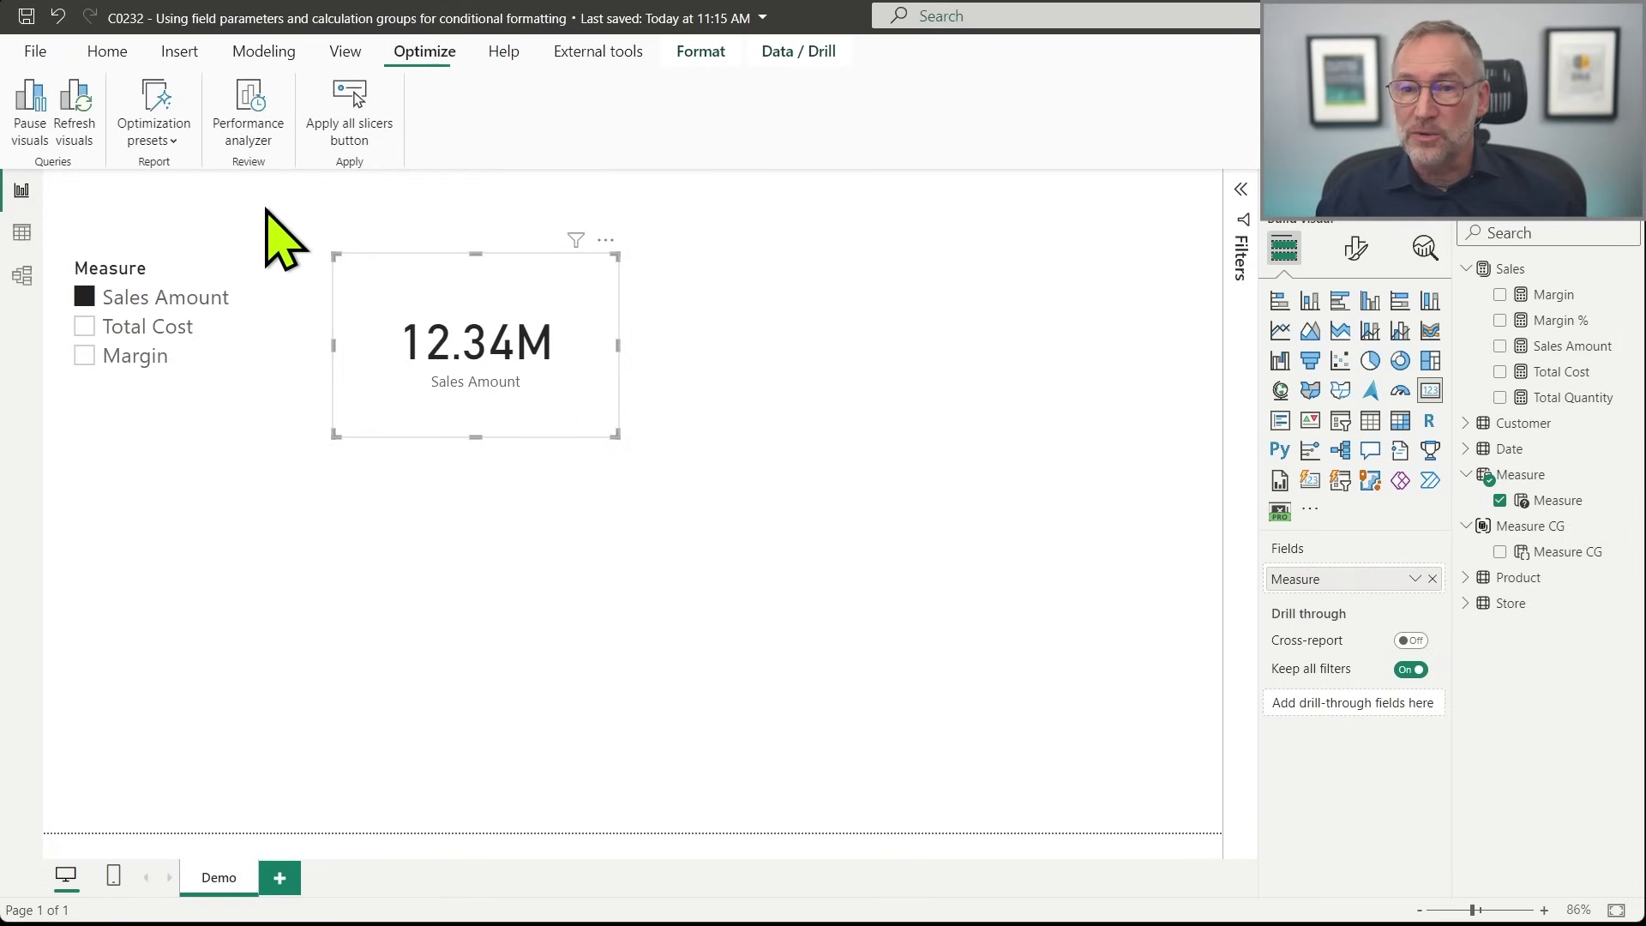
left_click(267, 124)
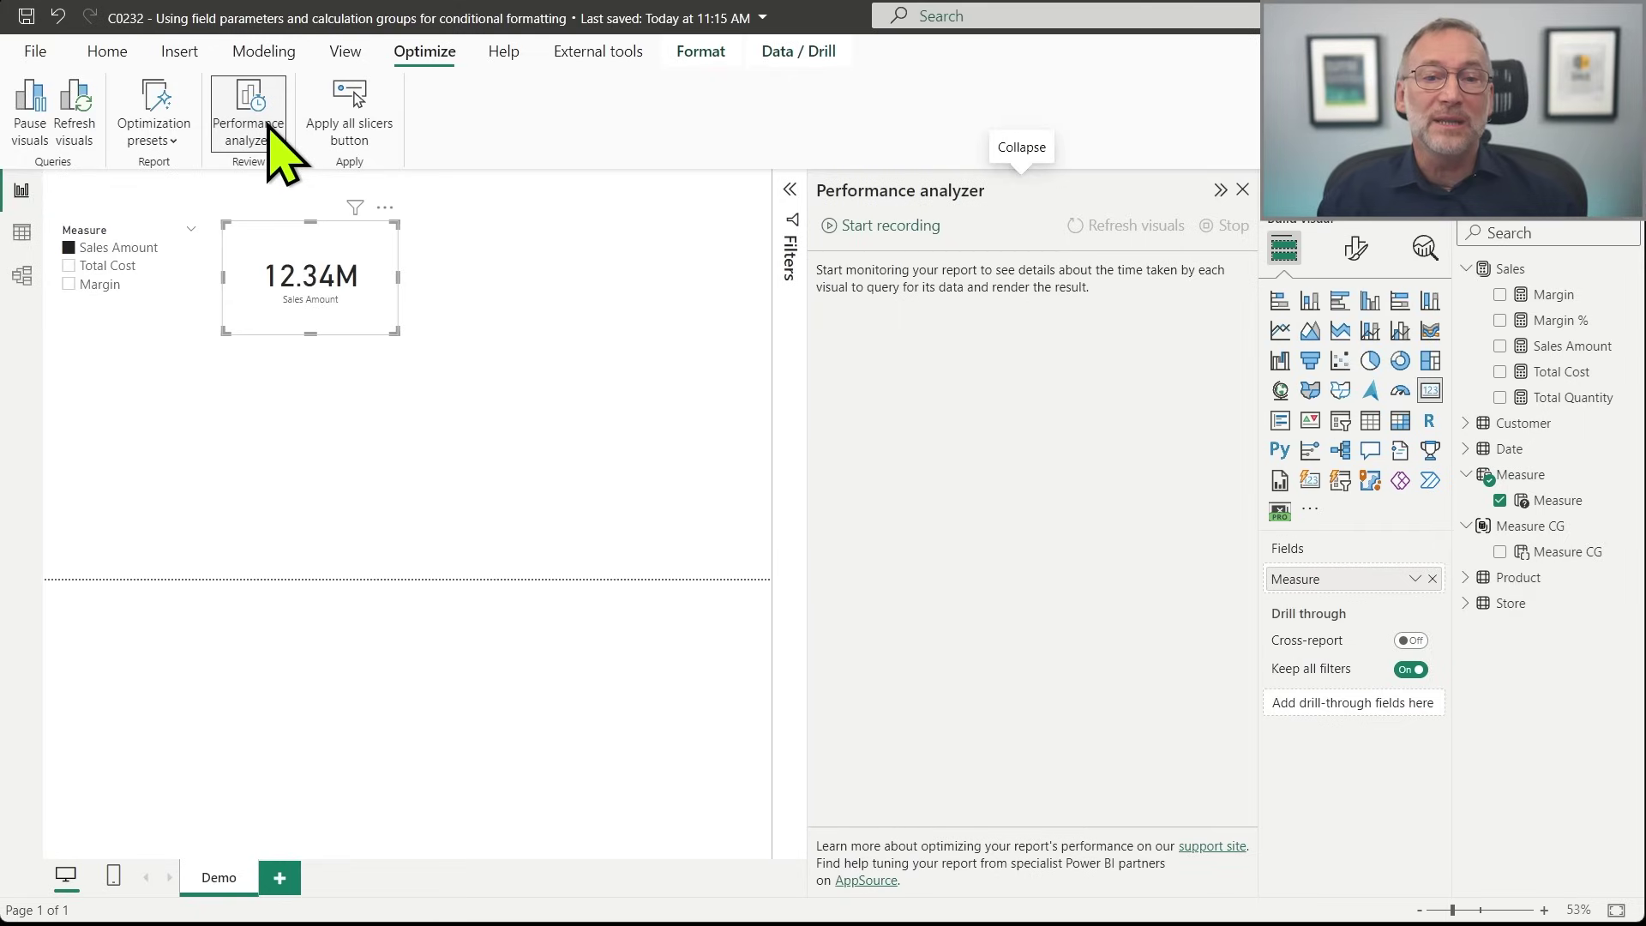
left_click(866, 226)
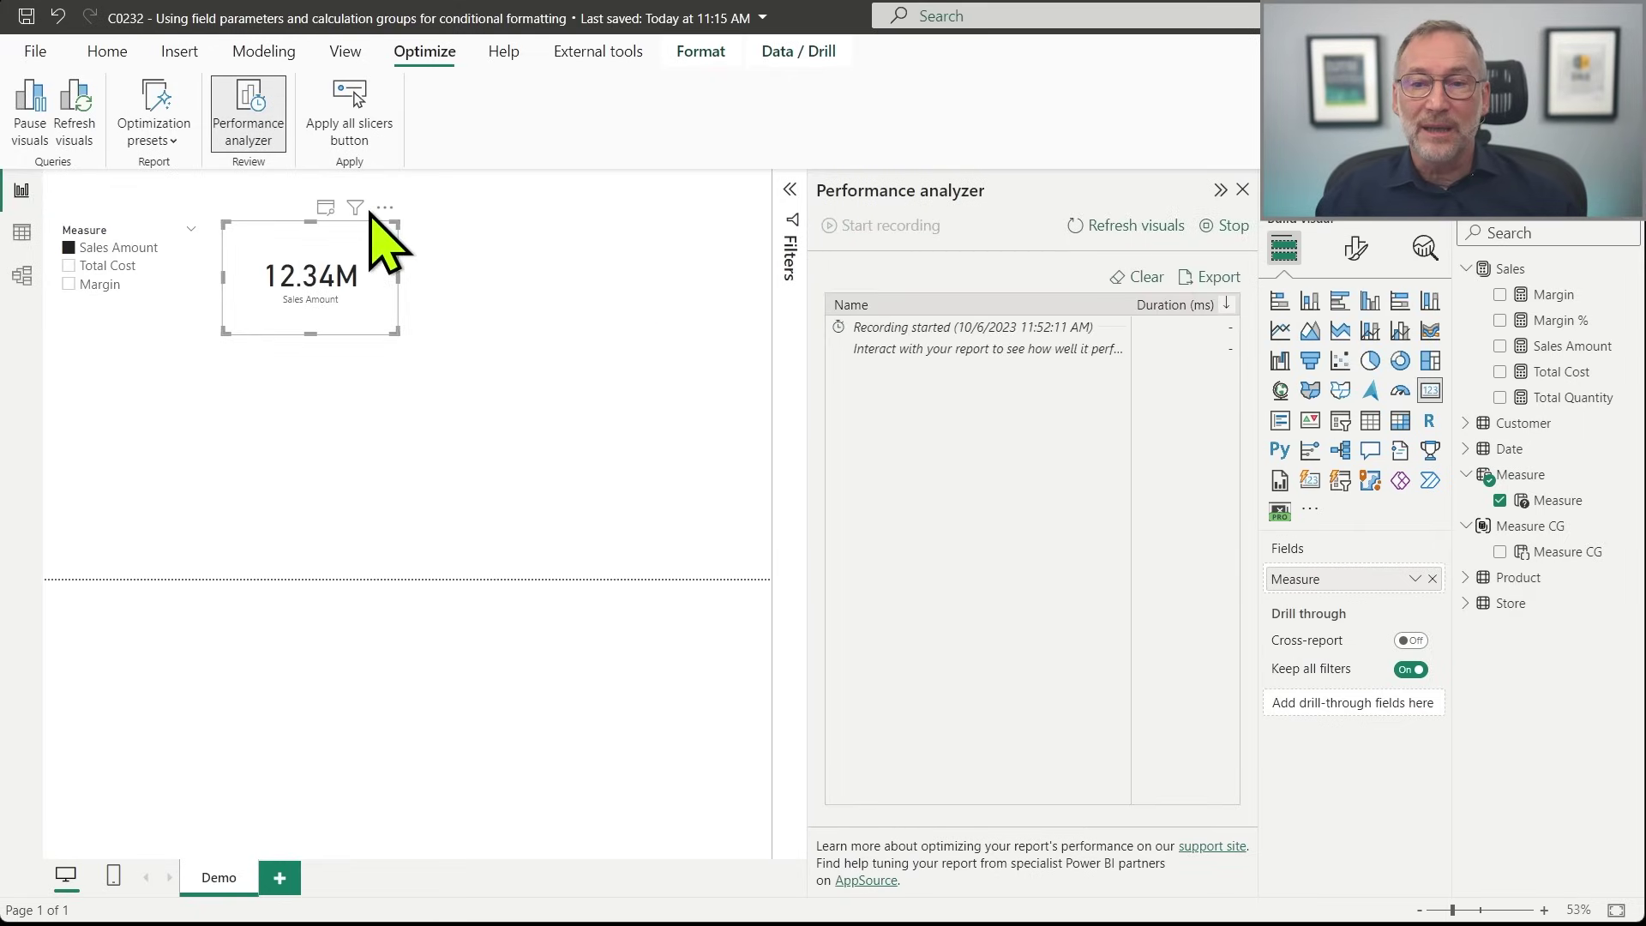
left_click(325, 207)
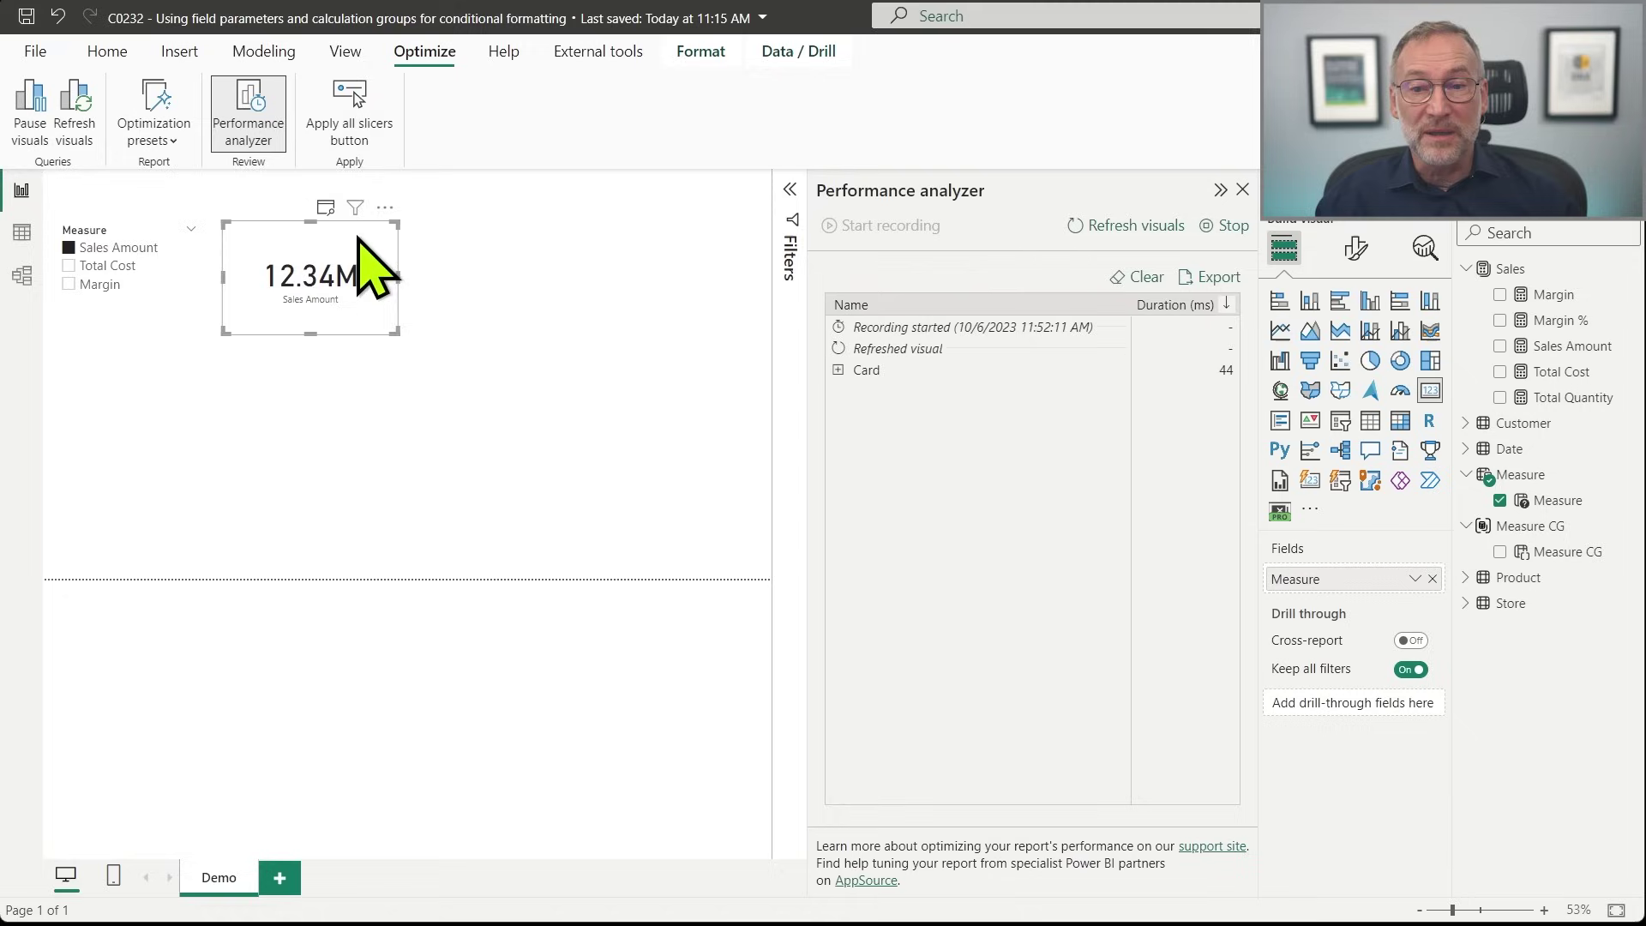
left_click(839, 374)
left_click(912, 476)
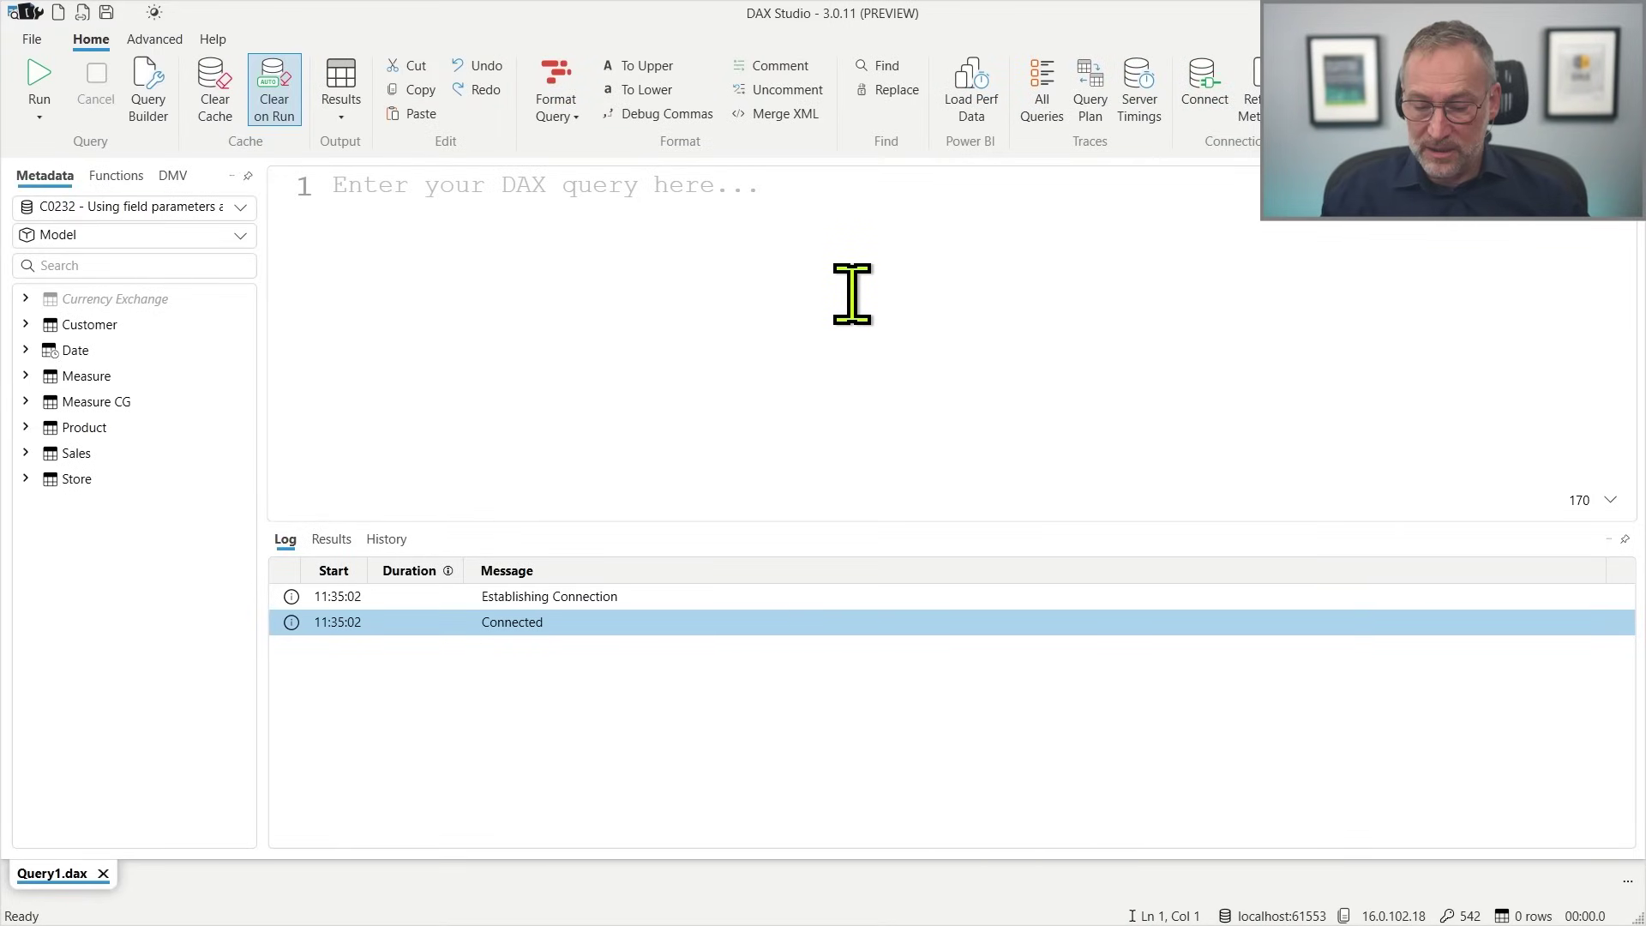
Switch to DAX Studio and paste the card's copied query into the empty editor.
key("ctrl+v")
left_click(940, 525)
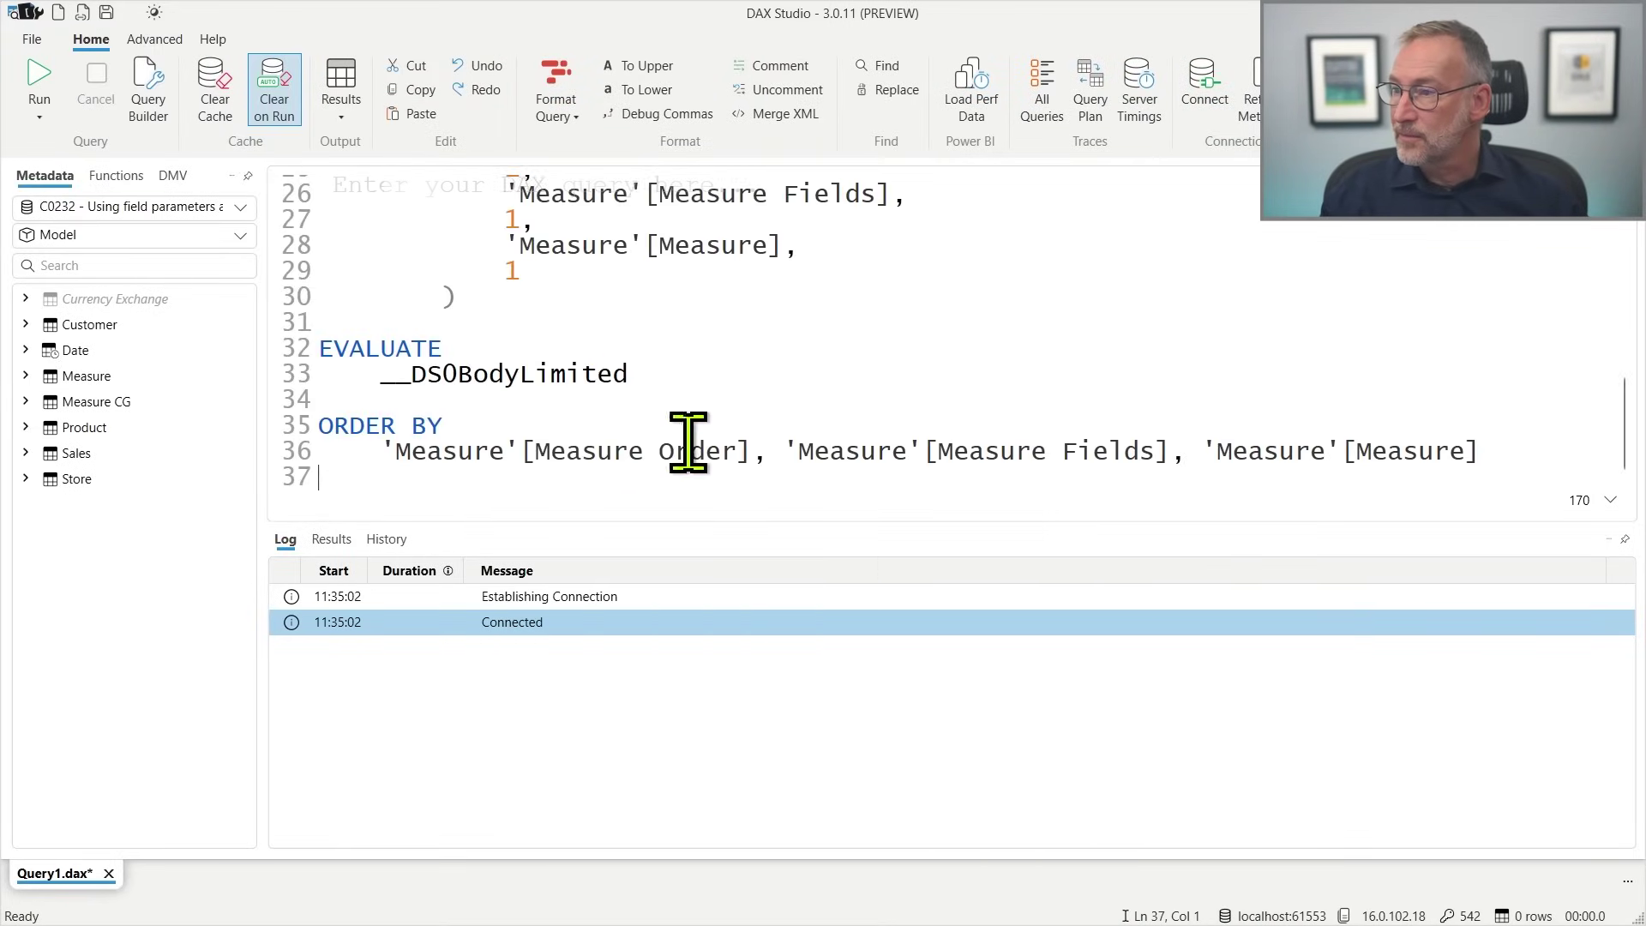
scroll(616, 391, "up", 8)
Delete everything after the first DAX query, from line 8 onward, and format the remaining code.
left_click(566, 367)
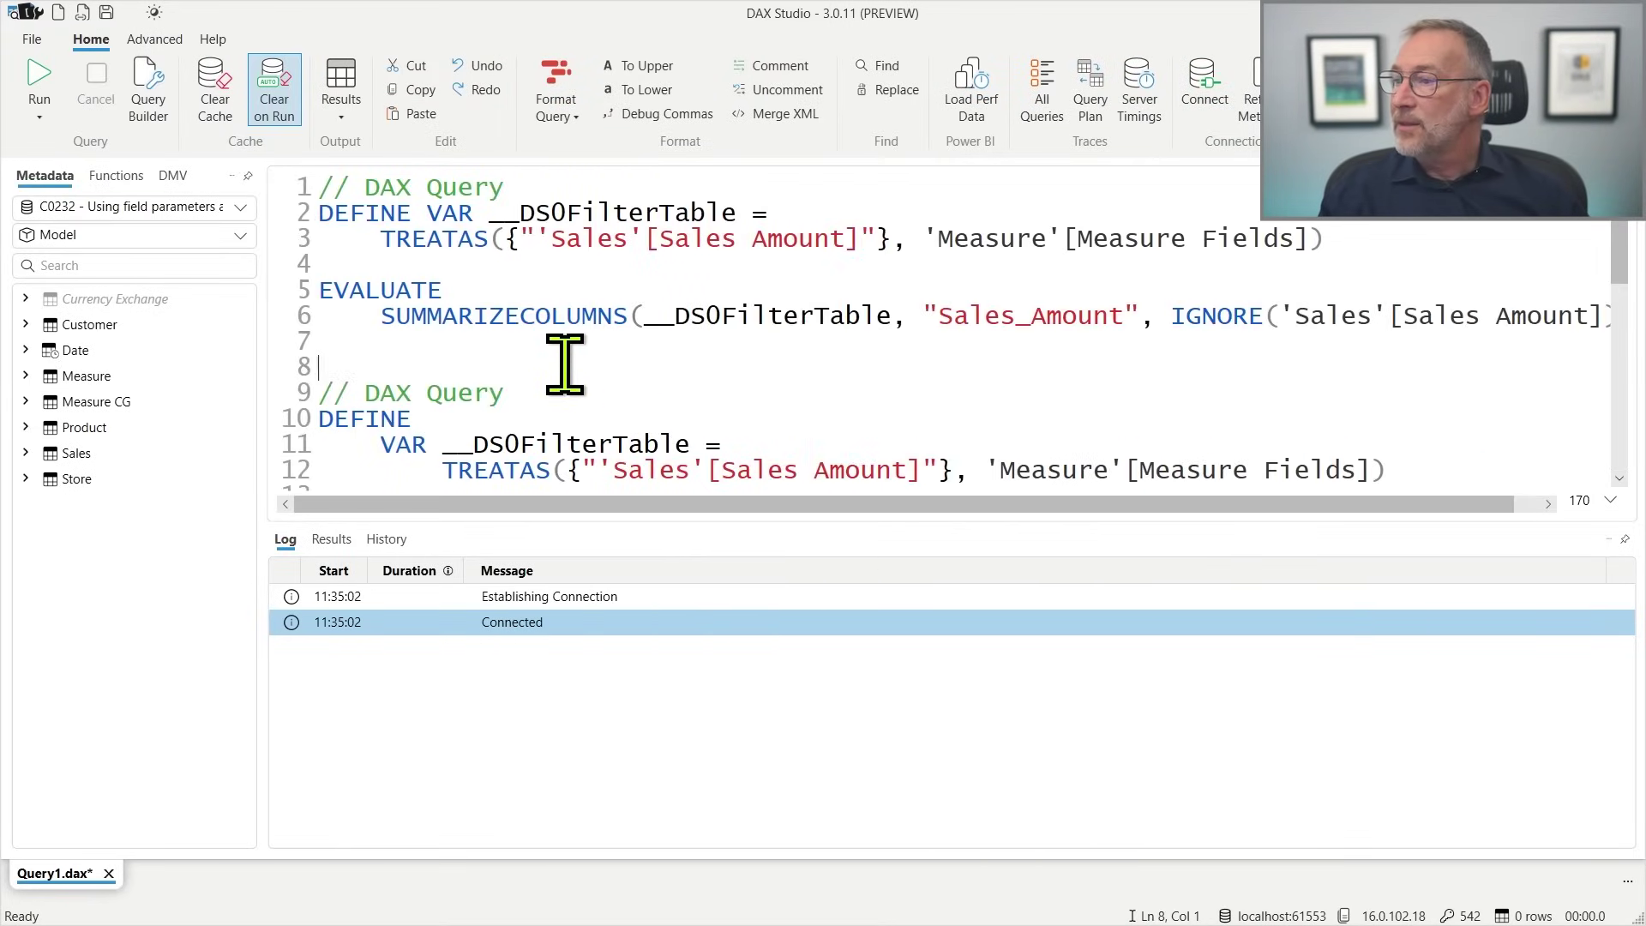
key("ctrl+shift+End")
key("Delete")
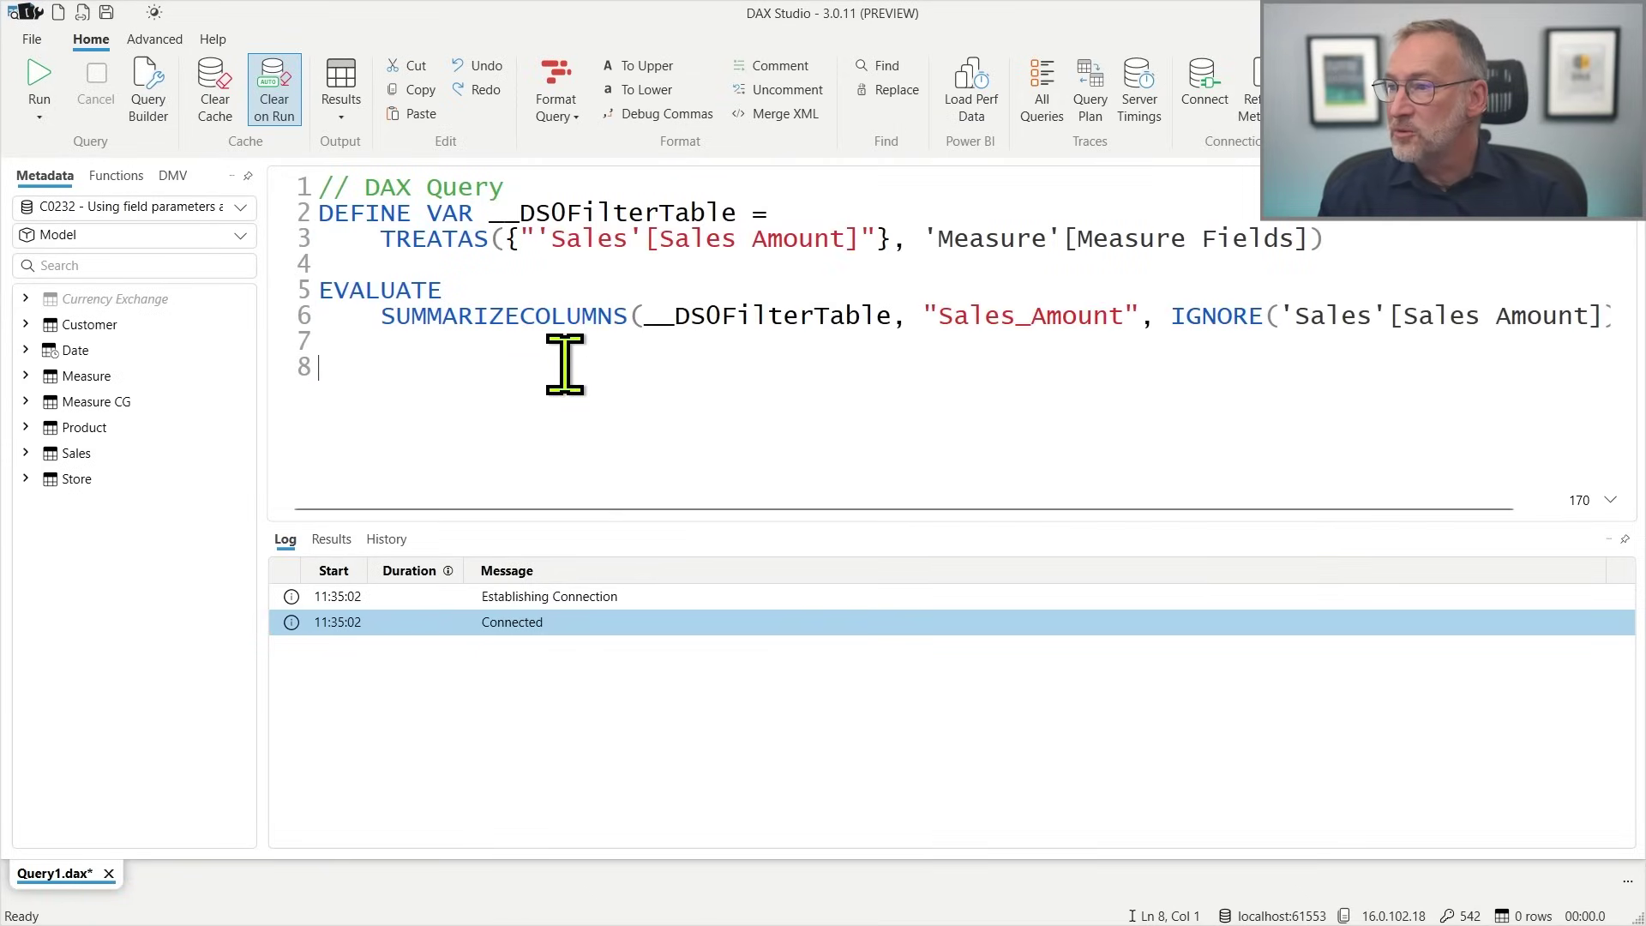
key("ctrl+Home")
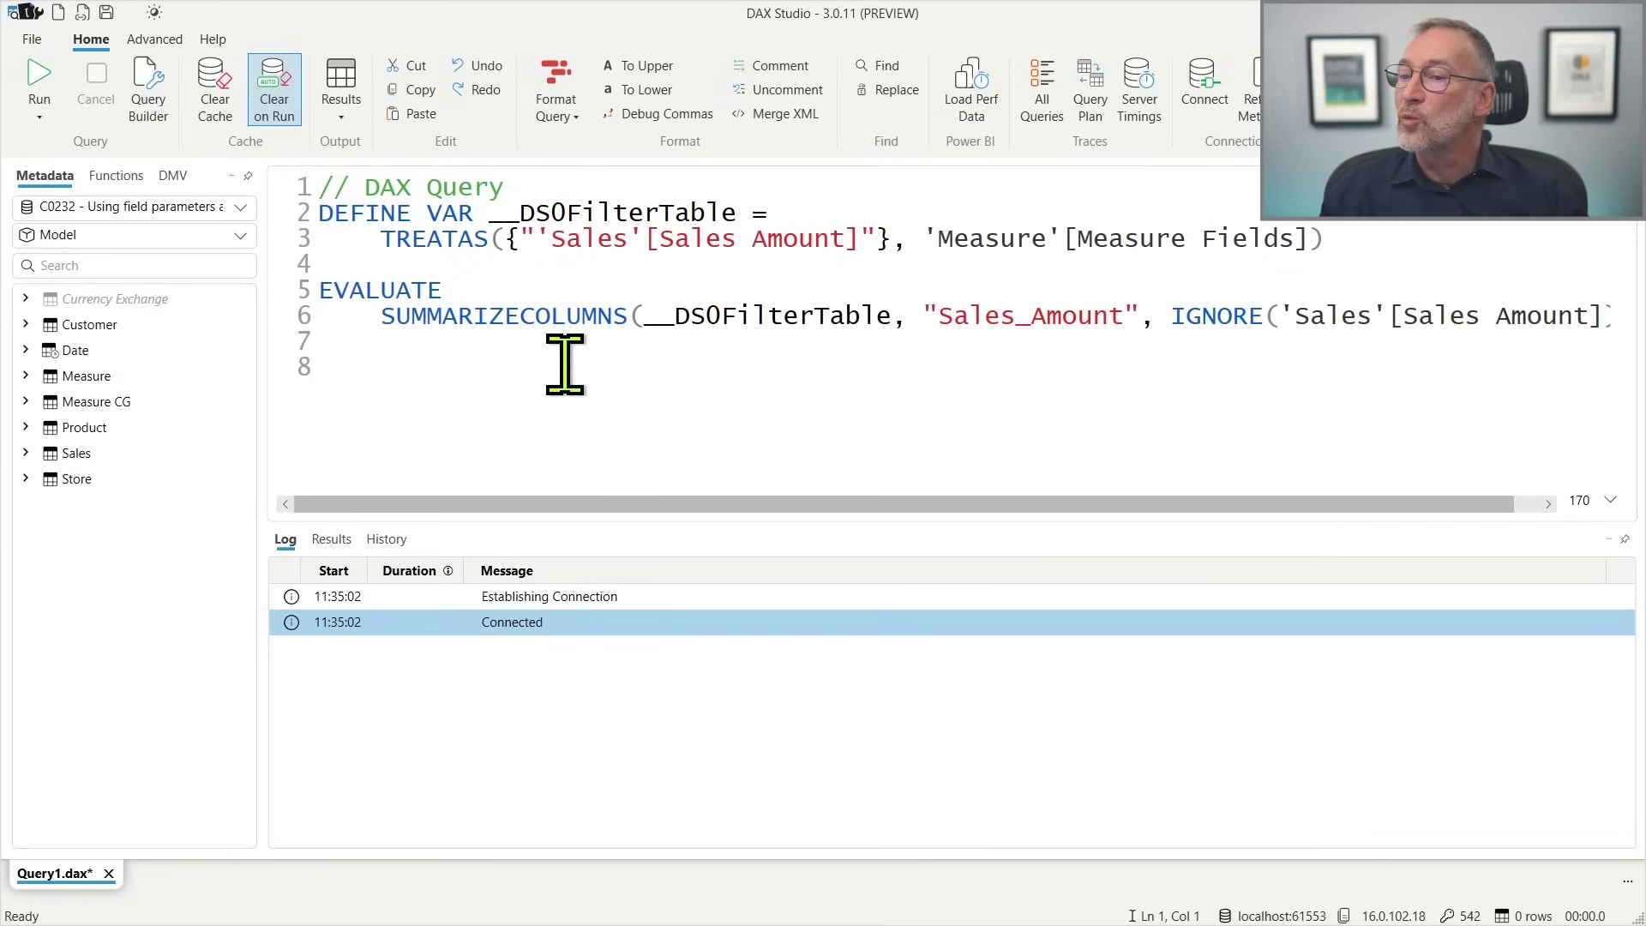
key("F6")
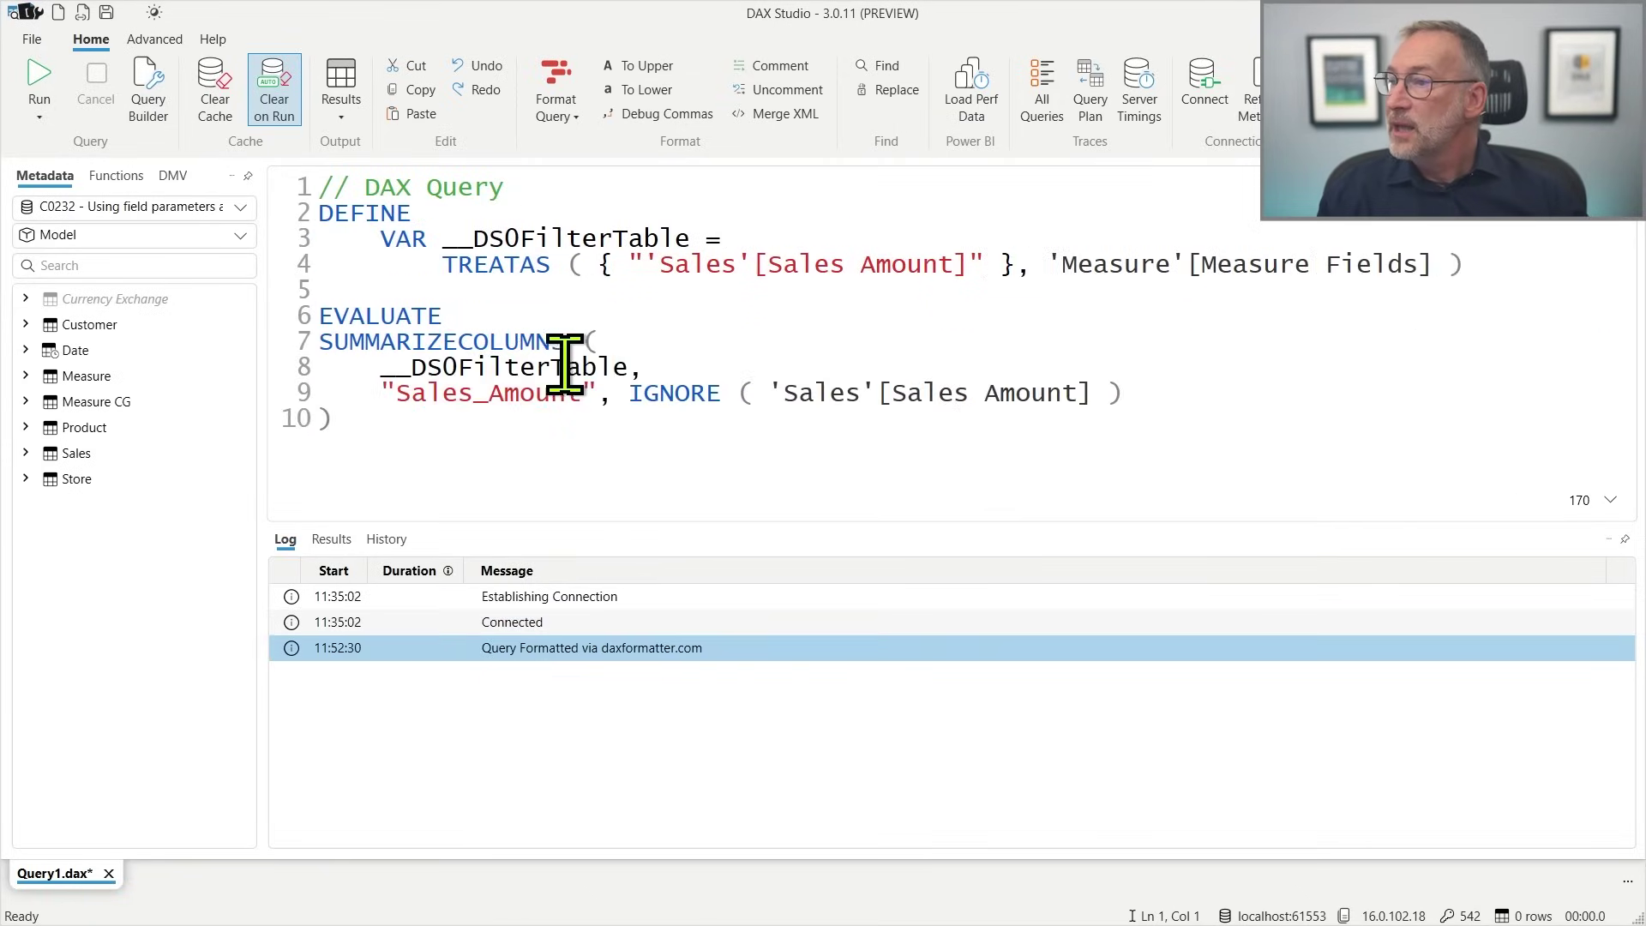
Examine the TREATAS filter on 'Measure'[Measure Fields], its use in SUMMARIZECOLUMNS, and the 'Sales'[Sales Amount] reference.
left_click(447, 267)
left_click_drag(447, 268, 1452, 266)
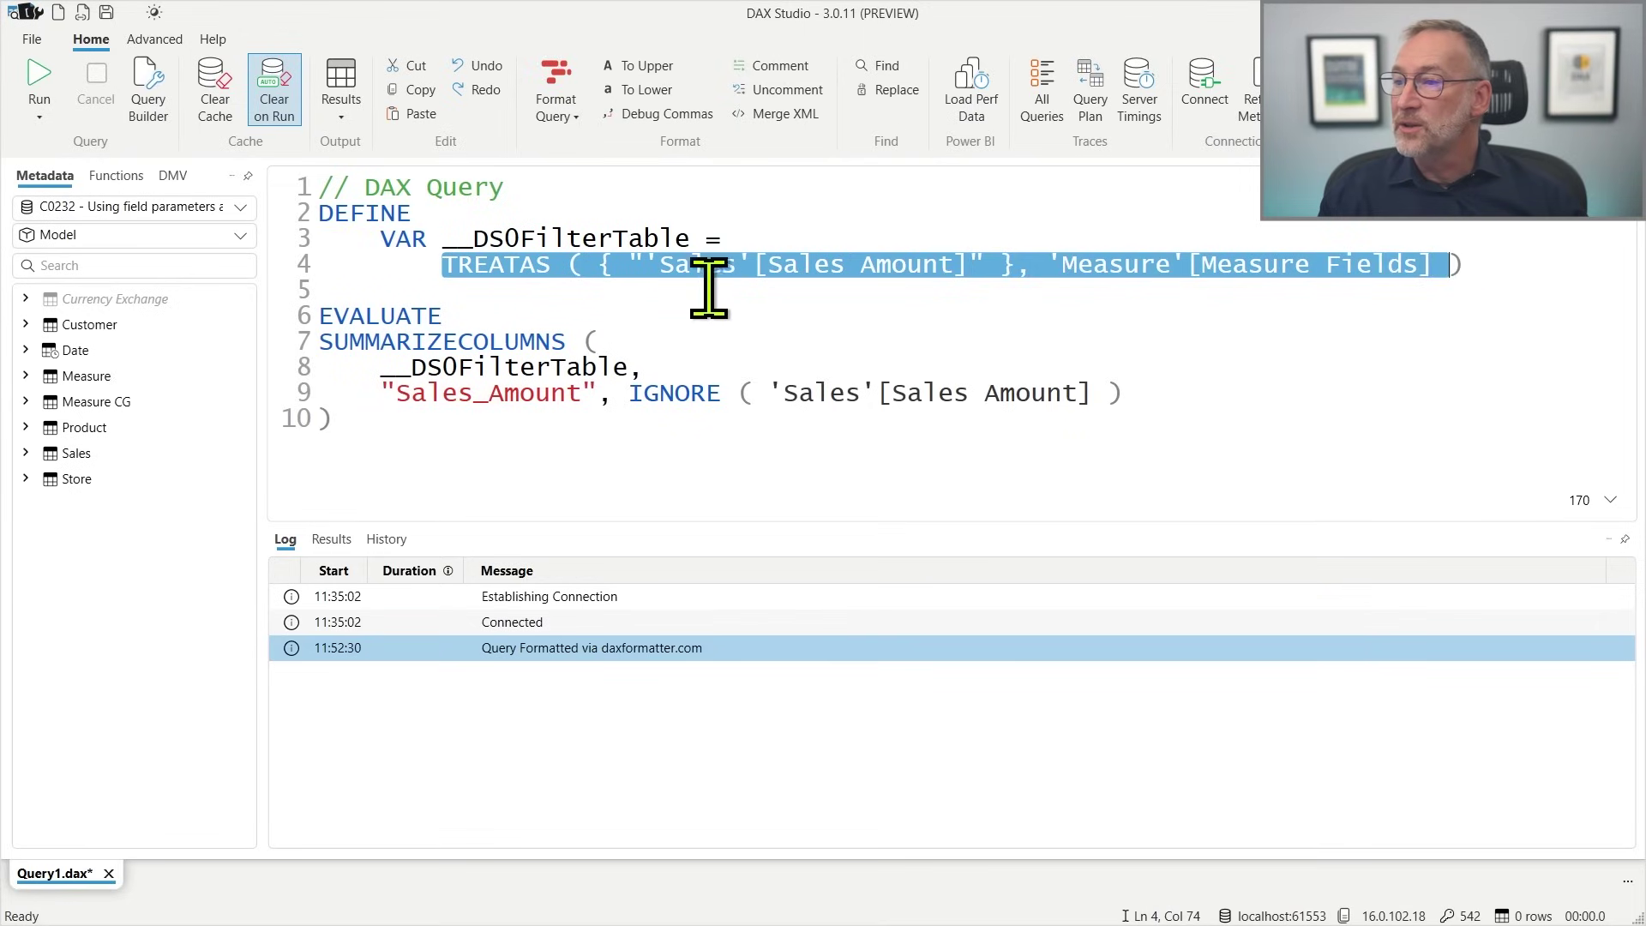
left_click(1058, 281)
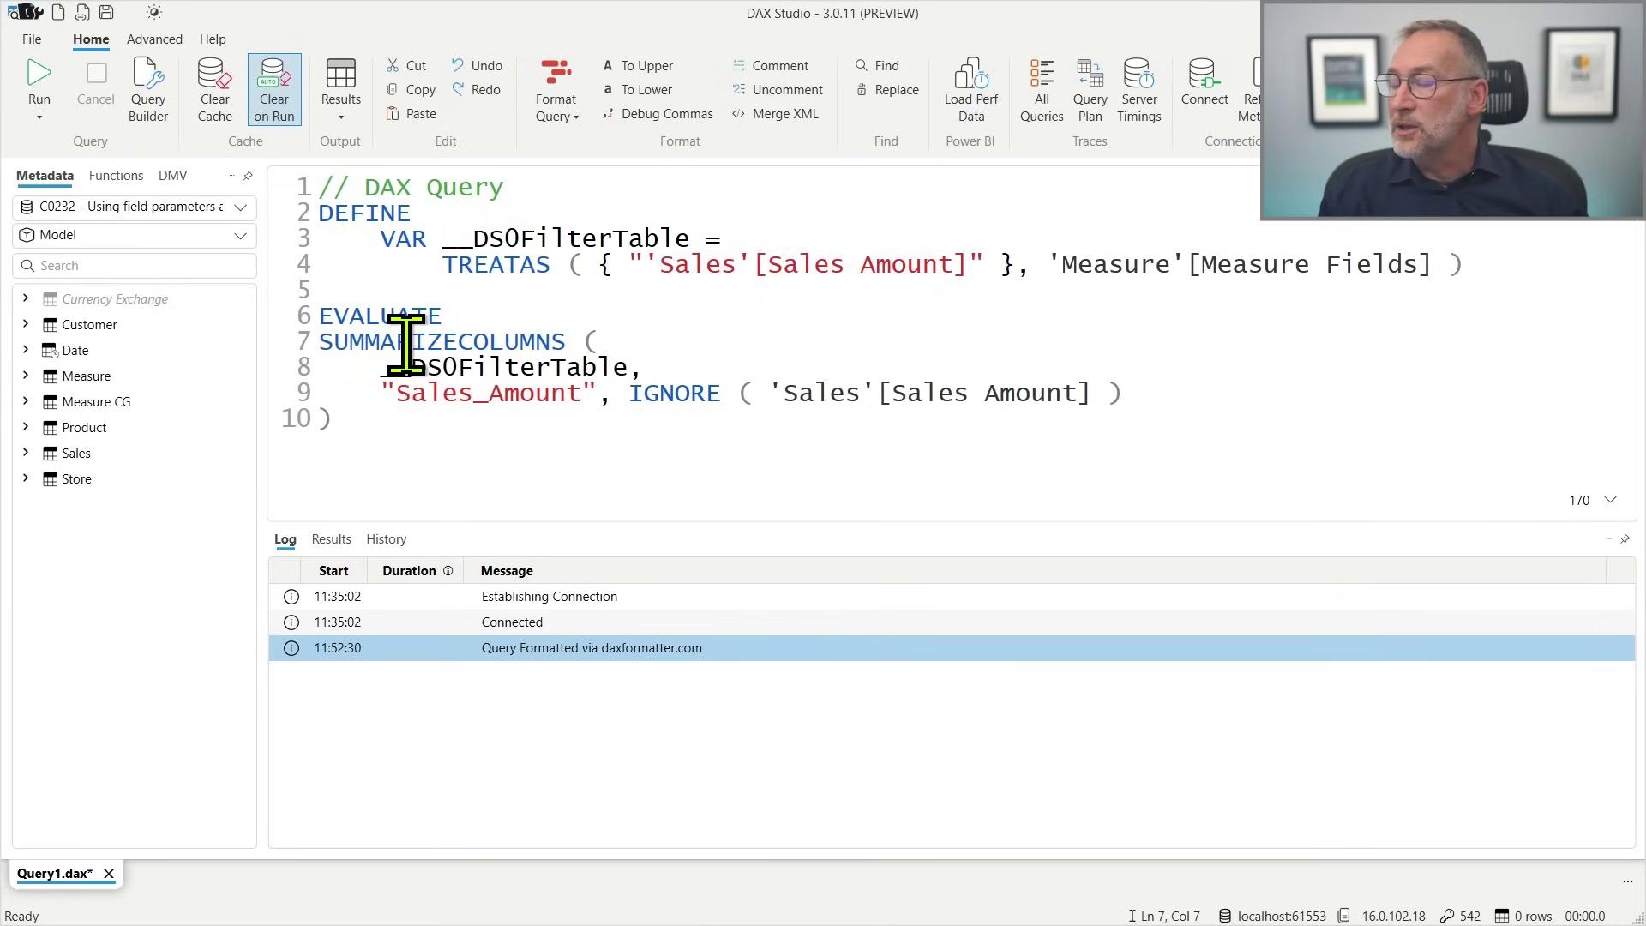
double_click(383, 366)
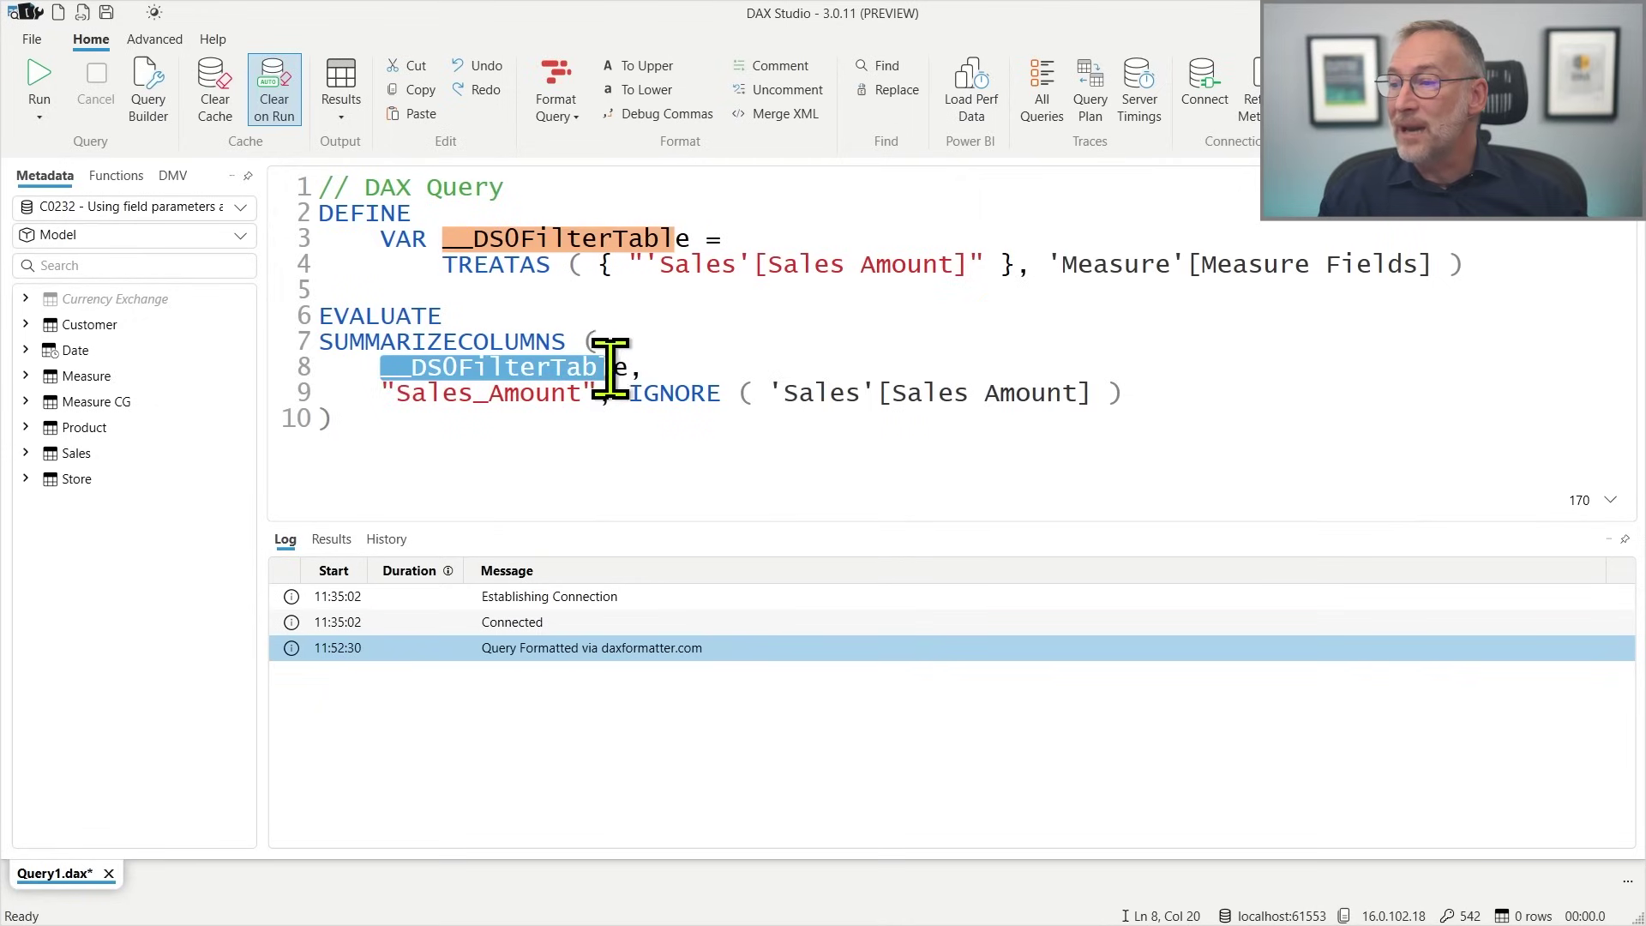
left_click(649, 392)
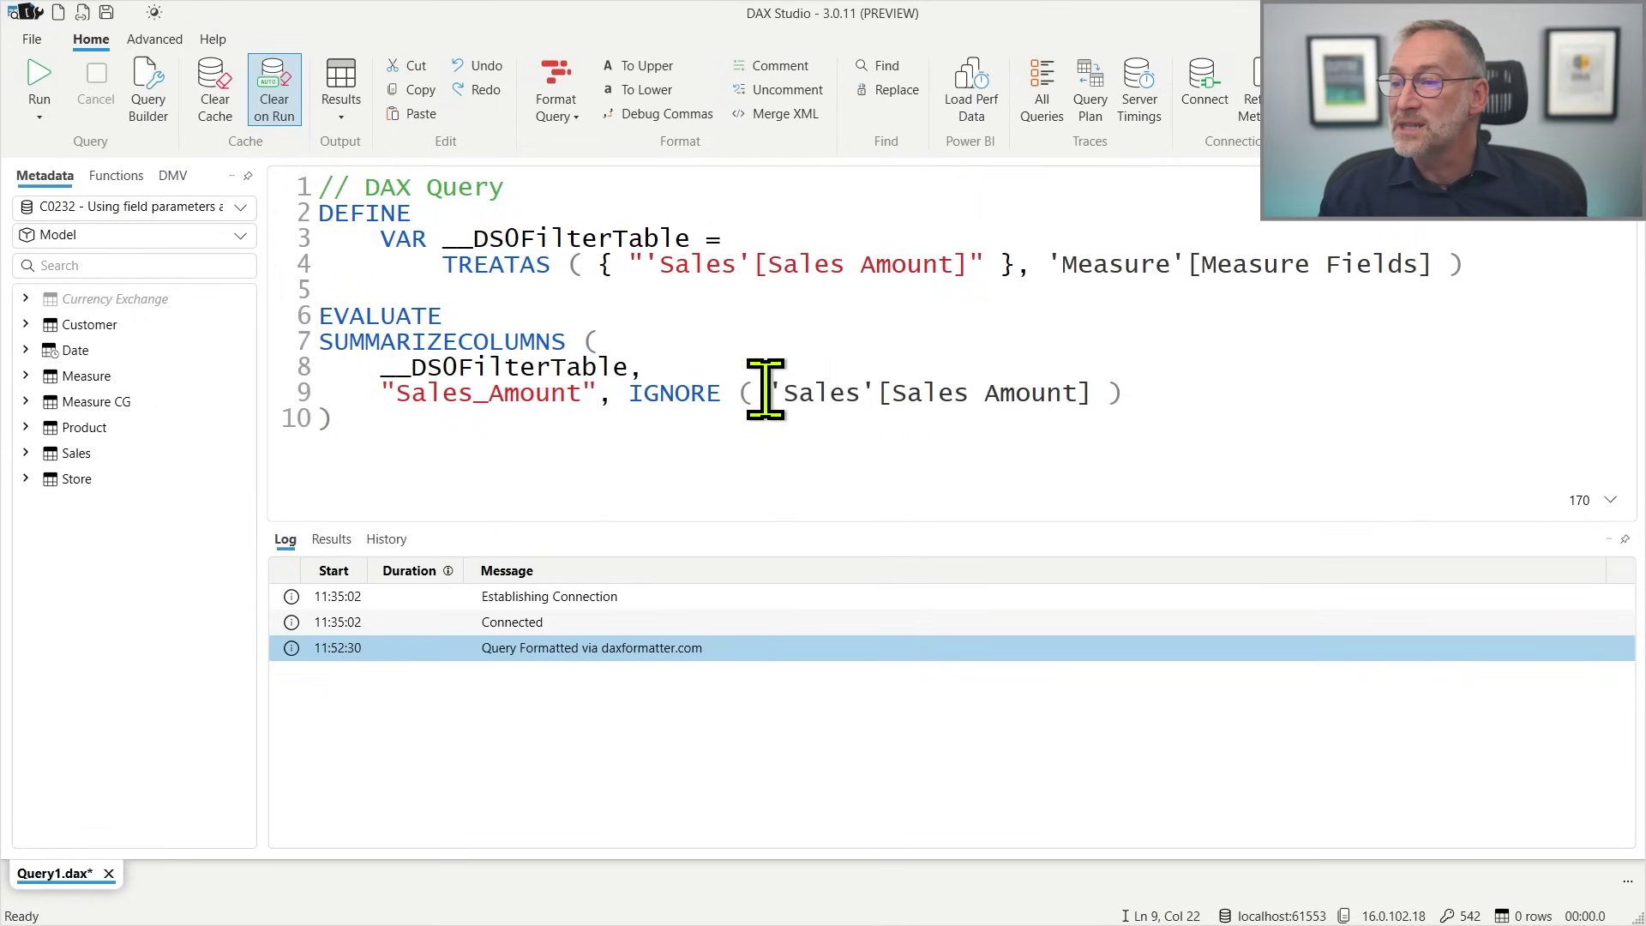
left_click_drag(767, 392, 1102, 394)
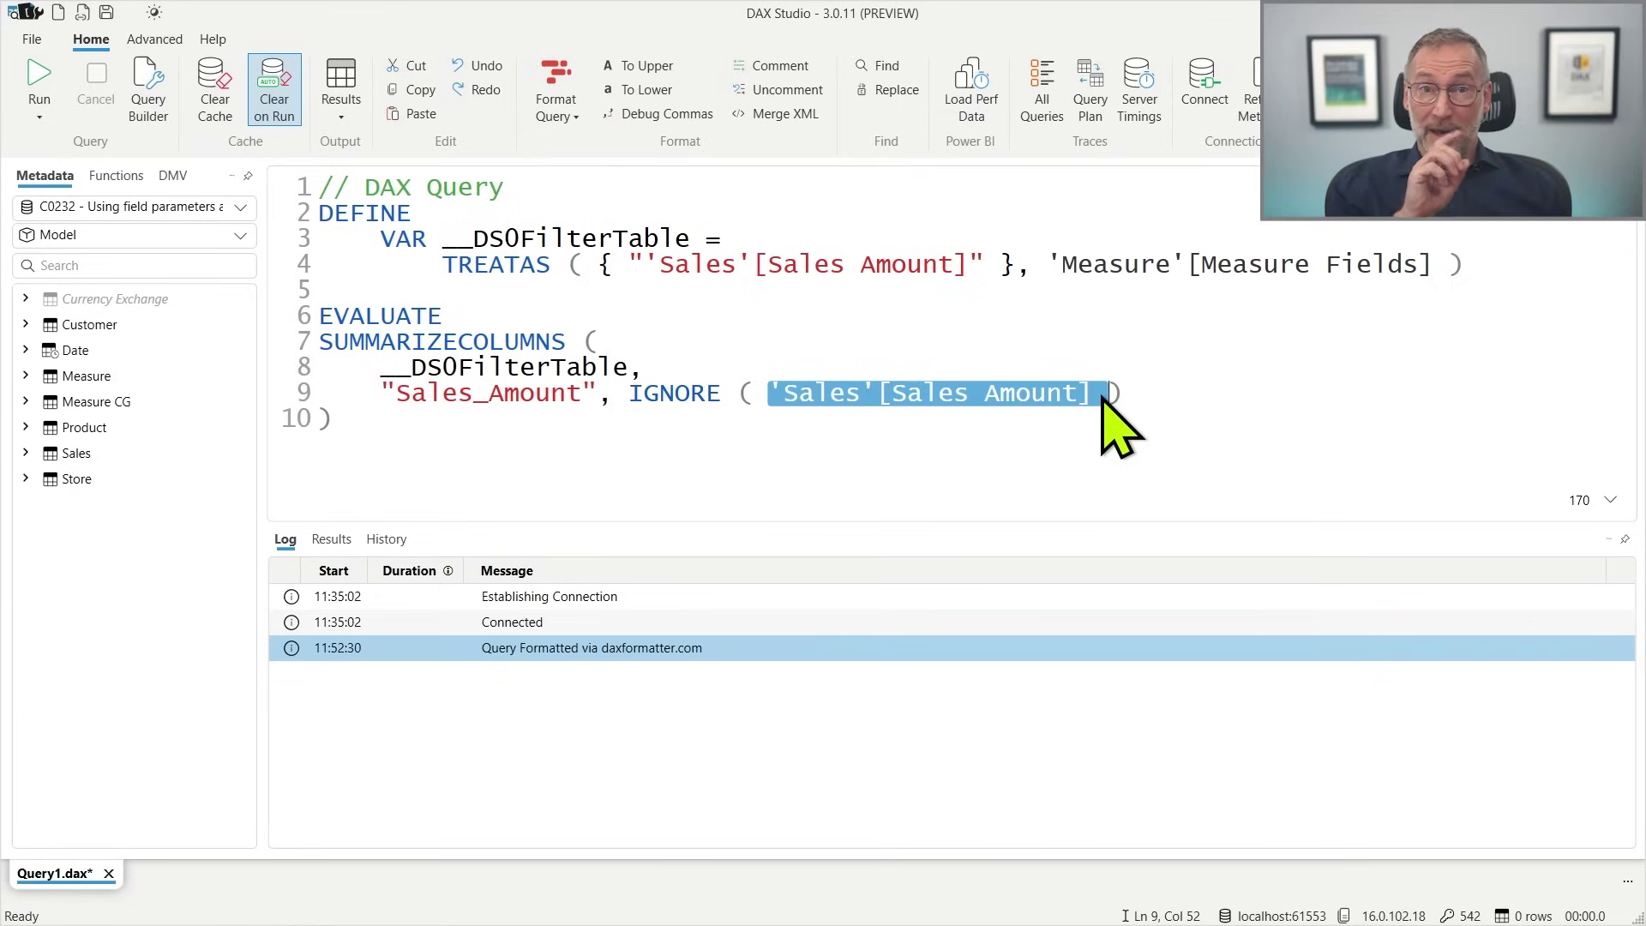
left_click(725, 288)
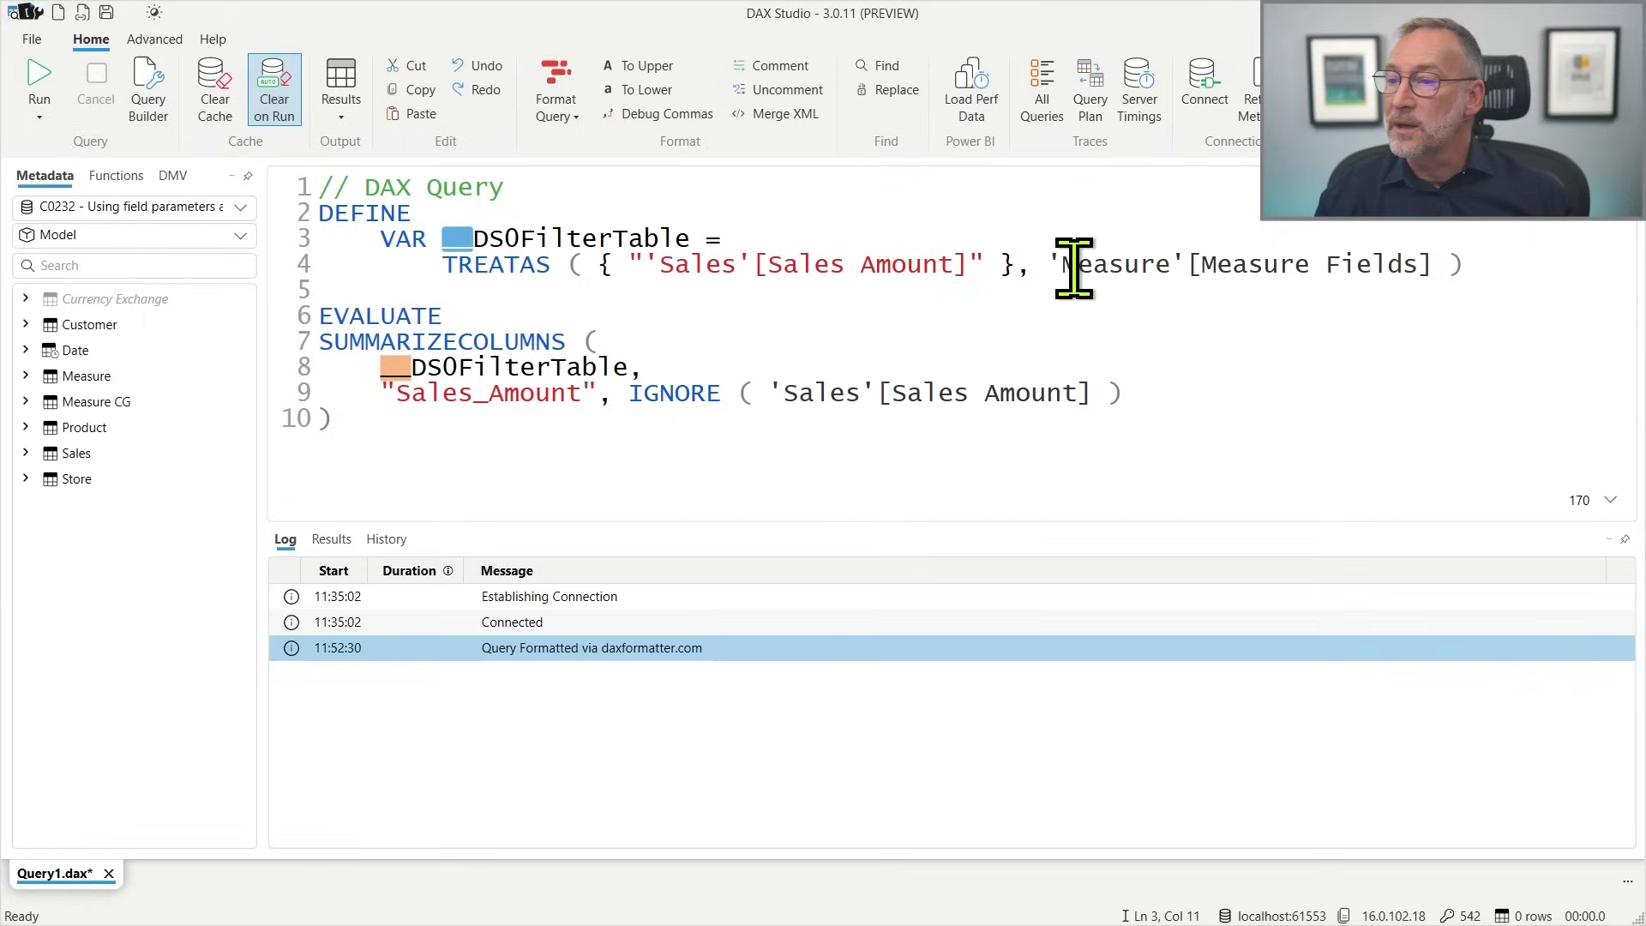
left_click_drag(1035, 265, 1450, 266)
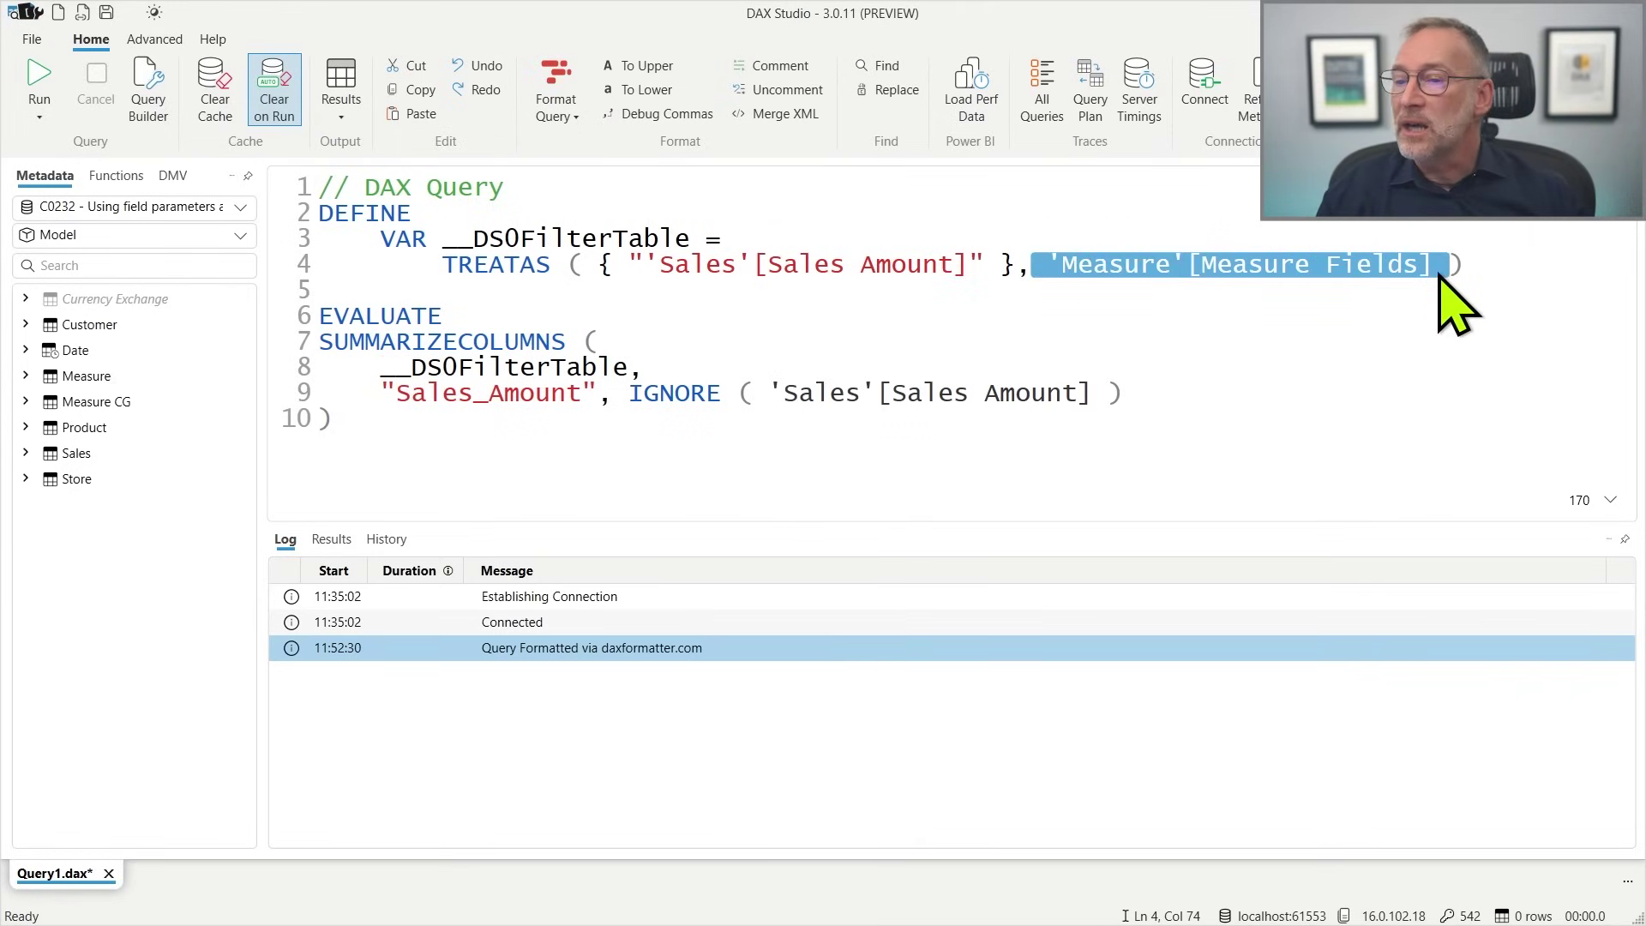
left_click(1330, 288)
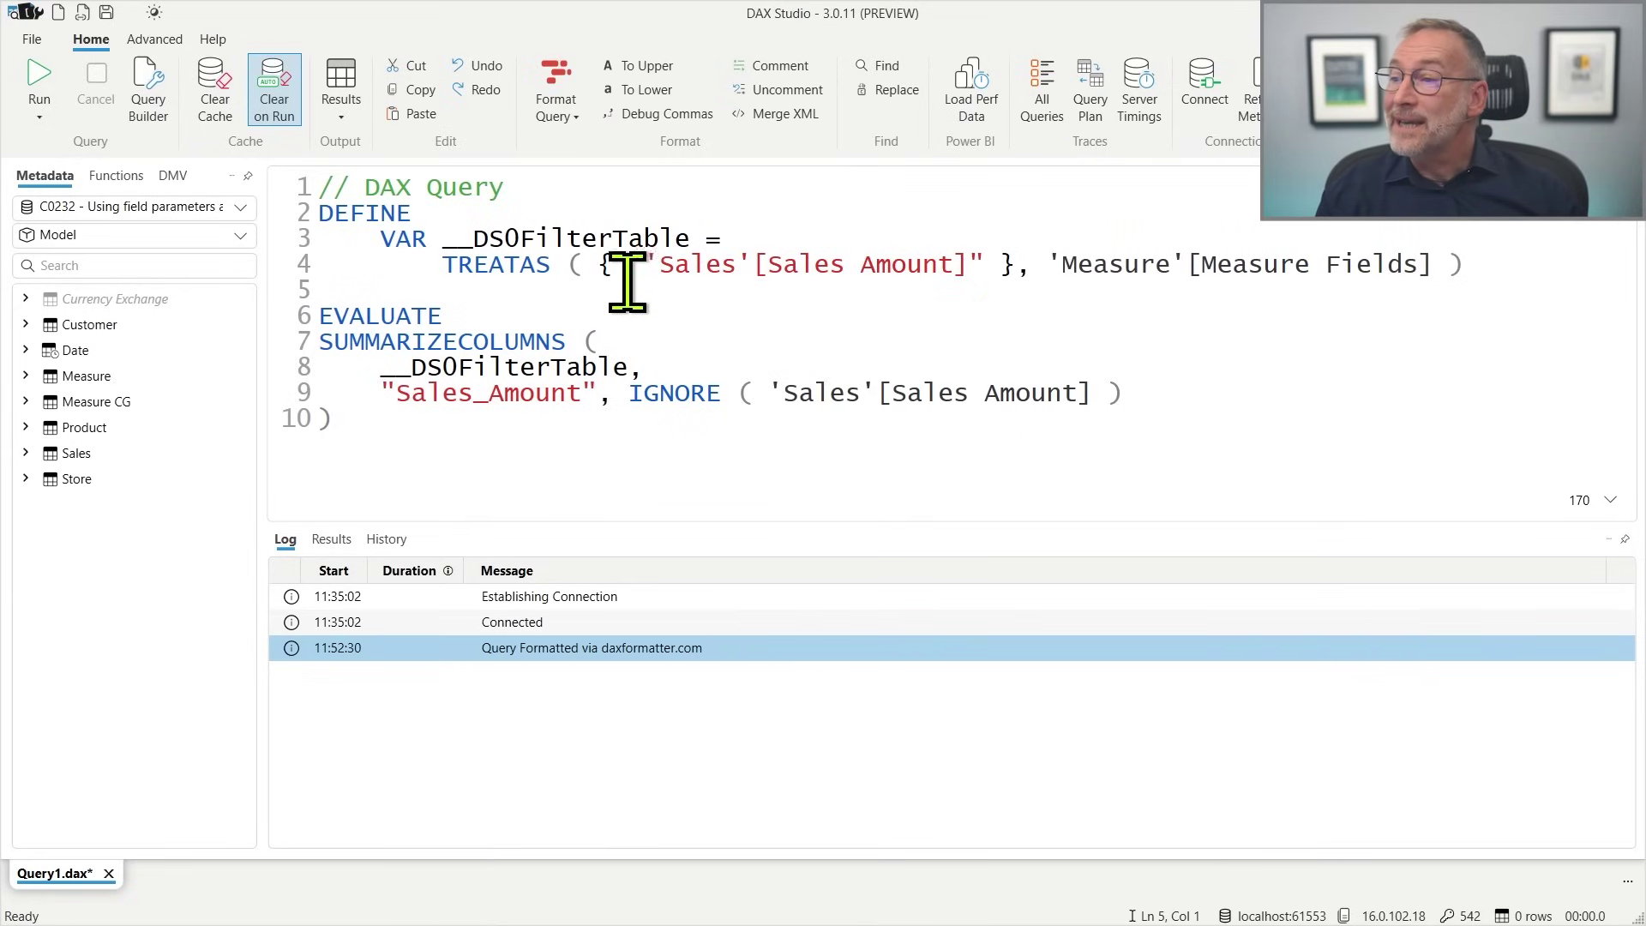
left_click_drag(642, 266, 960, 260)
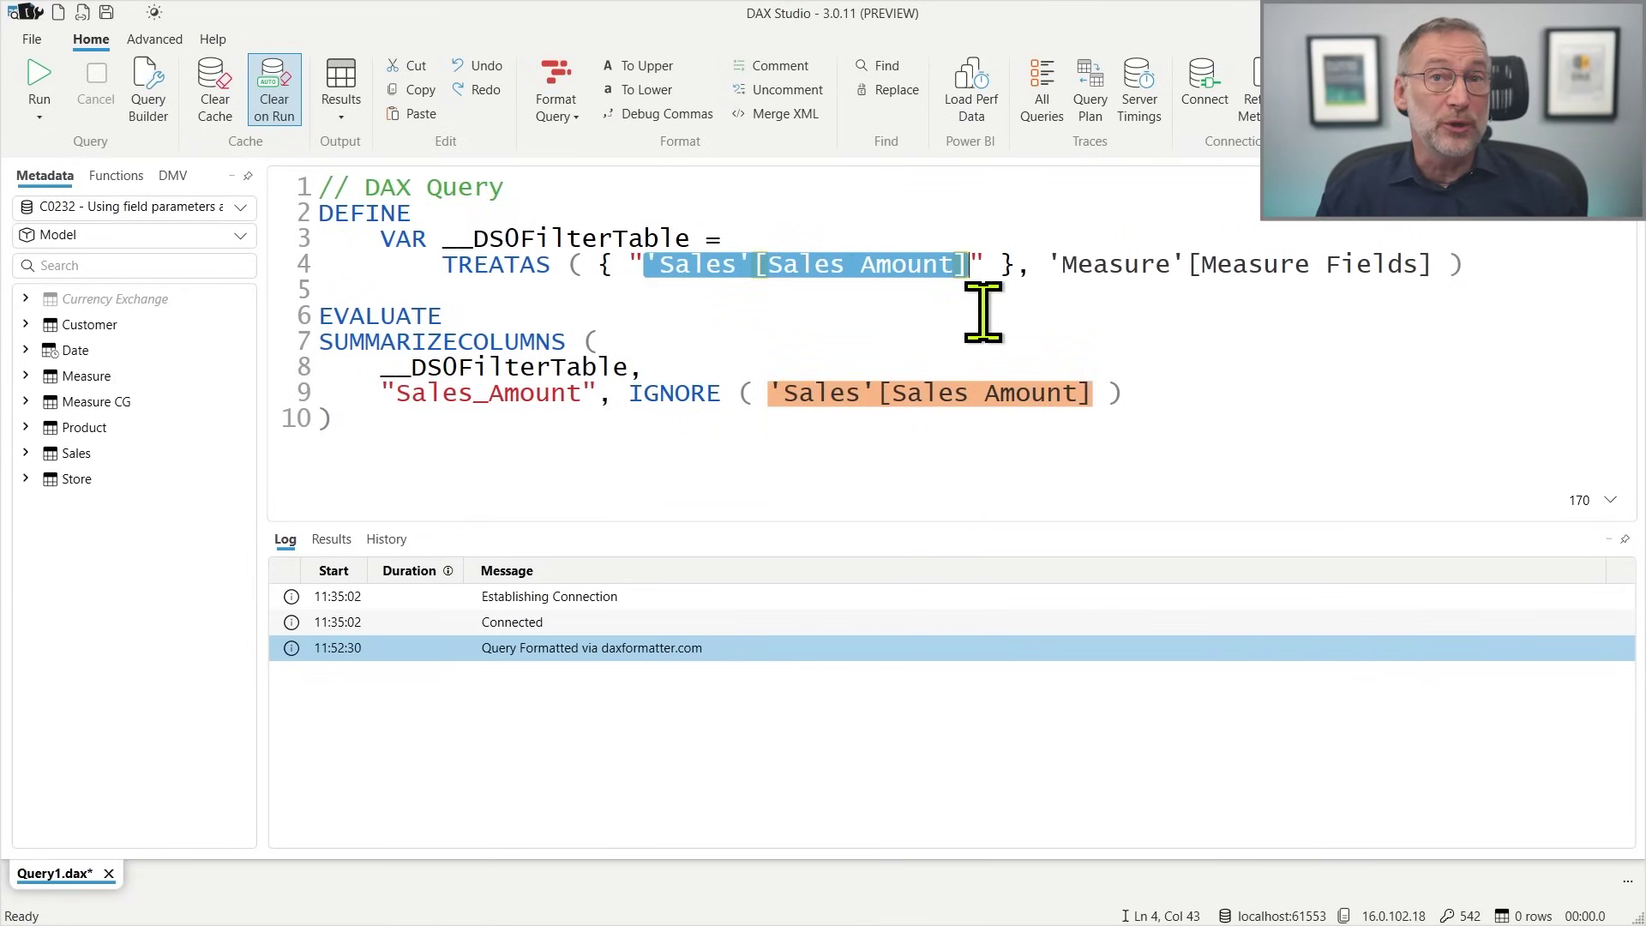
left_click(984, 311)
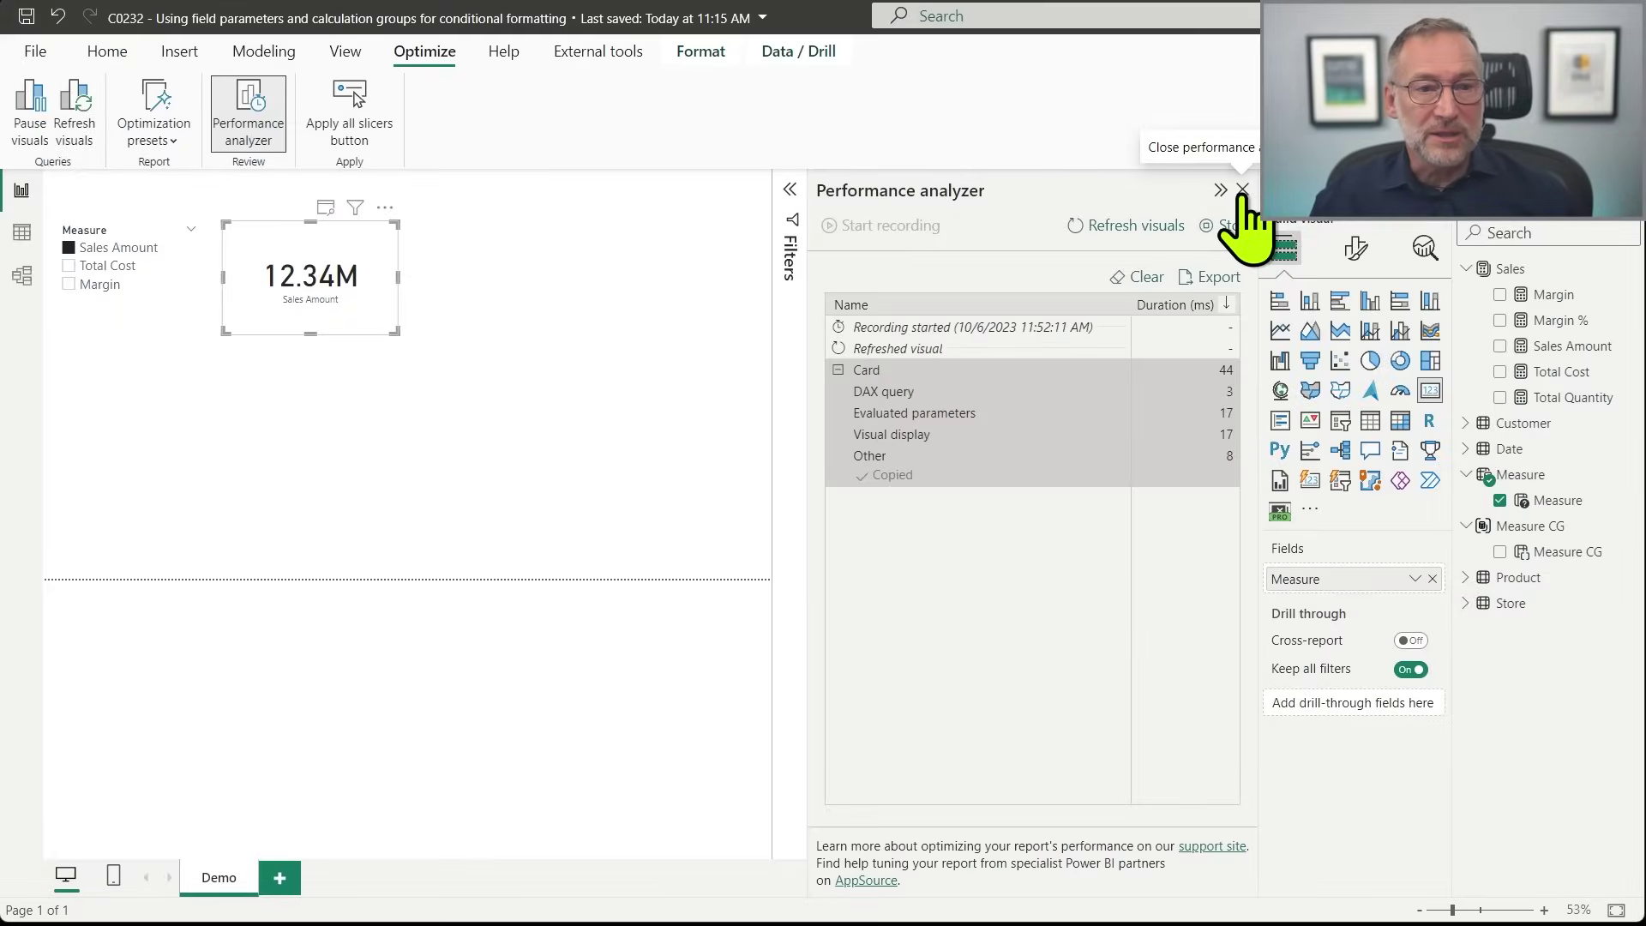
Close Performance analyzer and start a new measure named Dynamic Color in the Sales table.
left_click(1241, 191)
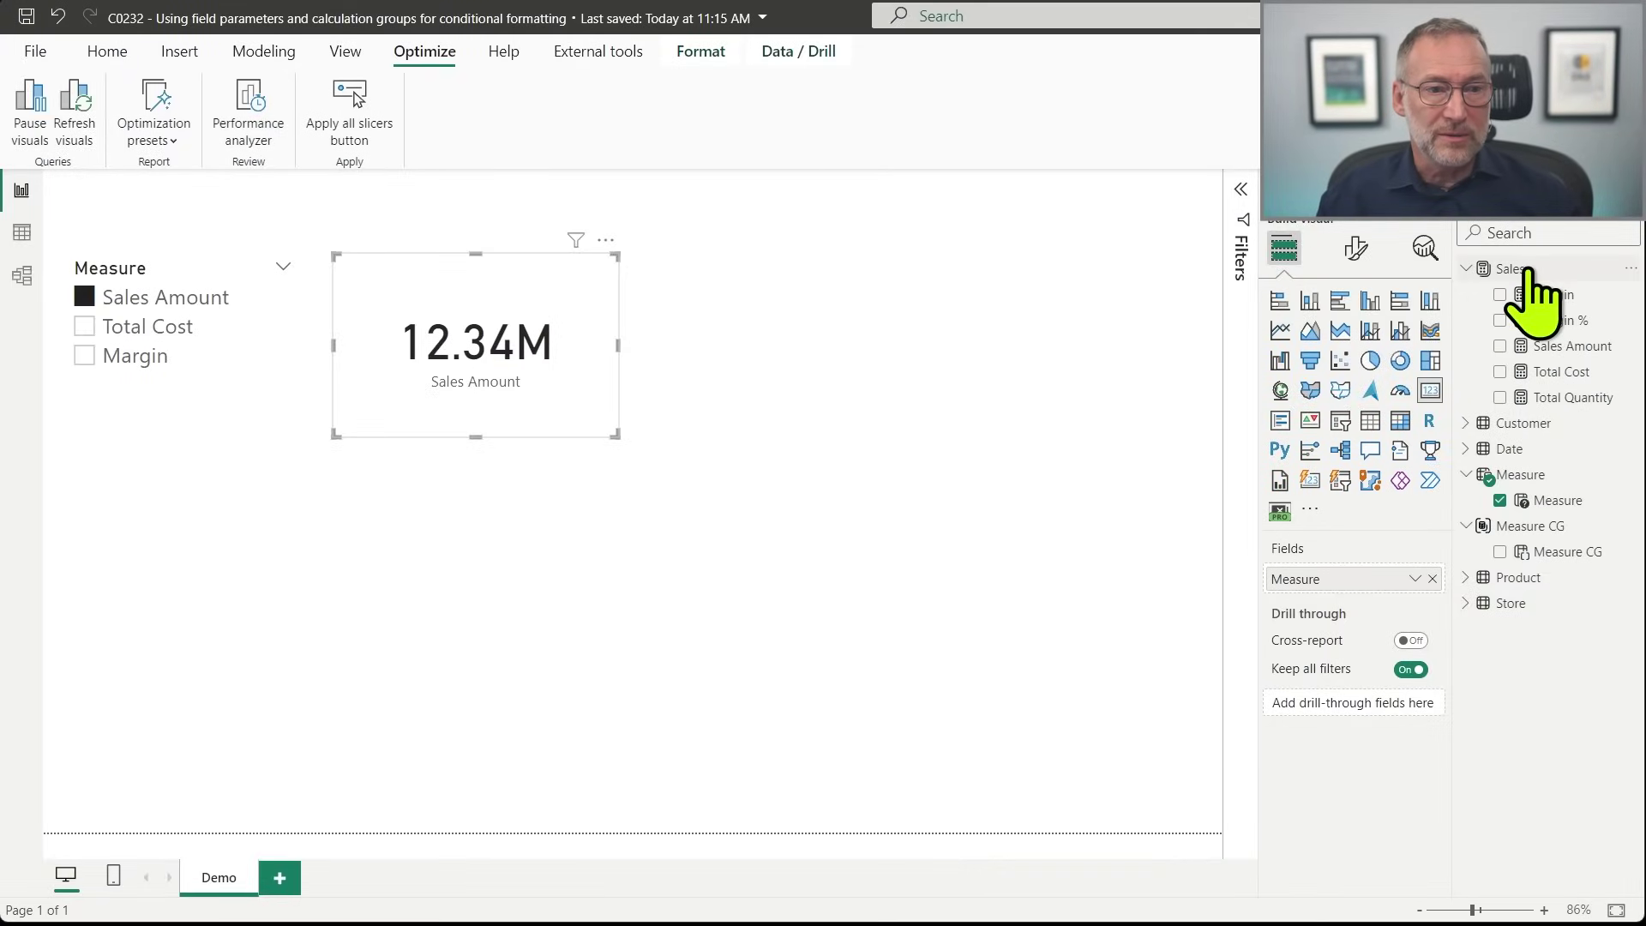
right_click(1500, 270)
left_click(1407, 307)
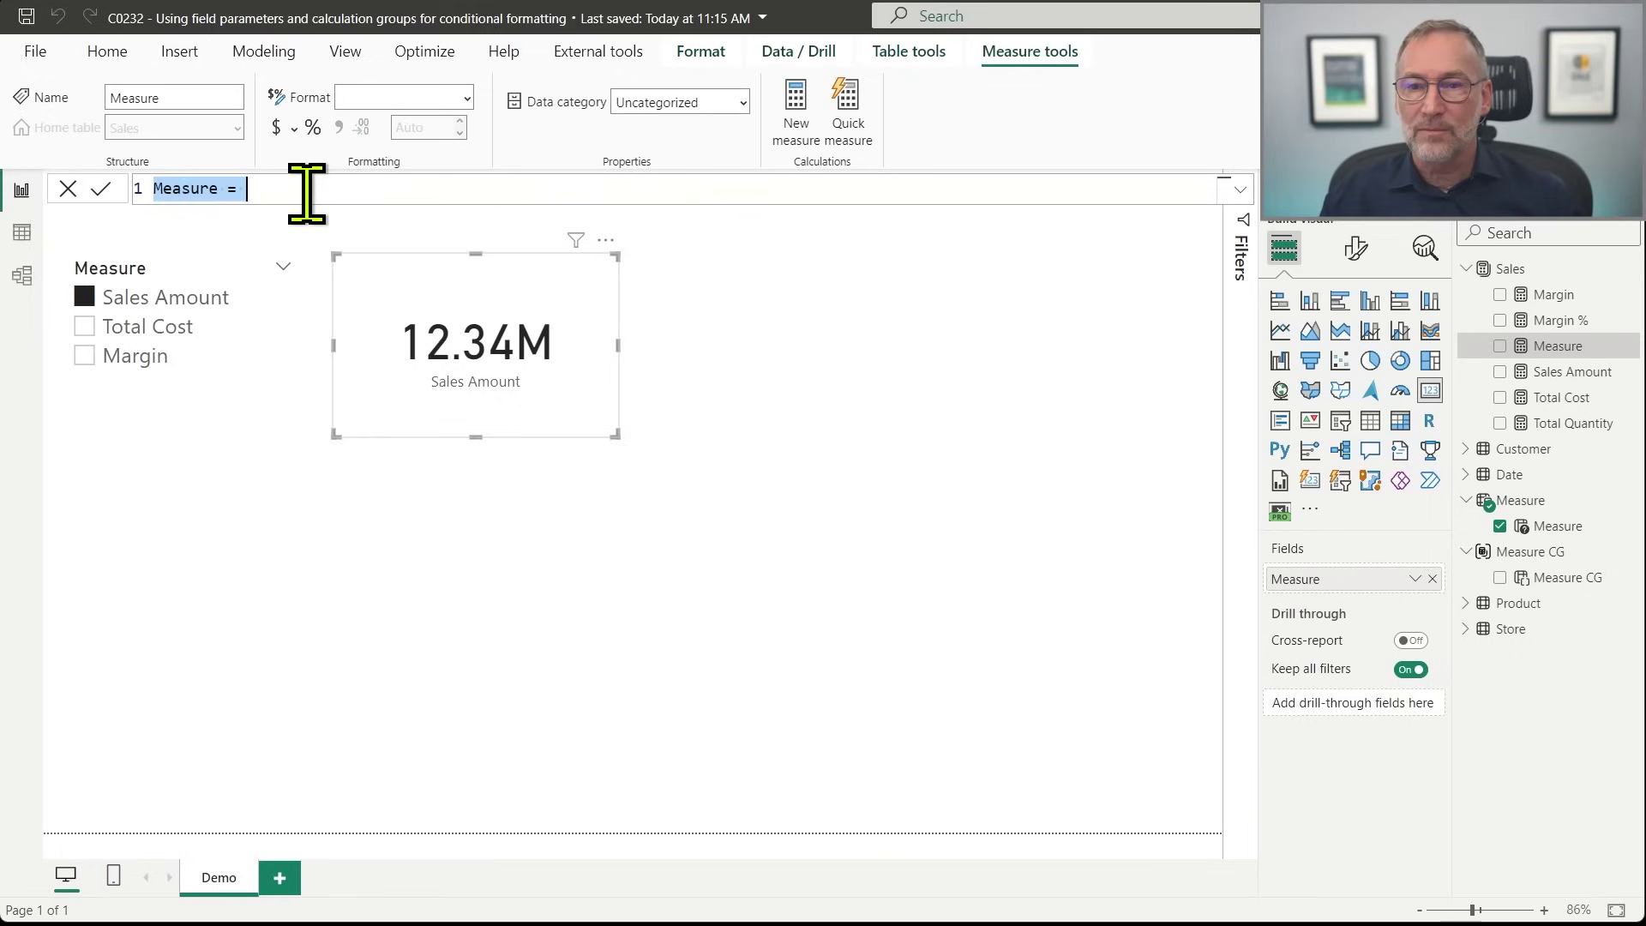
type("Dy")
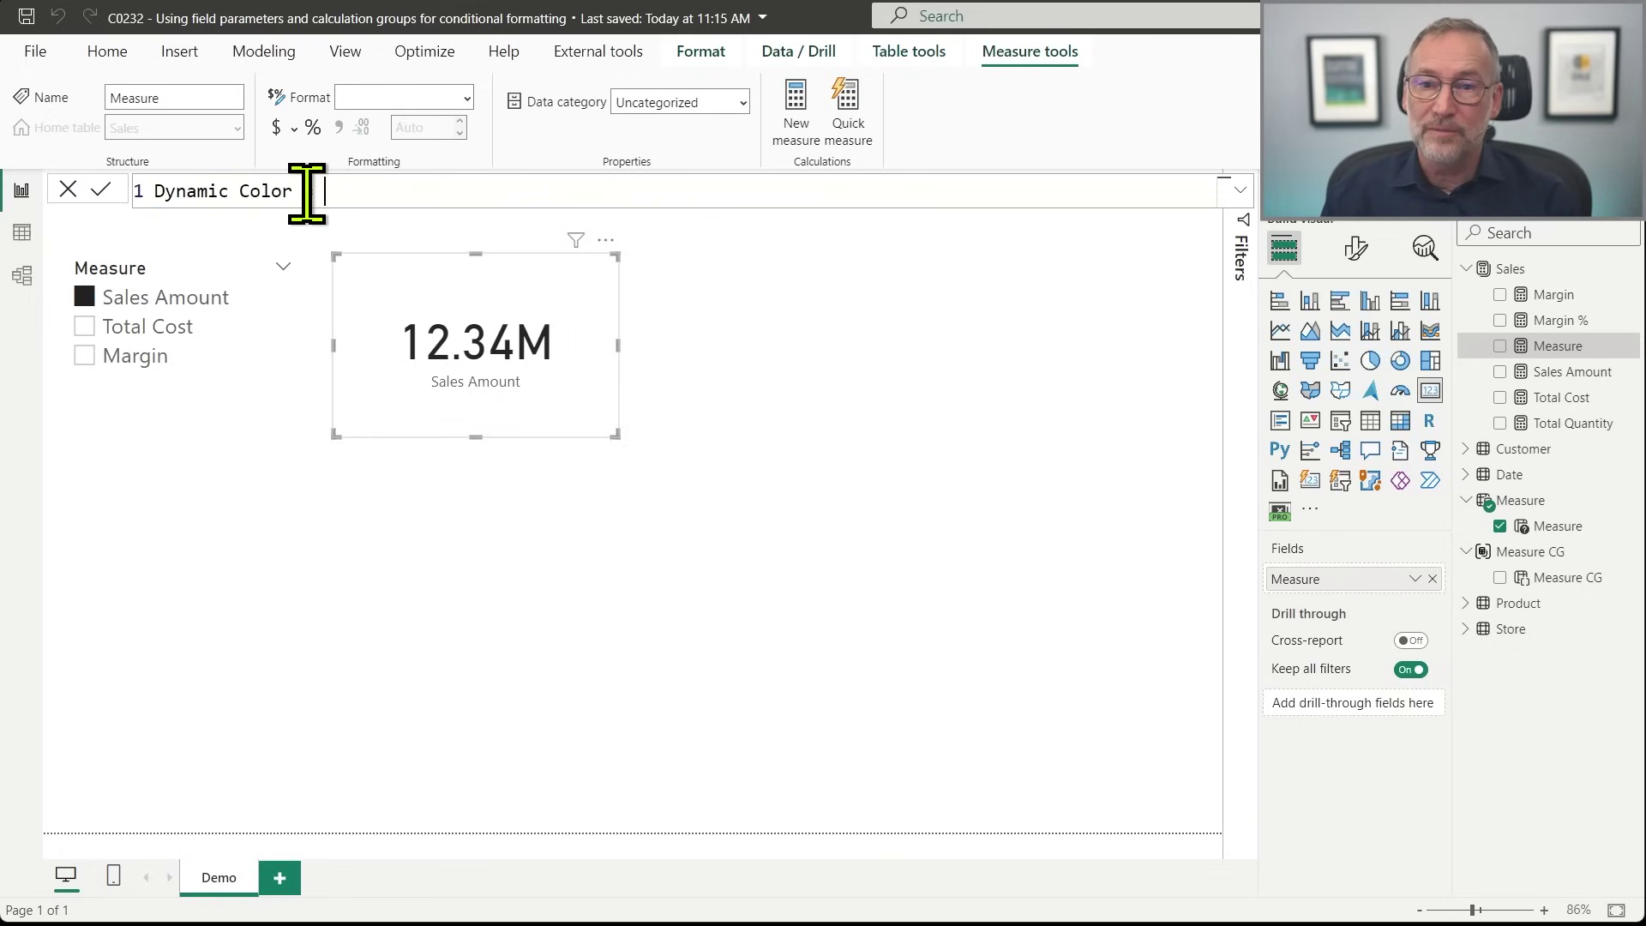
type("namic Color")
key("shift+Return")
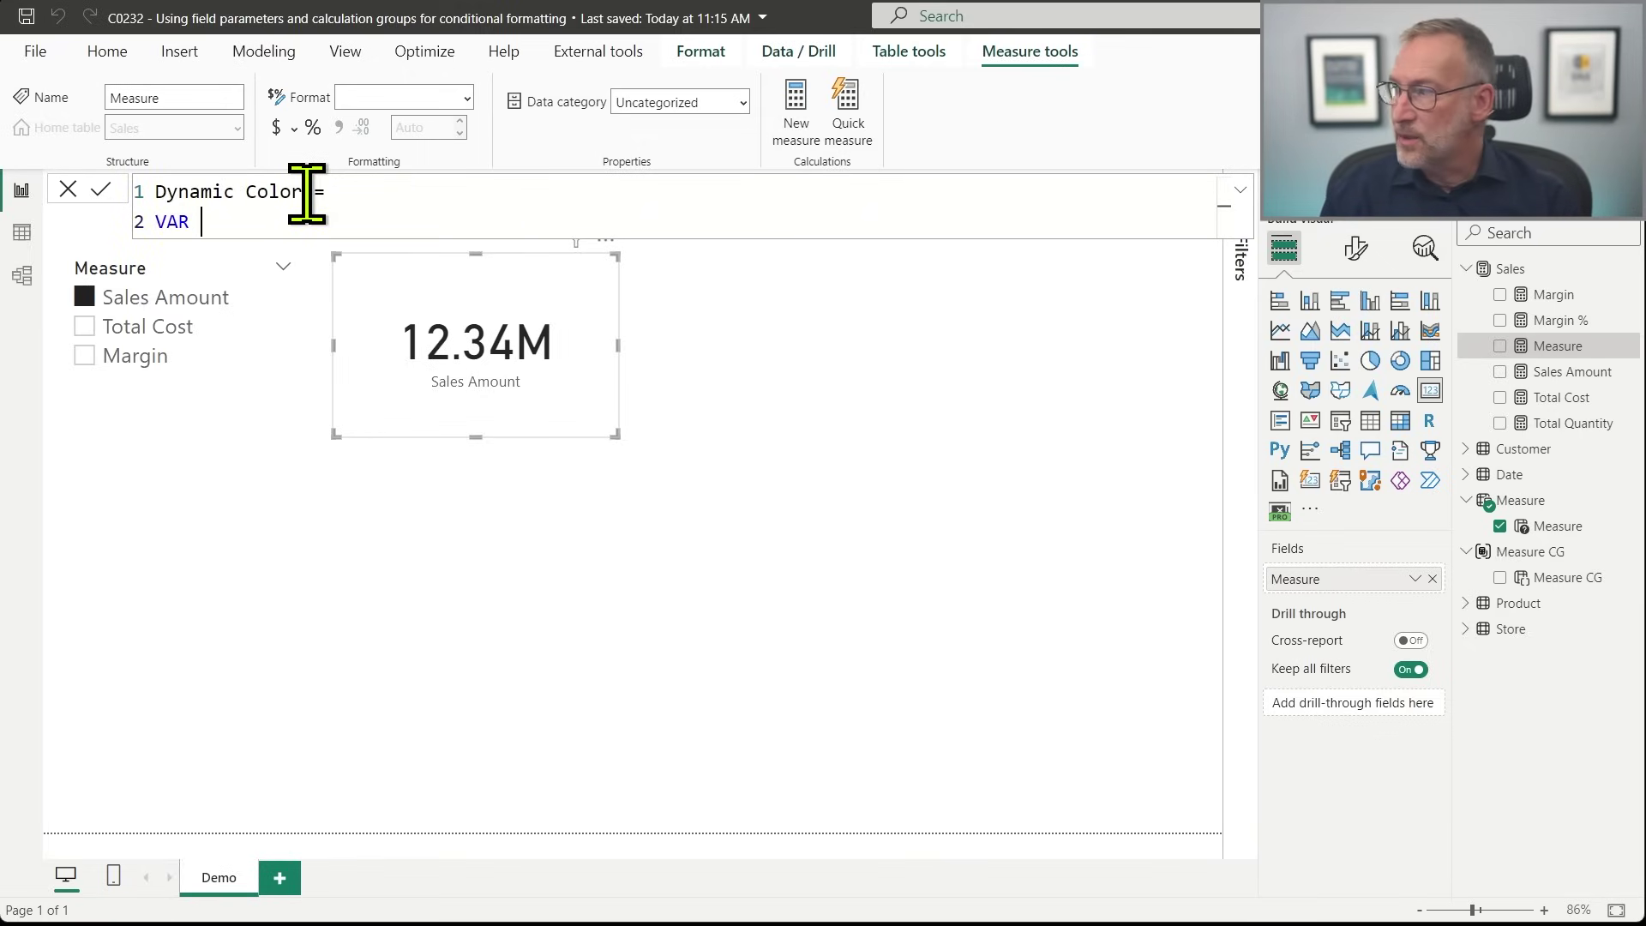
Define a CurrentField variable in the measure as SELECTEDVALUE( 'Measure'[Measure] ).
type("VAR")
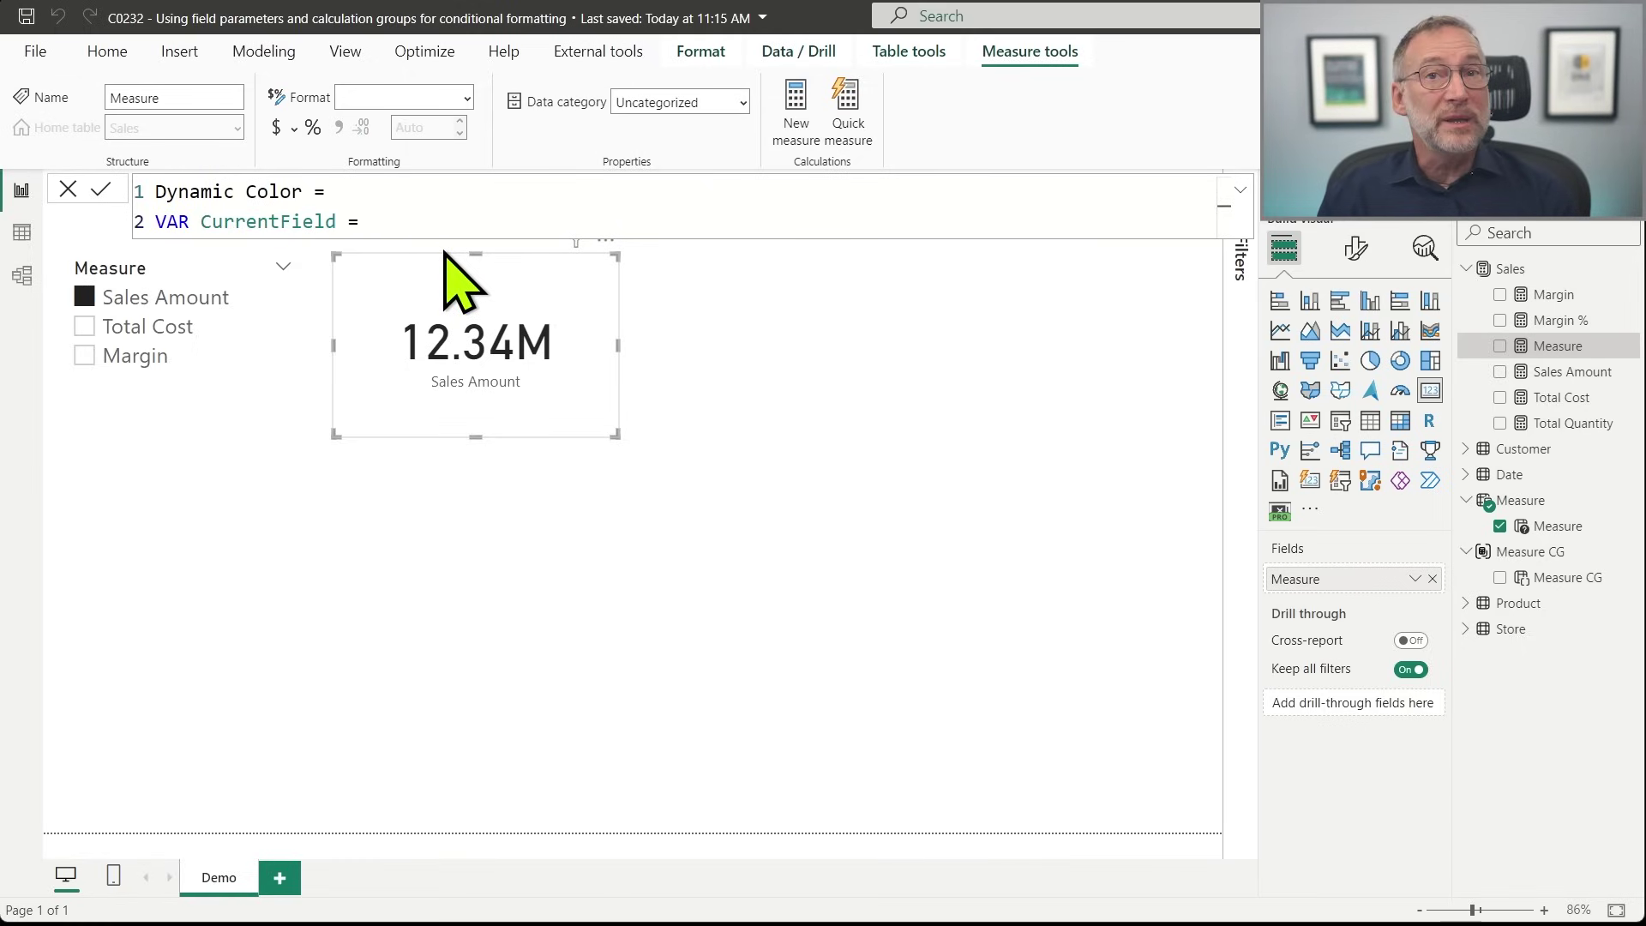
type("CurrentField = SELECTED")
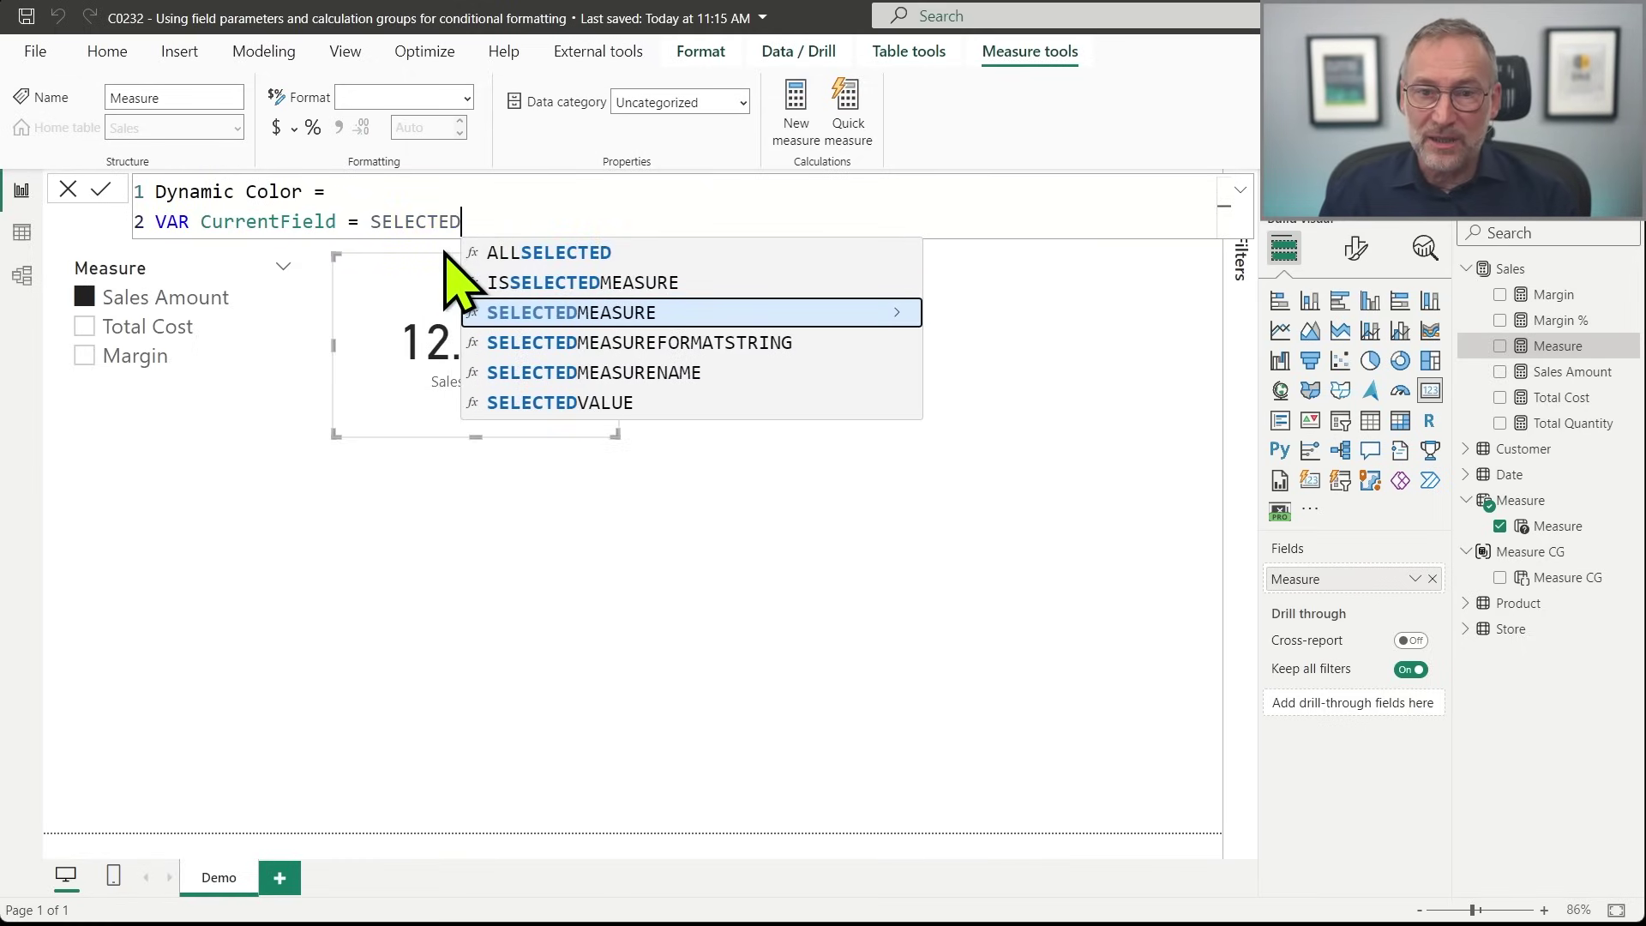
key("Down")
key("Down")
key("Tab")
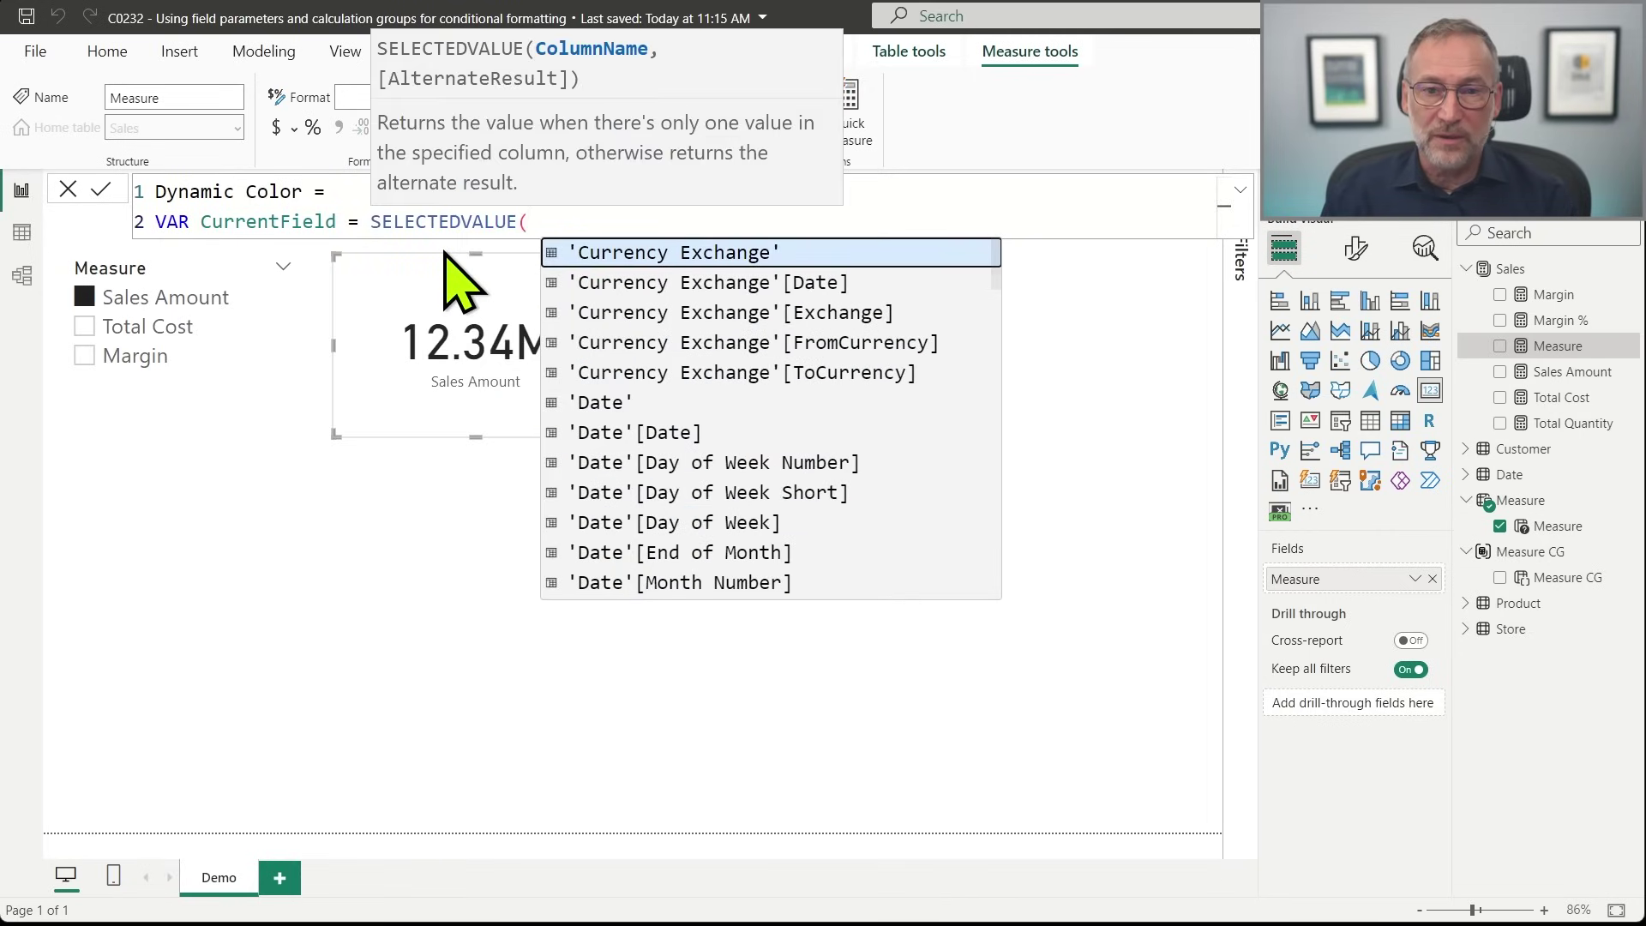
type("Mea")
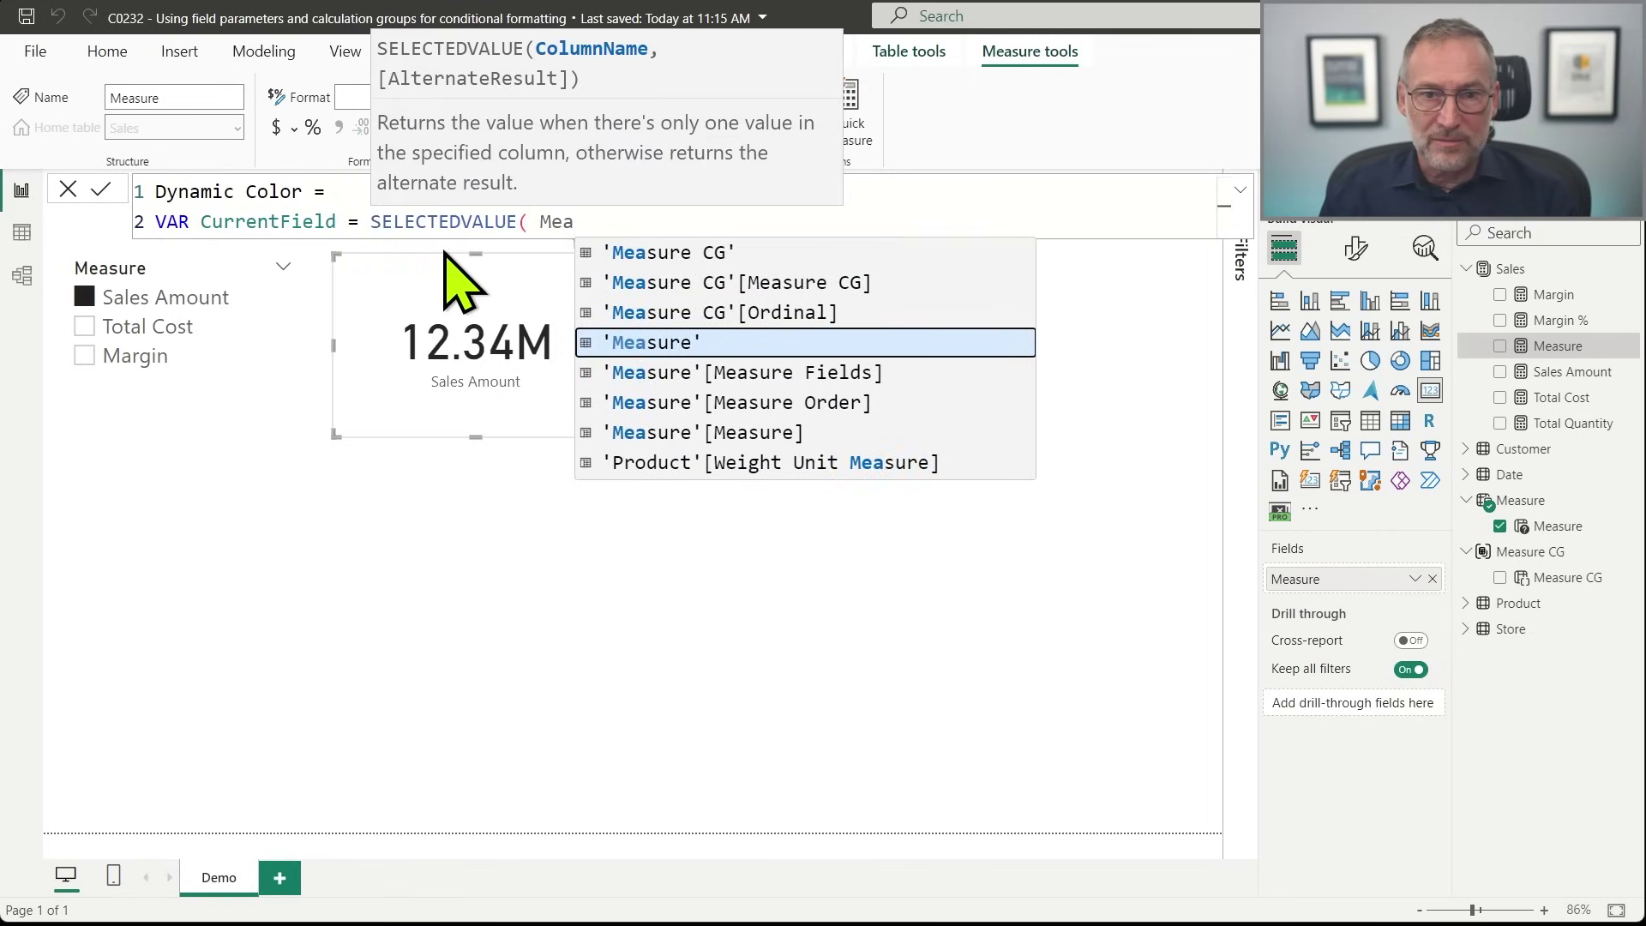
key("Down")
key("Down")
key("Down")
key("Tab")
type(")")
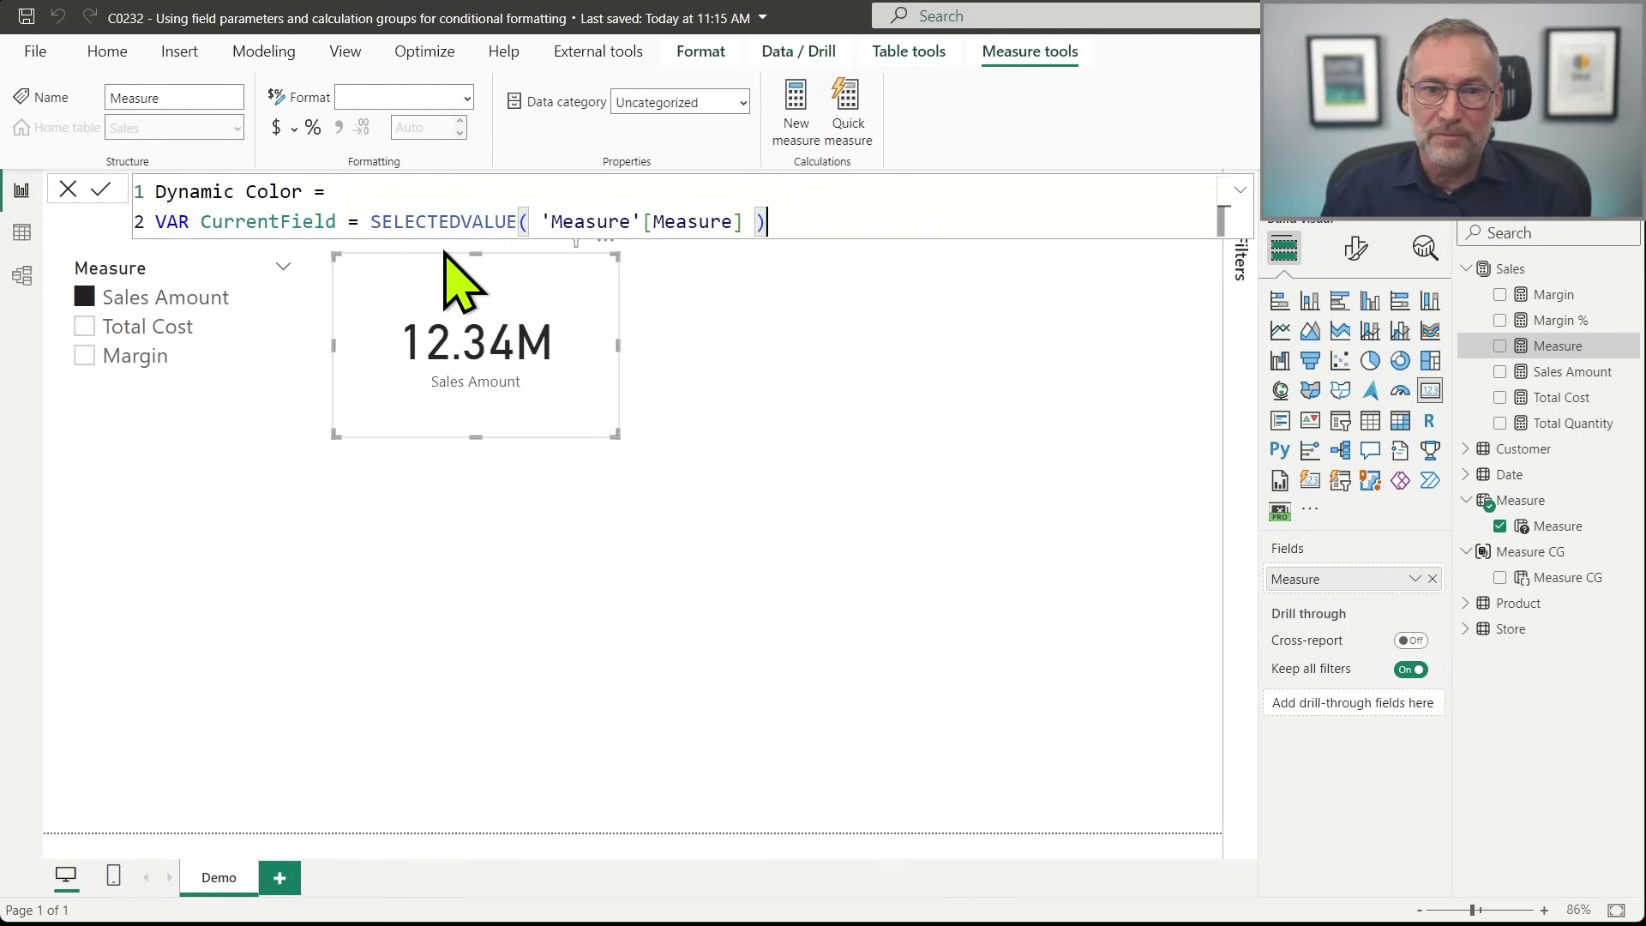
key("shift+Return")
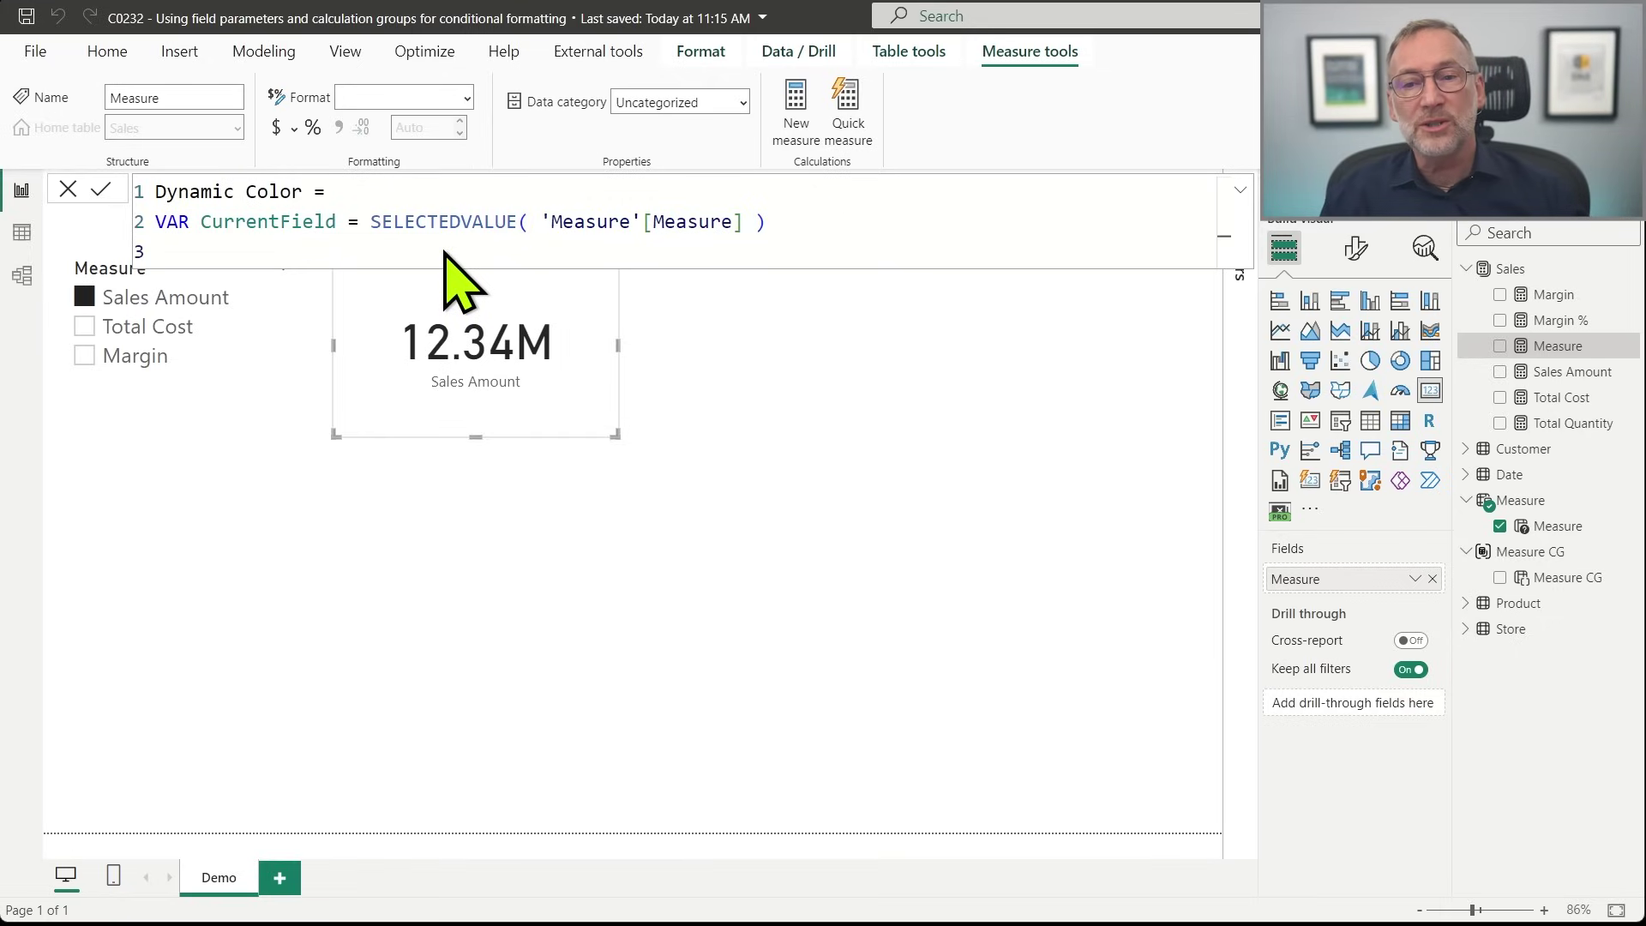
Replace the SELECTEDVALUE function in the CurrentField variable with MAX.
left_click_drag(358, 221, 769, 228)
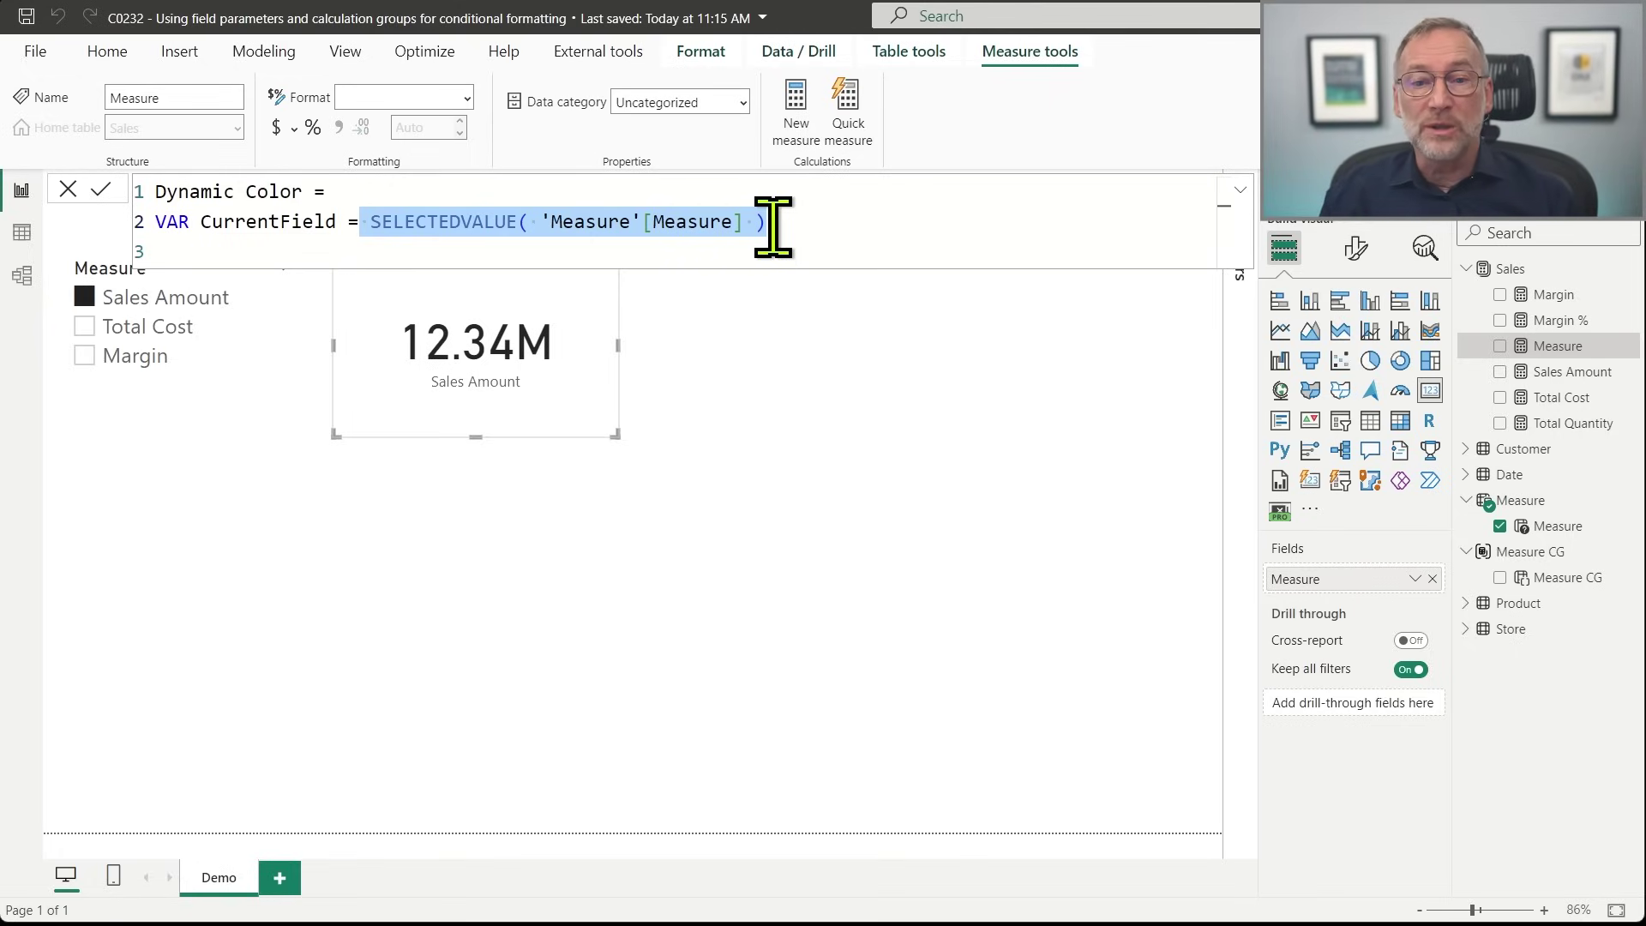
double_click(483, 225)
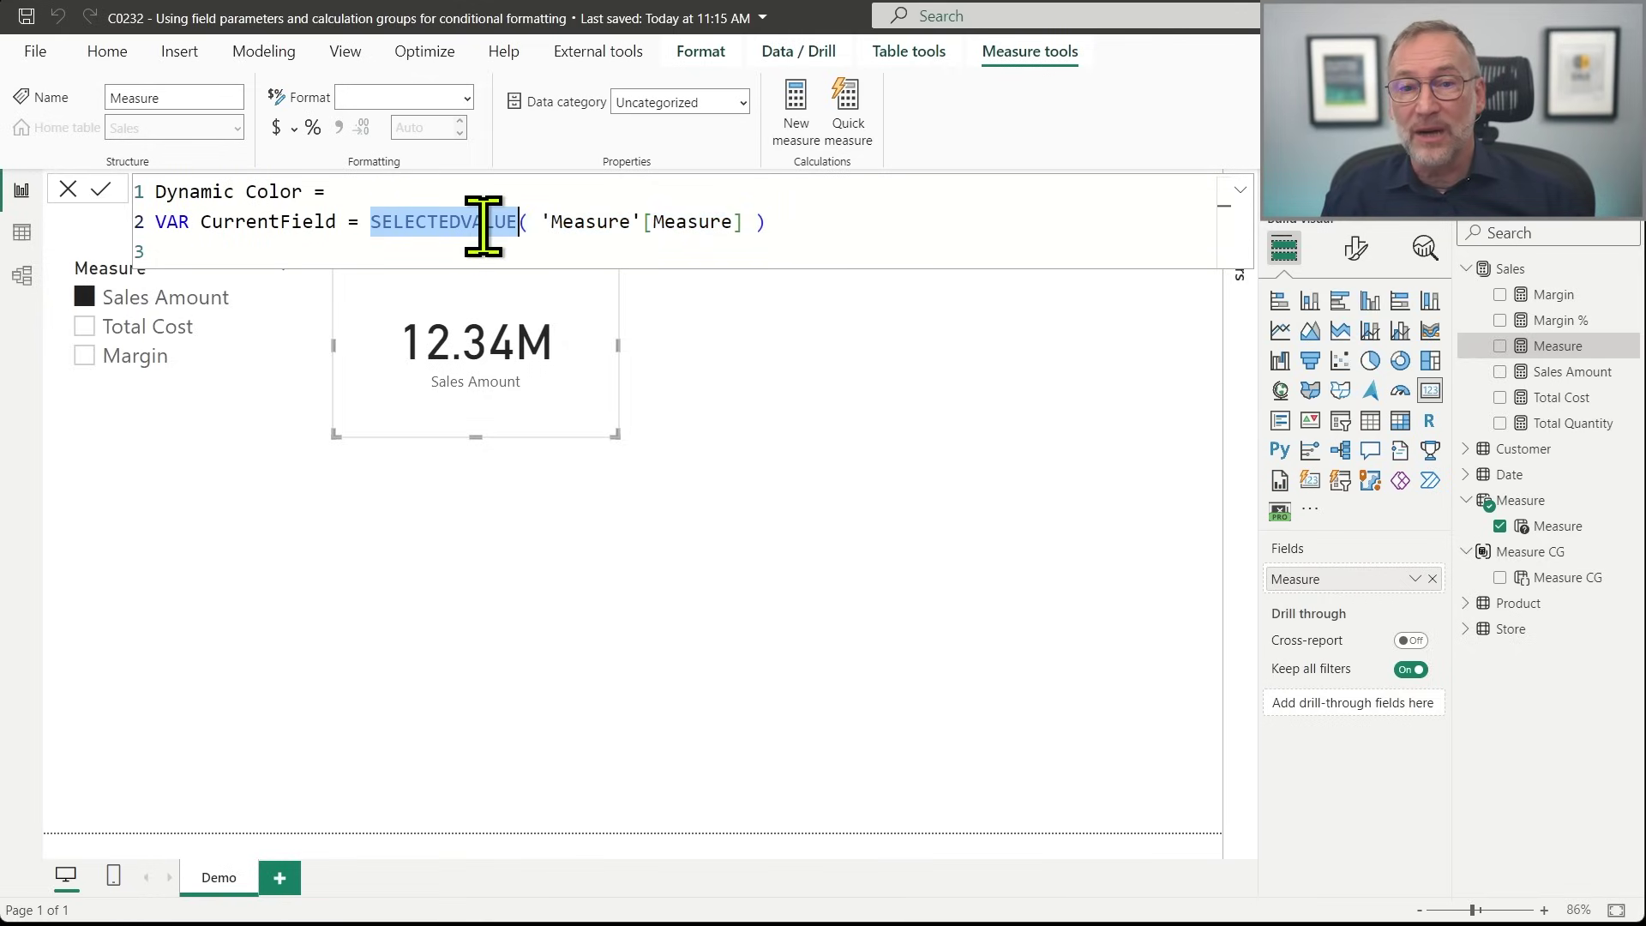
type("MAX")
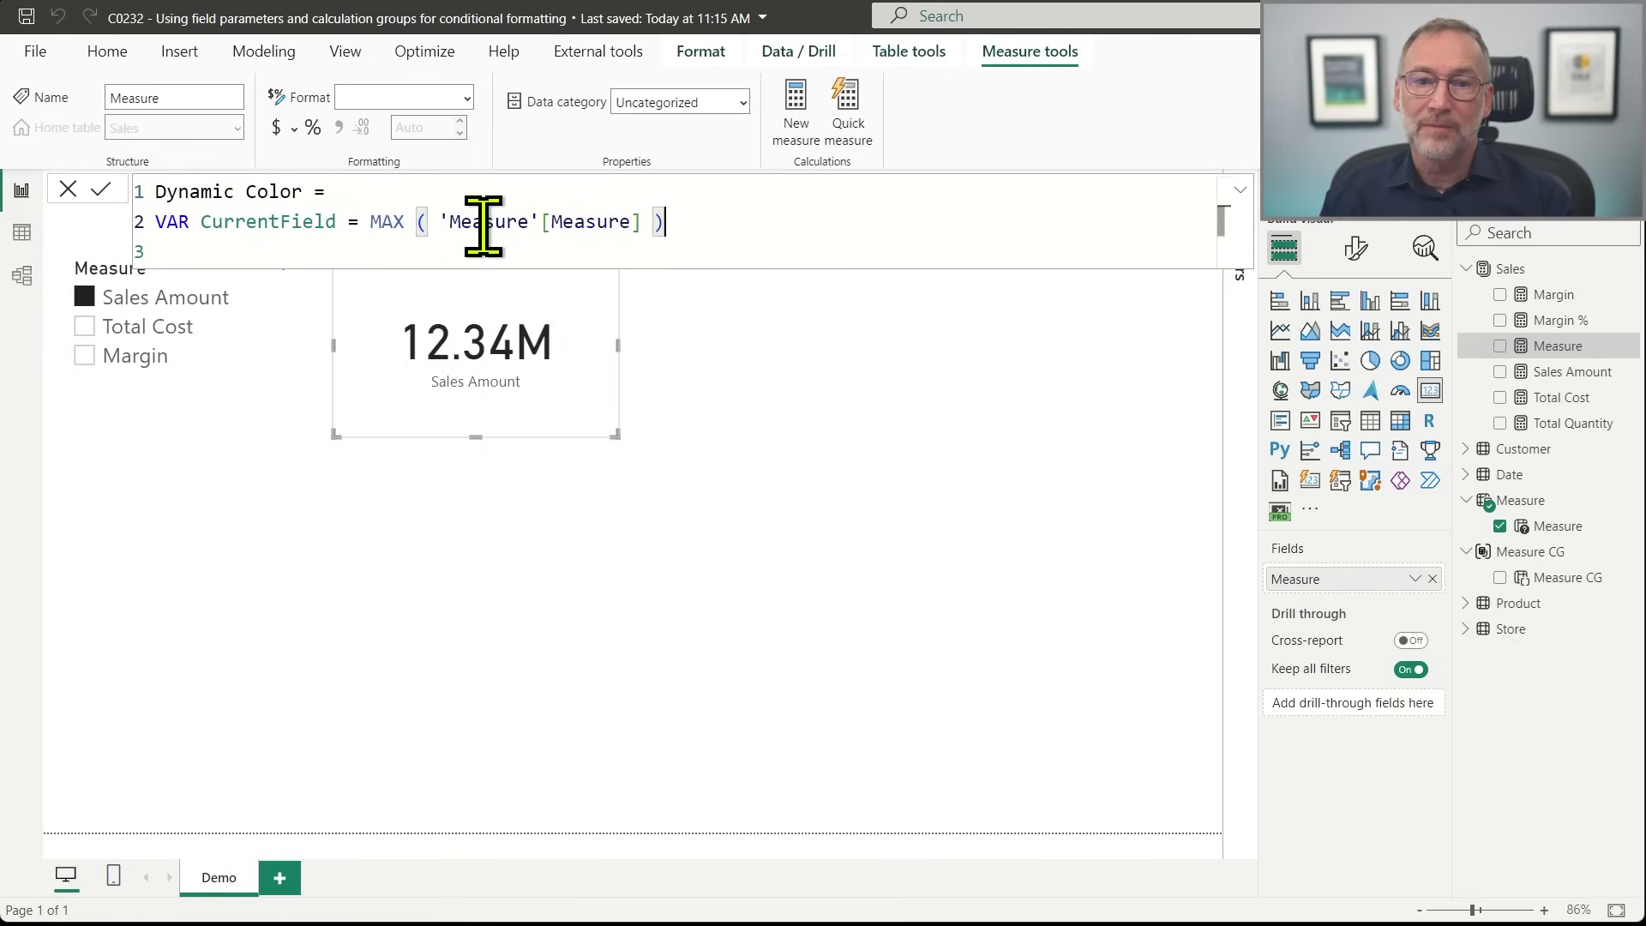
Add RETURN CurrentField below the variable and commit the Dynamic Color measure.
key("shift+Return")
key("shift+Return")
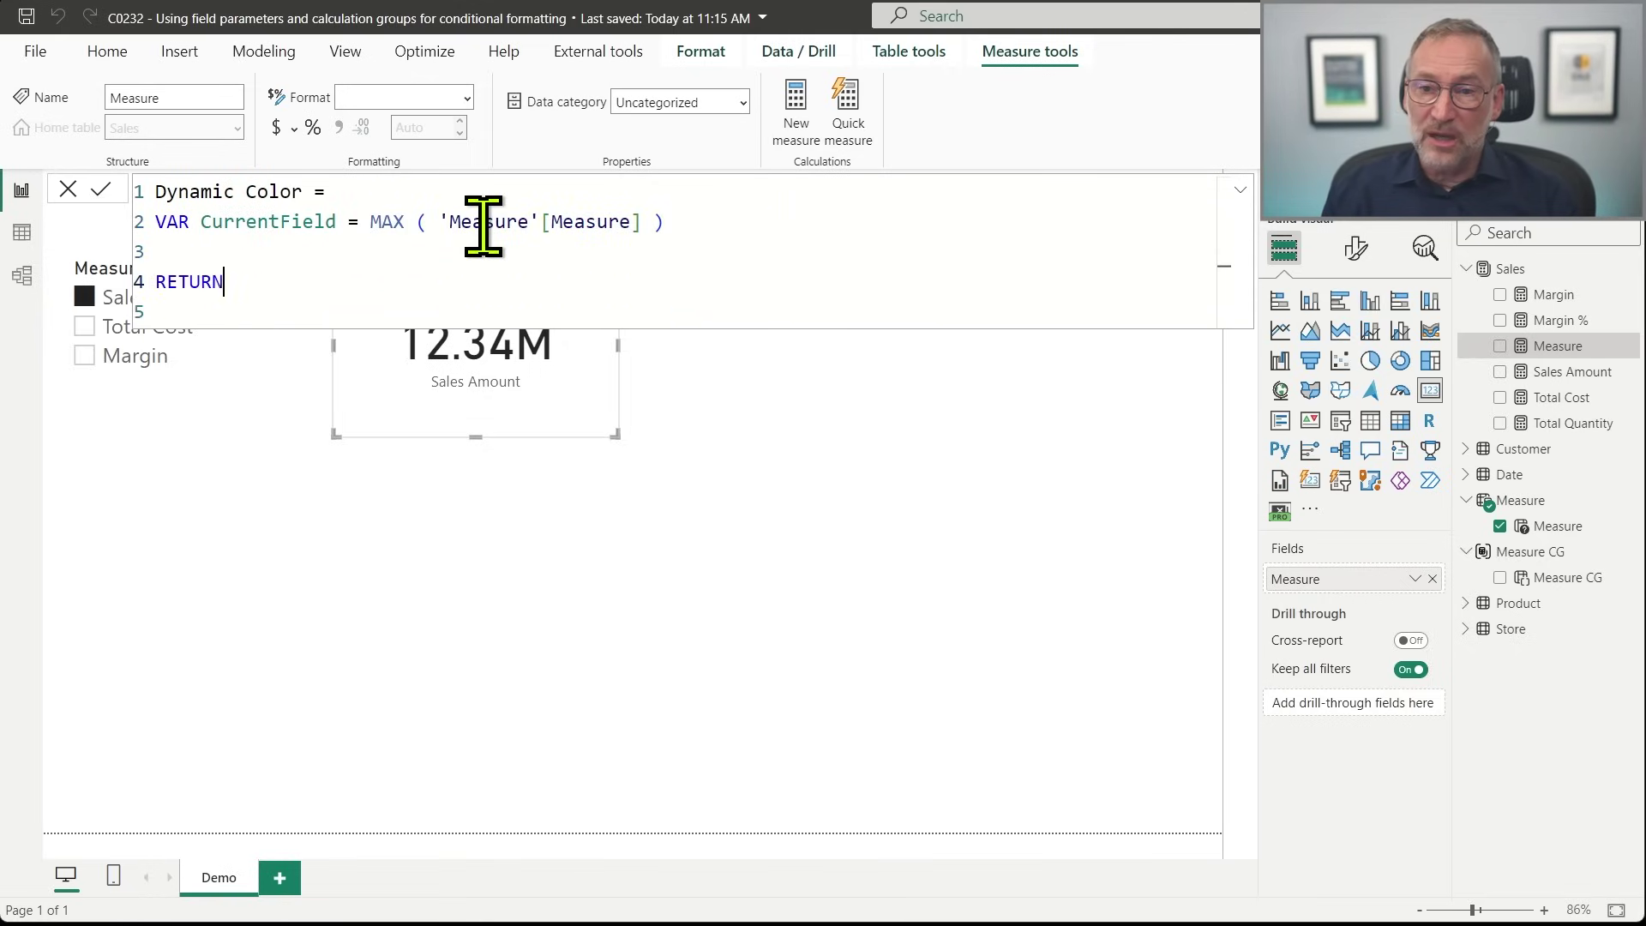
type("RETURN Current")
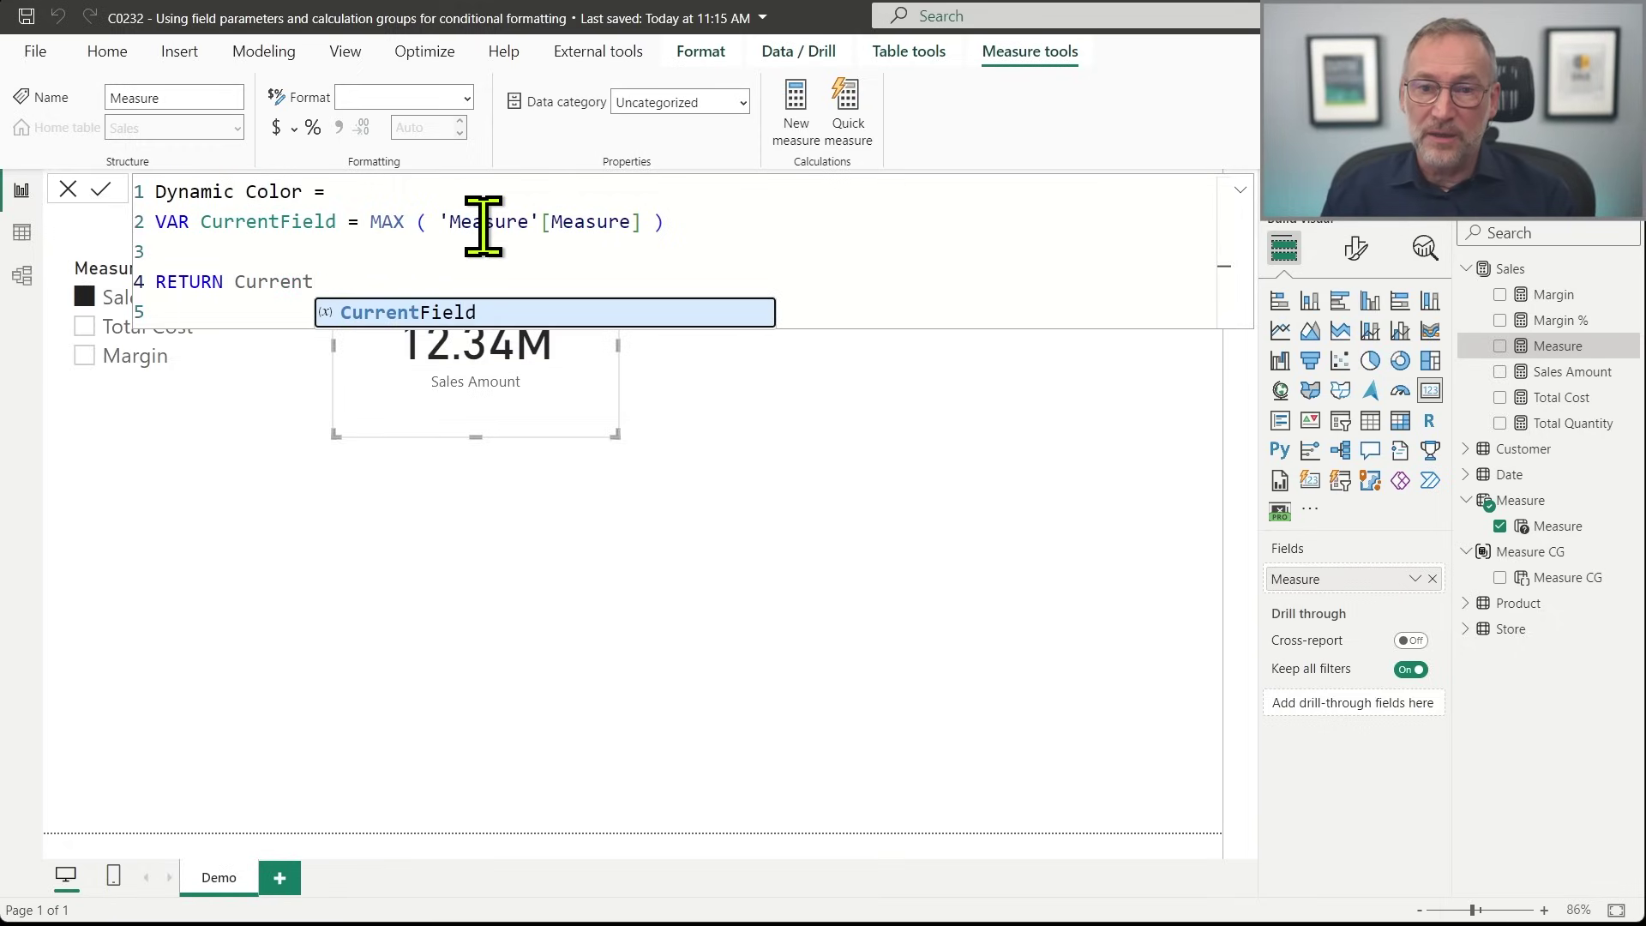
key("Tab")
key("Return")
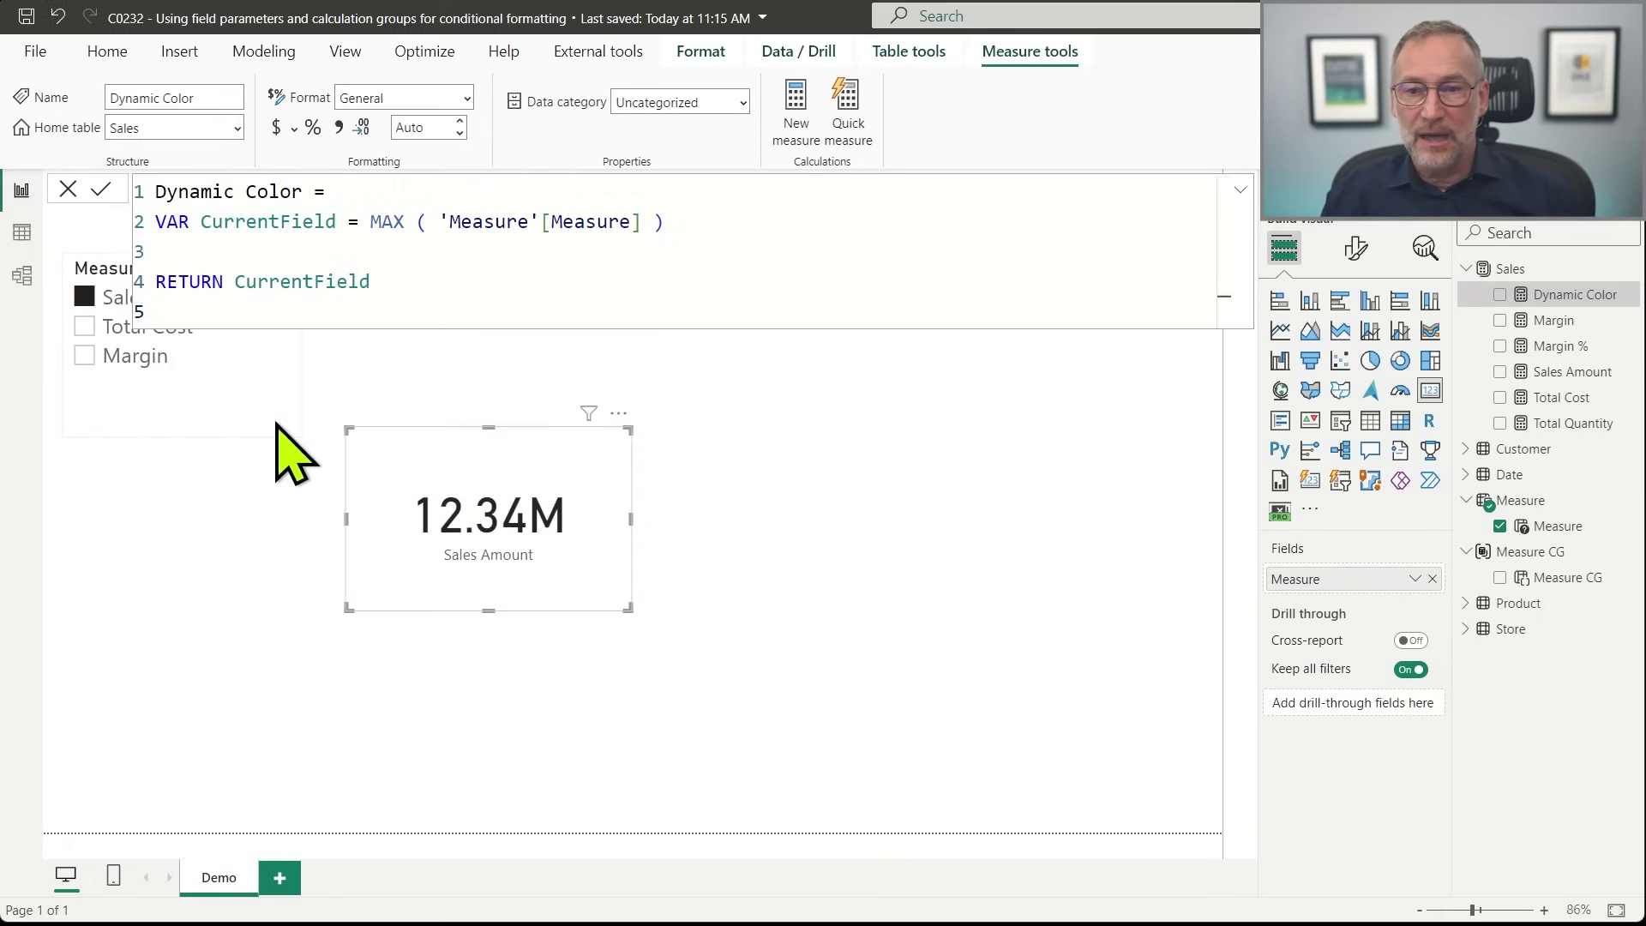
Move the Measure slicer down beside the card so both line up clear of the formula bar.
left_click(182, 388)
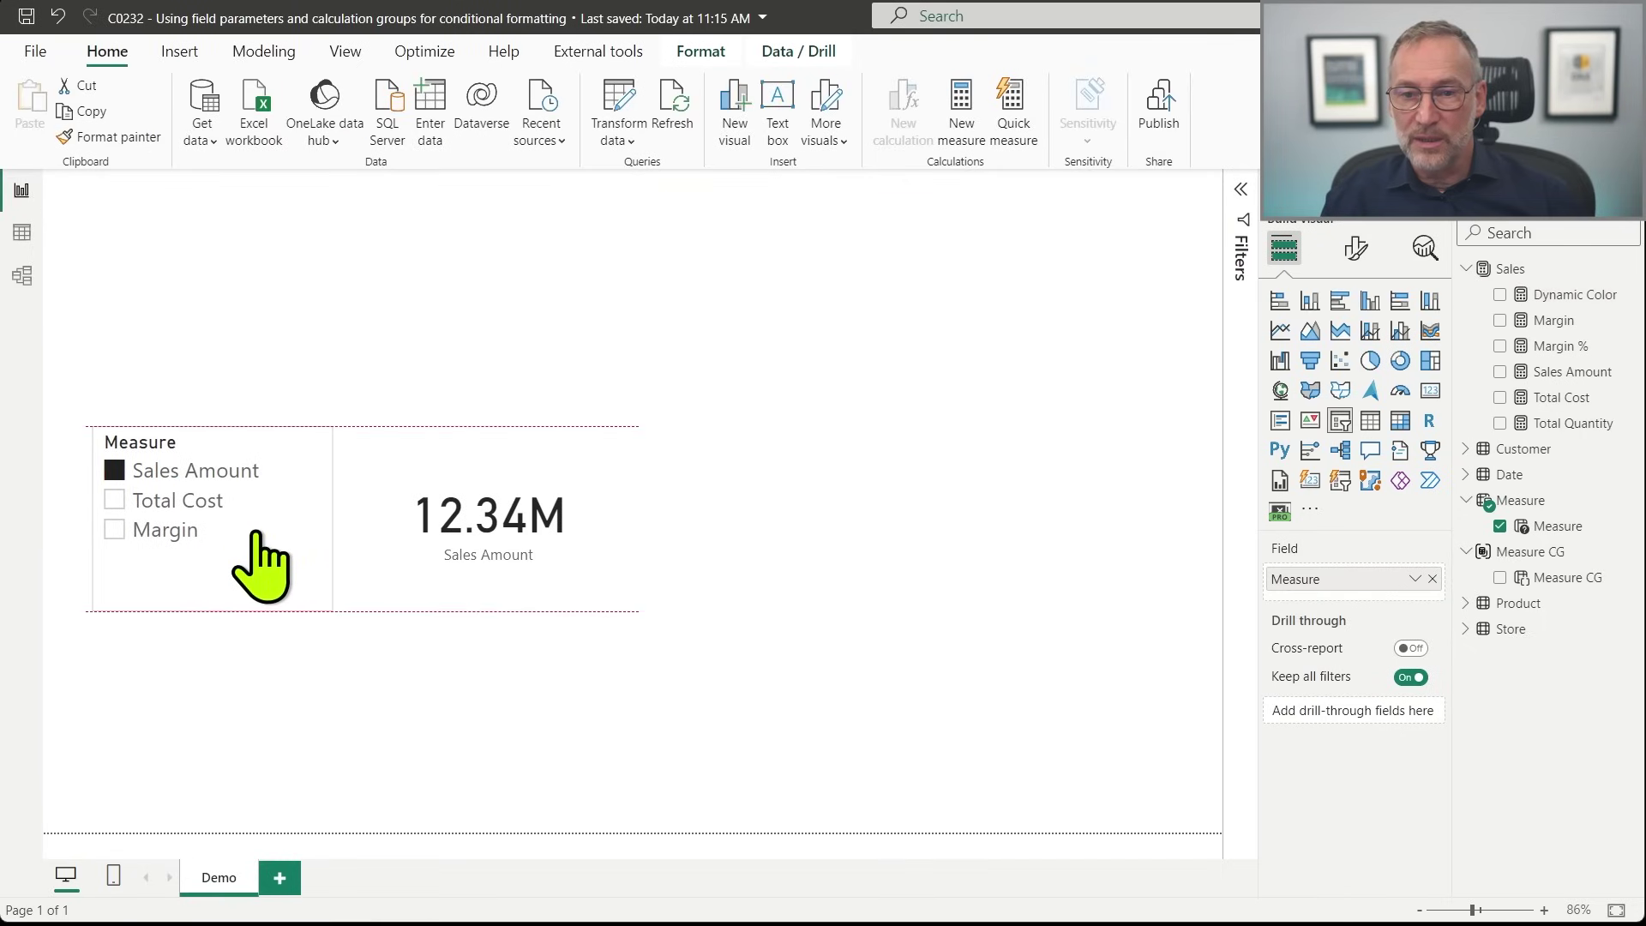
left_click(586, 573)
left_click(897, 589)
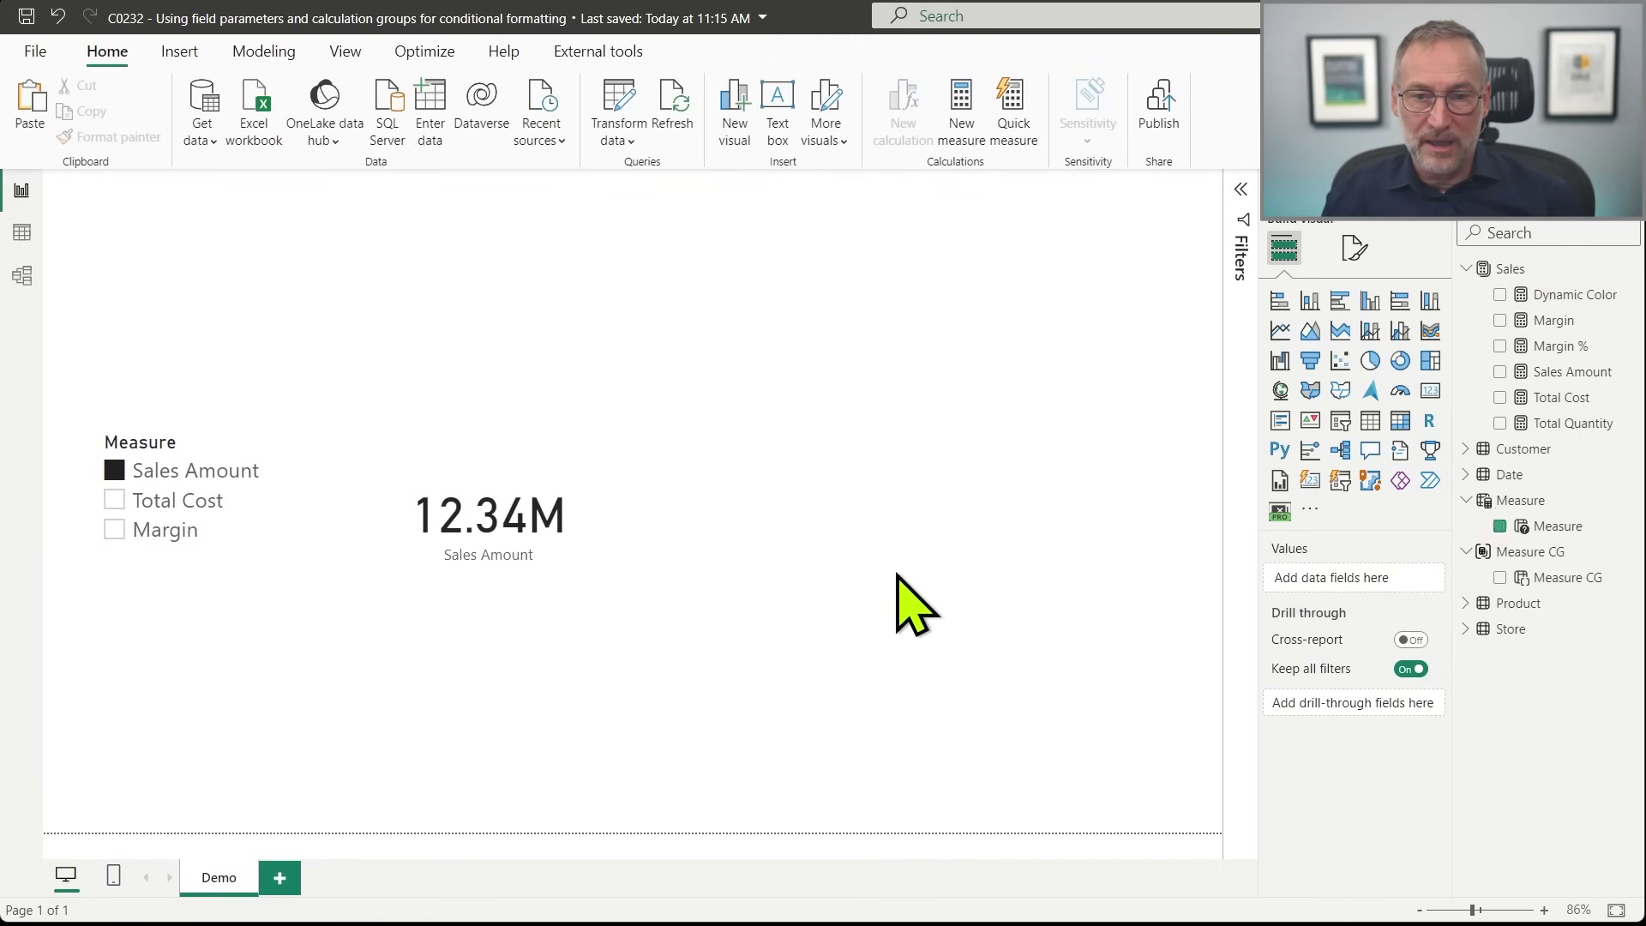
Duplicate the card beside the original and replace the copy's Measure field with Dynamic Color.
left_click(581, 588)
key("ctrl+c")
key("ctrl+v")
left_click_drag(856, 595, 890, 572)
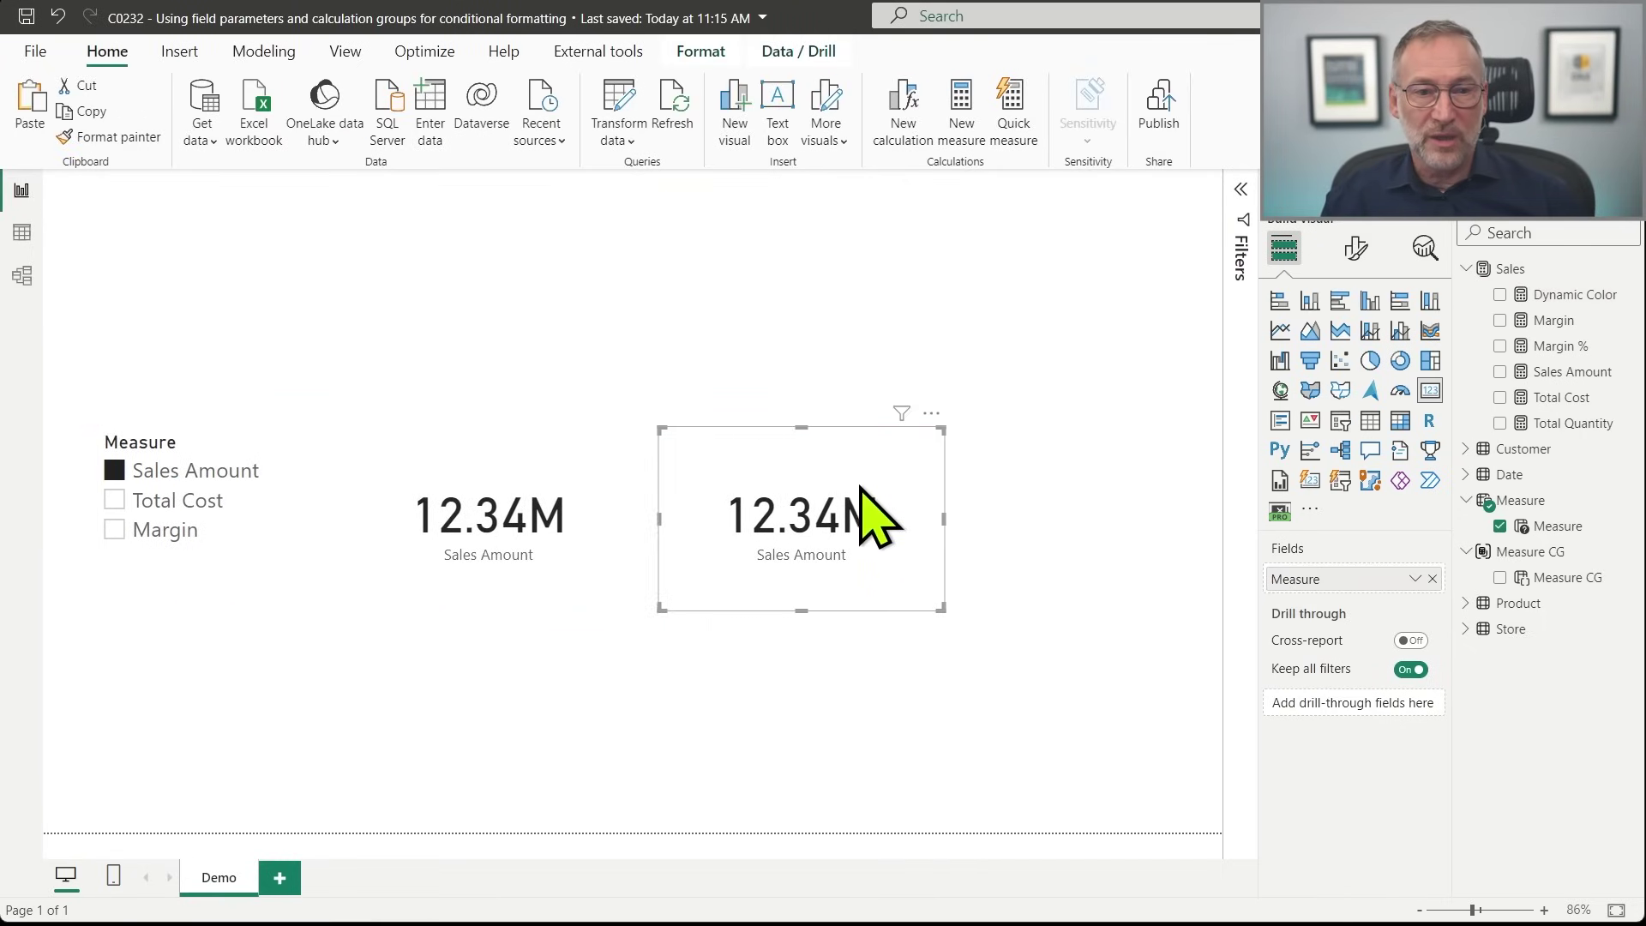
left_click(1500, 526)
left_click_drag(1573, 295, 857, 570)
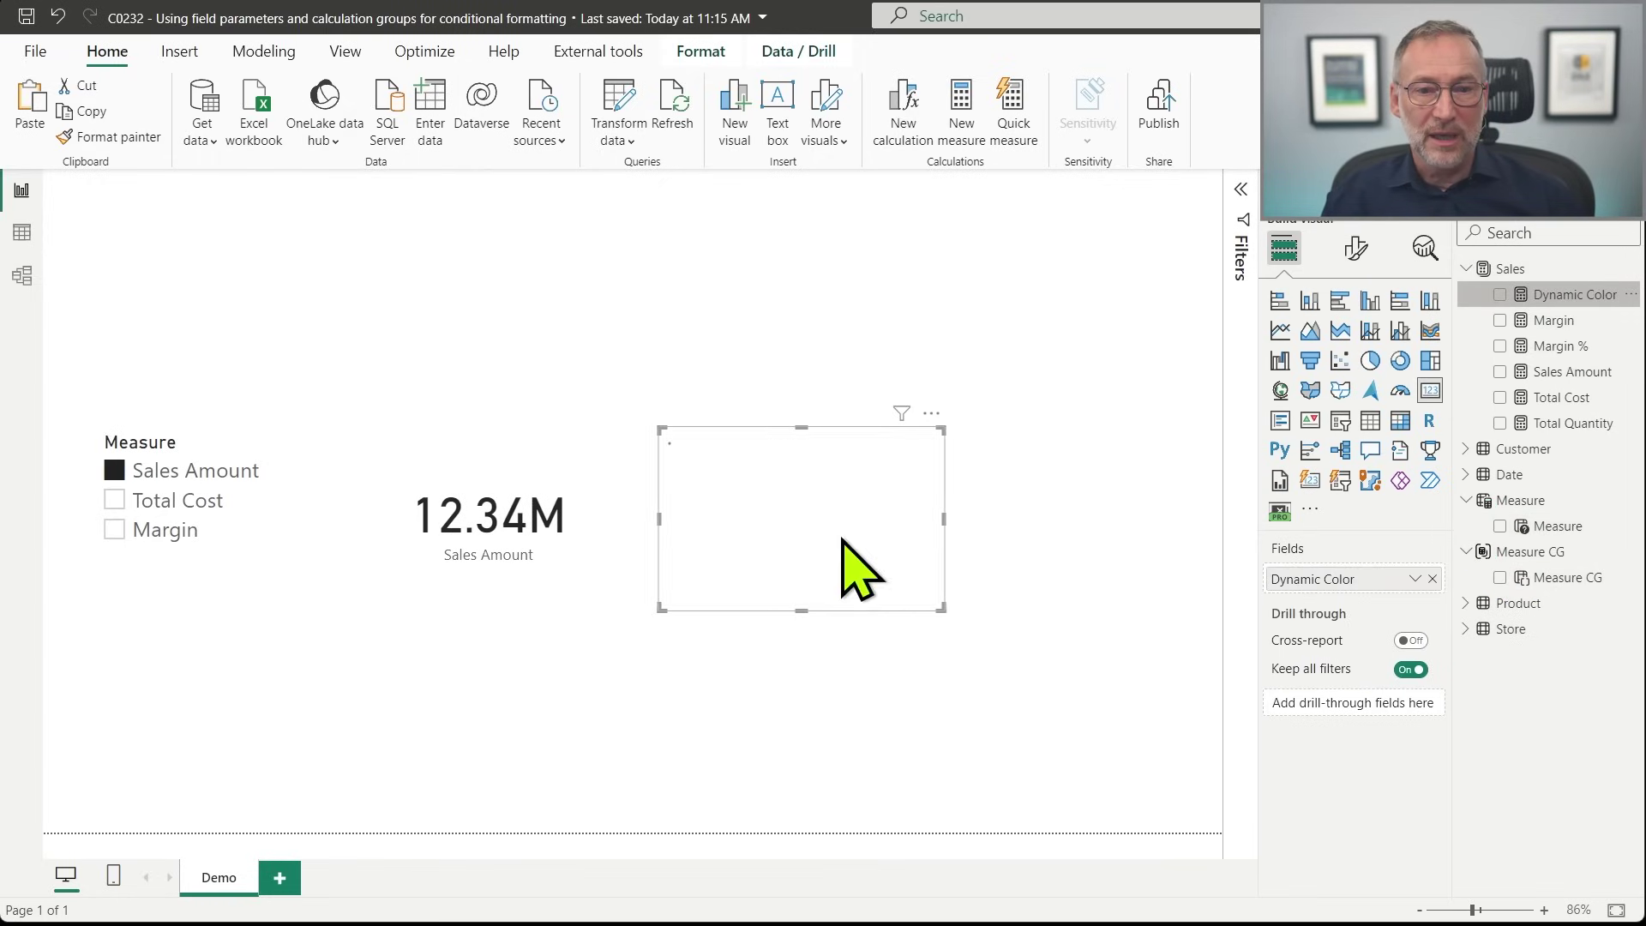
Test the Dynamic Color card with Sales Amount, Total Cost and Margin in the Measure slicer, leaving nothing selected.
left_click(168, 473)
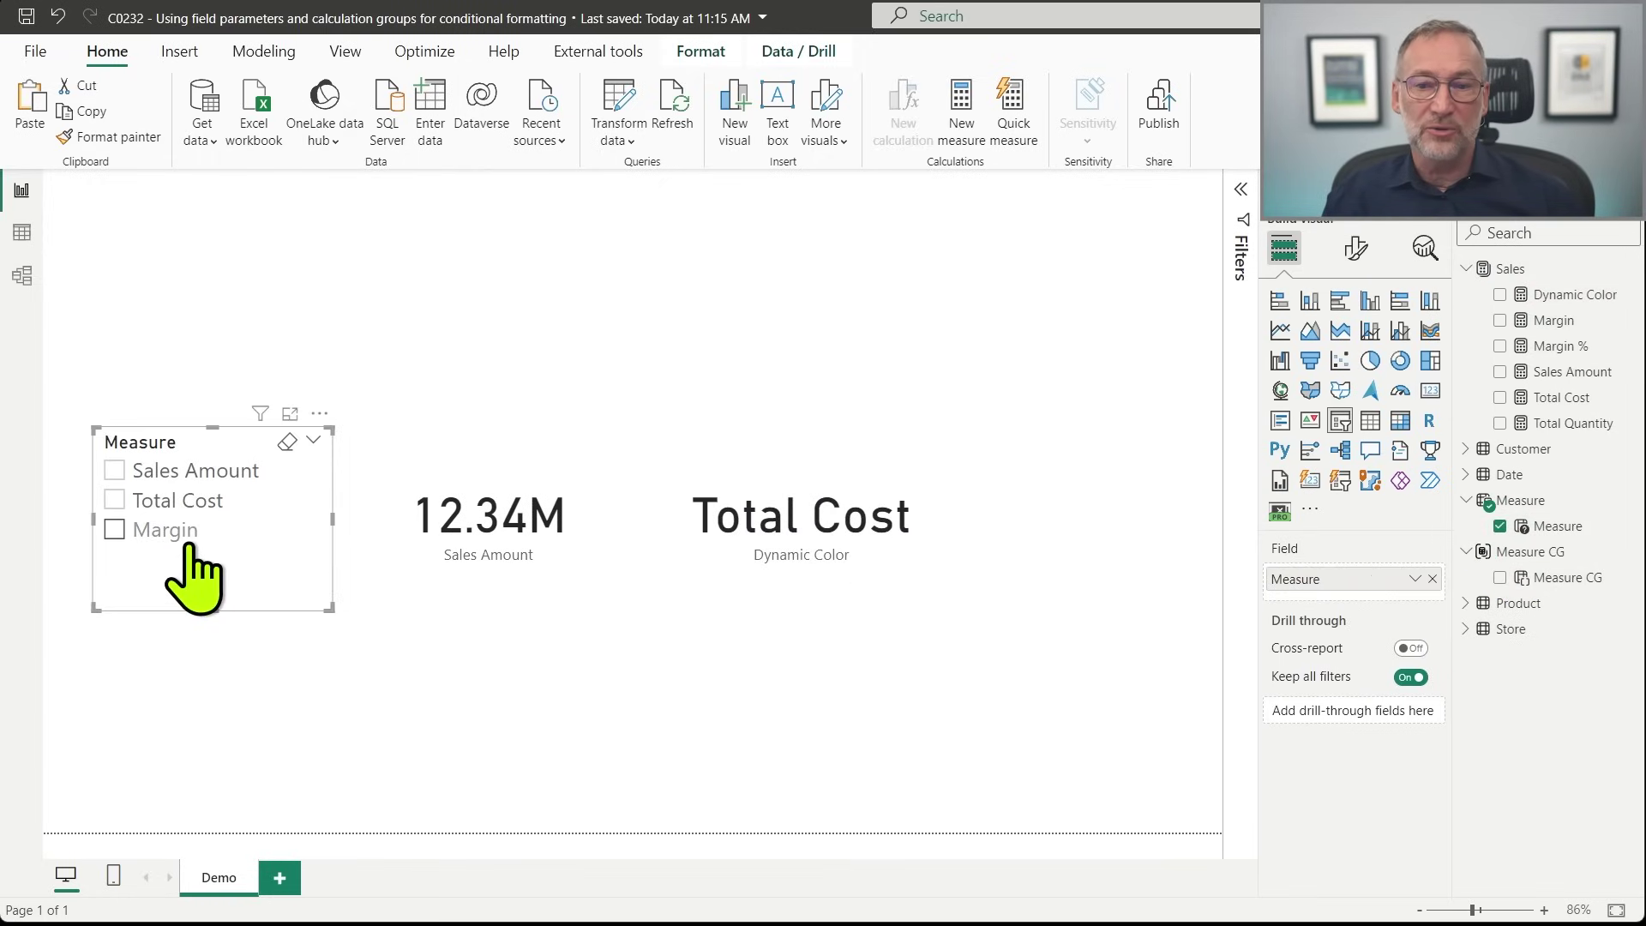
left_click(186, 473)
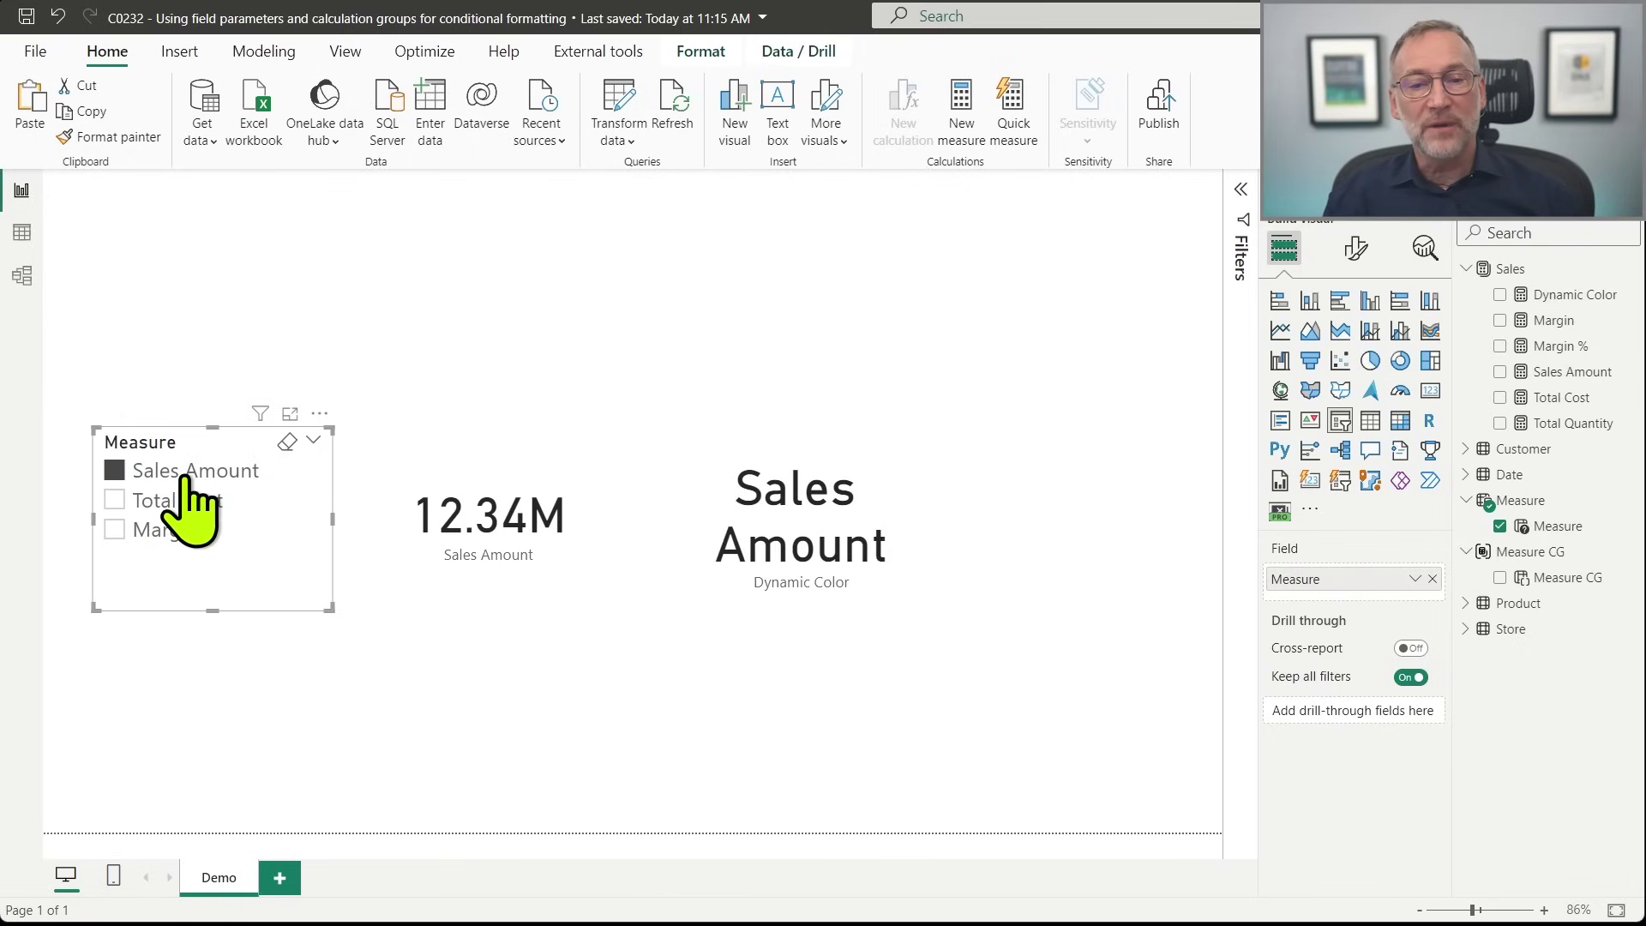
left_click(183, 502)
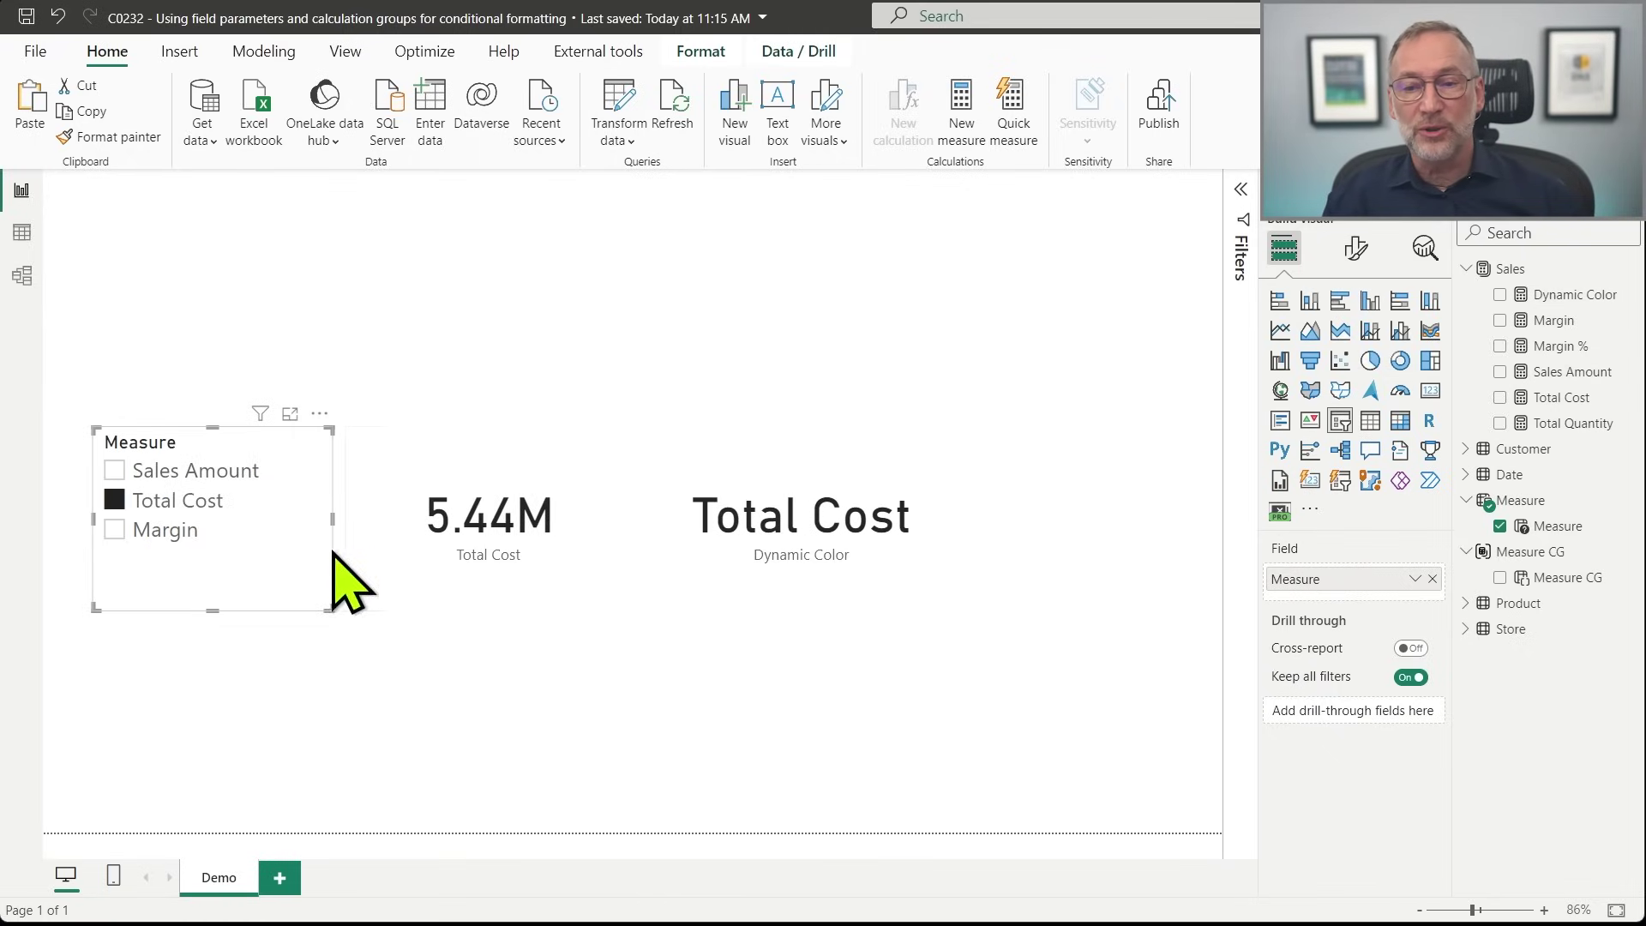
left_click(184, 534)
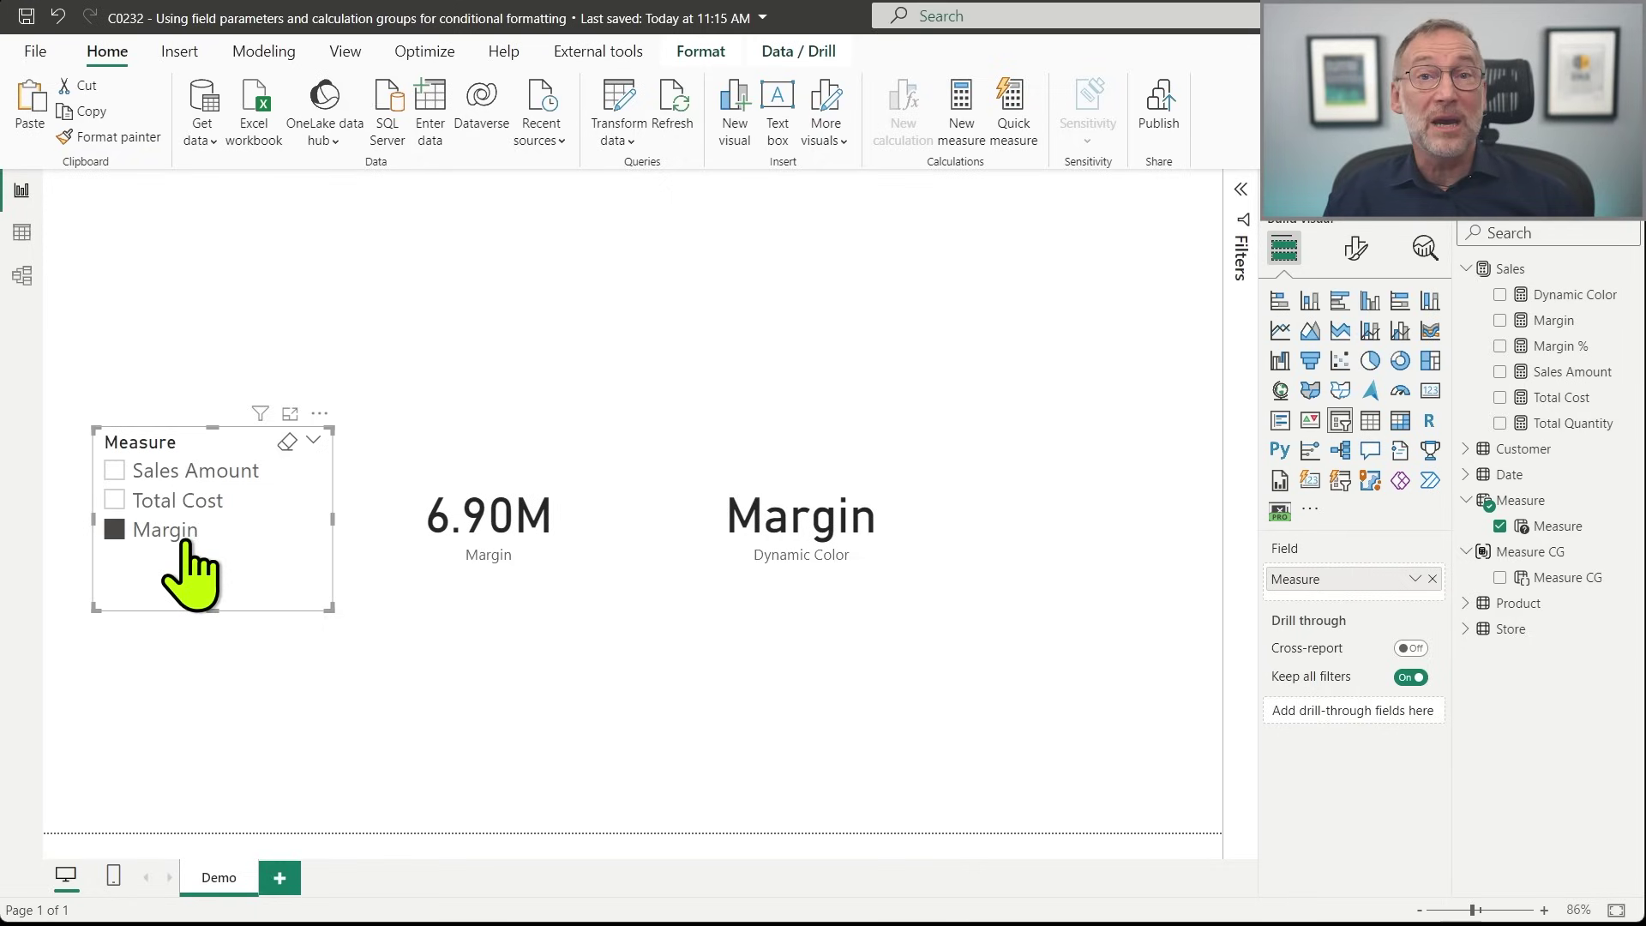
left_click(186, 540)
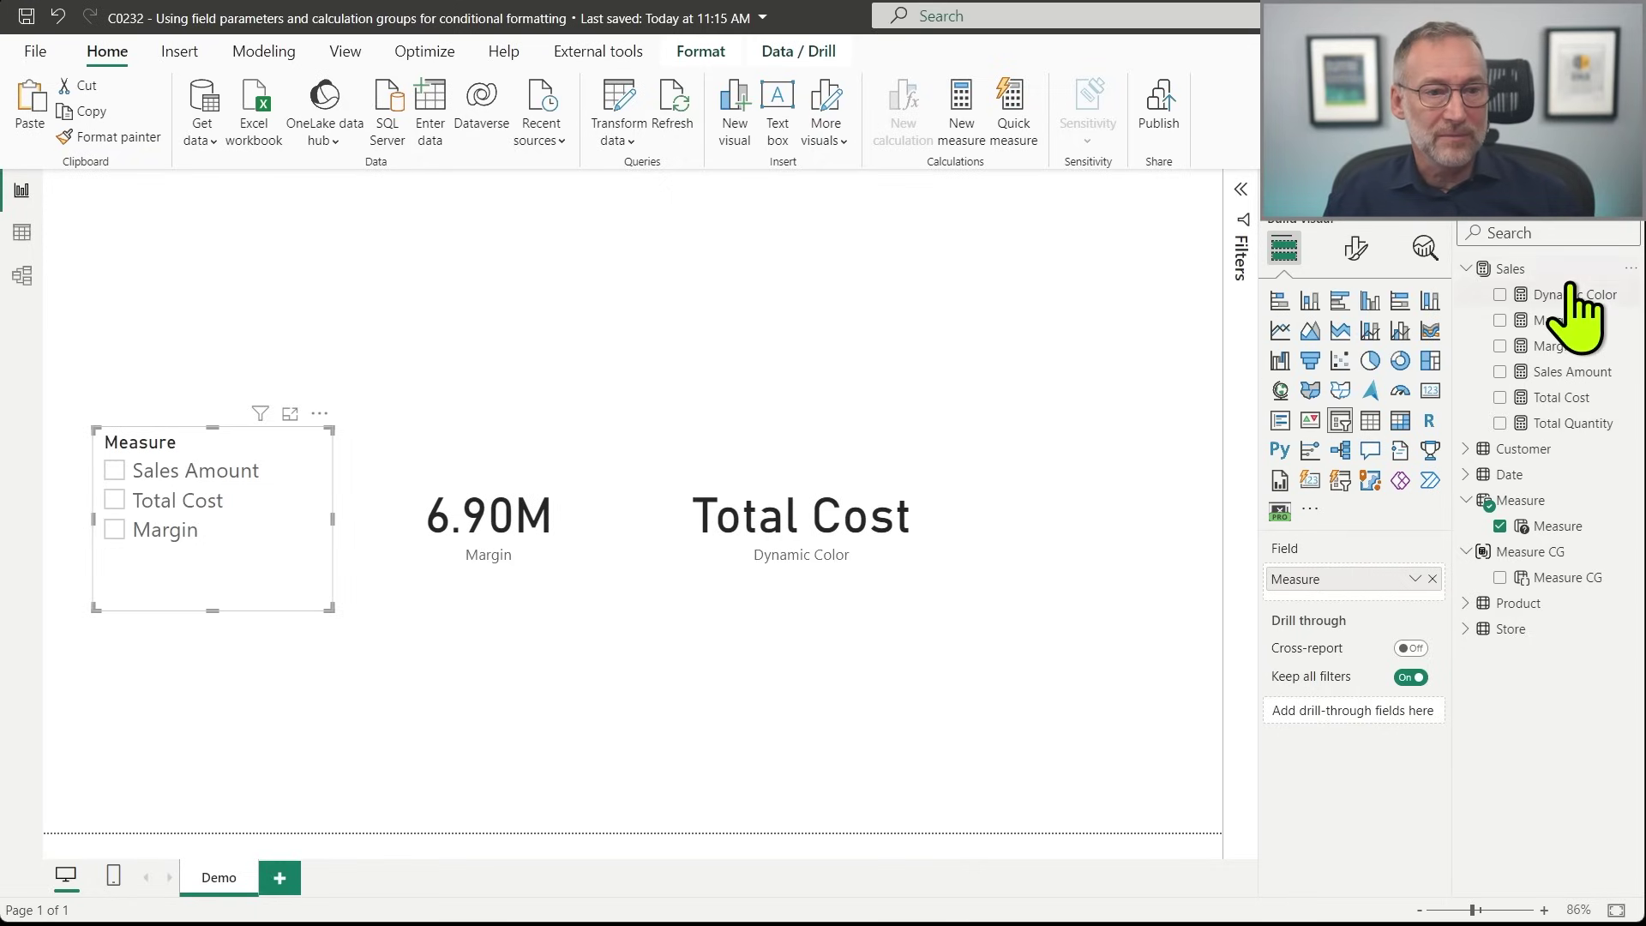
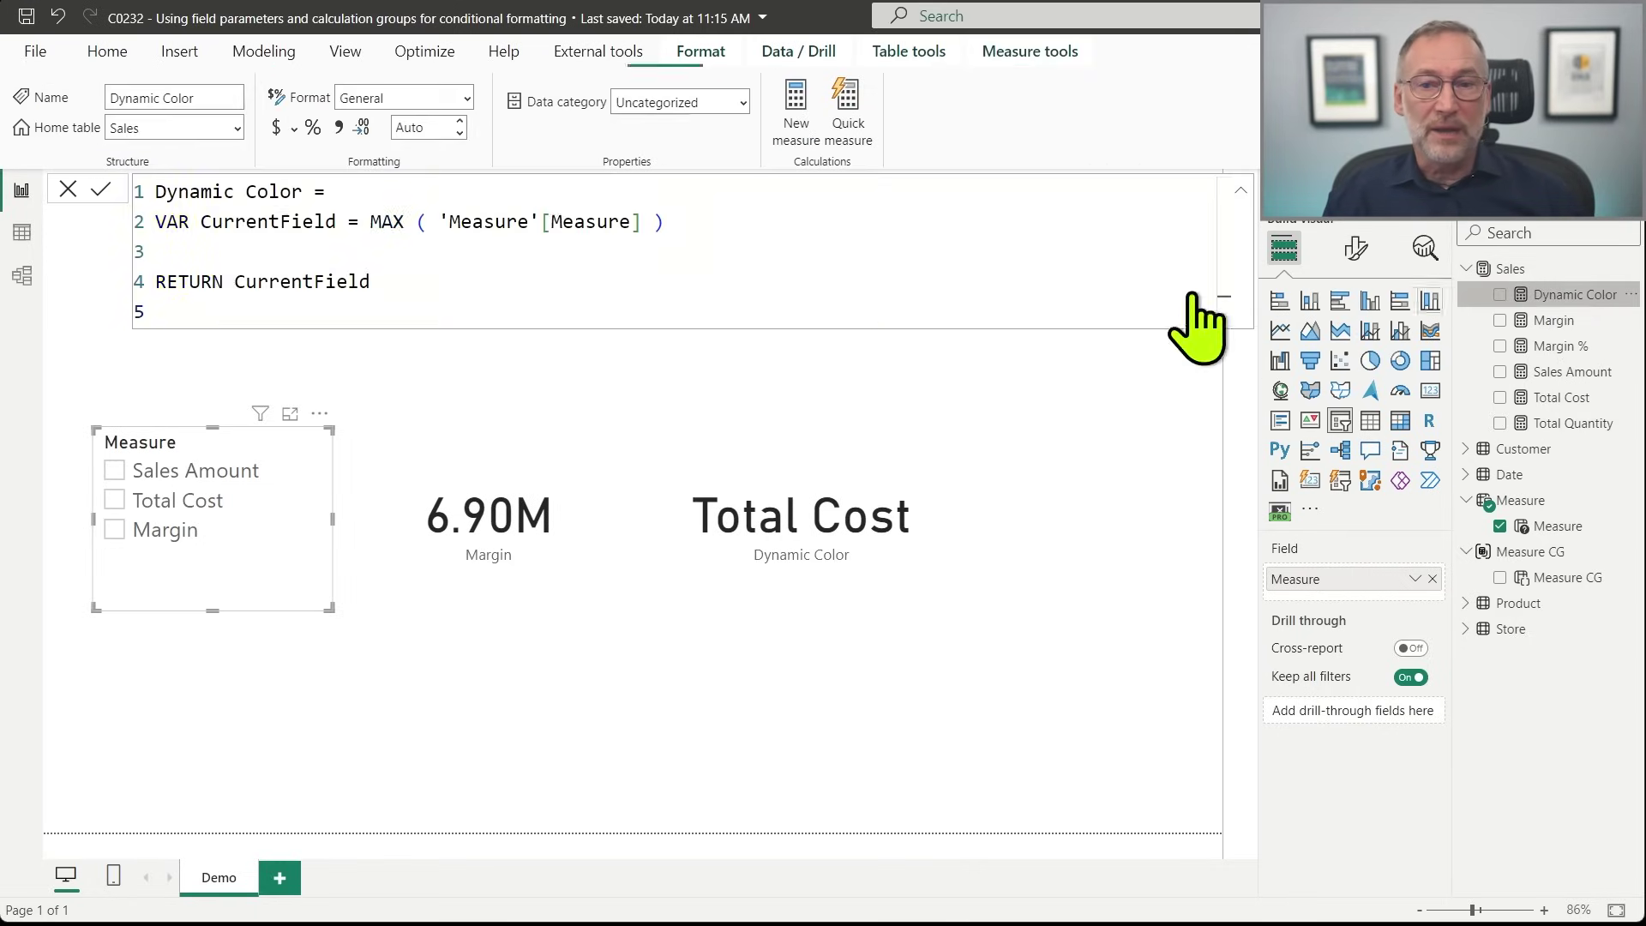
Edit the Dynamic Color measure and start a Color variable on the line before RETURN.
left_click(434, 271)
key("Up")
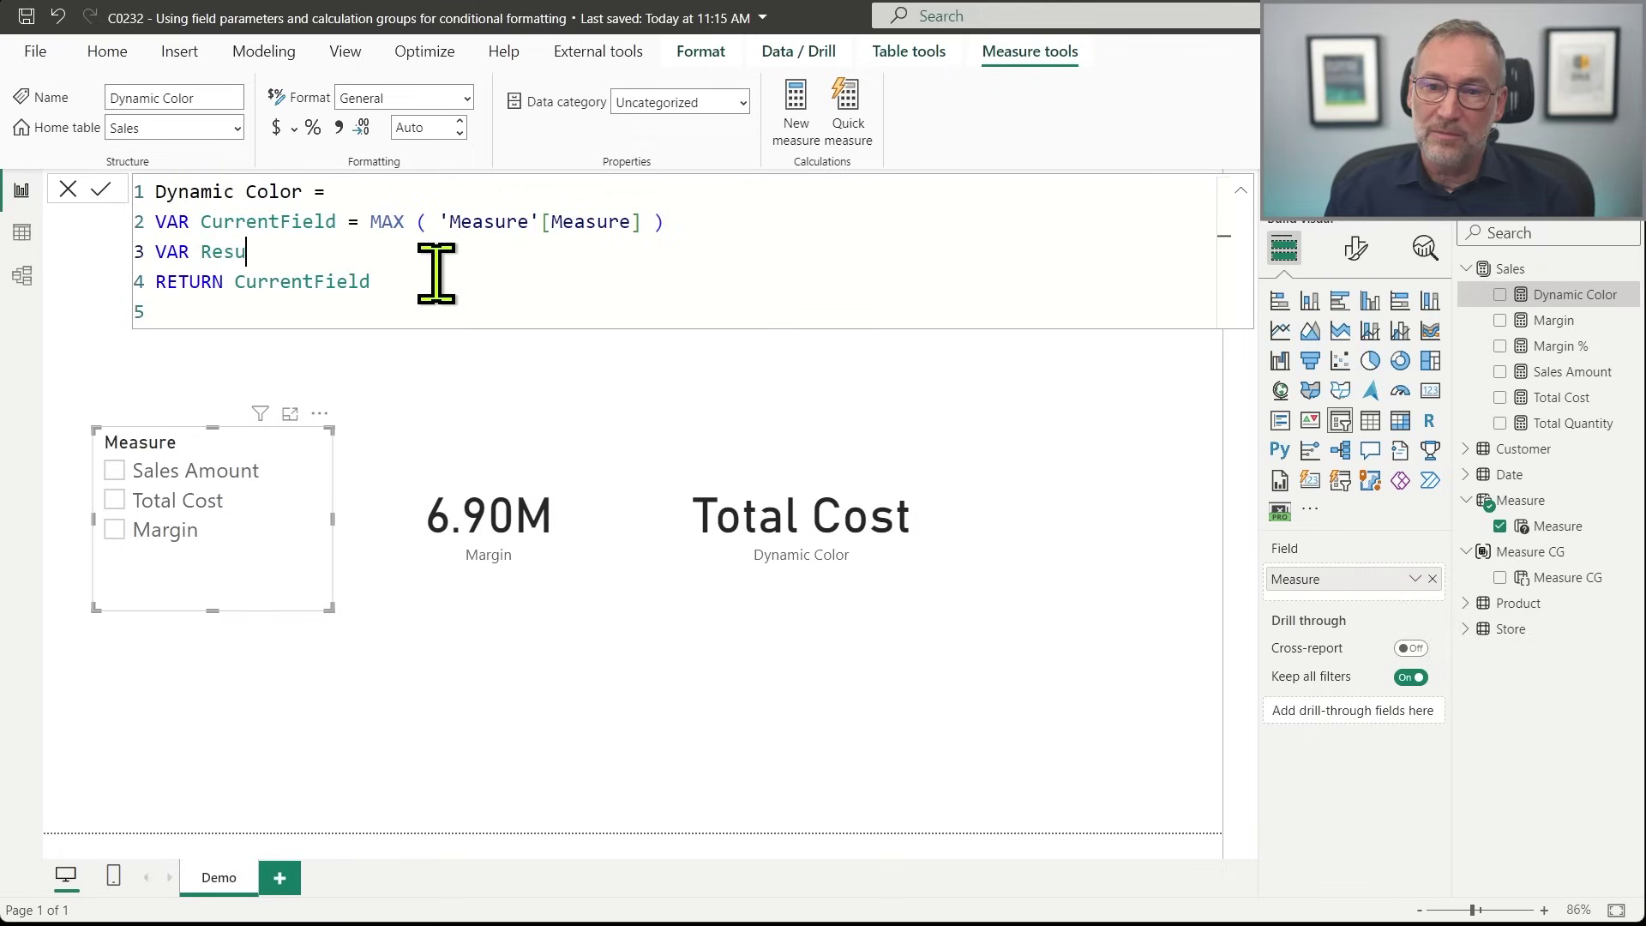
key("ctrl+shift+Left")
type("Ci")
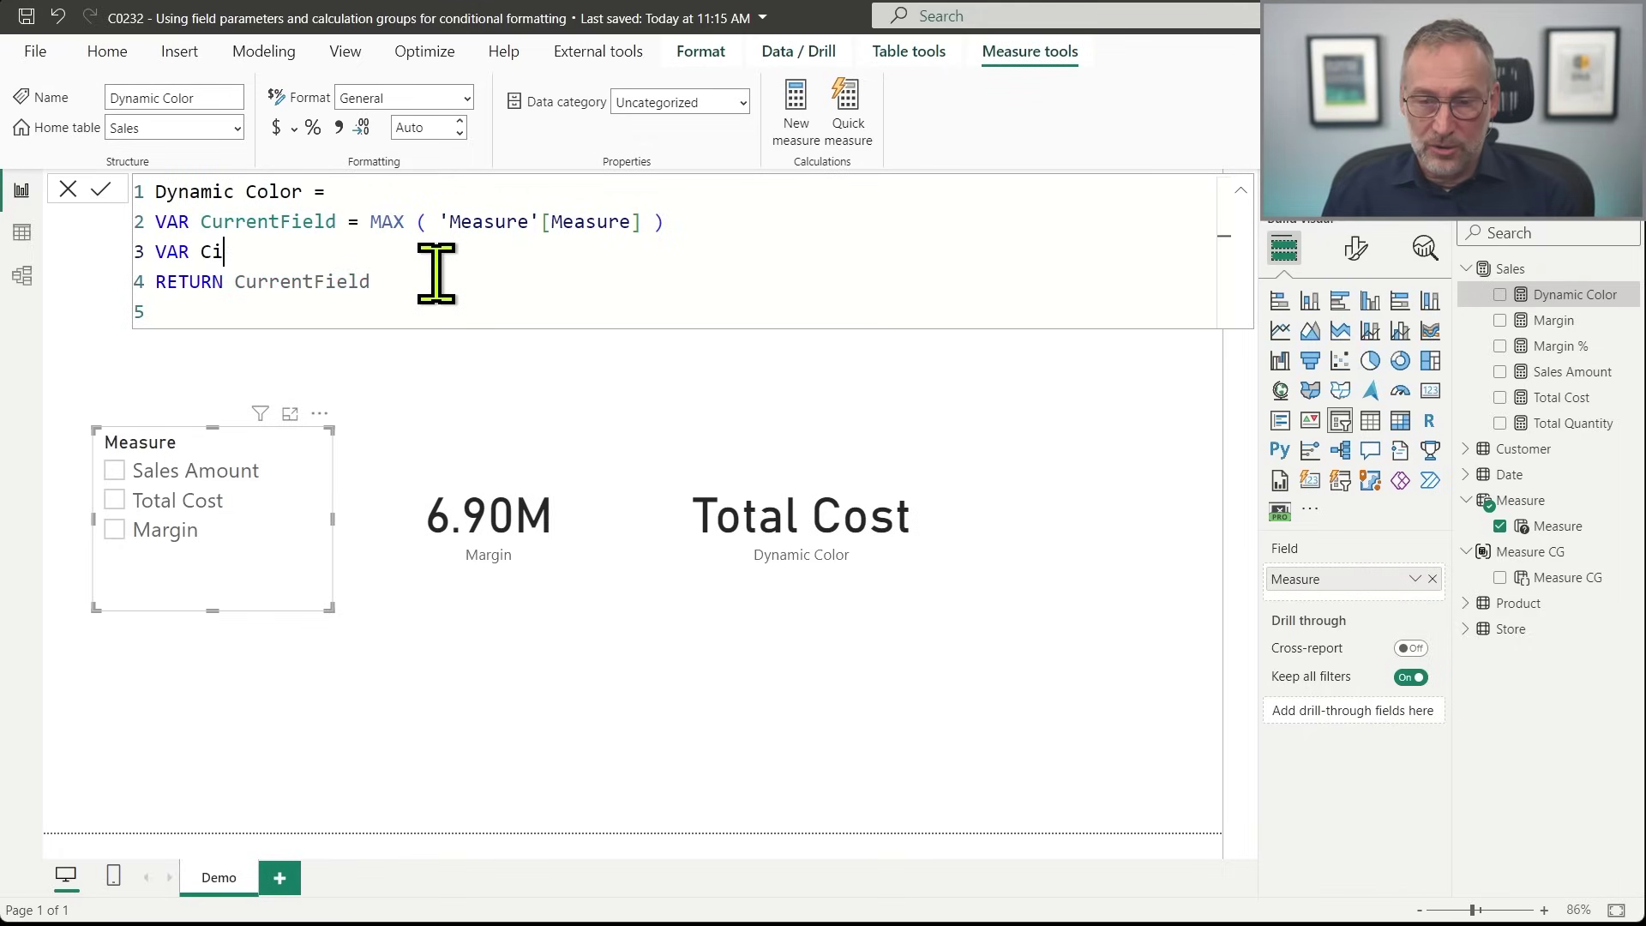
key("shift+Return")
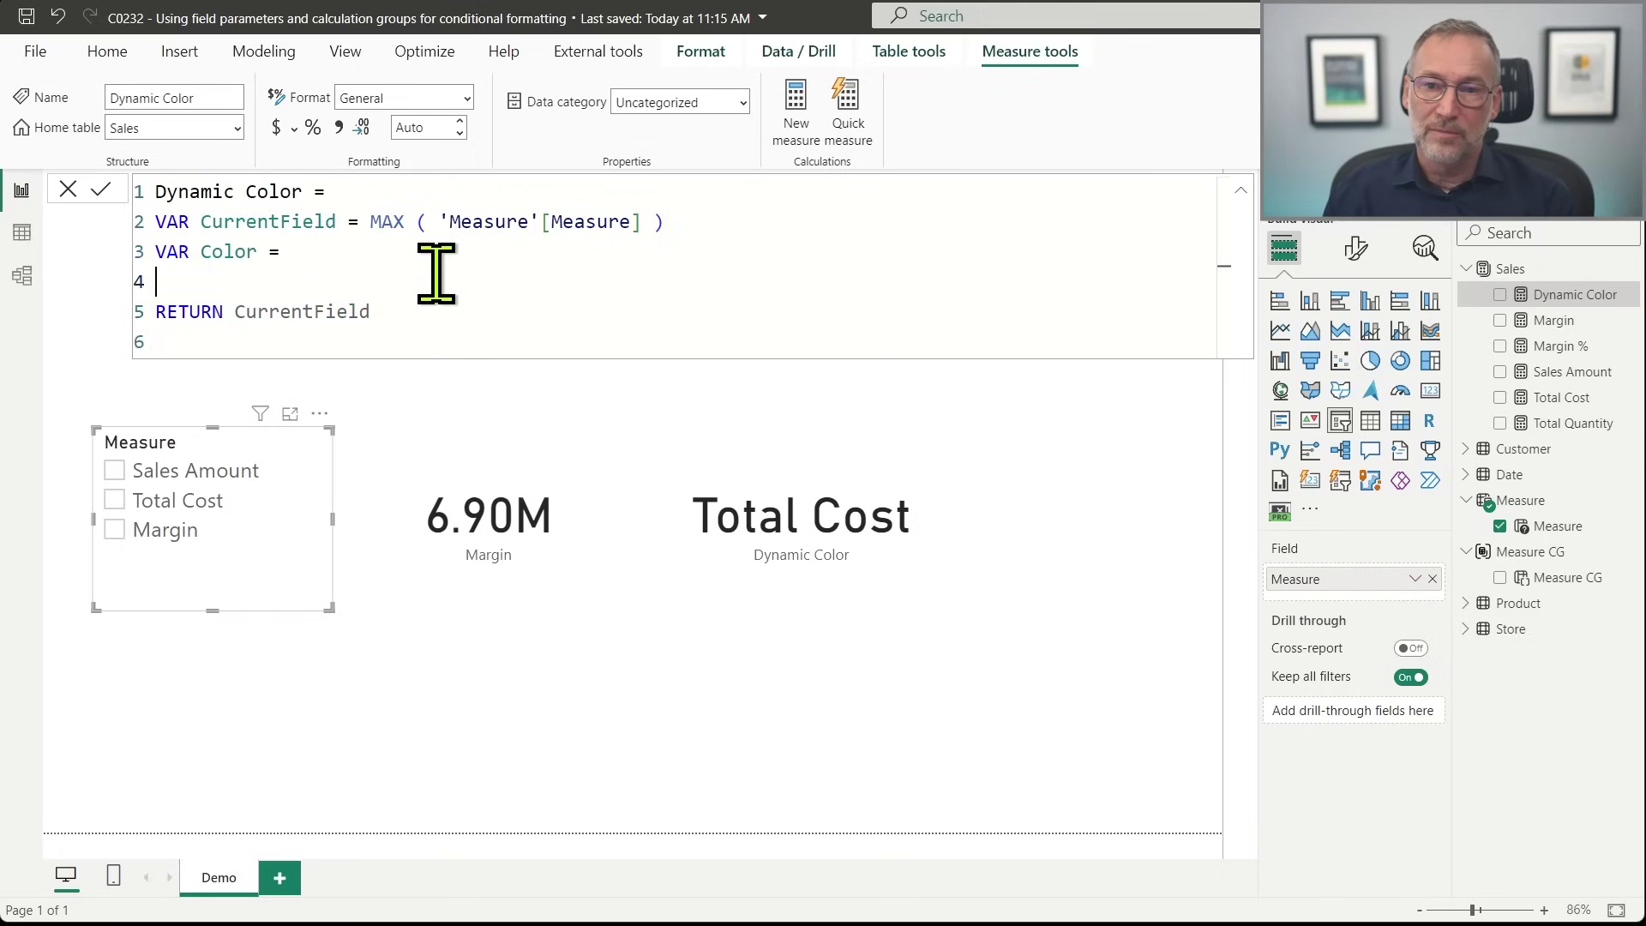
Begin the Color variable's expression with a SWITCH function that evaluates CurrentField.
key("Tab")
type("SWIT")
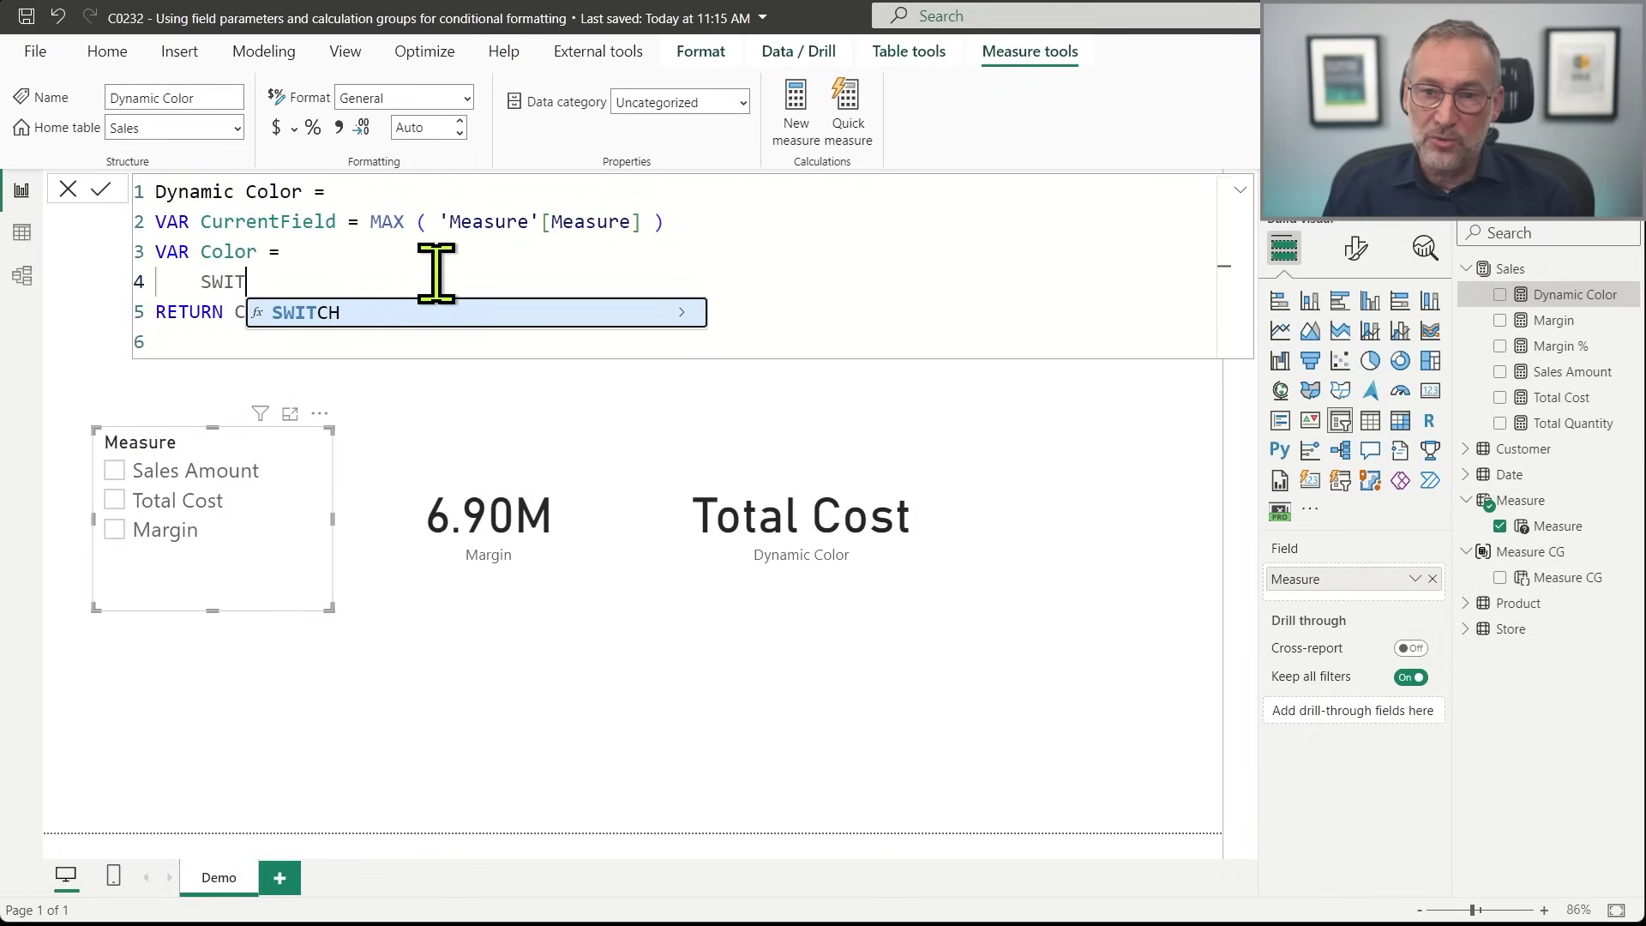
key("Tab")
type("(")
key("shift+Return")
key("Tab")
type("Sele")
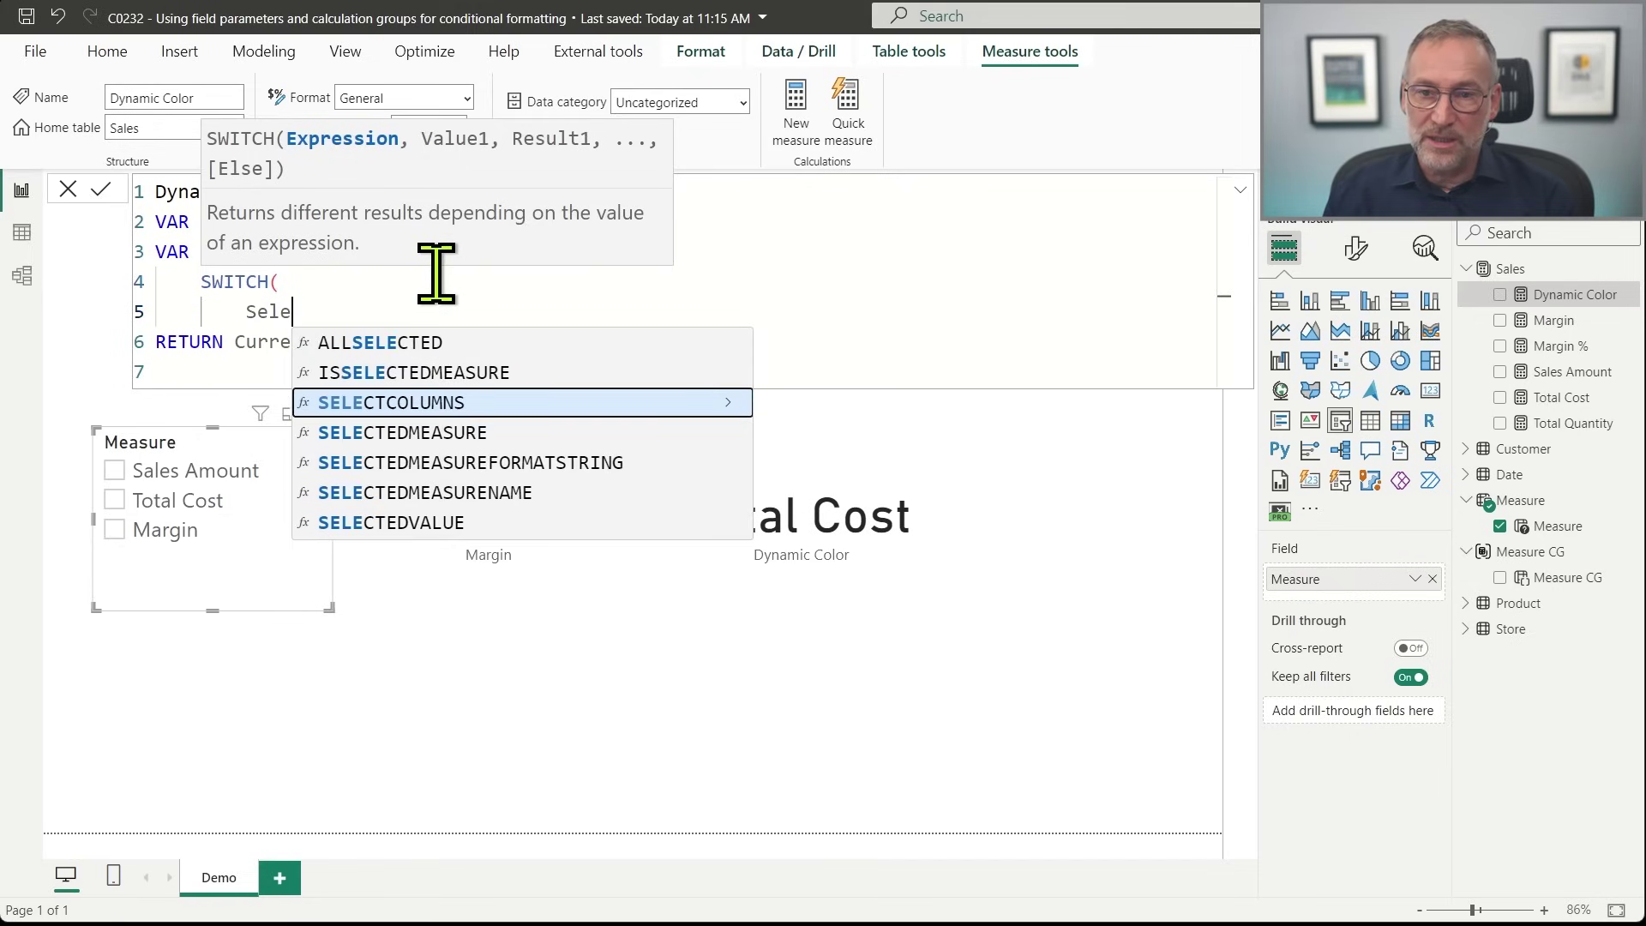
key("BackSpace")
key("BackSpace")
key("BackSpace")
key("BackSpace")
type("C")
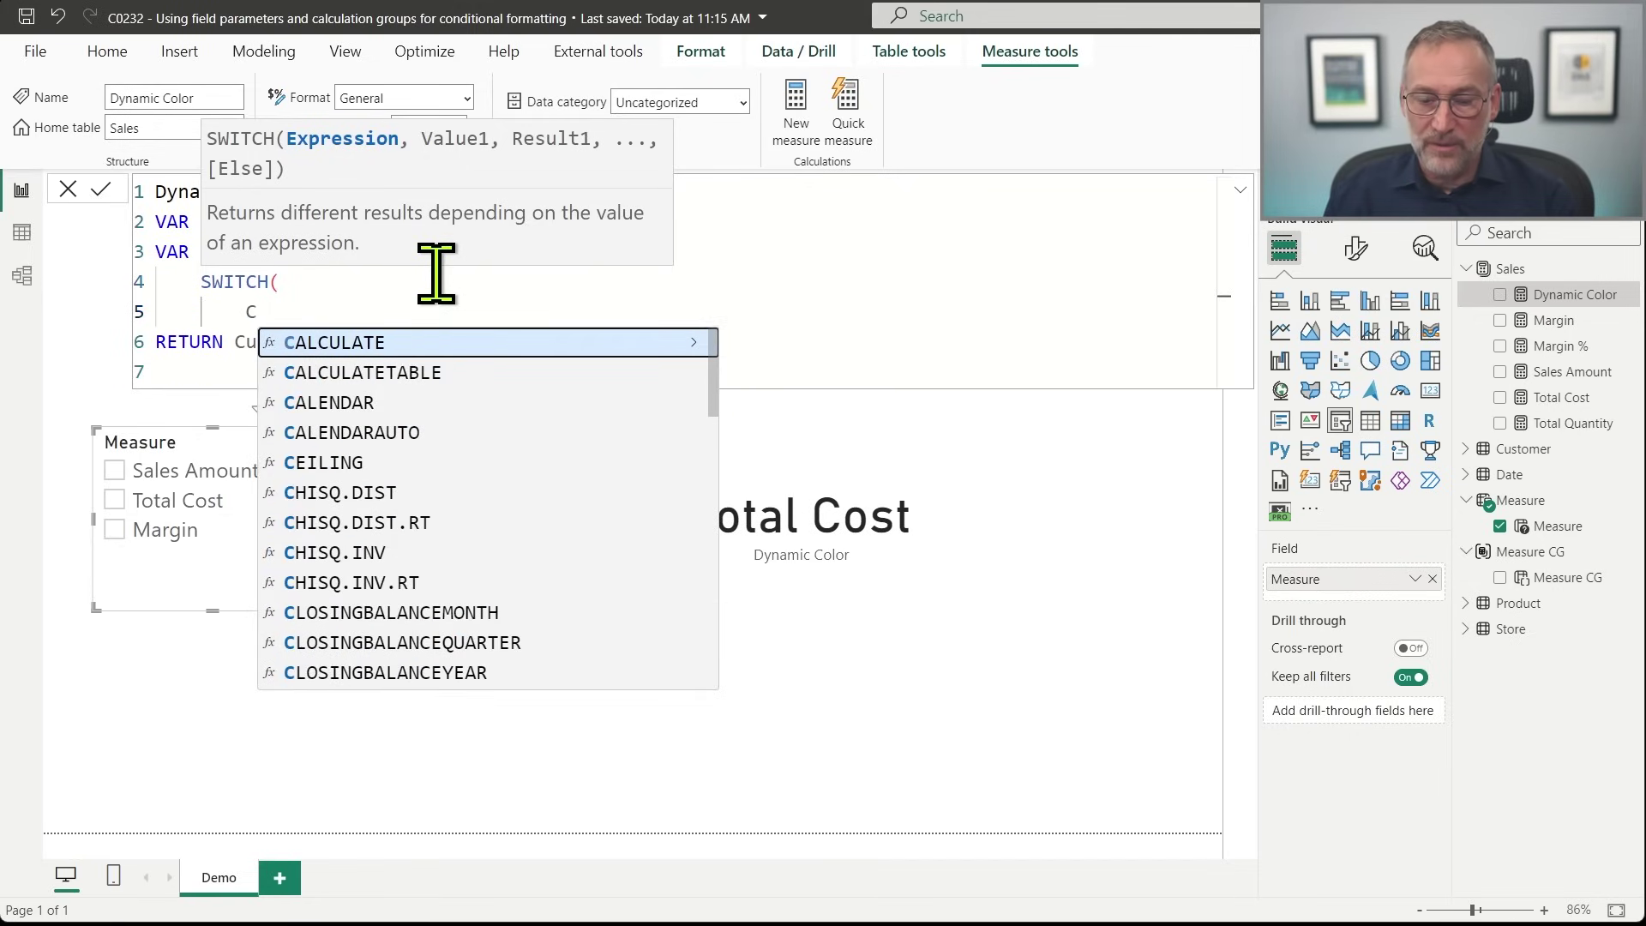
type("urrent")
key("Tab")
type(",")
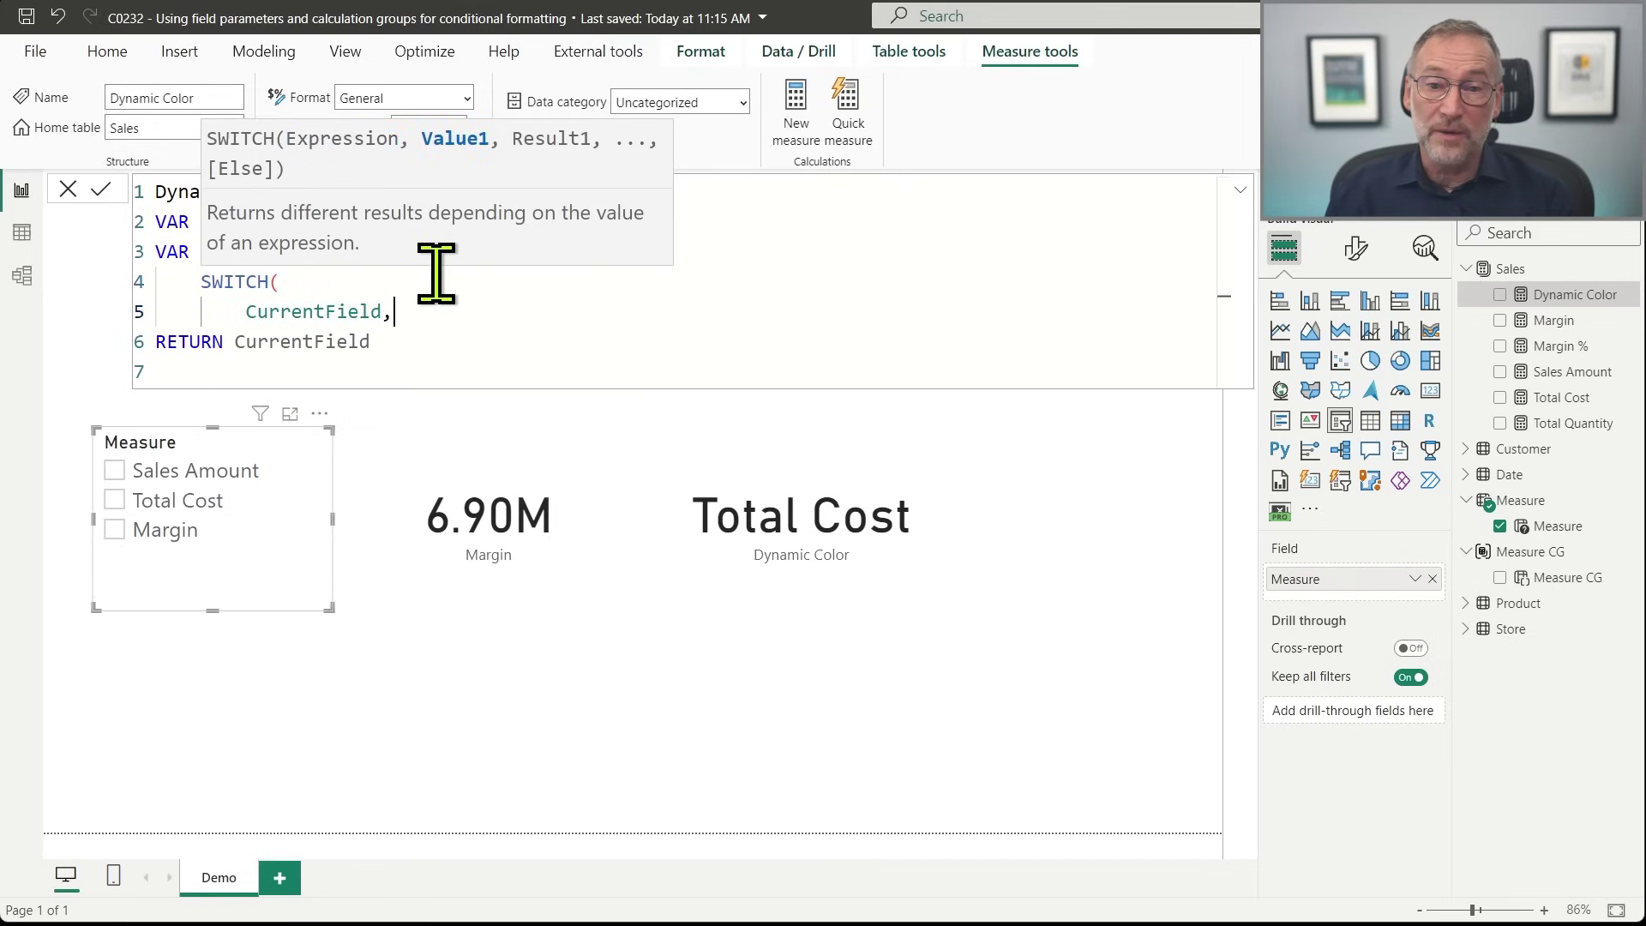
Complete the SWITCH with the pairs "Sales Amount", "Black"; "Total Cost", "Red"; and "Margin", "Green", and close the function.
key("shift+Return")
type("\"Sales Amount\", \"Black\",")
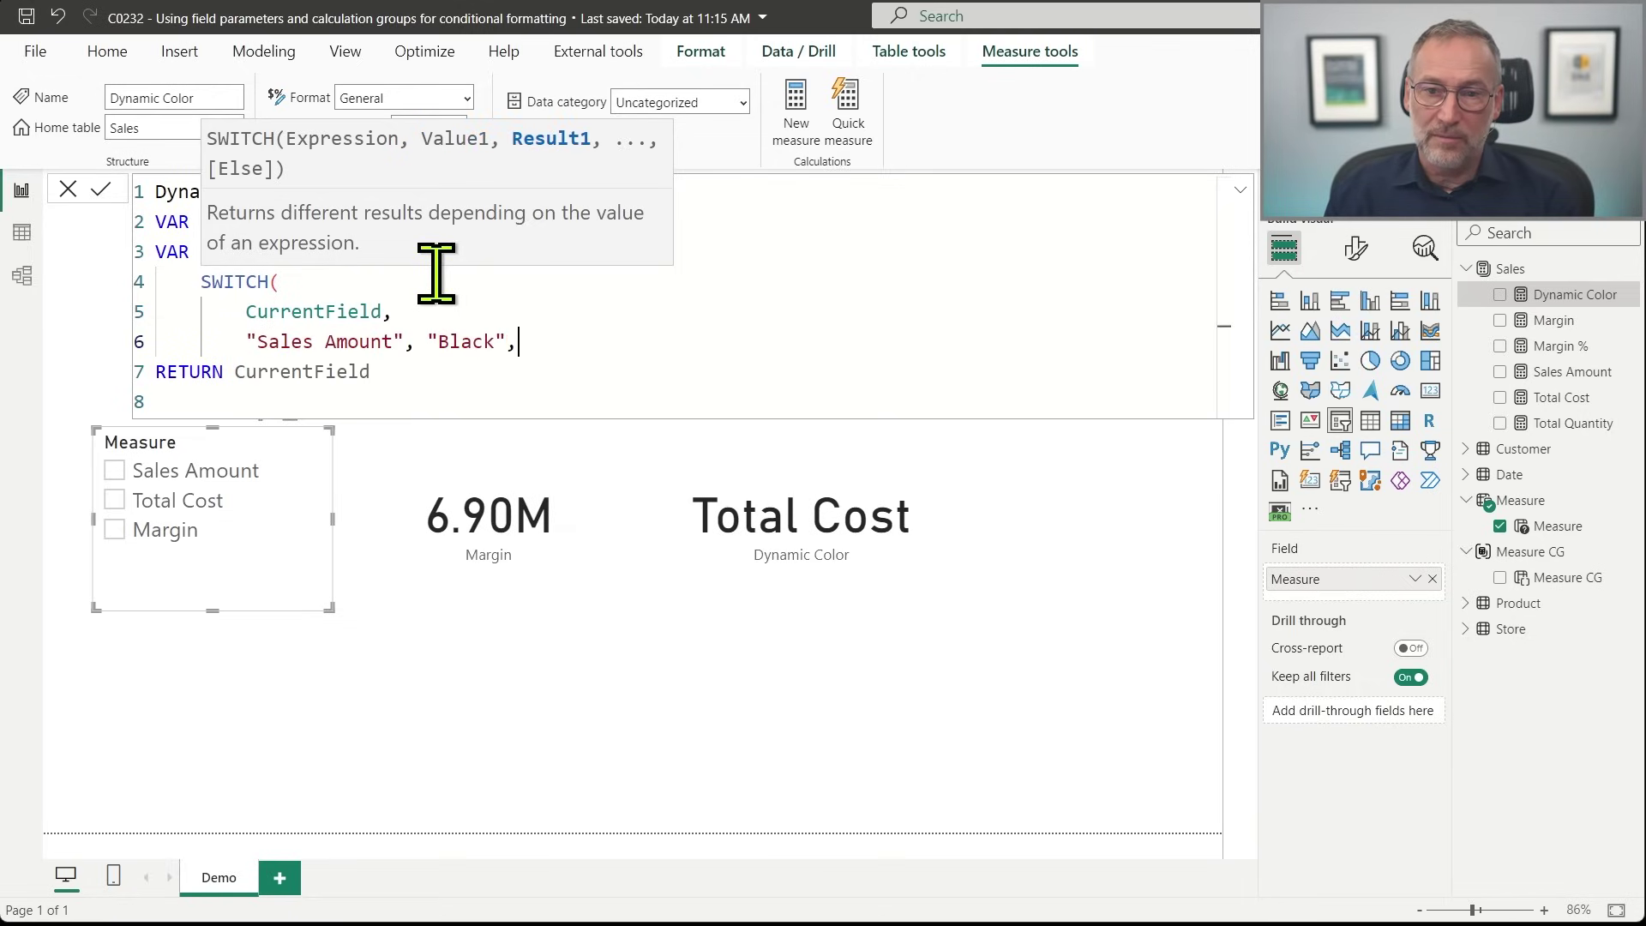
key("shift+Return")
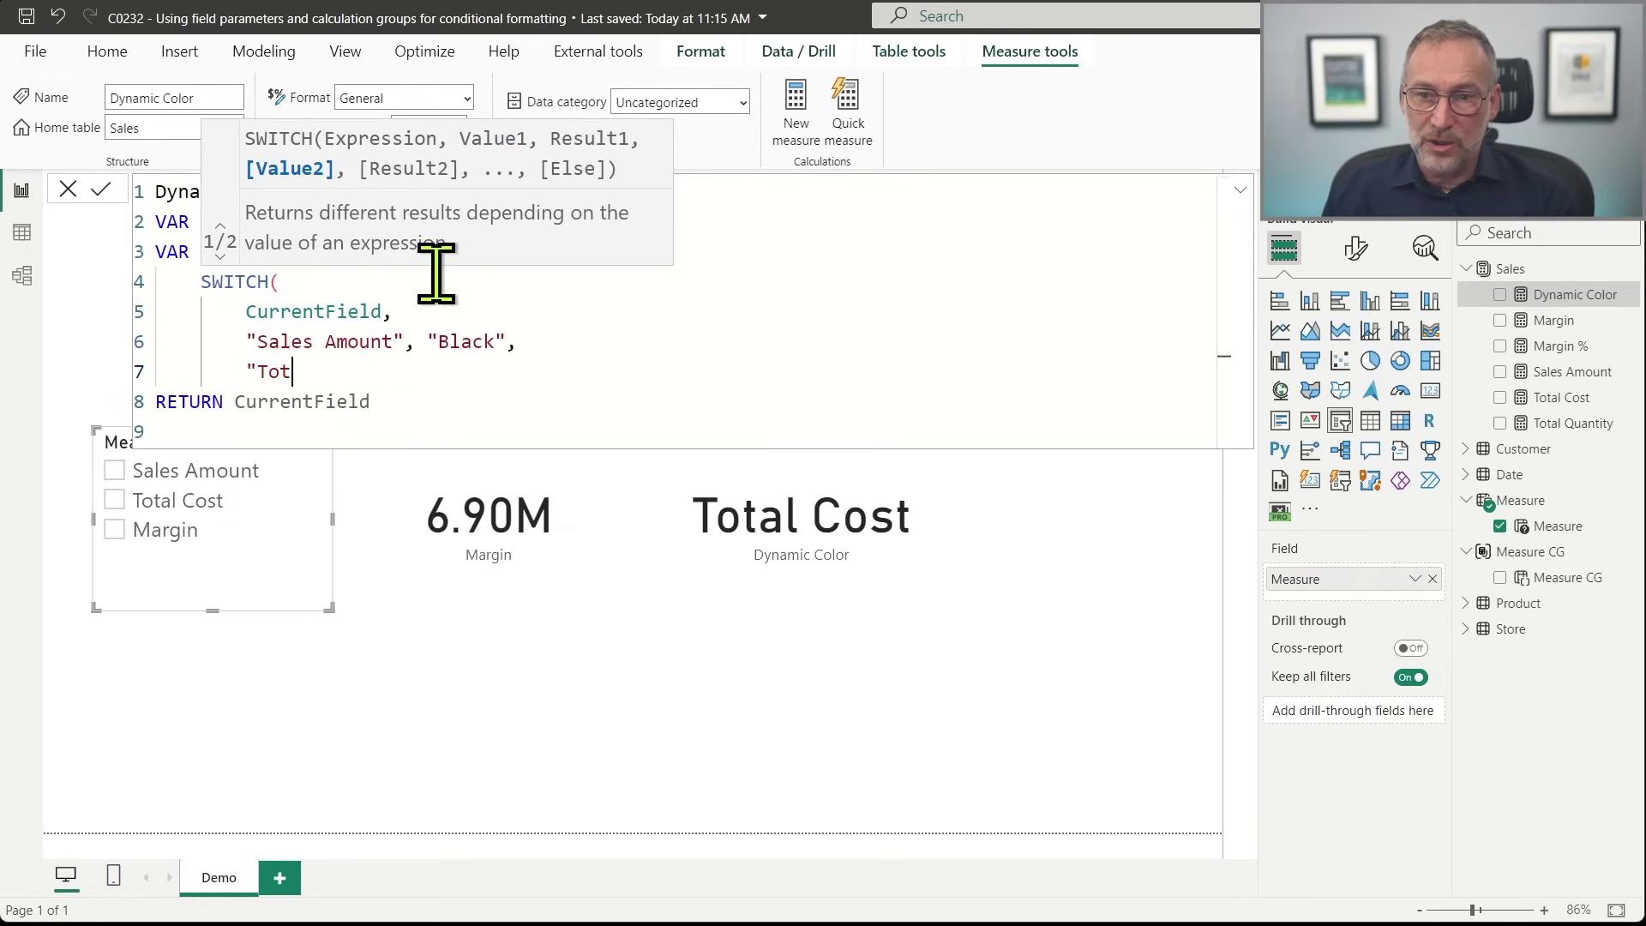
type("\"Total Cost\", ")
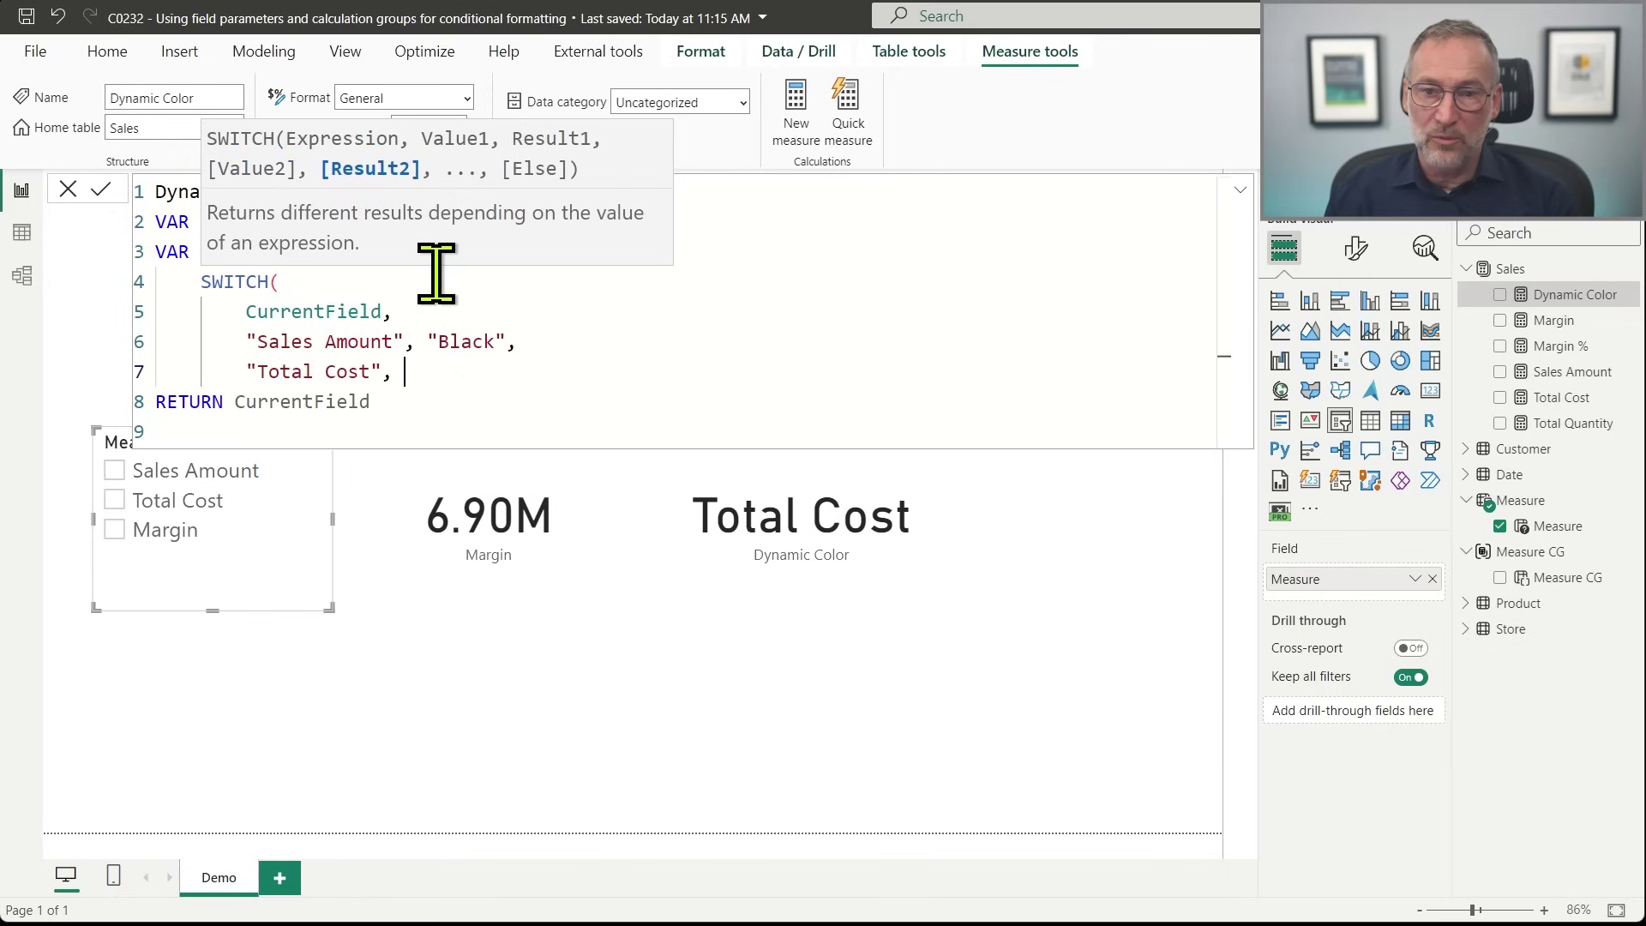
type("\"Red\",")
key("shift+Return")
type("\"")
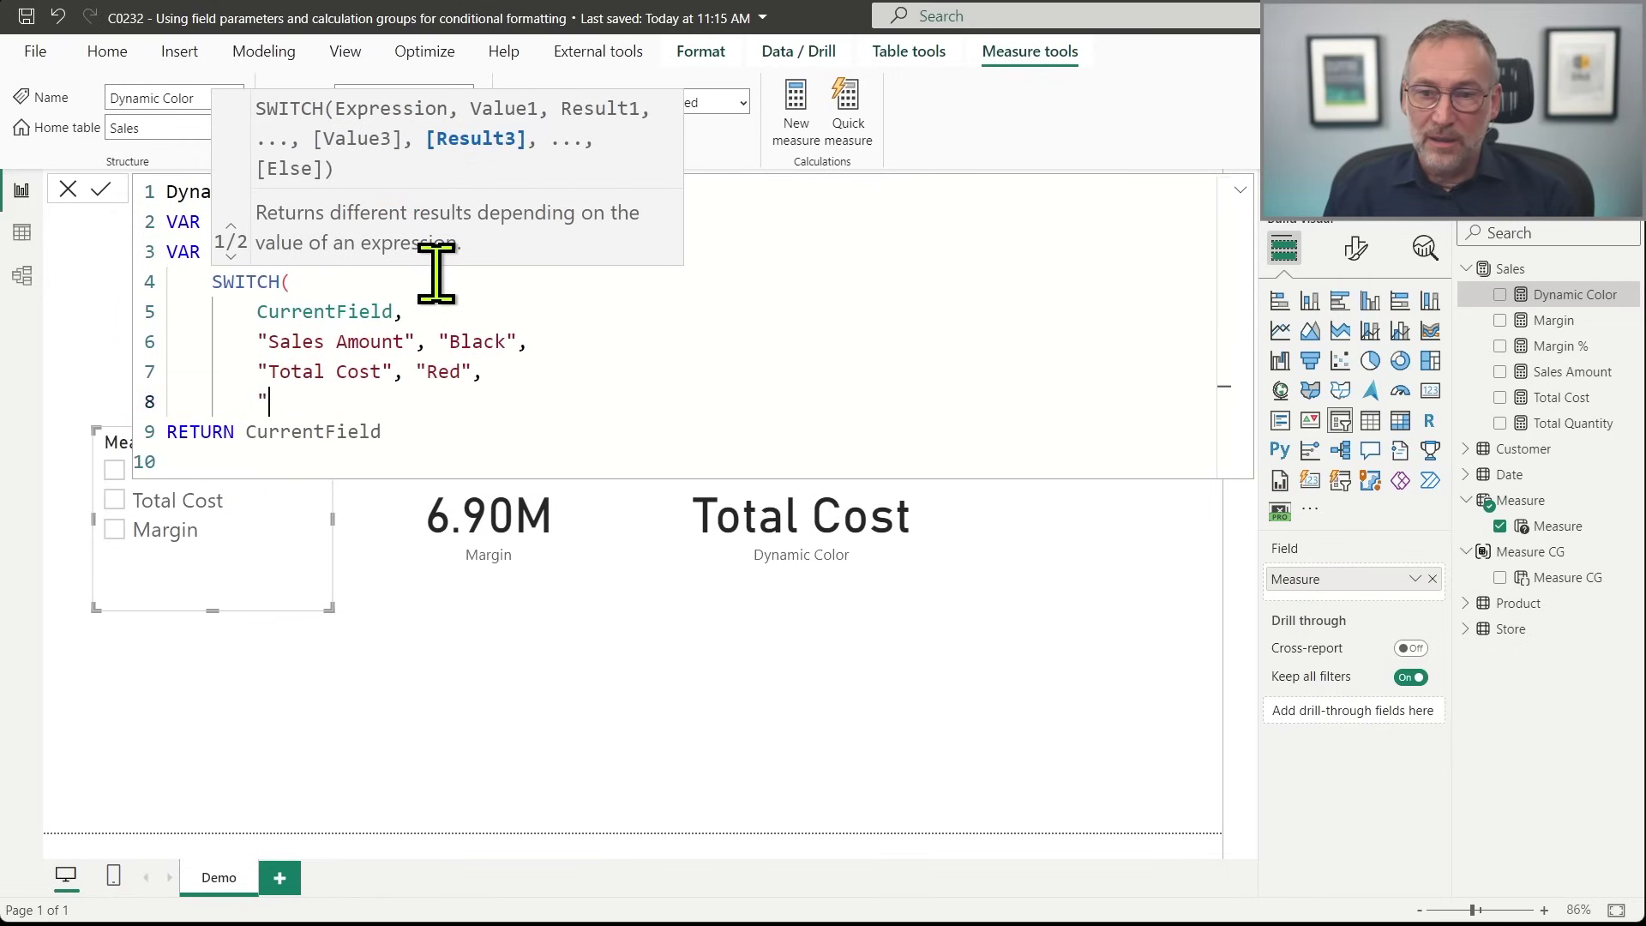
type("Margin\", \"Green\"")
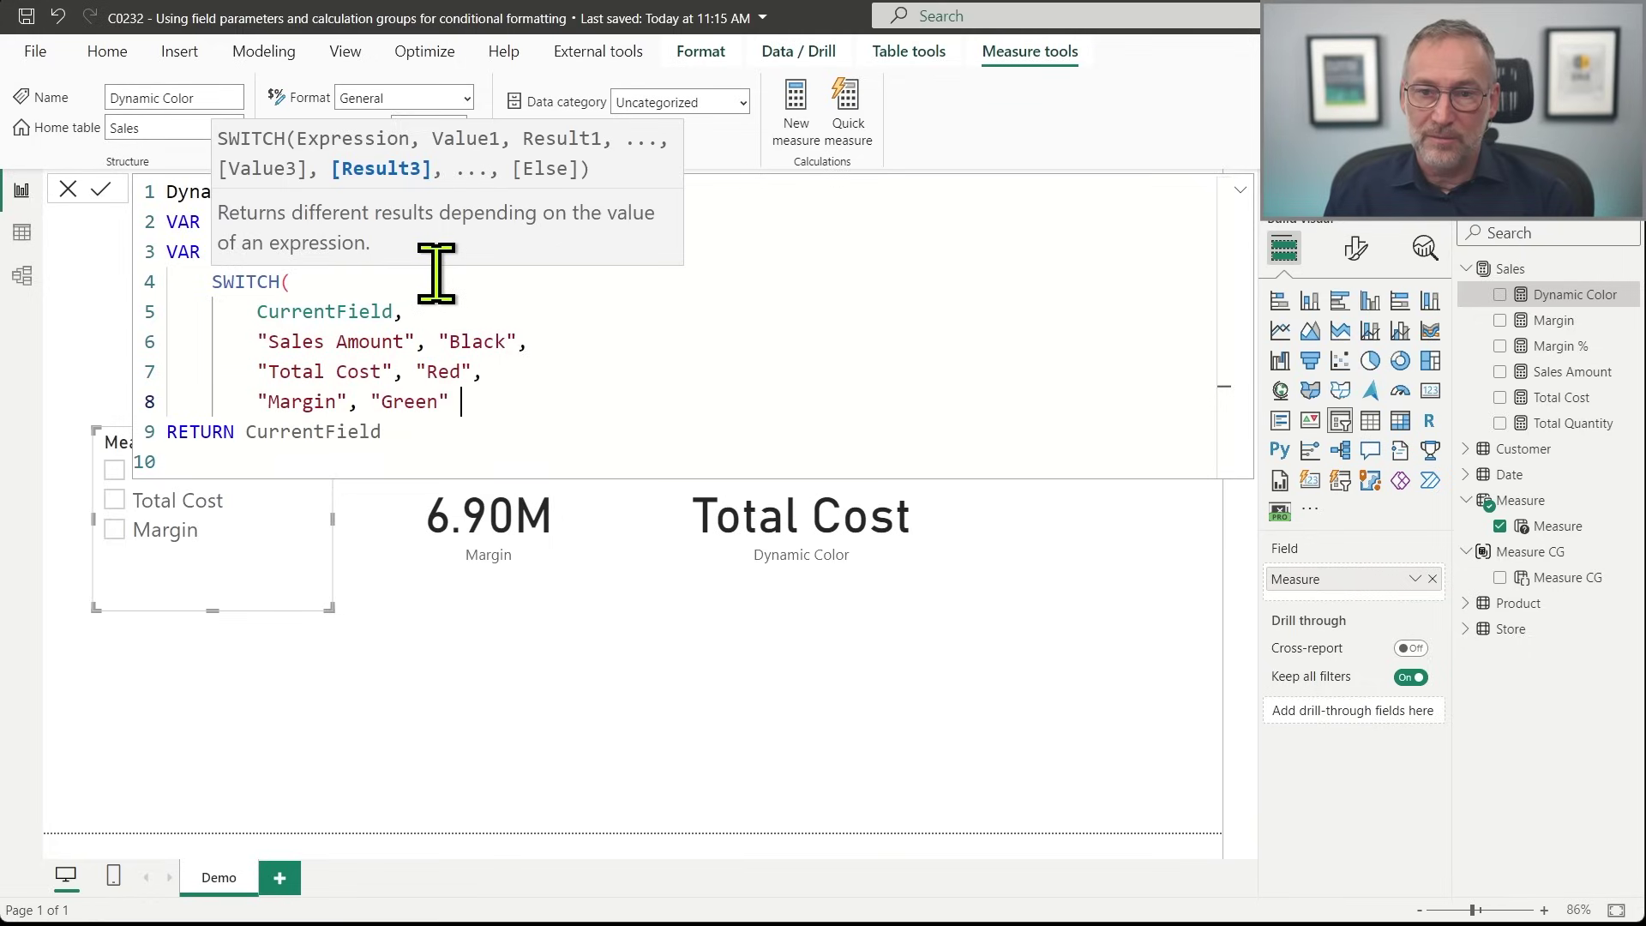
key("shift+Return")
type(")")
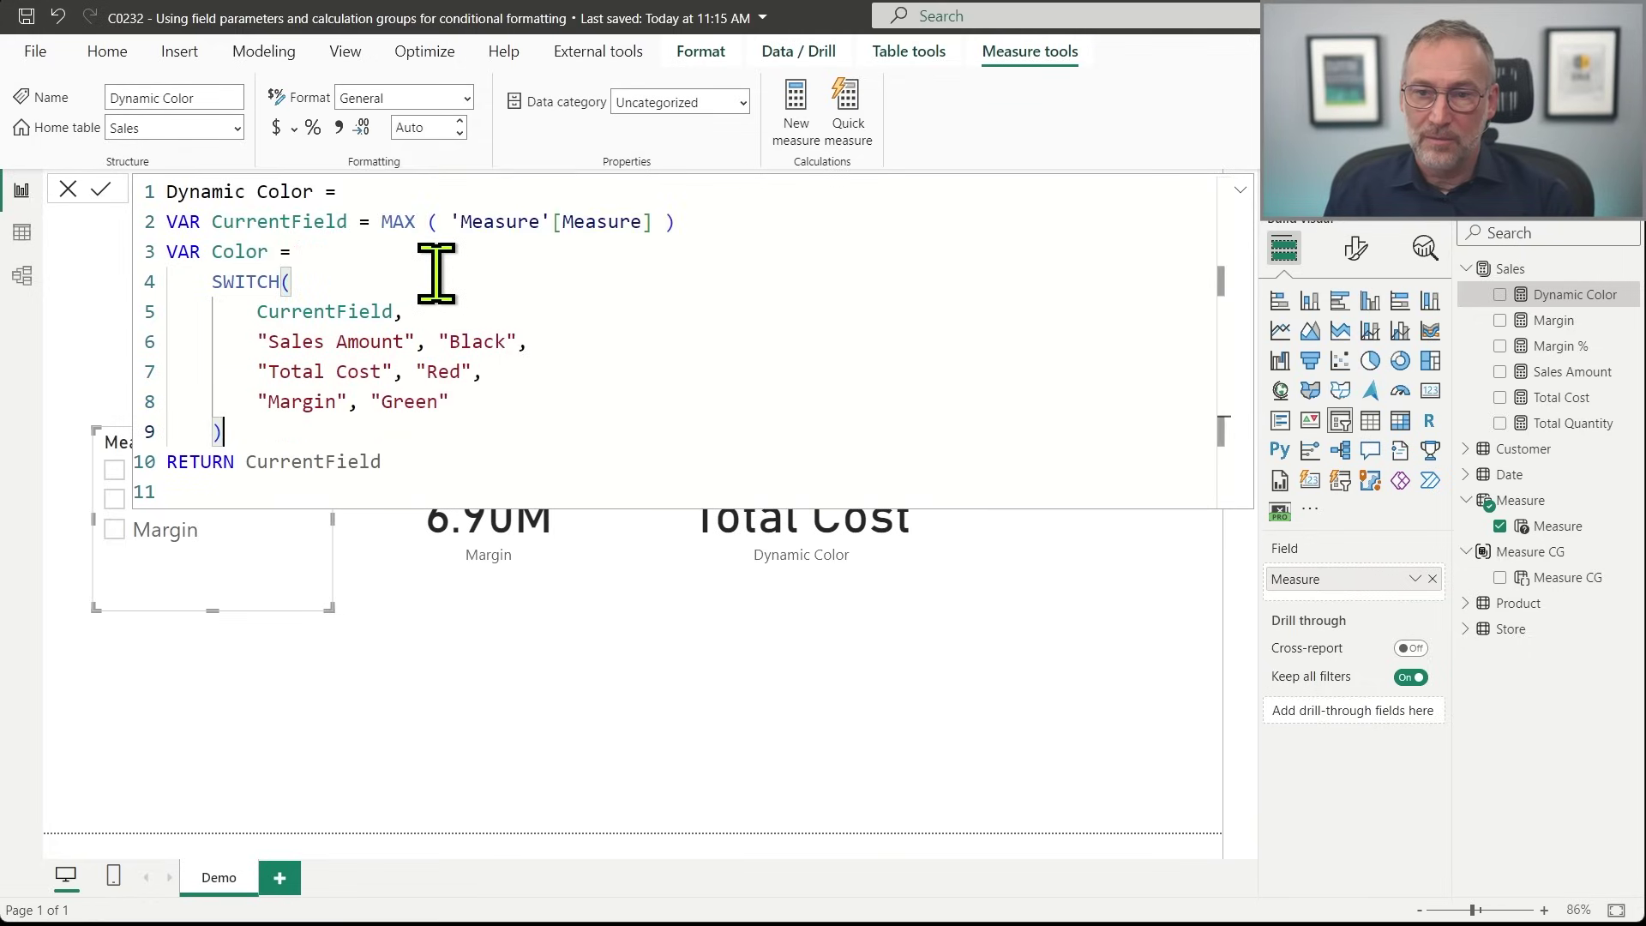
Make the measure return Color instead of CurrentField, remove the trailing blank line and commit the formula.
key("Down")
key("Right")
key("shift+End")
type("Color")
key("Escape")
key("Up")
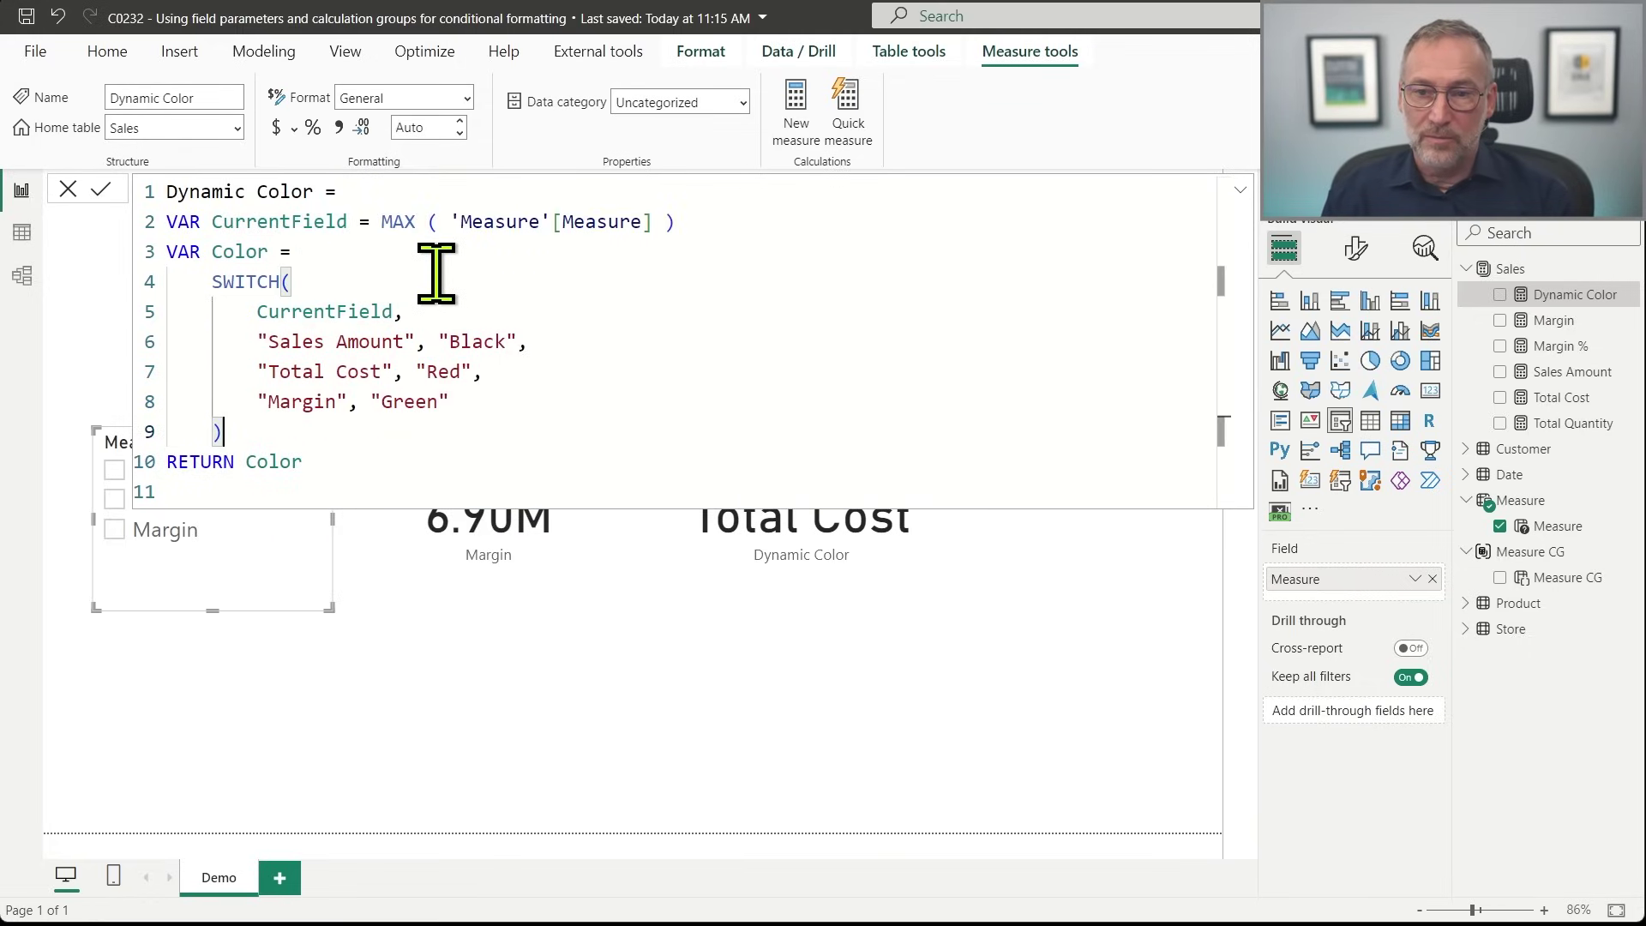
key("Down")
key("Down")
key("Delete")
key("Return")
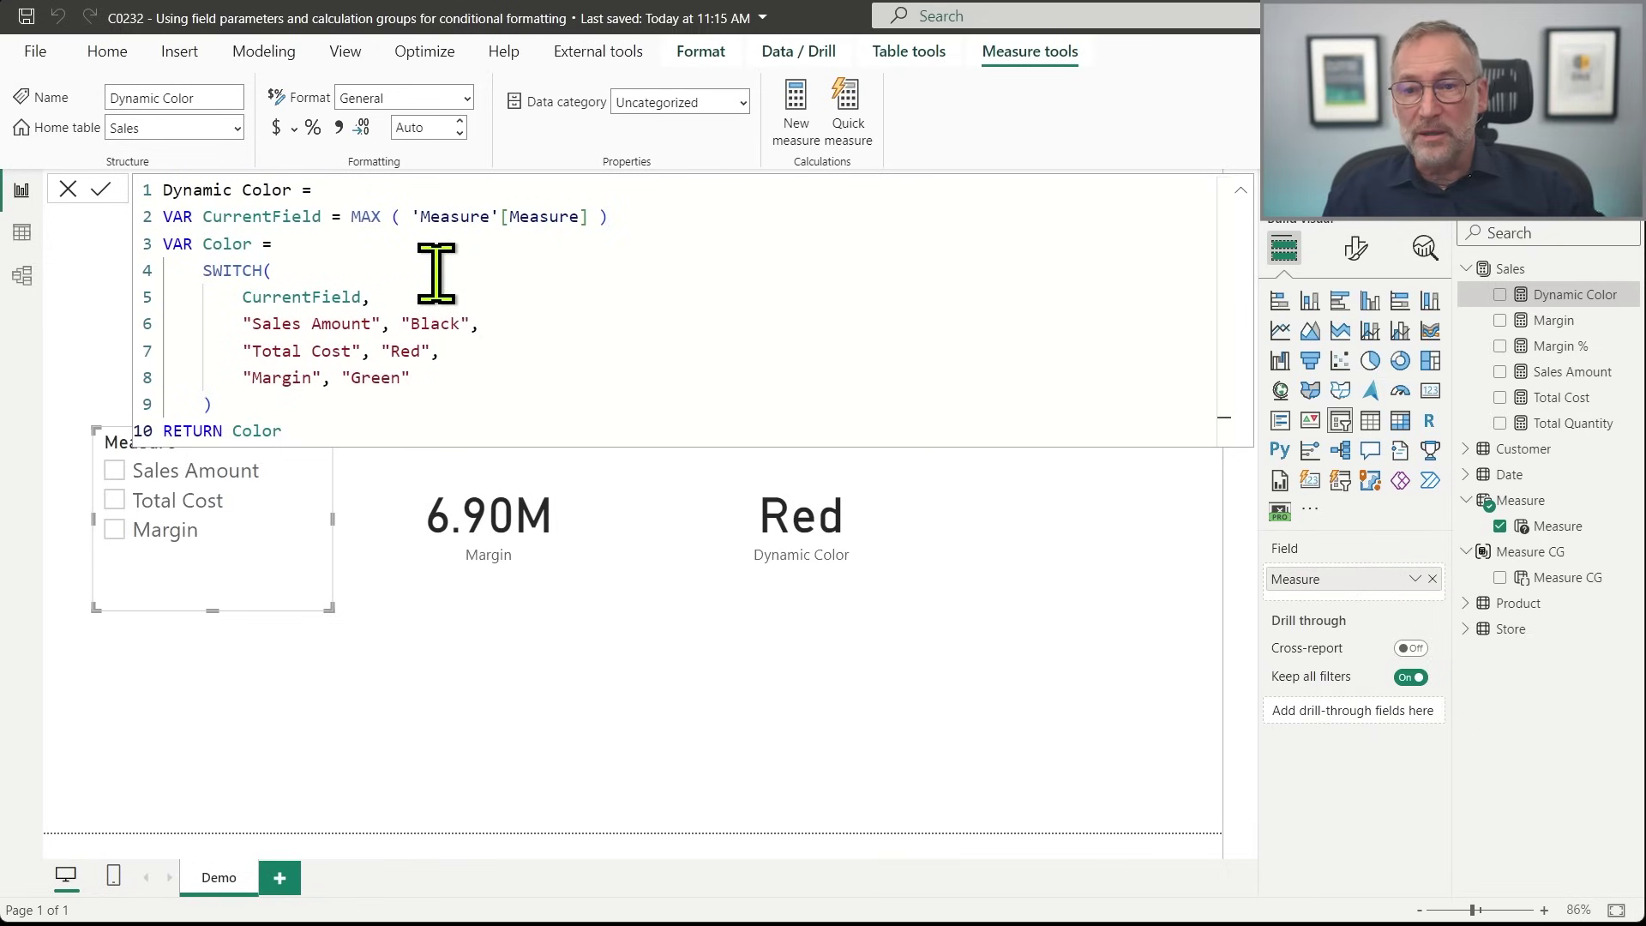
Test the Dynamic Color card with Sales Amount, Total Cost and Margin in the Measure slicer, and clear the selection.
left_click(214, 473)
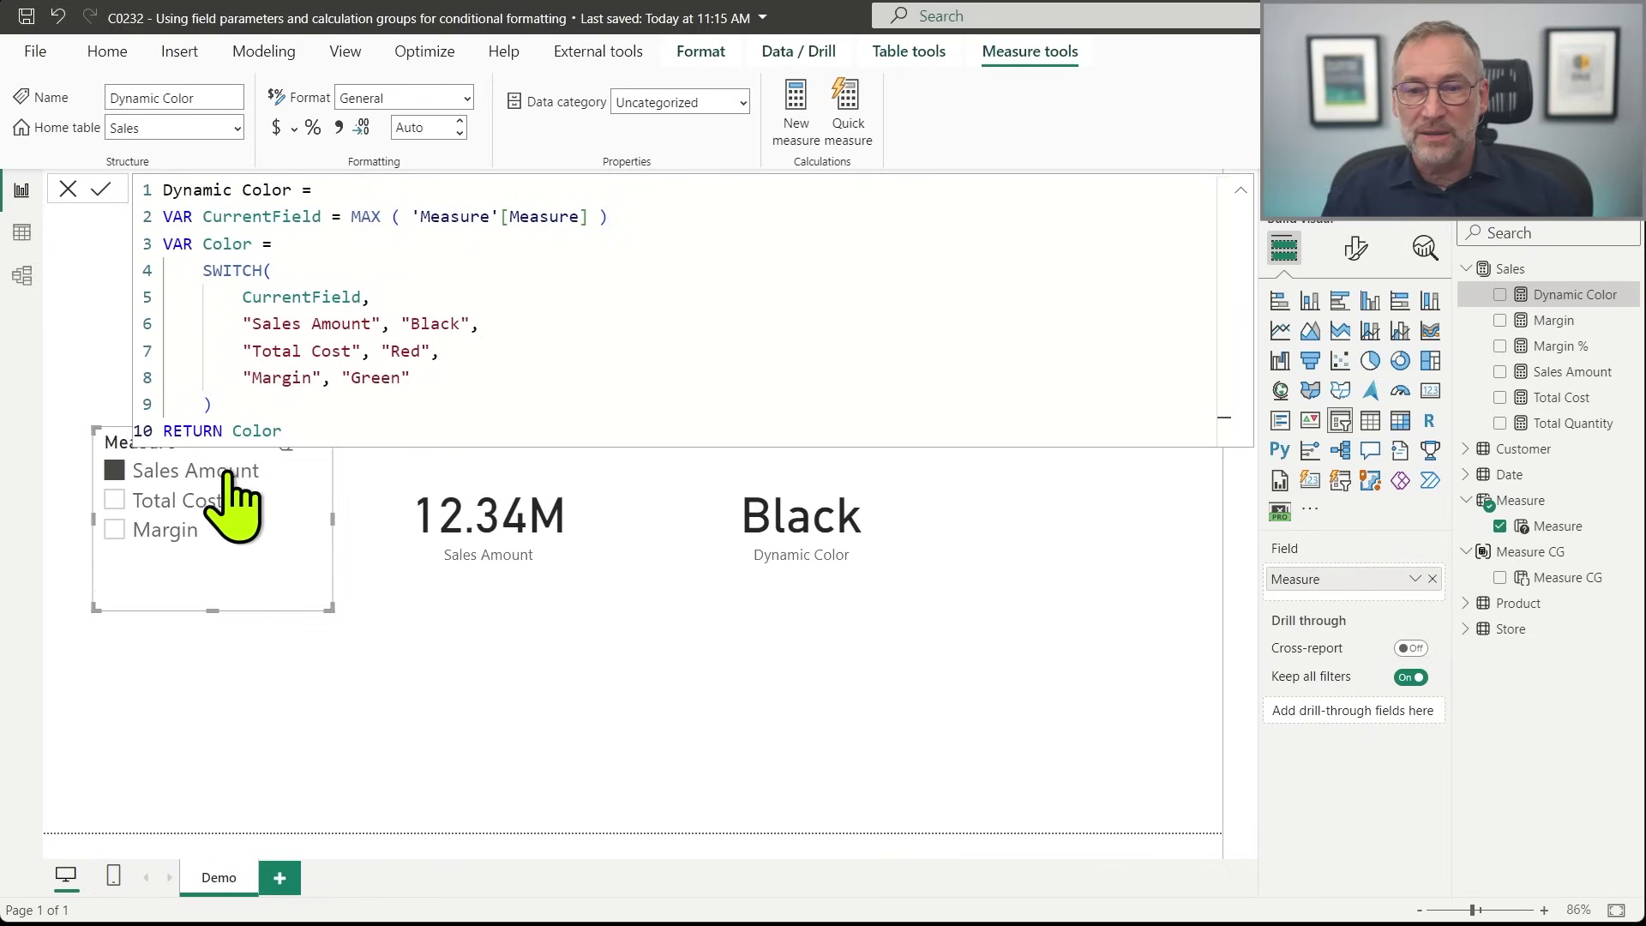
left_click(221, 502)
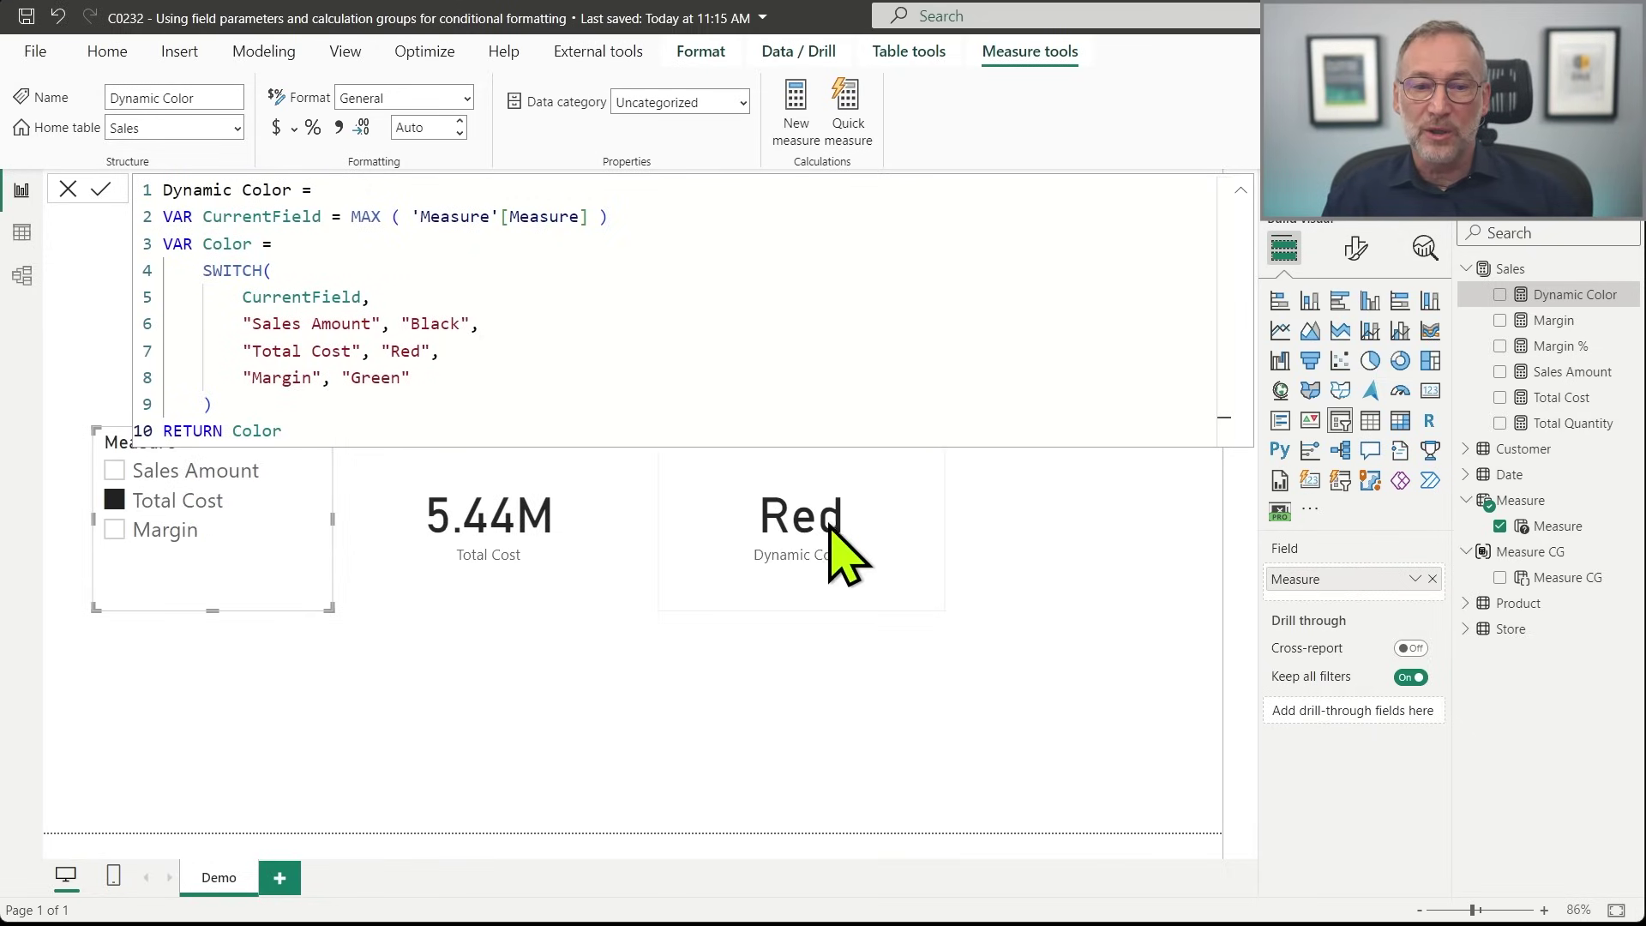
left_click(156, 541)
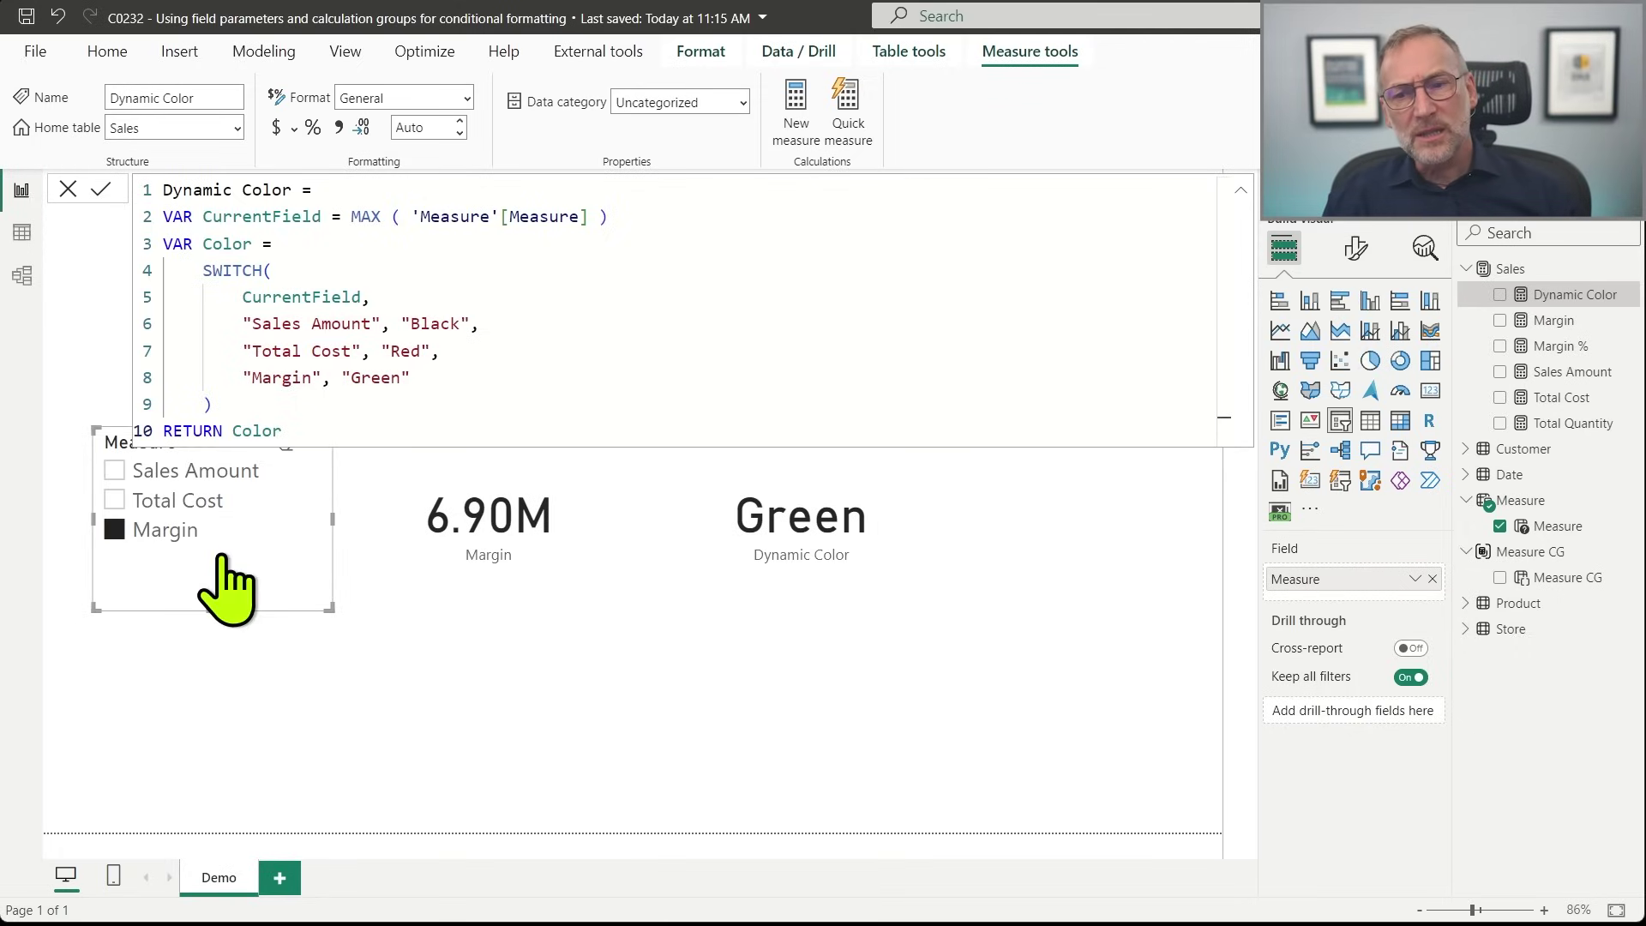
left_click(167, 536)
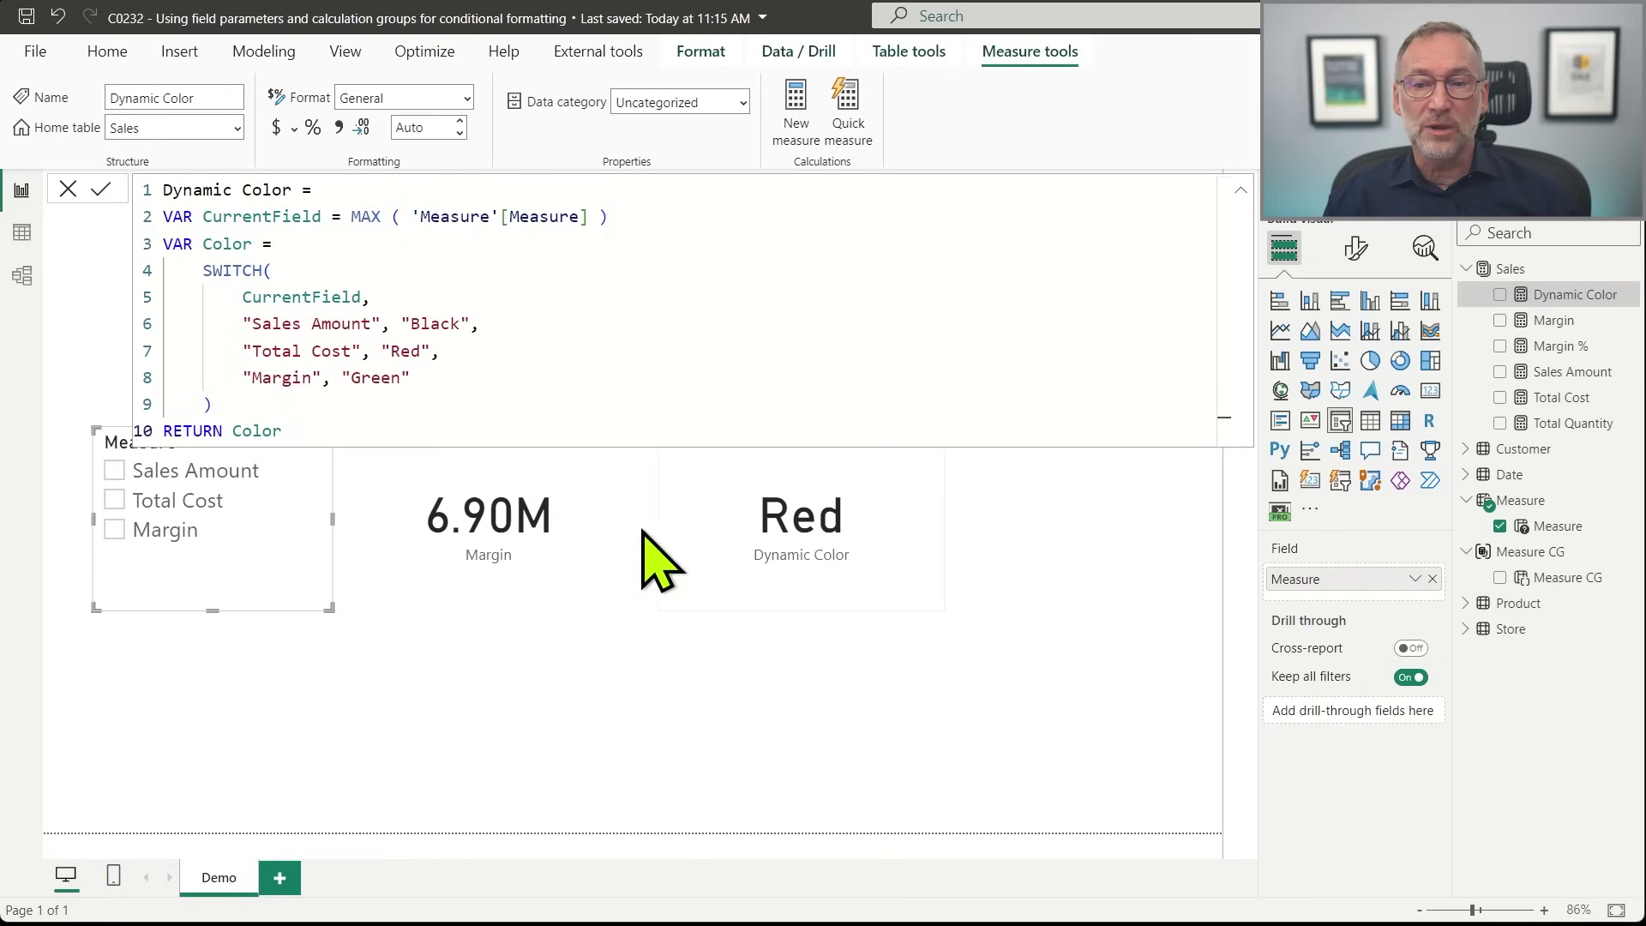
double_click(364, 217)
left_click_drag(388, 217, 665, 214)
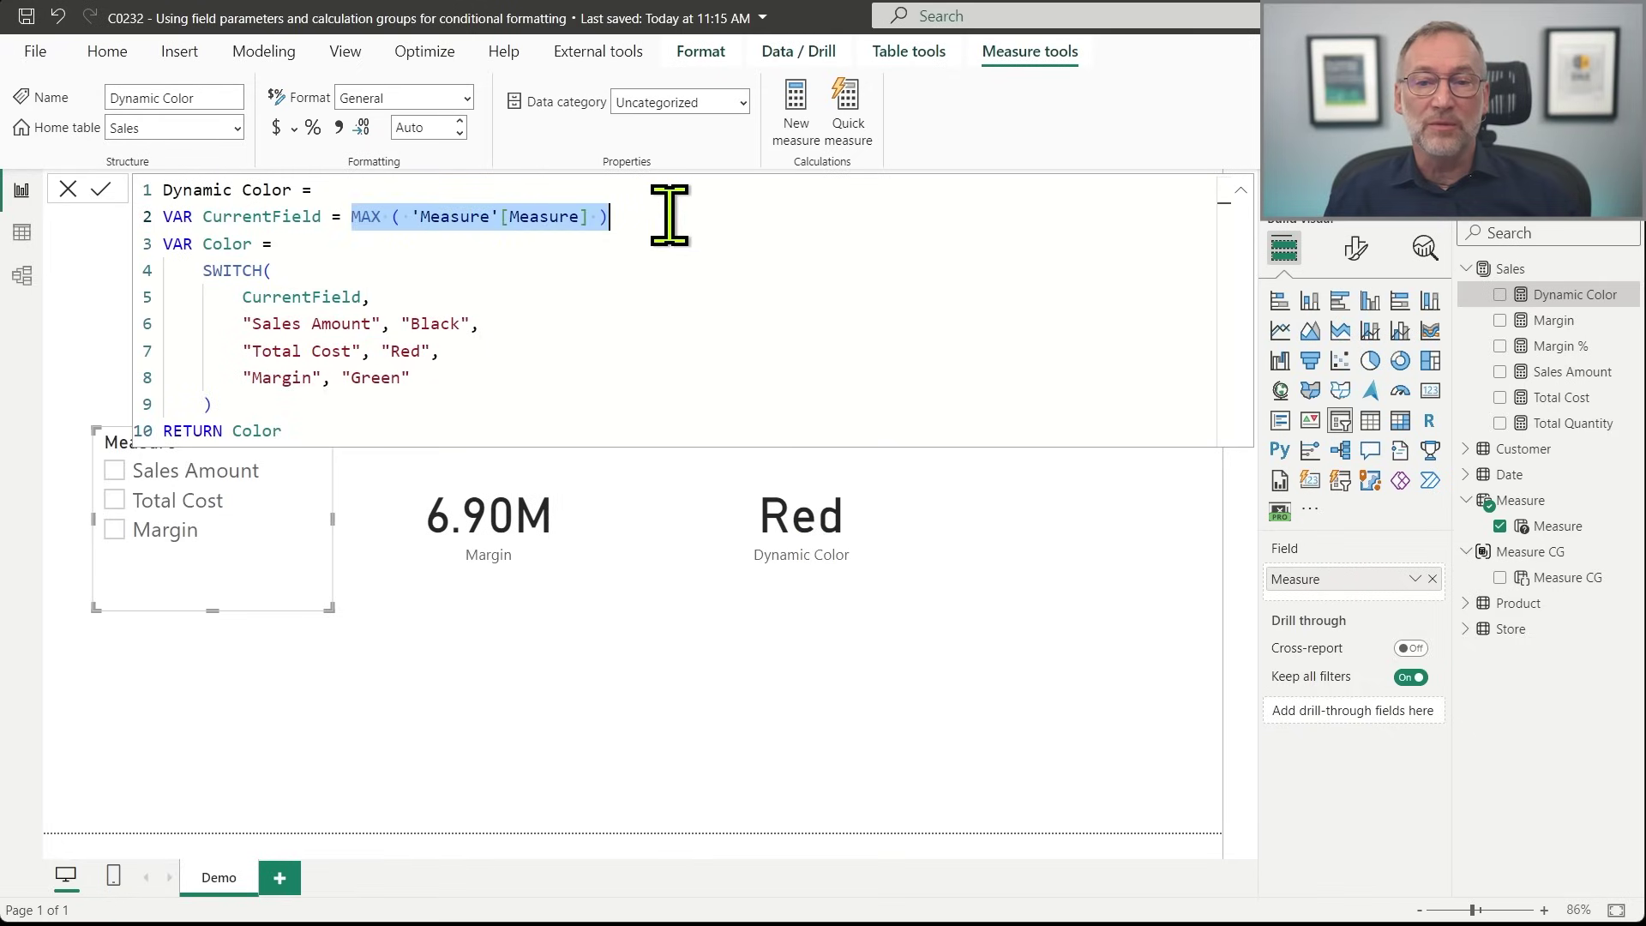
left_click(390, 352)
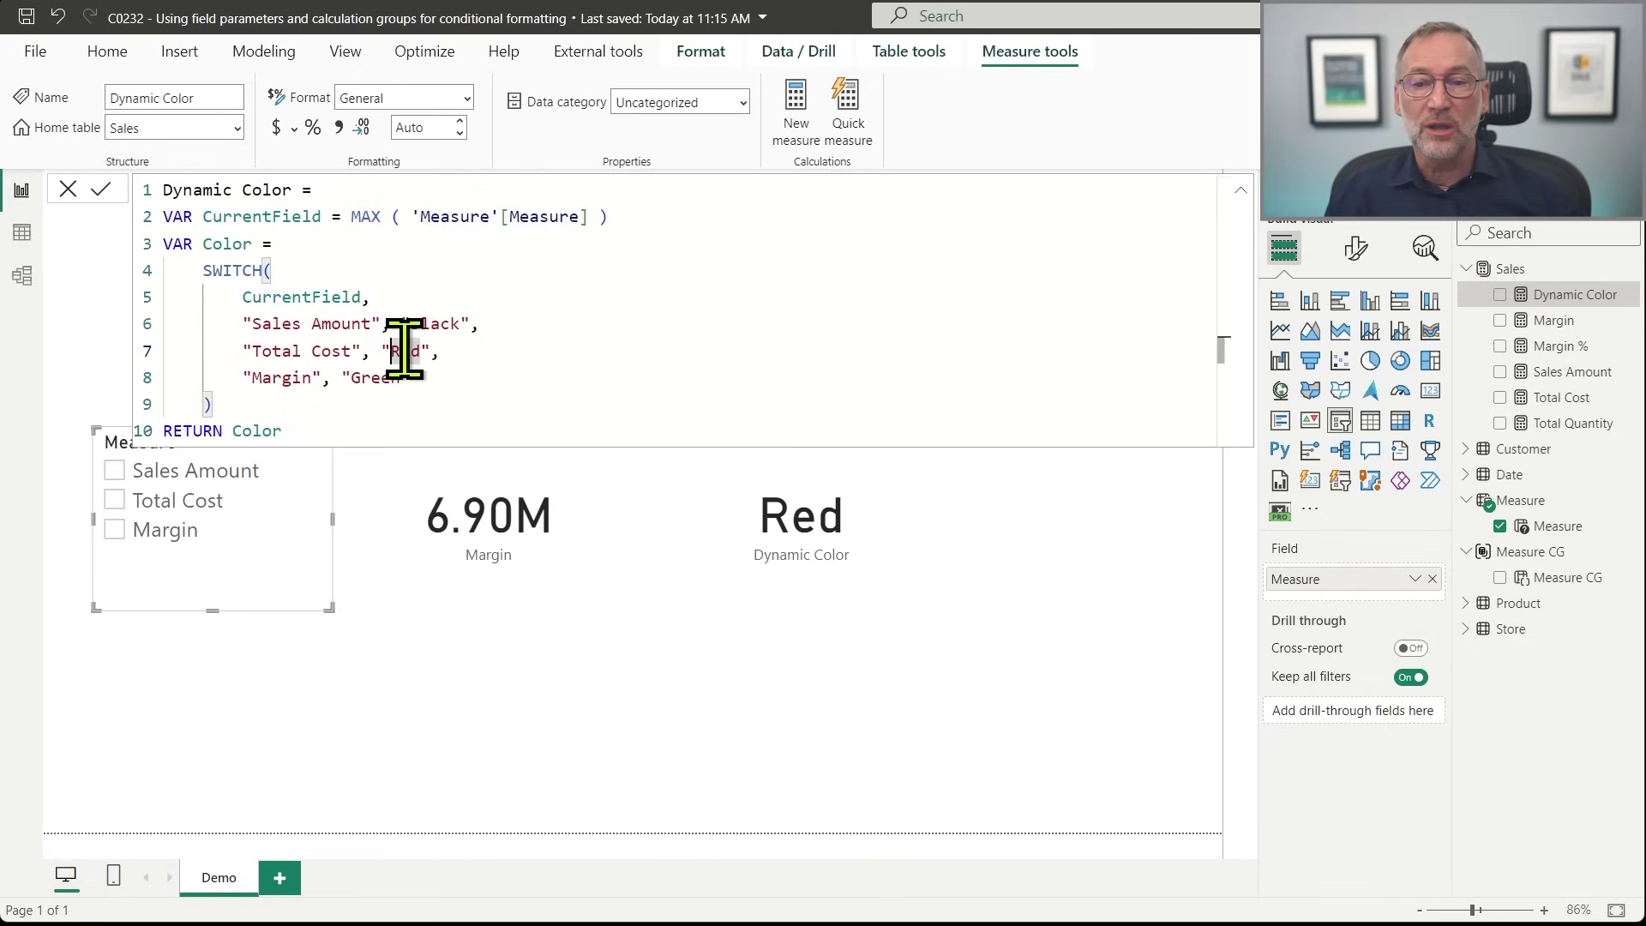
scroll(429, 356, "up", 1)
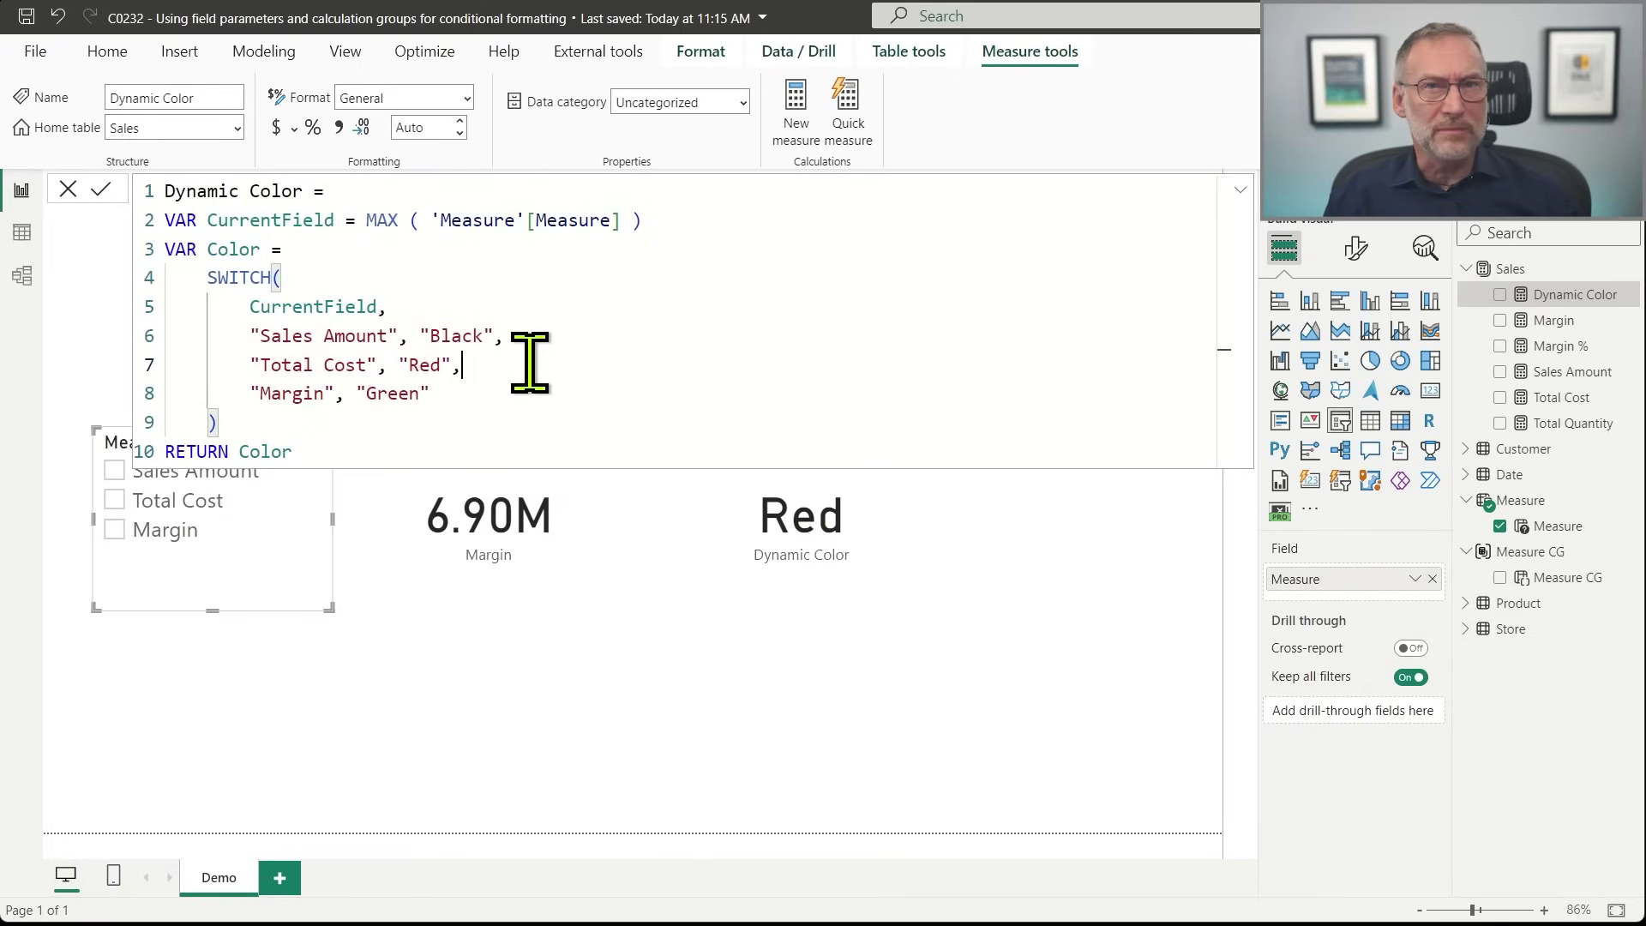
Start an IF in the RETURN expression before Color, with the condition COUNTROWS ( 'Measure' ) = 1.
left_click(454, 442)
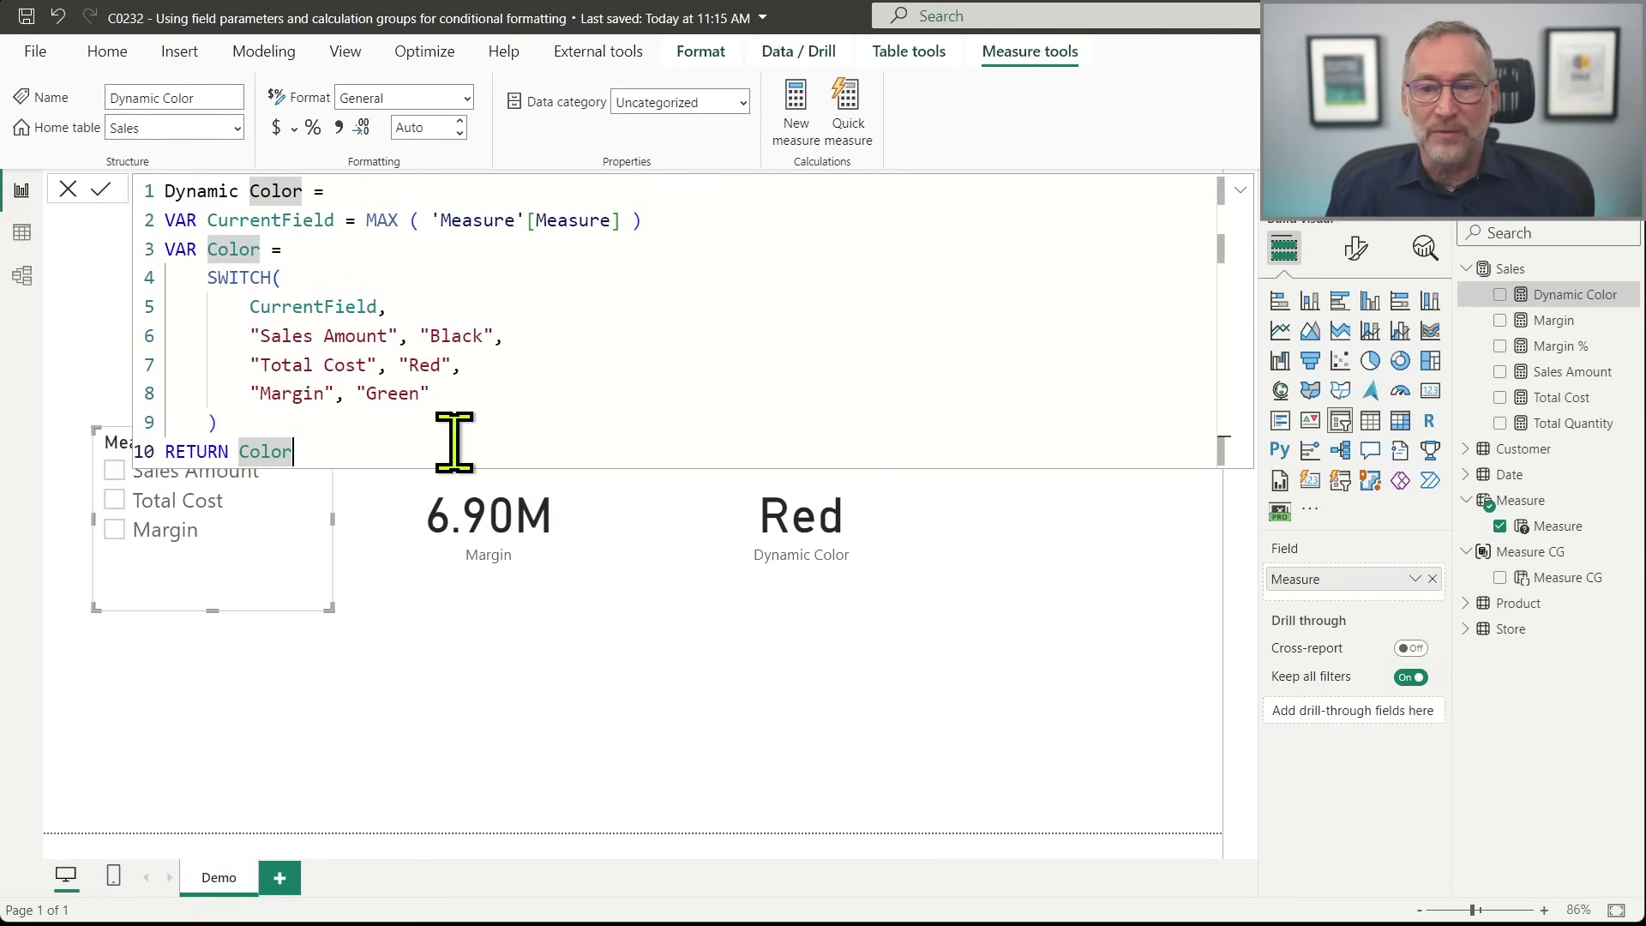
key("Home")
key("Right")
key("Right")
key("Right")
key("Right")
key("Right")
key("Right")
key("Right")
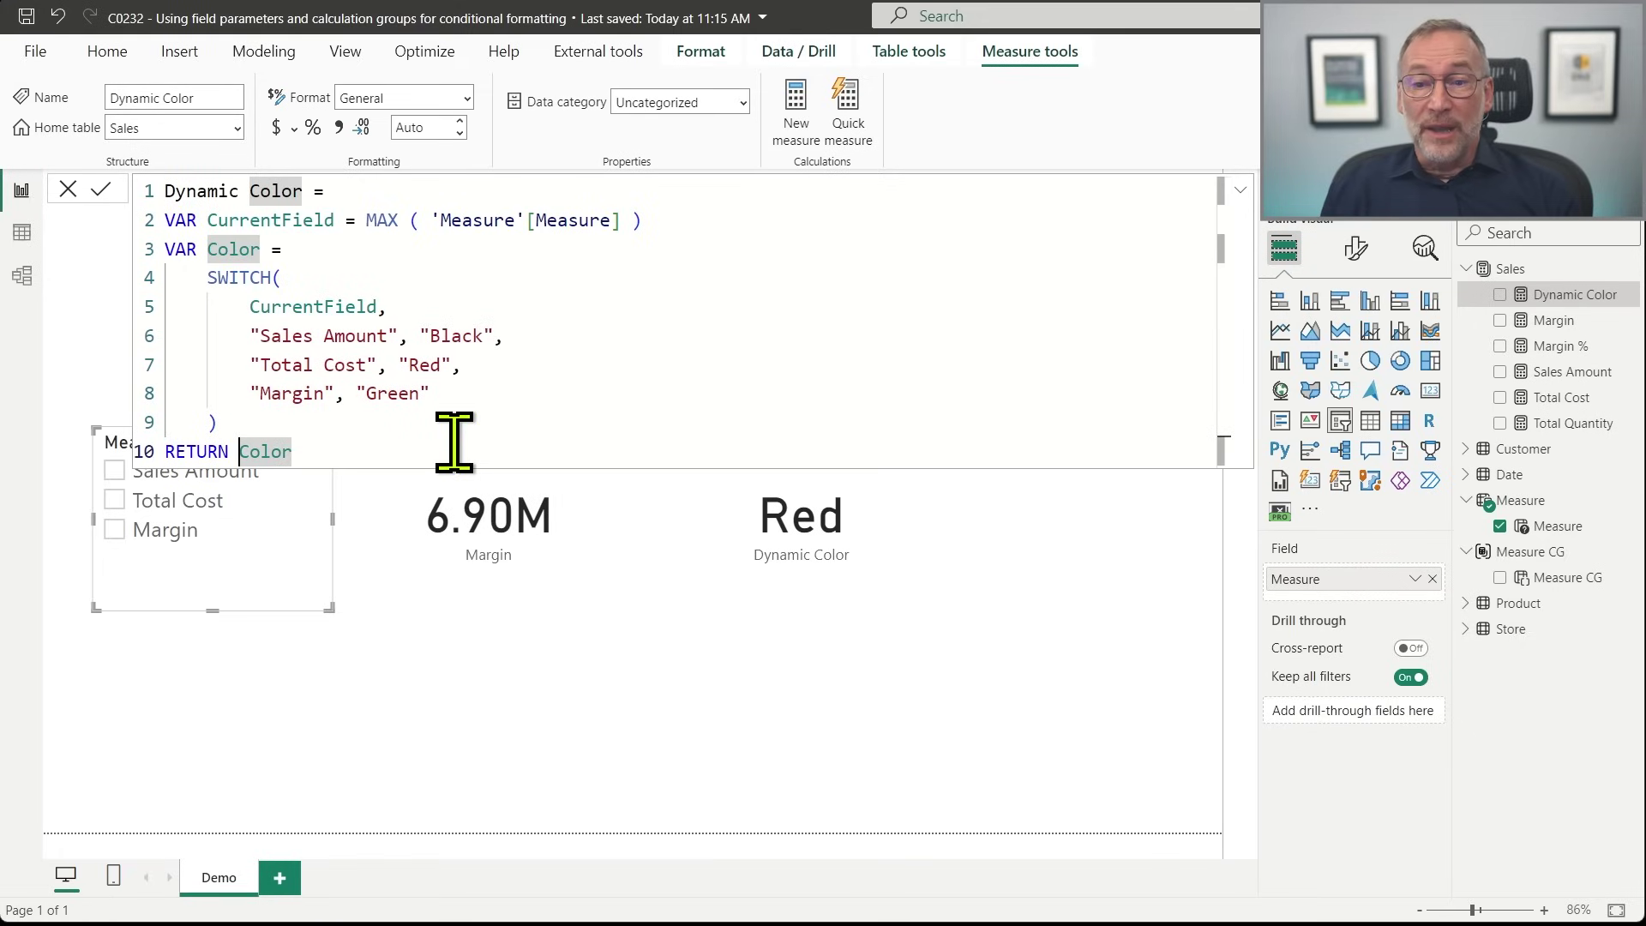
type("IF ( COUNTR")
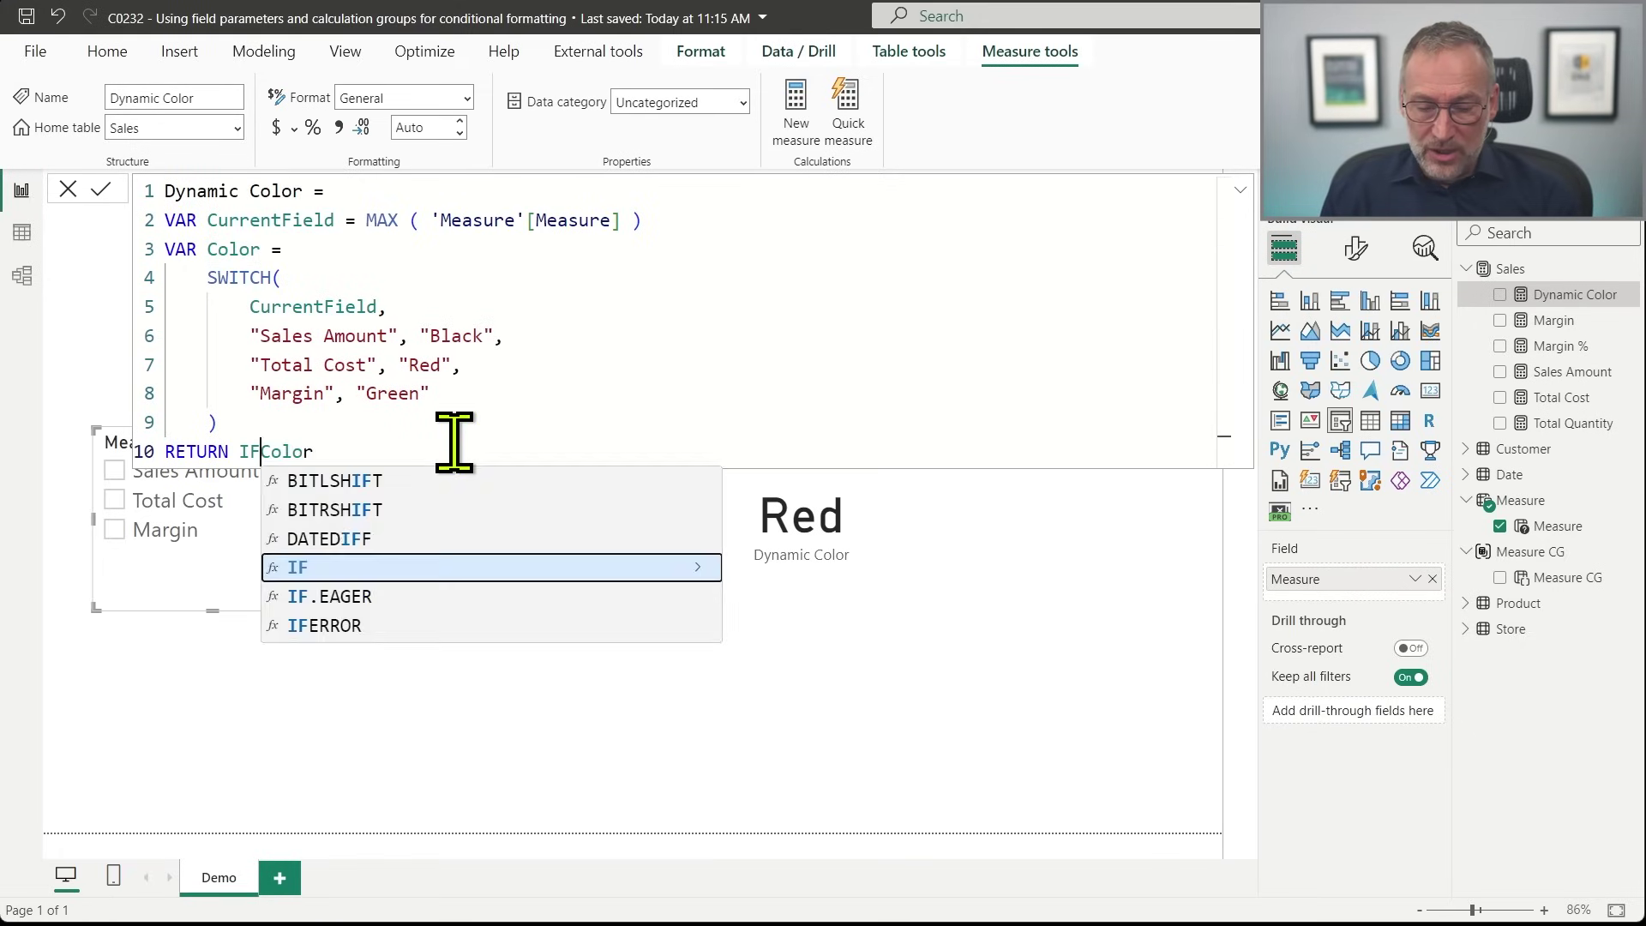
key("Tab")
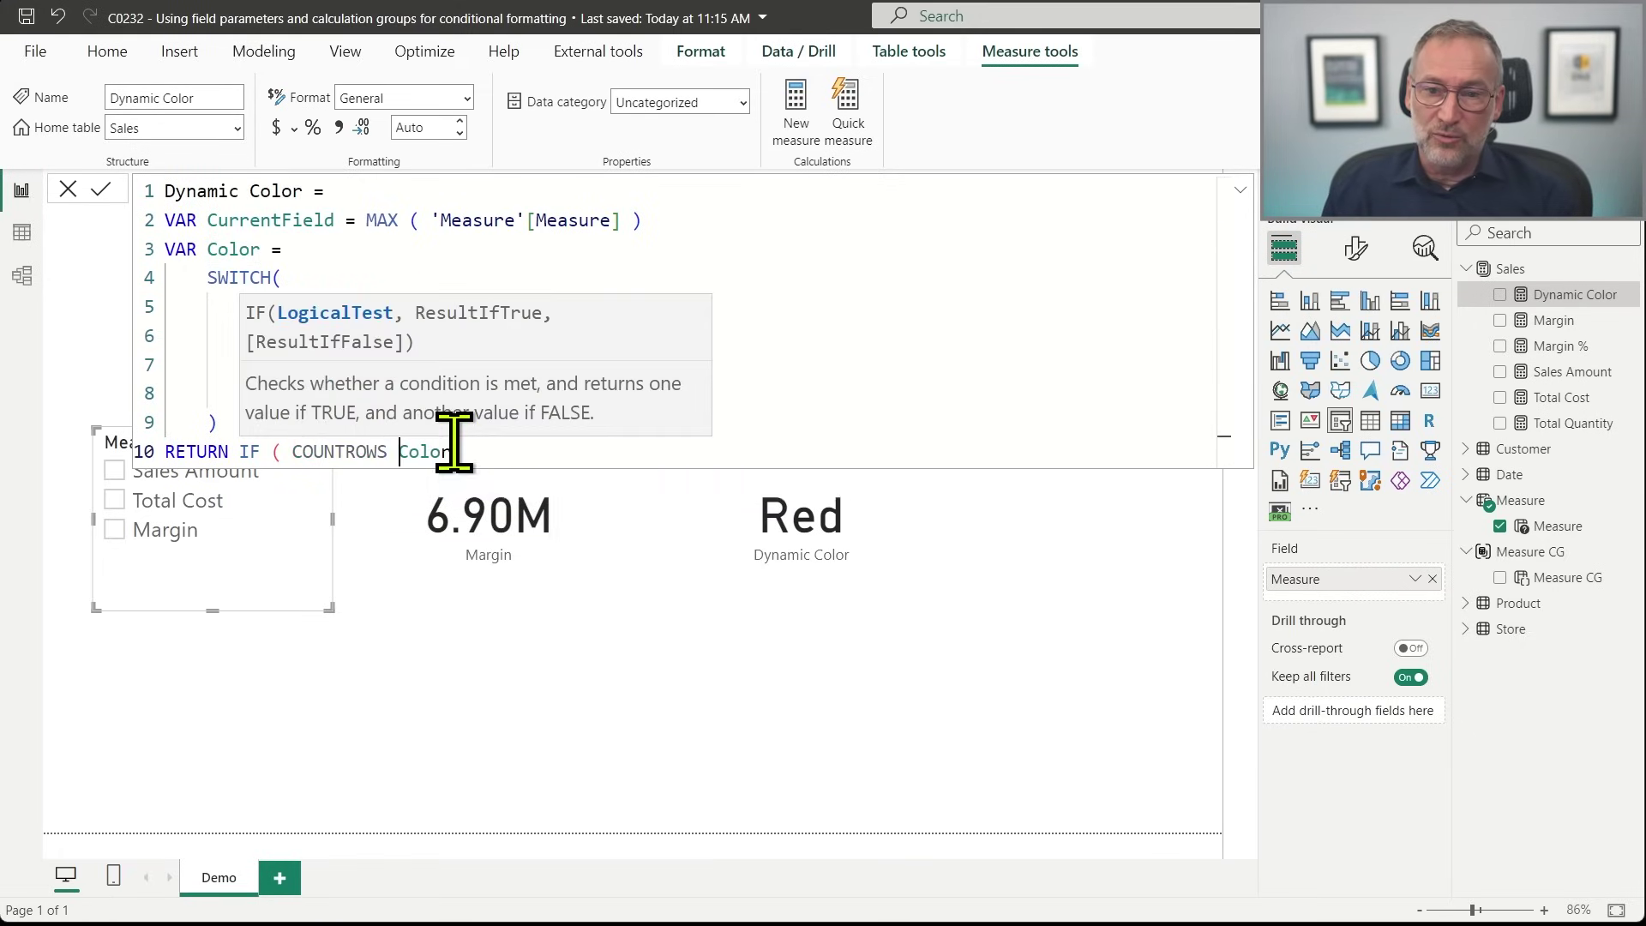
type("( 'Mea")
key("Tab")
type(") = 1")
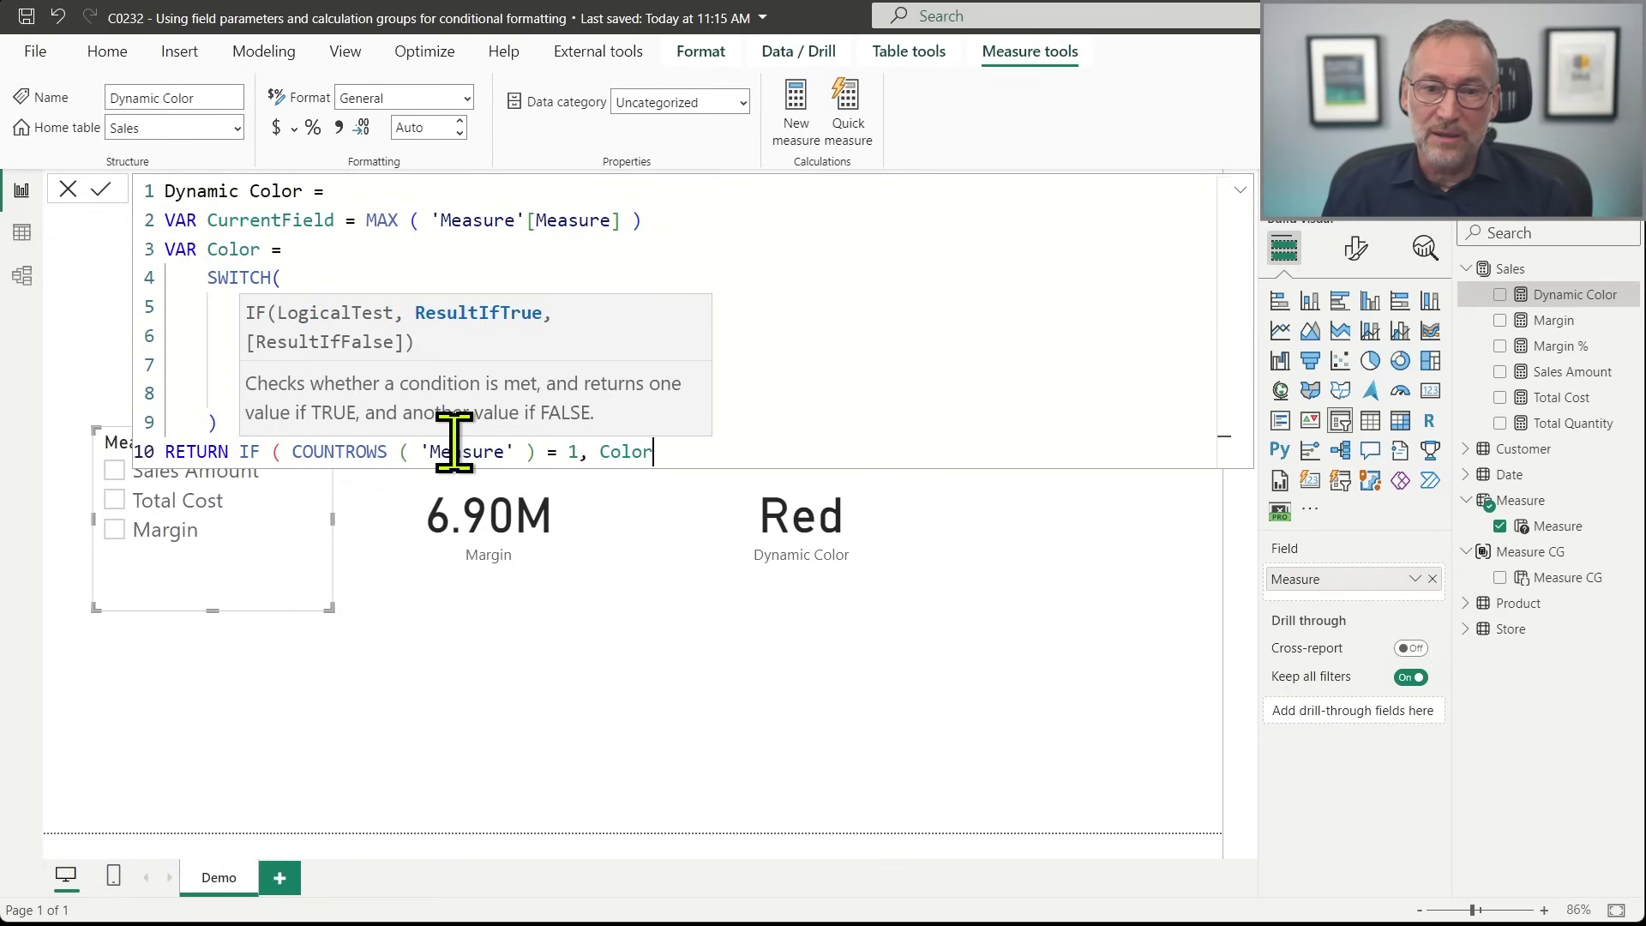
Complete the IF so it returns Color when true and "Black" otherwise, and commit the measure.
type(", Color, ")
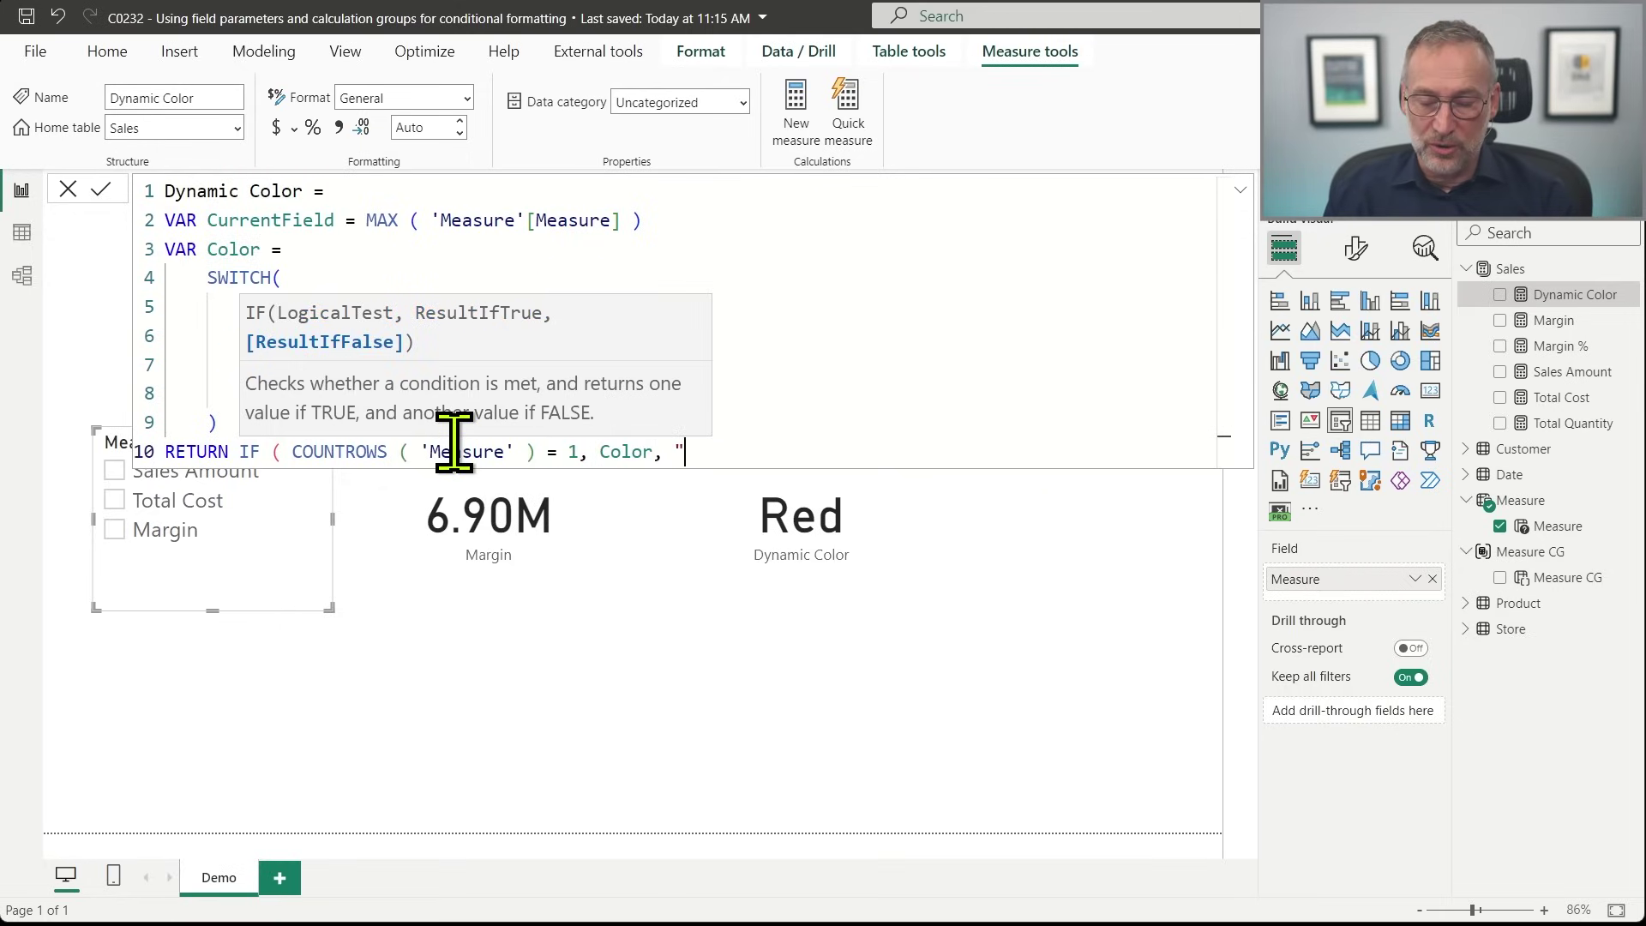
type("\"Black\" )")
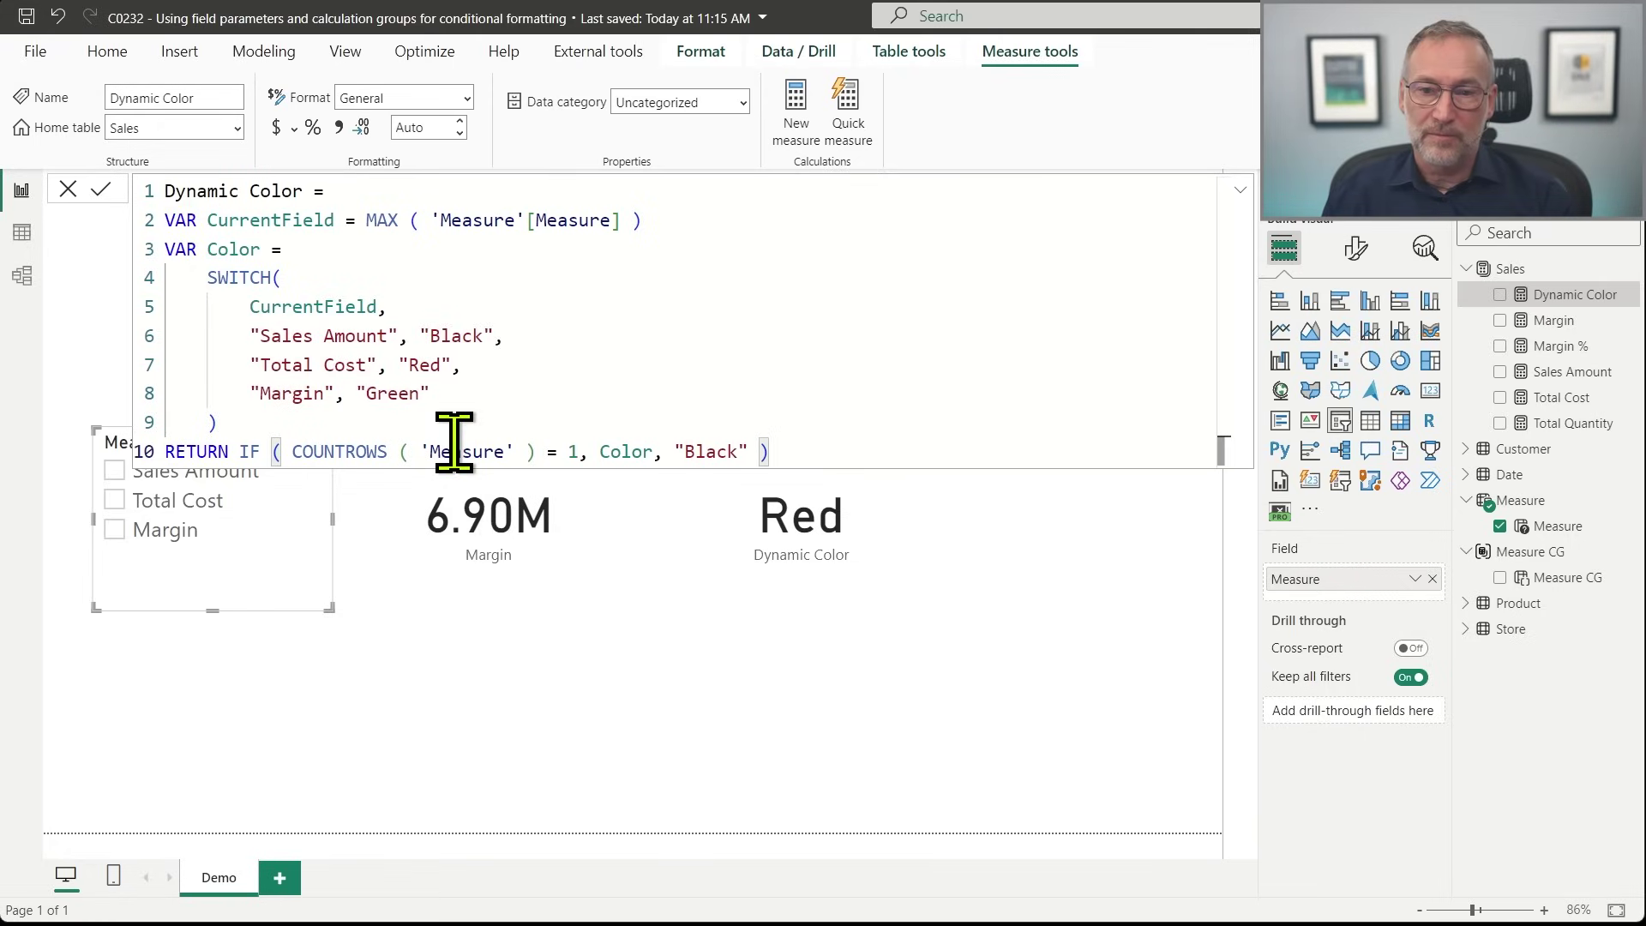
key("Return")
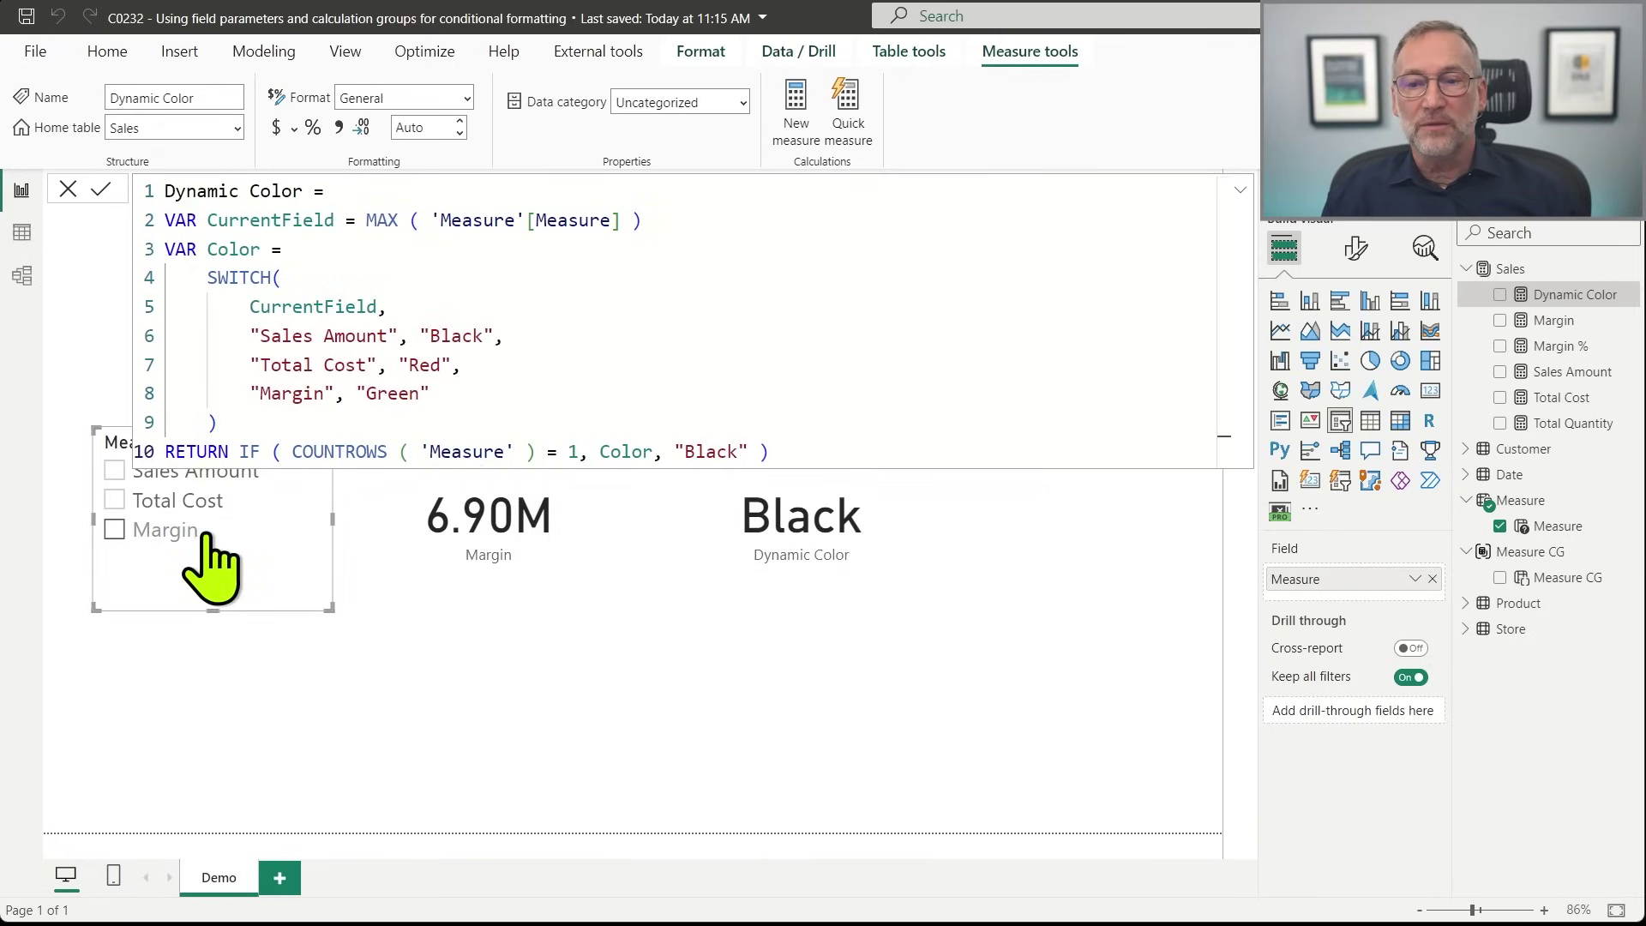
Check the updated Dynamic Color card with different Measure slicer selections, leaving Margin selected.
scroll(147, 489, "down", 1)
scroll(225, 580, "up", 1)
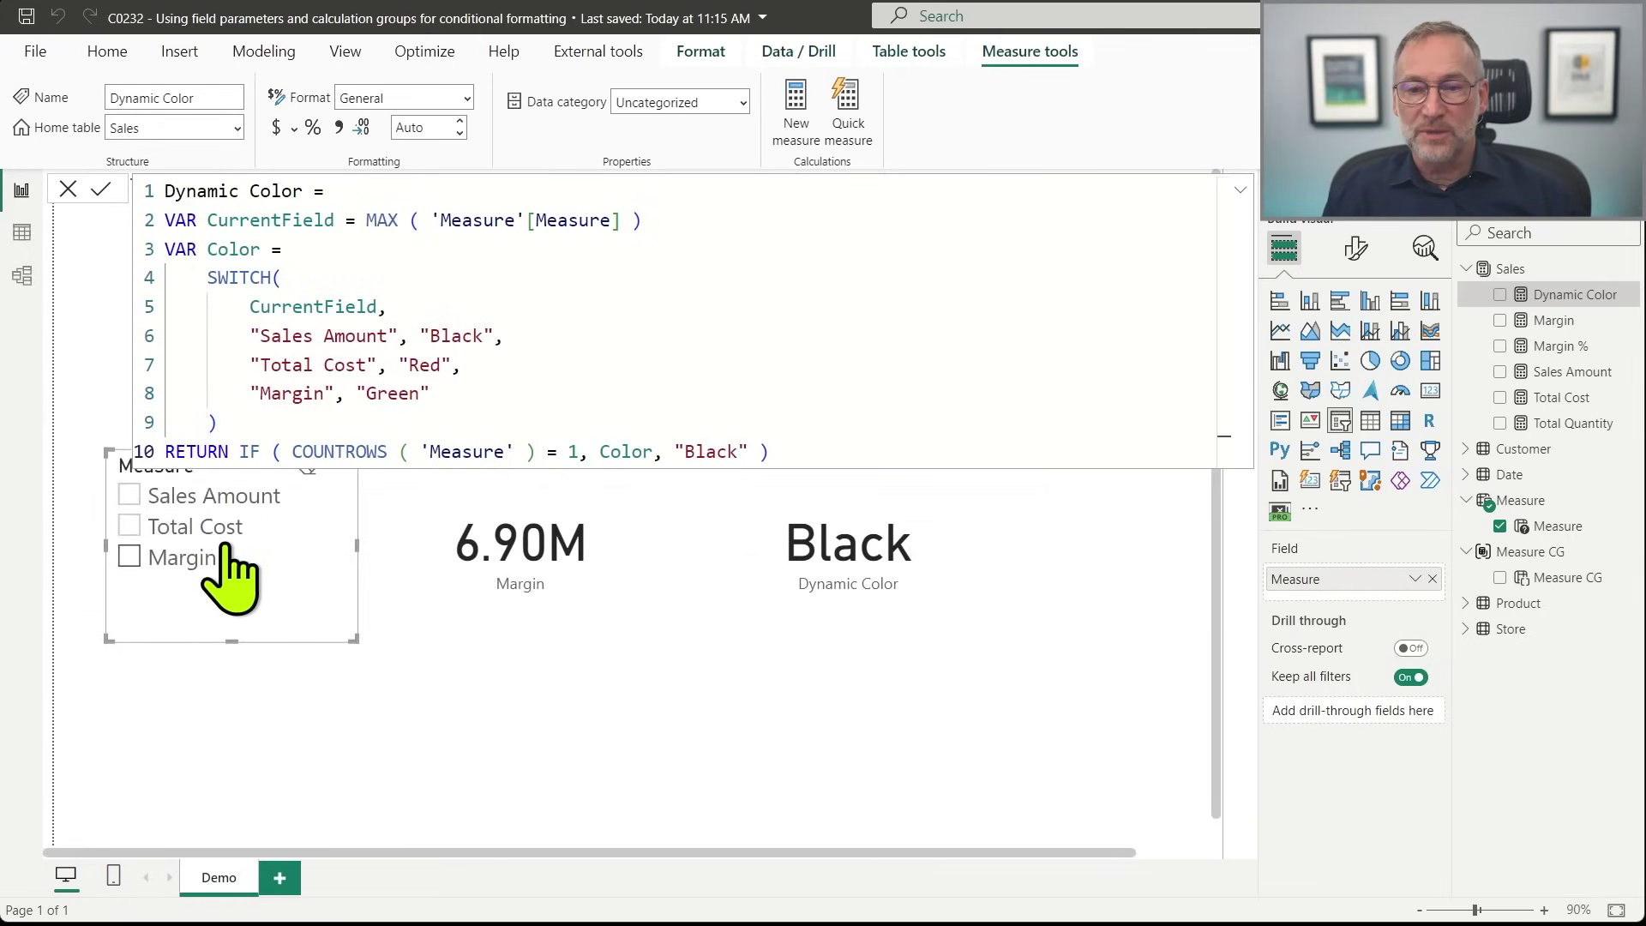
left_click(206, 506)
left_click(204, 529)
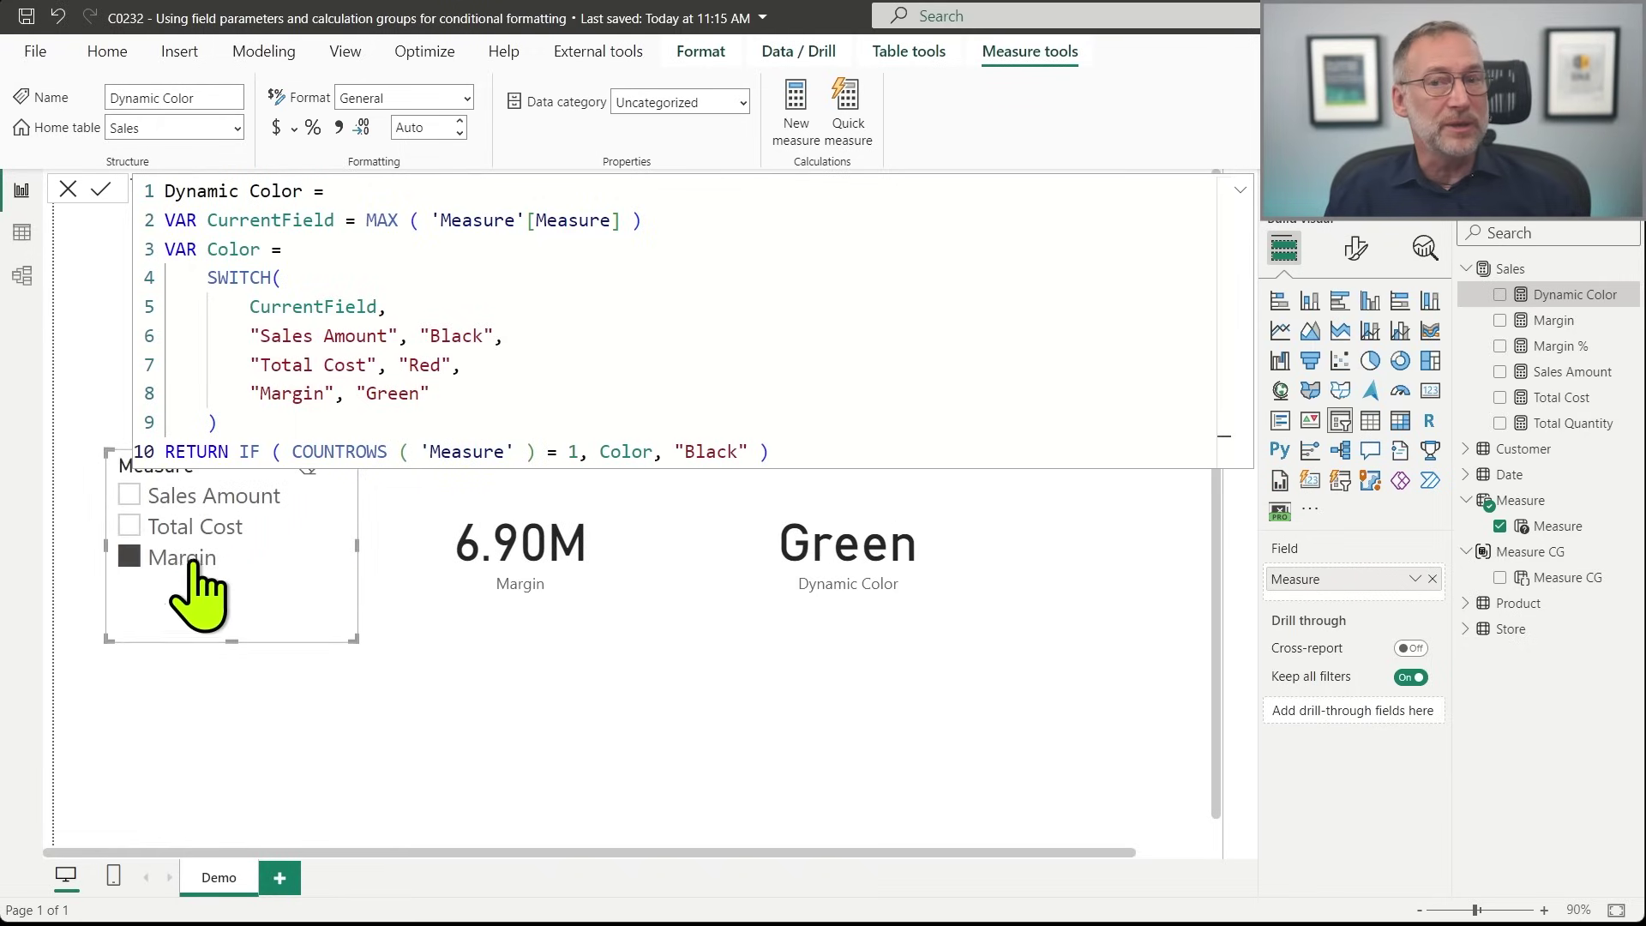
left_click(468, 343)
scroll(468, 343, "down", 1)
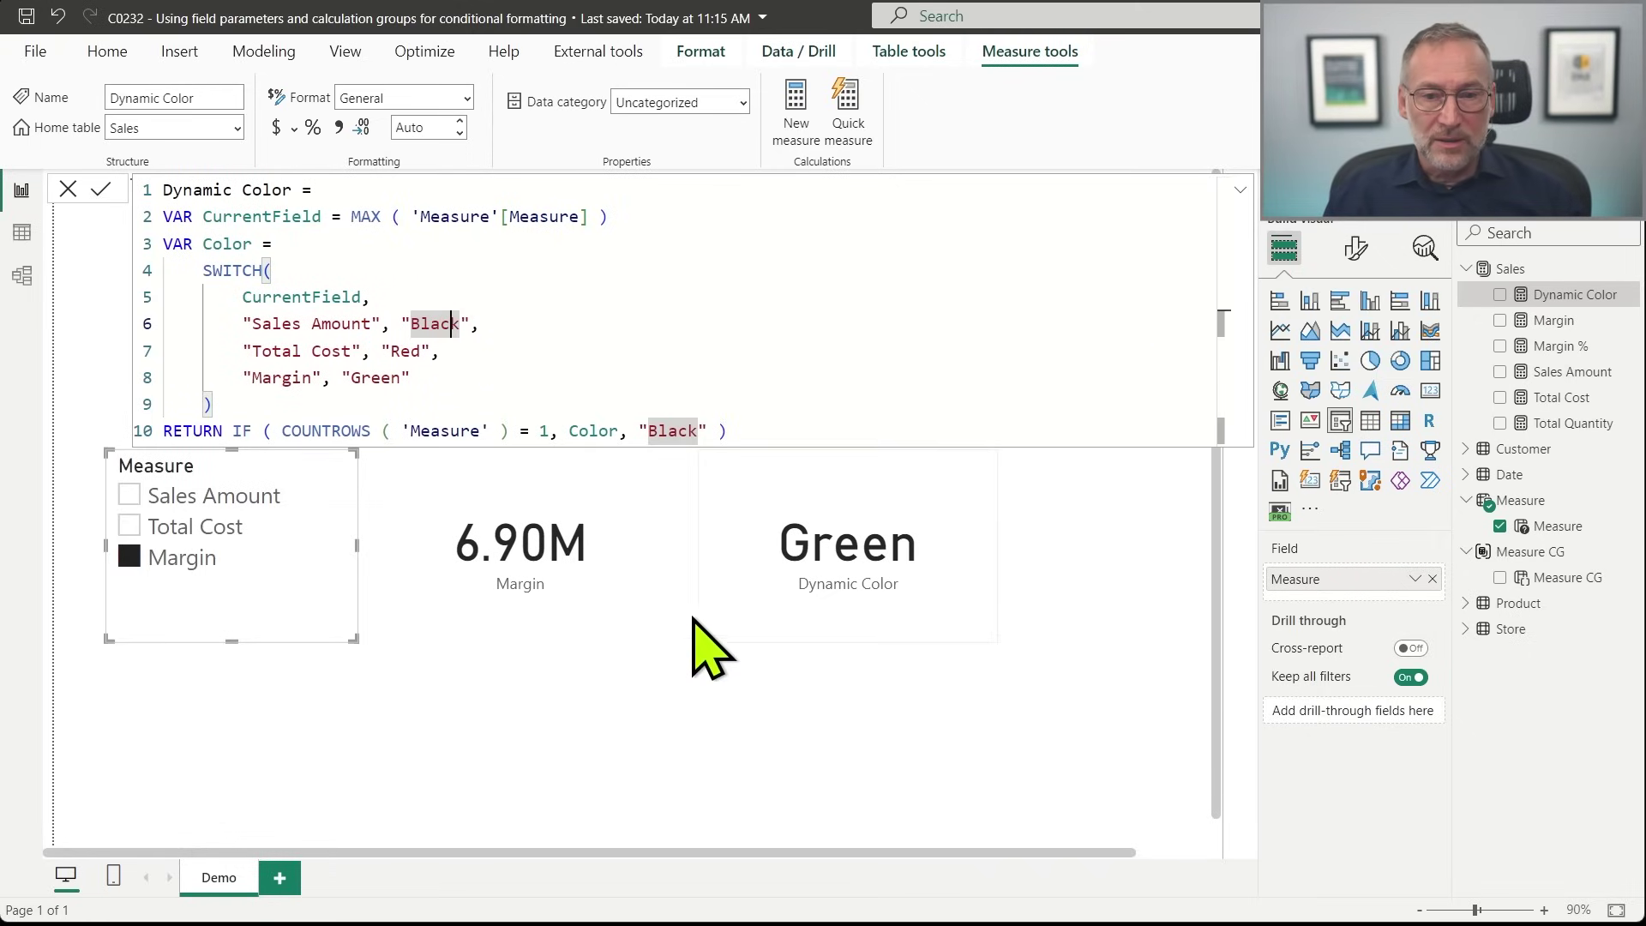
Open conditional formatting for the callout value color of the card showing the selected measure, and set the format style to Rules.
left_click(612, 628)
left_click(1356, 248)
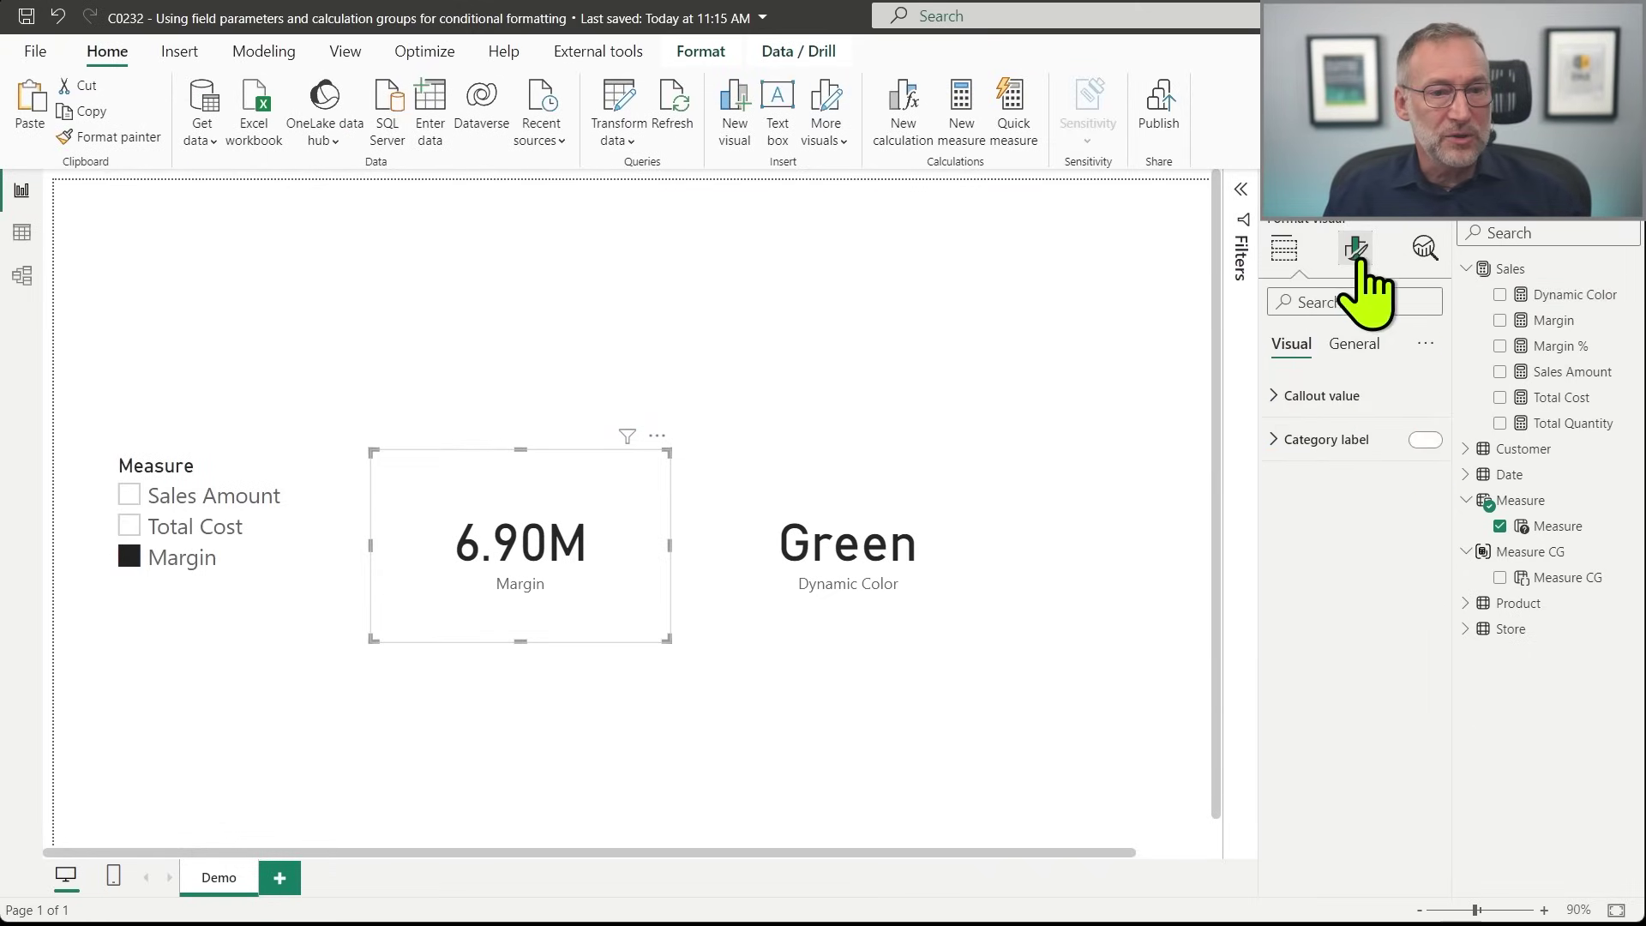
left_click(1278, 397)
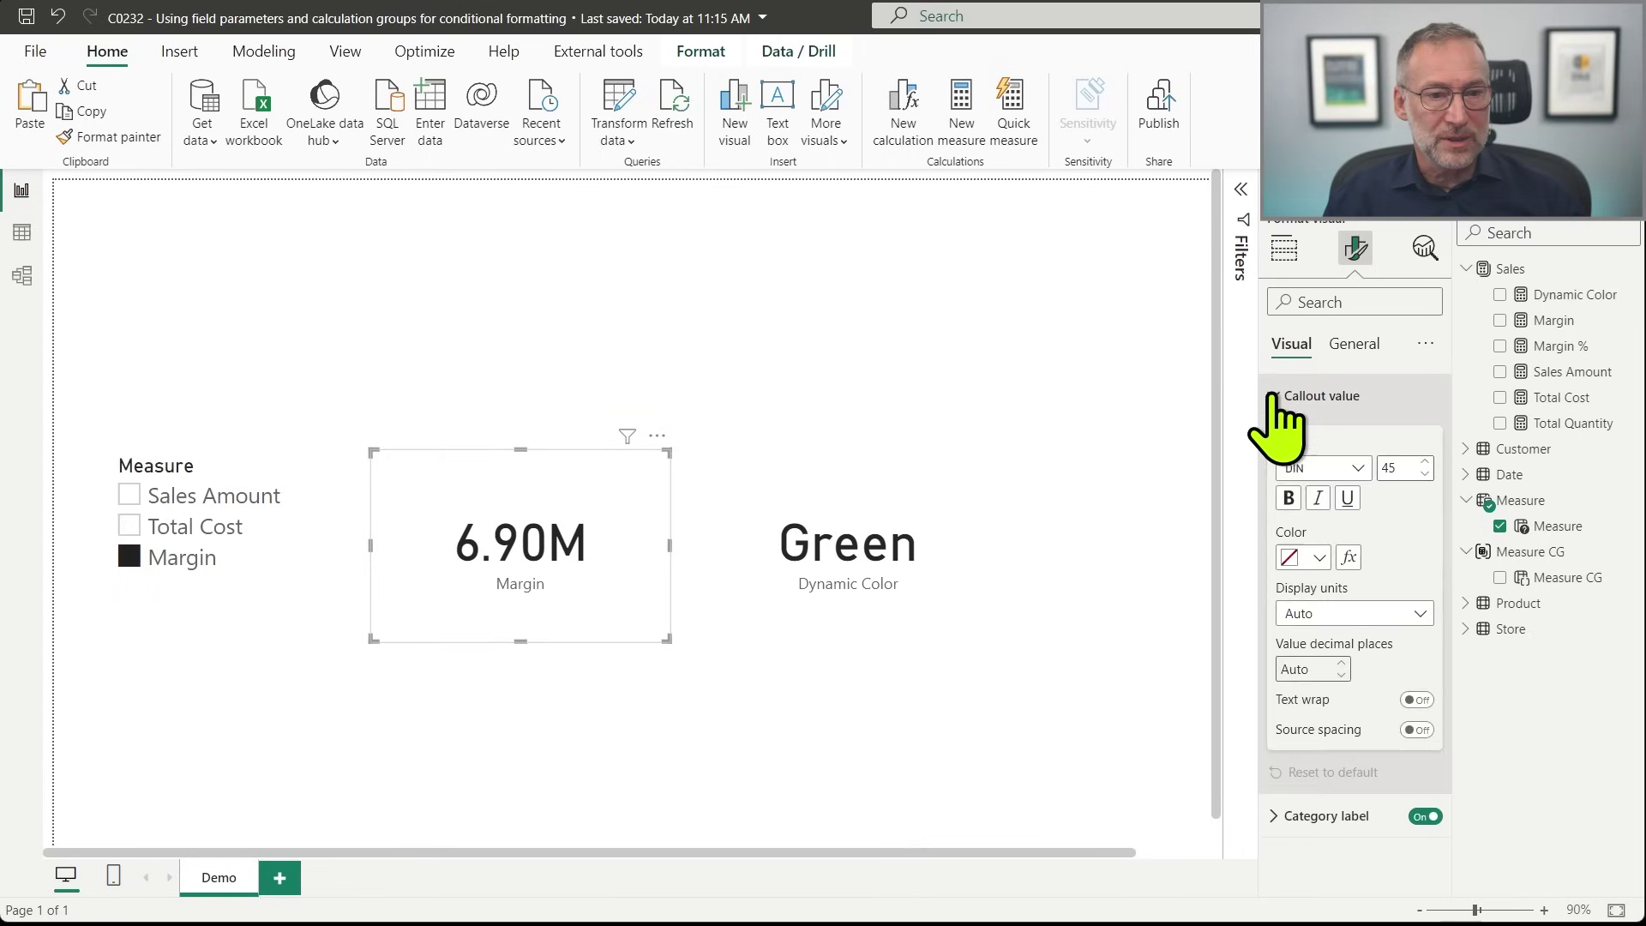
left_click(1349, 558)
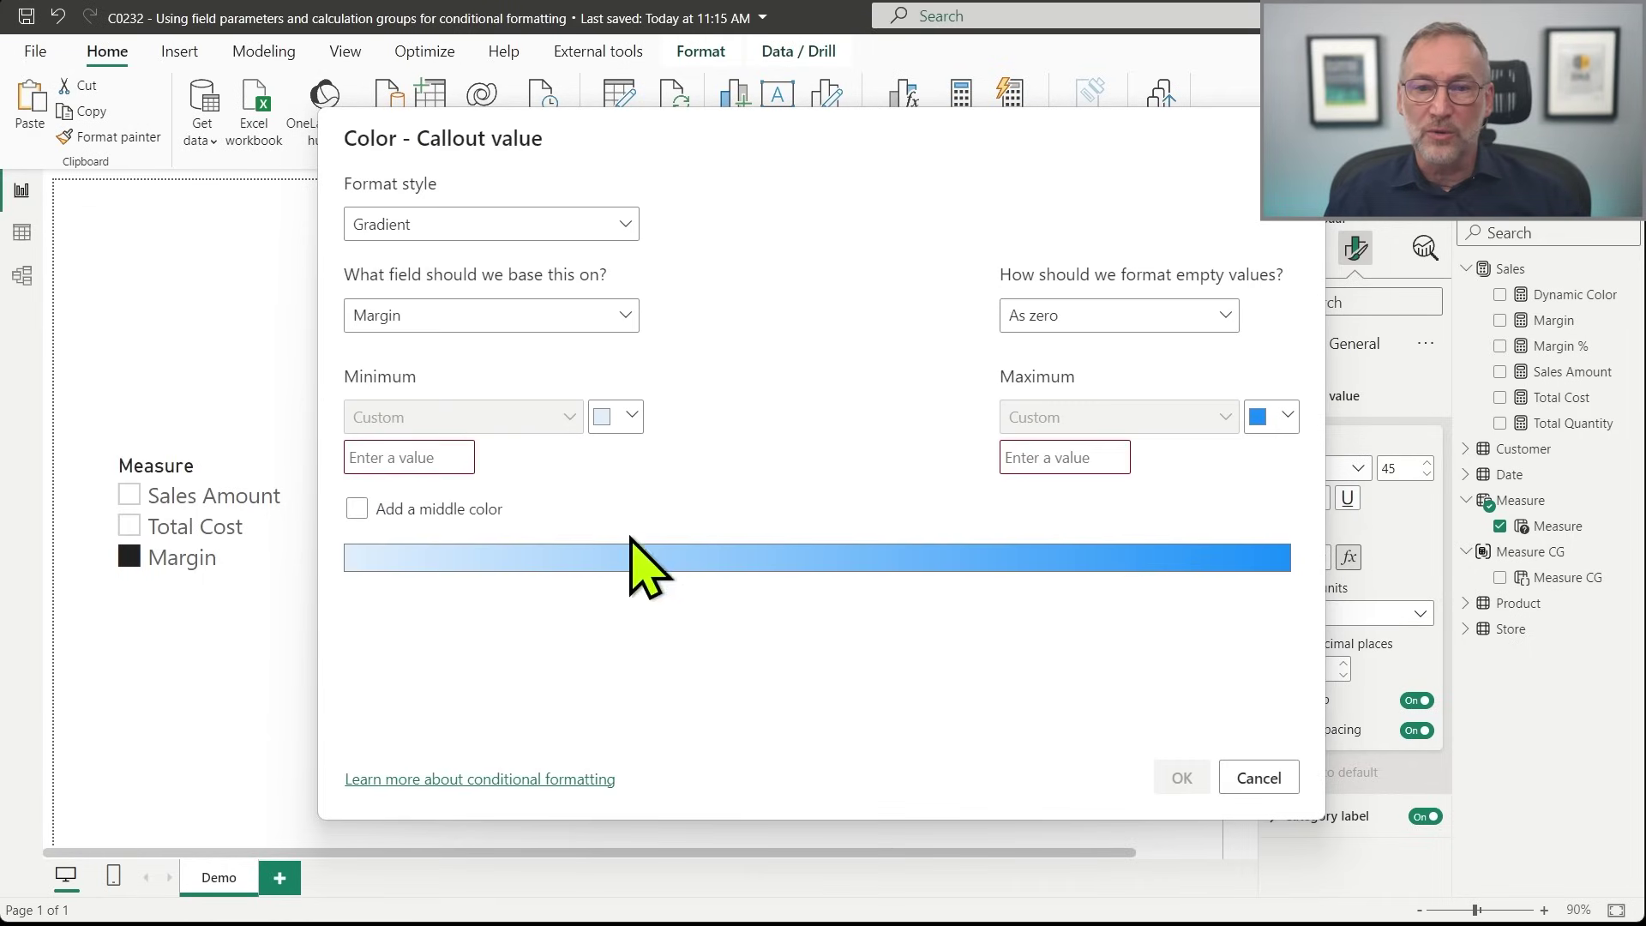
left_click(583, 315)
left_click(591, 317)
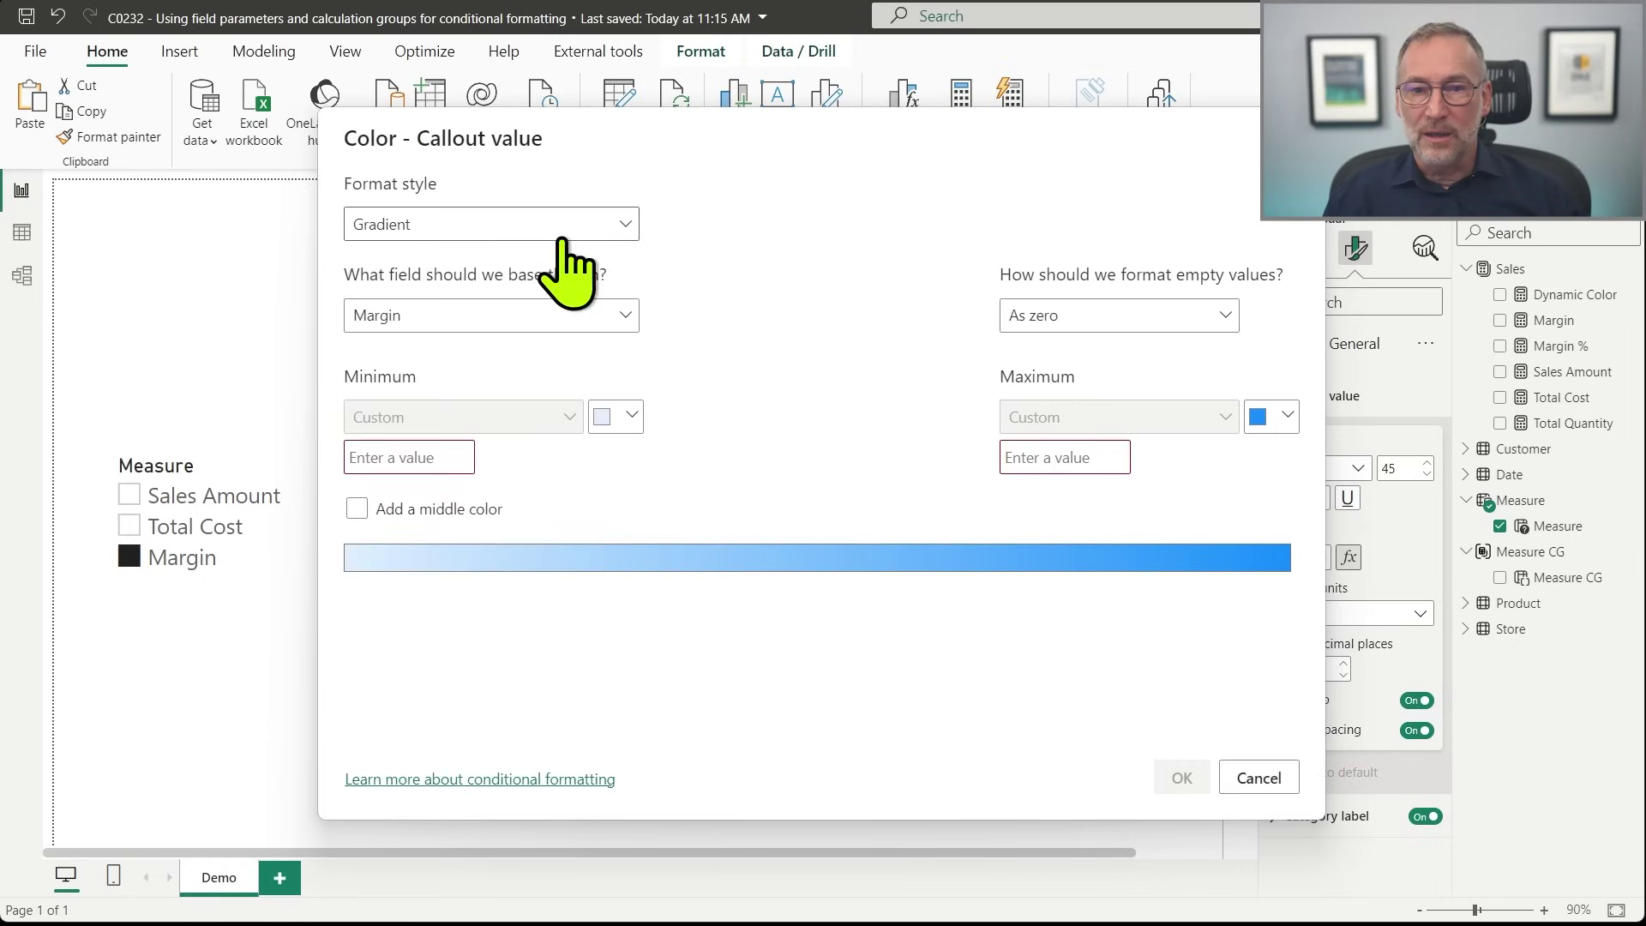
left_click(596, 224)
left_click(481, 293)
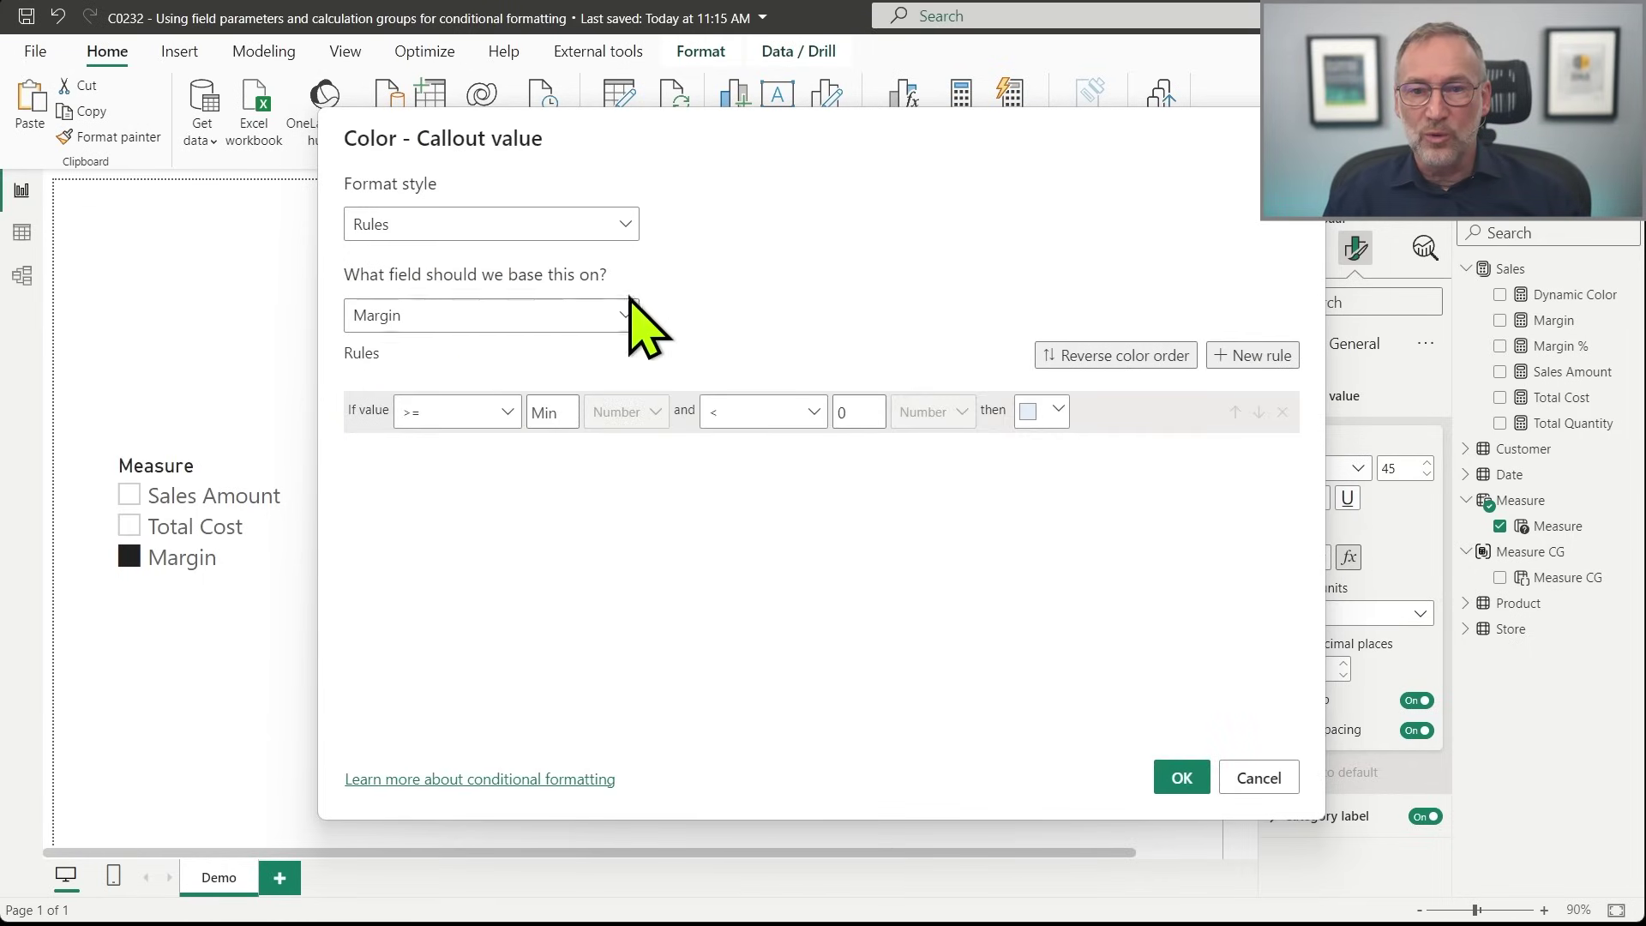
Base the rules on the Dynamic Color measure from Sales and make the first rule color the value Black in black.
left_click(618, 314)
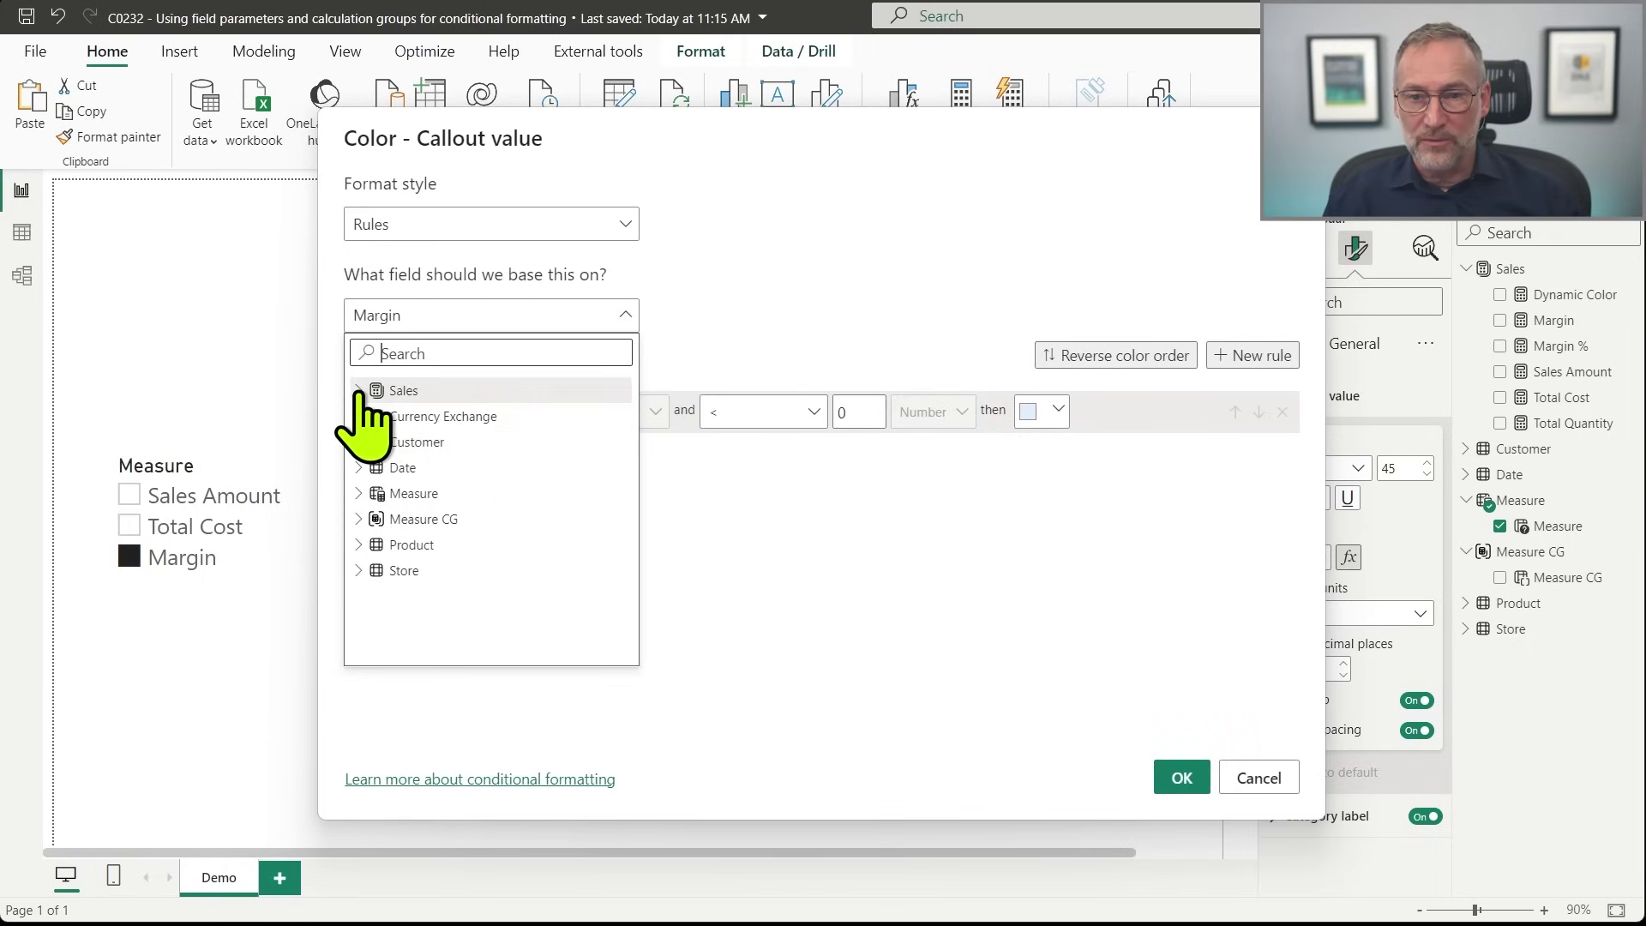
left_click(407, 393)
left_click(476, 493)
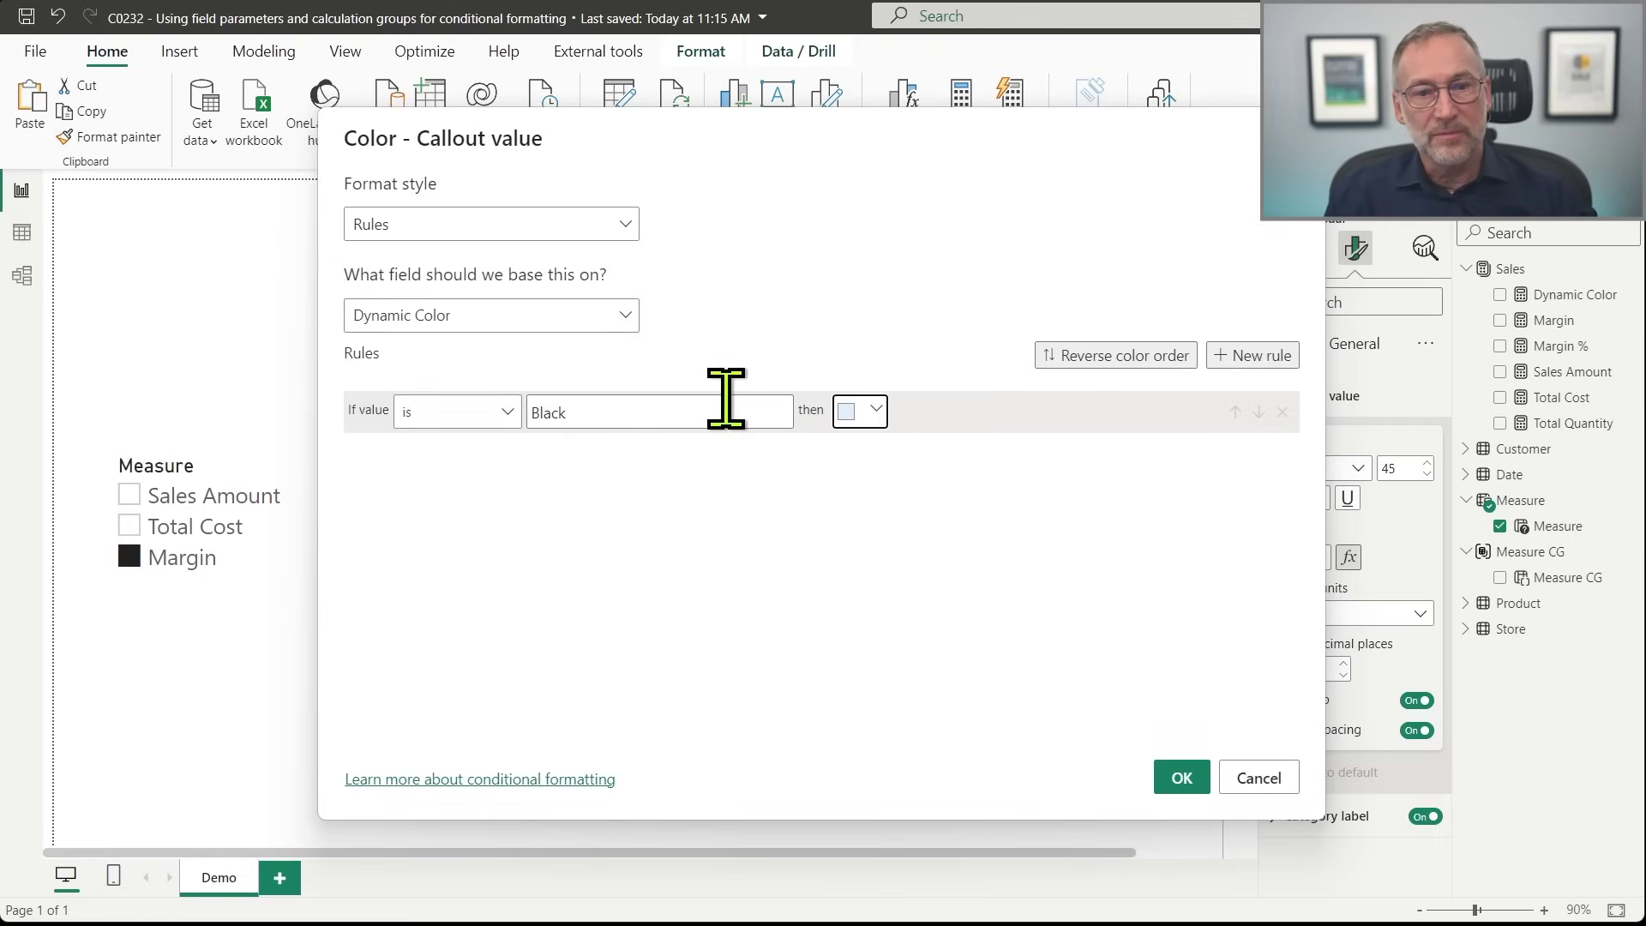
left_click(868, 410)
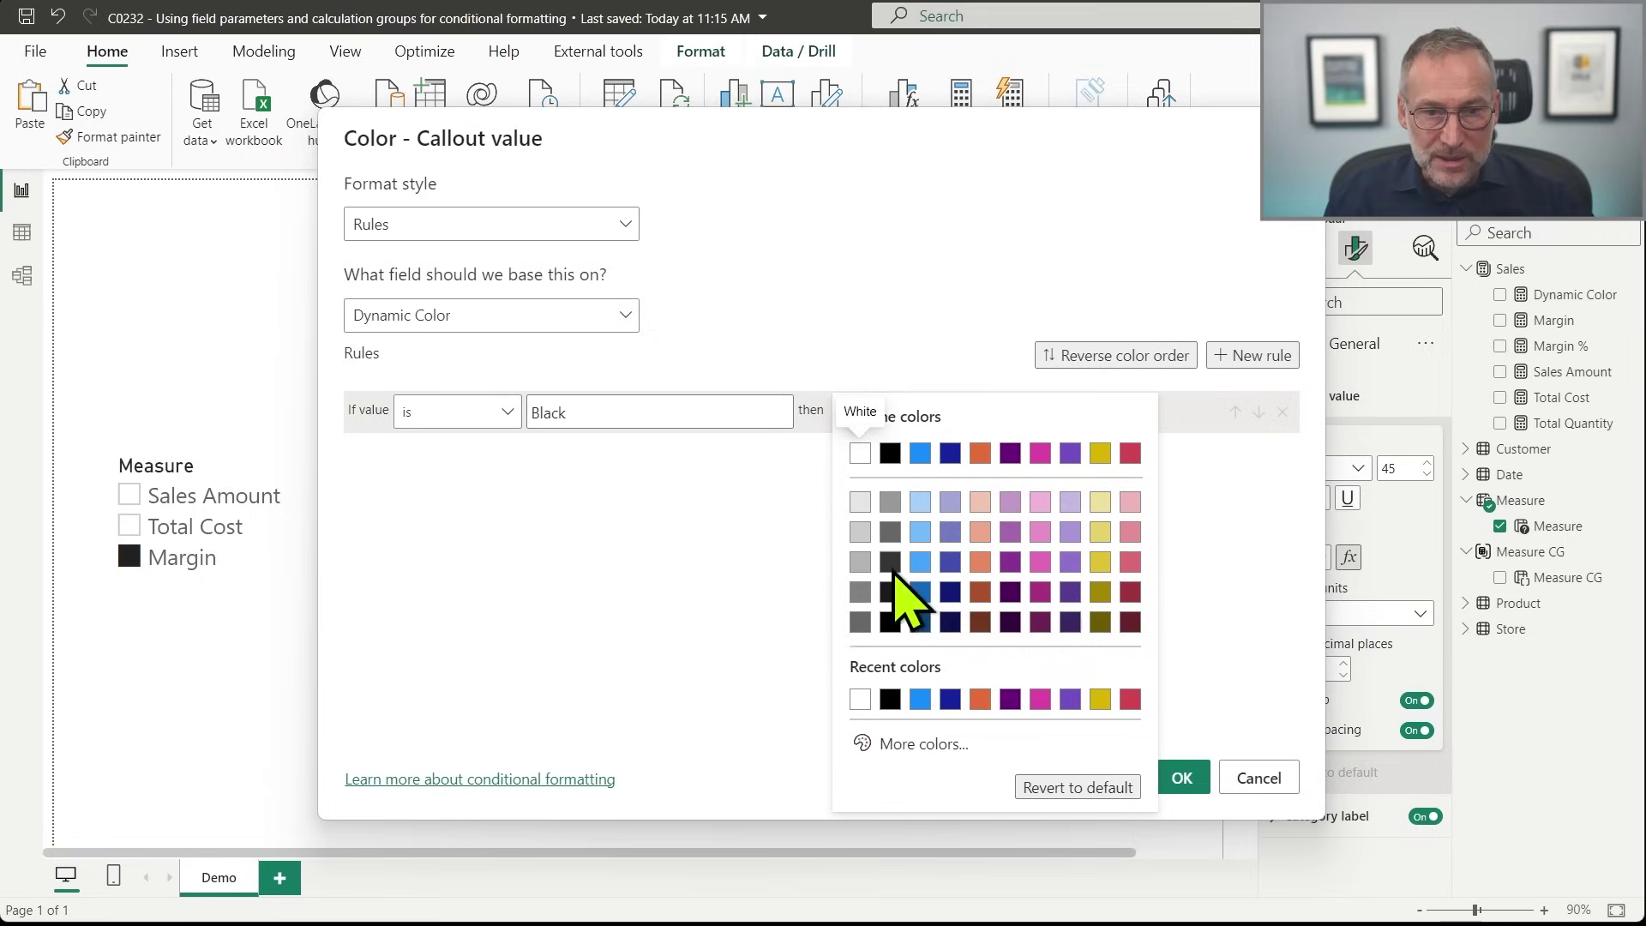
left_click(890, 453)
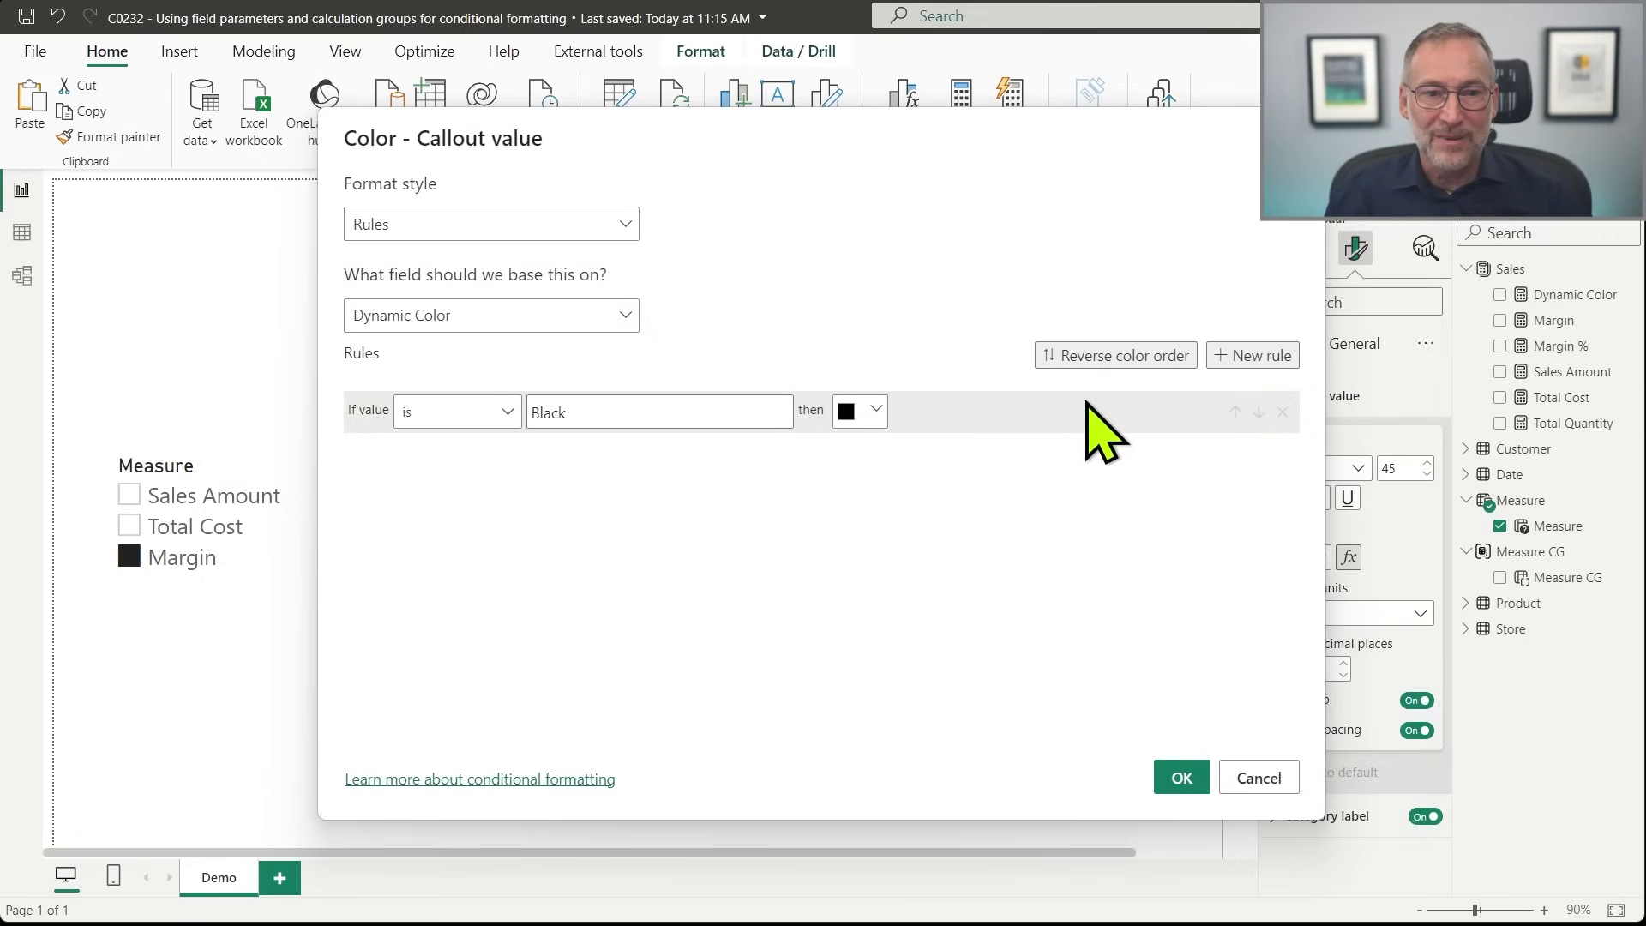
Add a second rule that colors the callout value magenta when the Dynamic Color value is Red.
left_click(1253, 355)
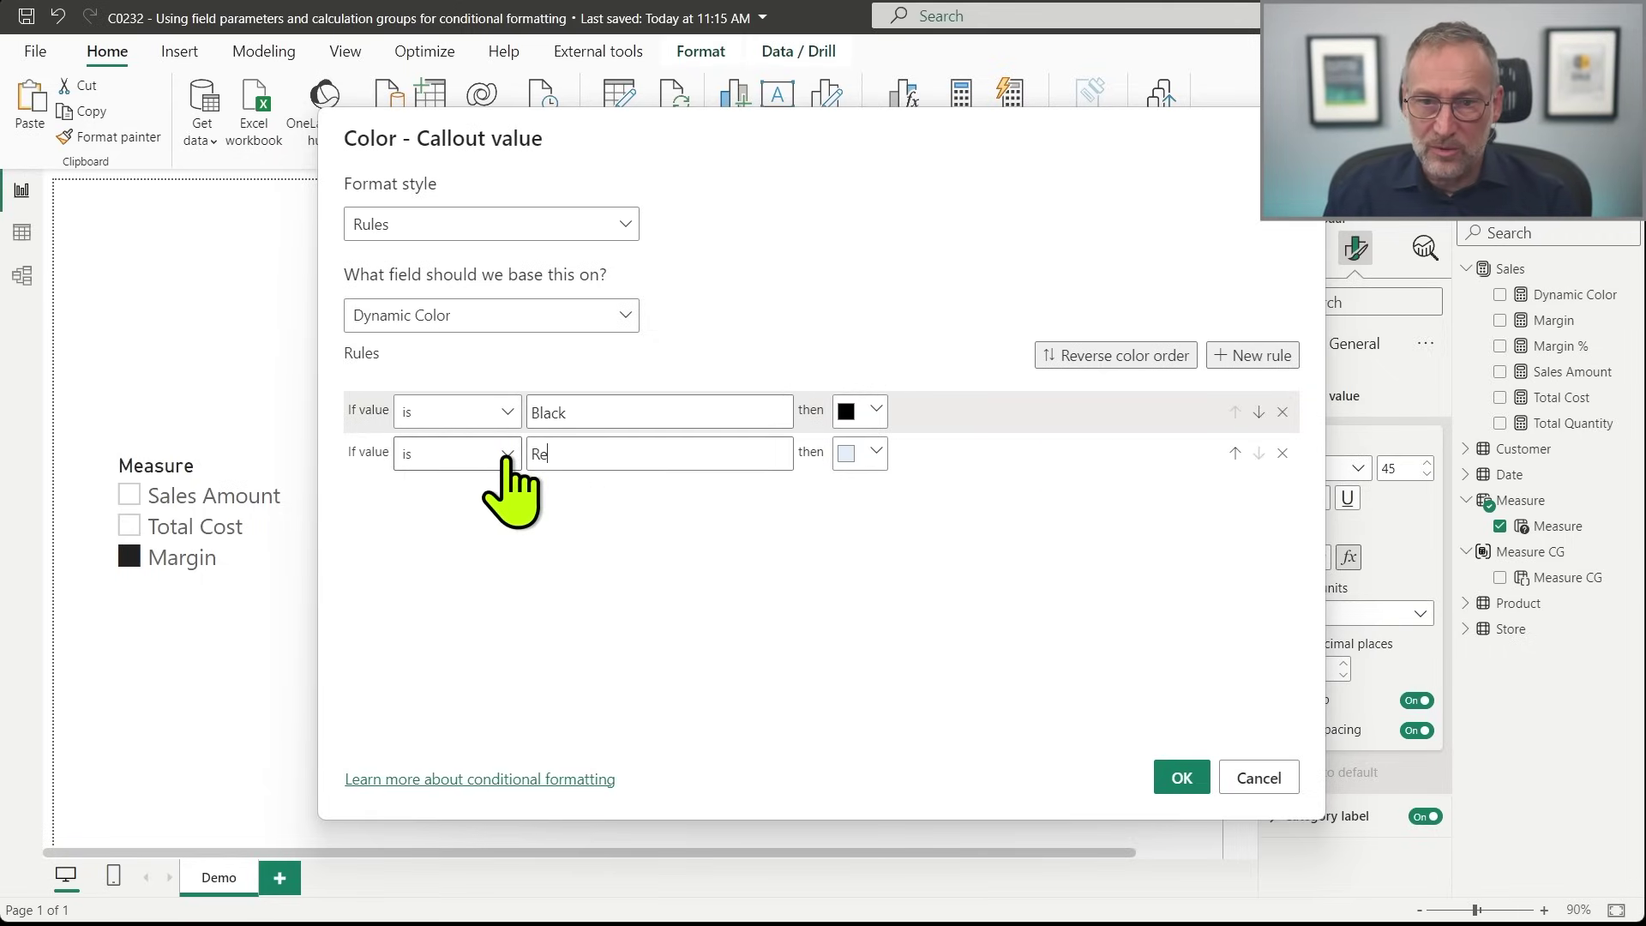
left_click(860, 453)
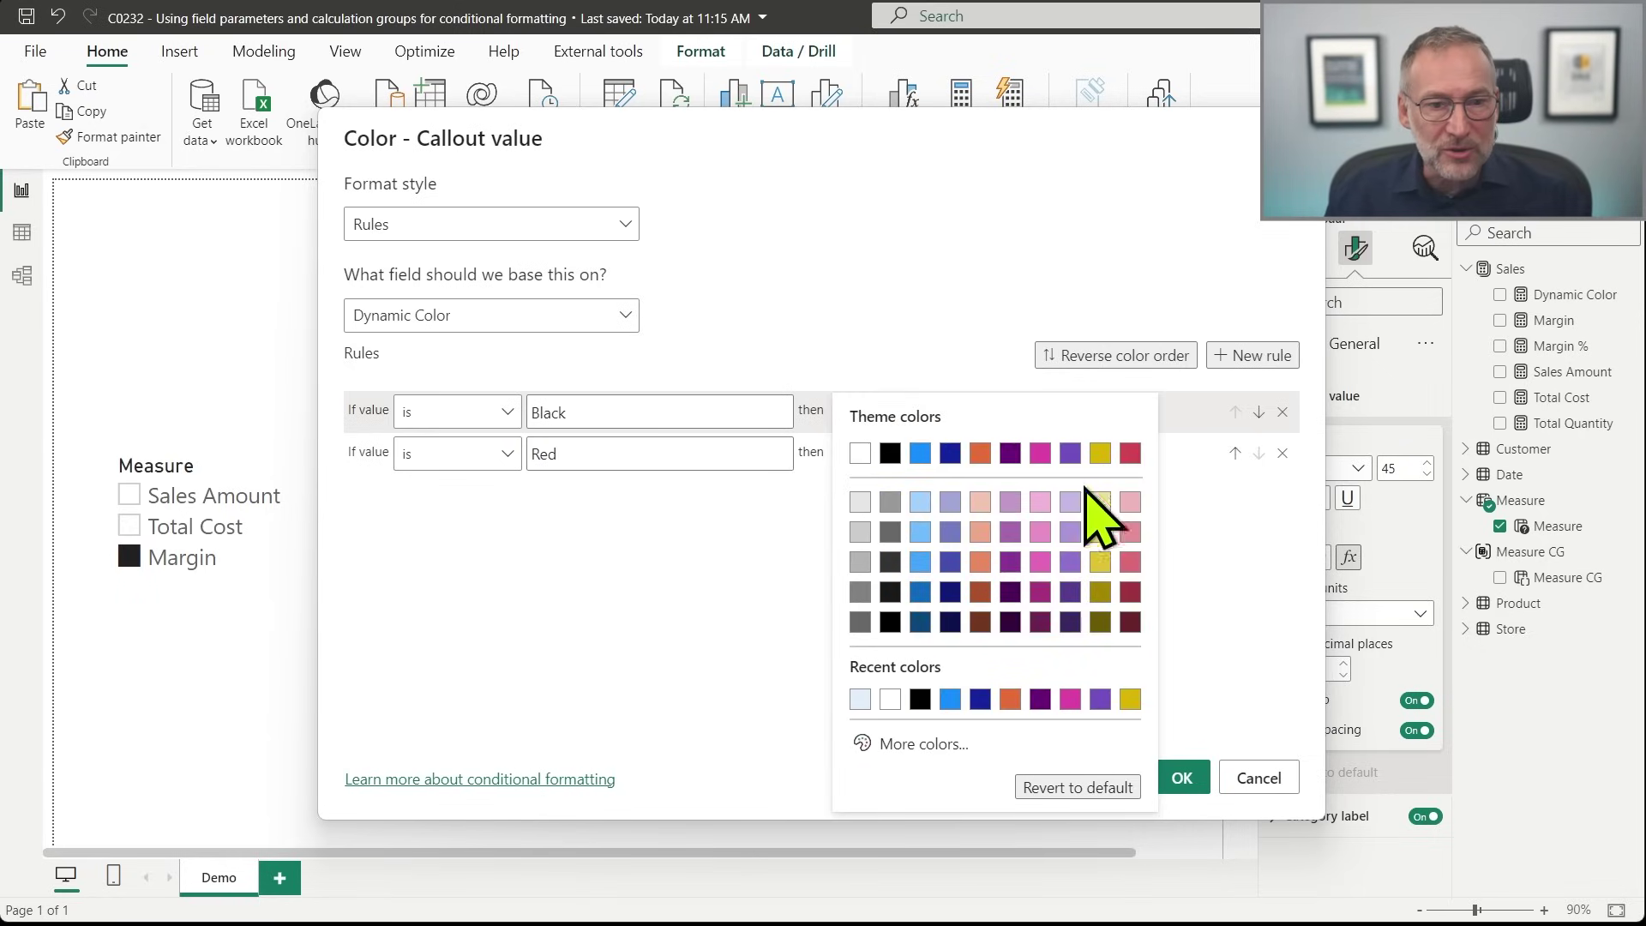
left_click(1040, 455)
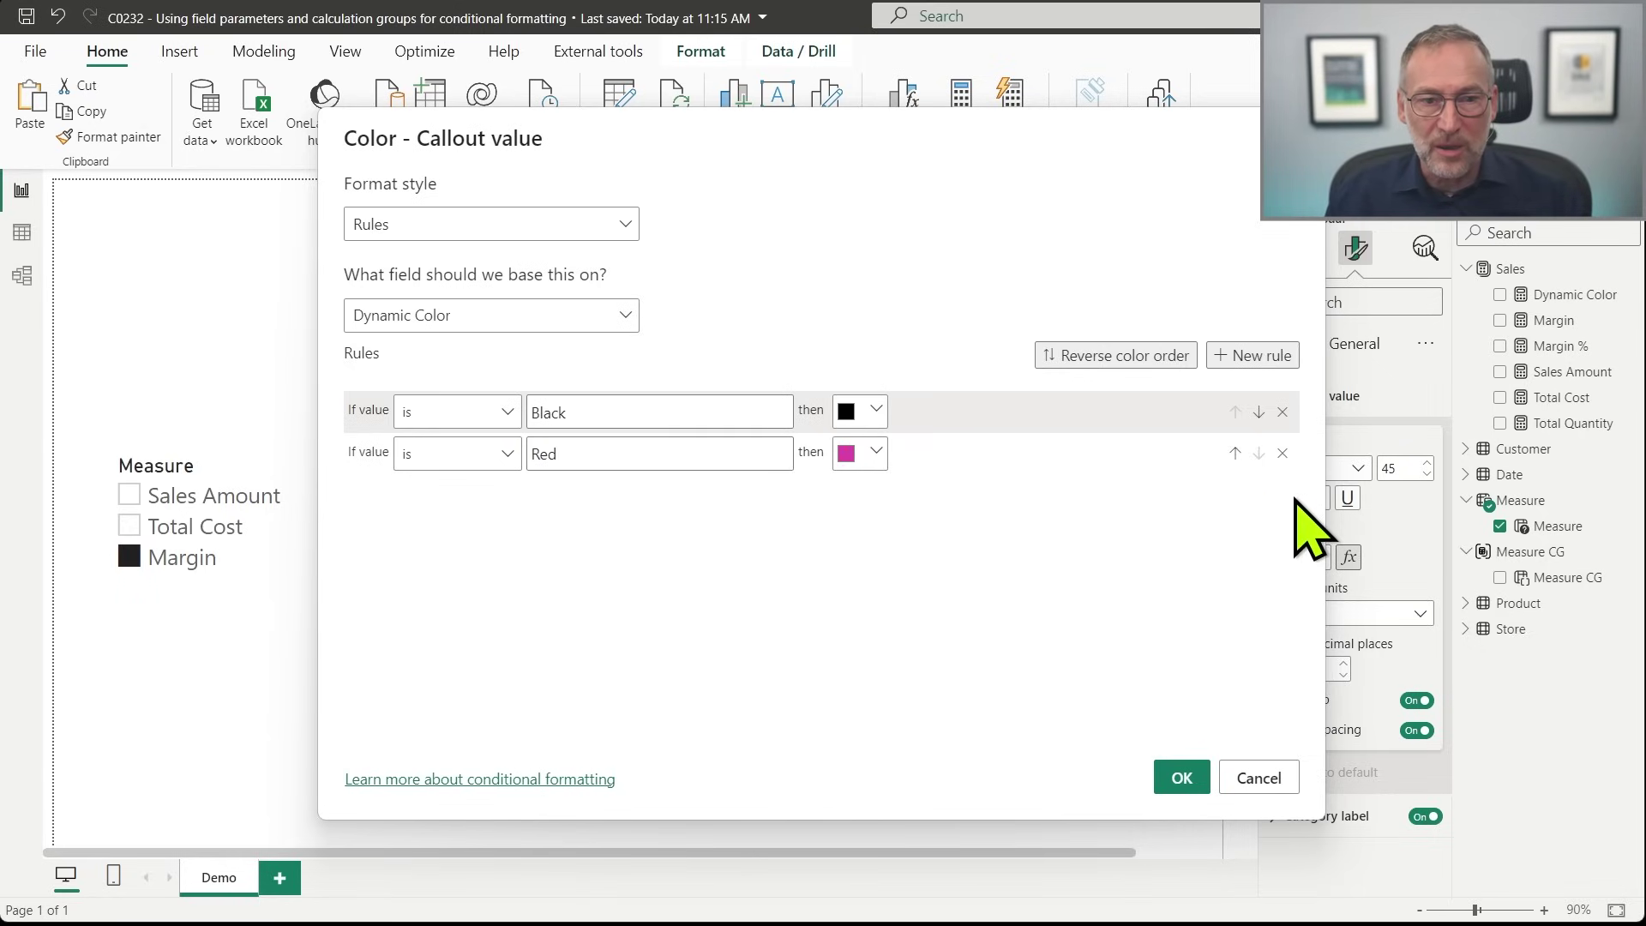
Add a third rule that gives the value Green a custom bright green color, and apply the callout value rules.
left_click(1250, 356)
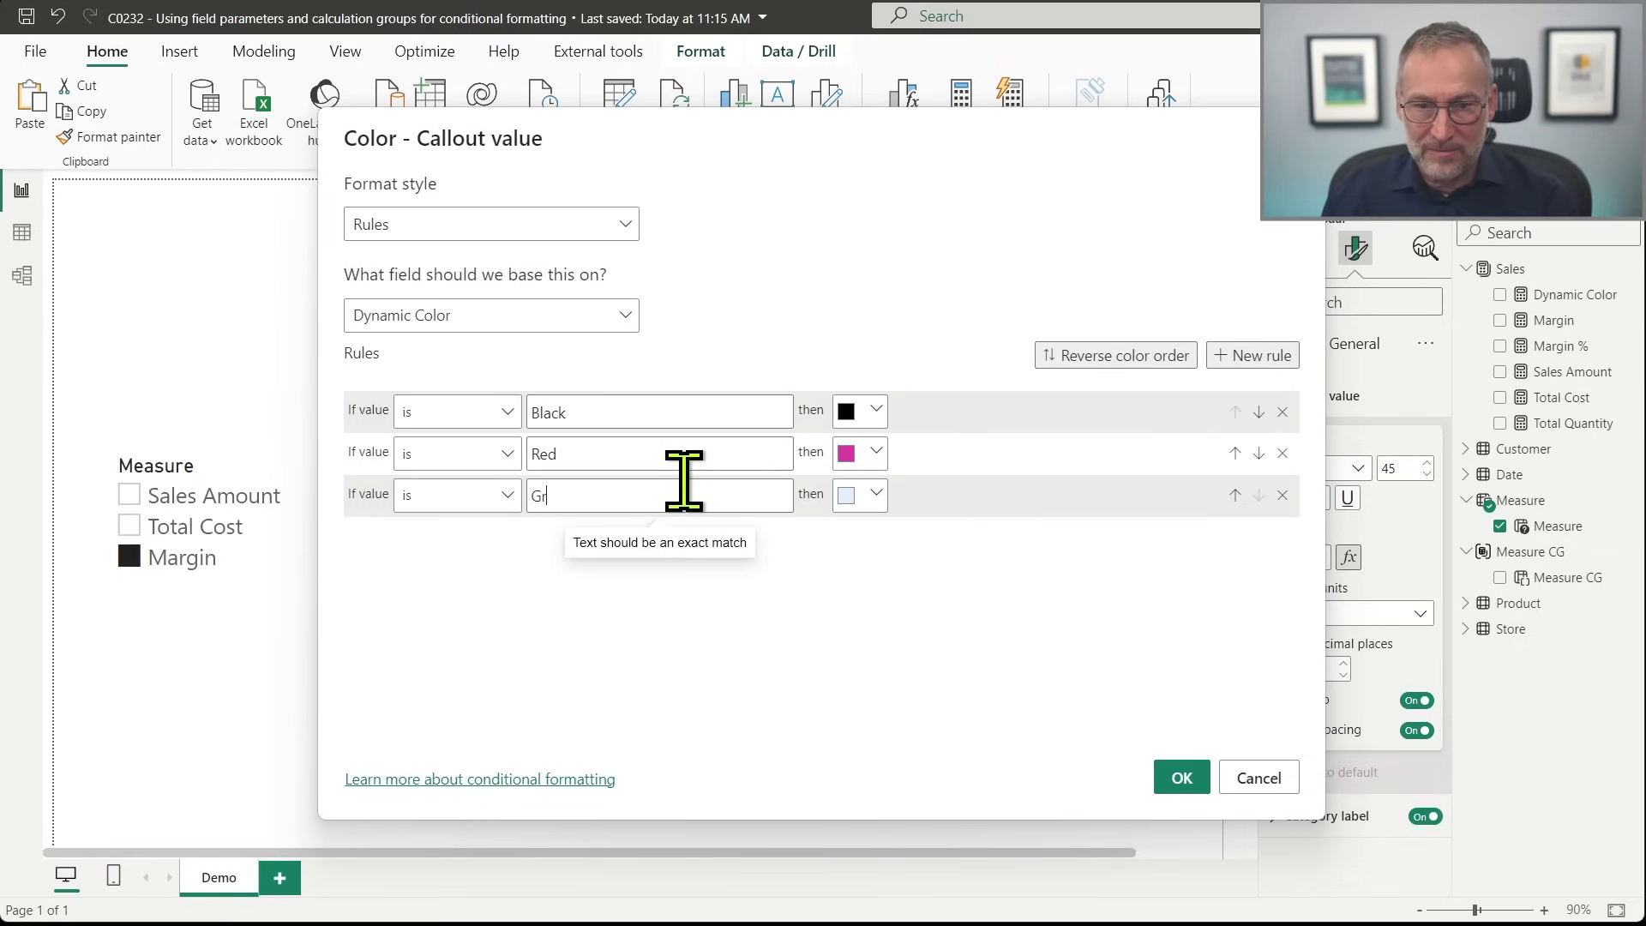
type("Green")
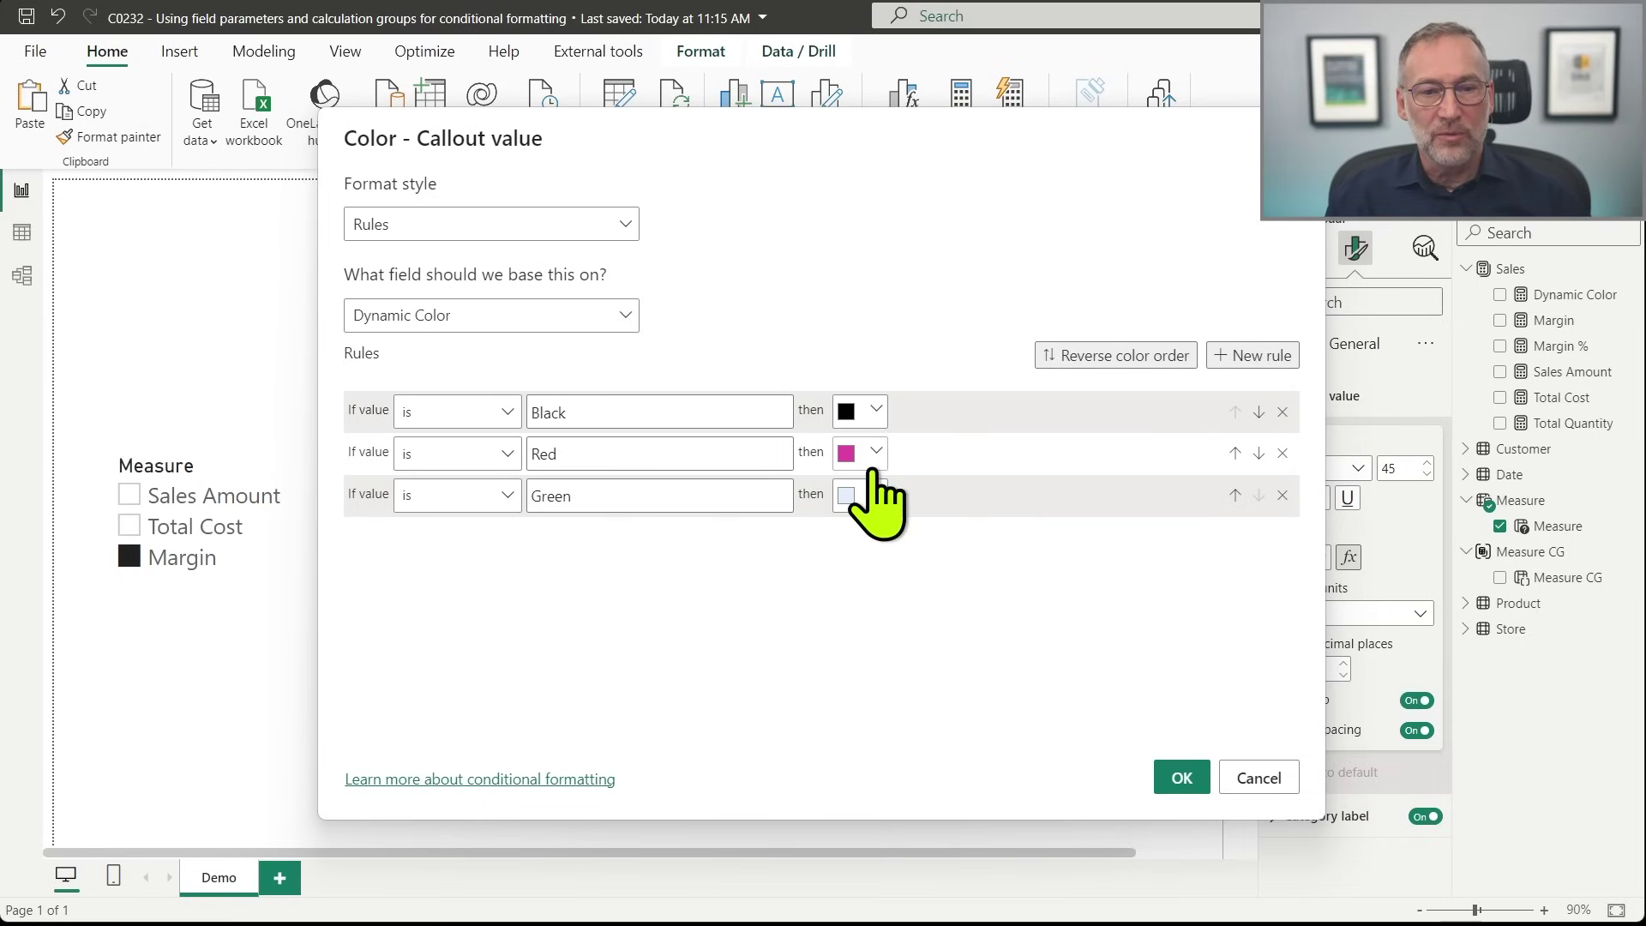
left_click(870, 497)
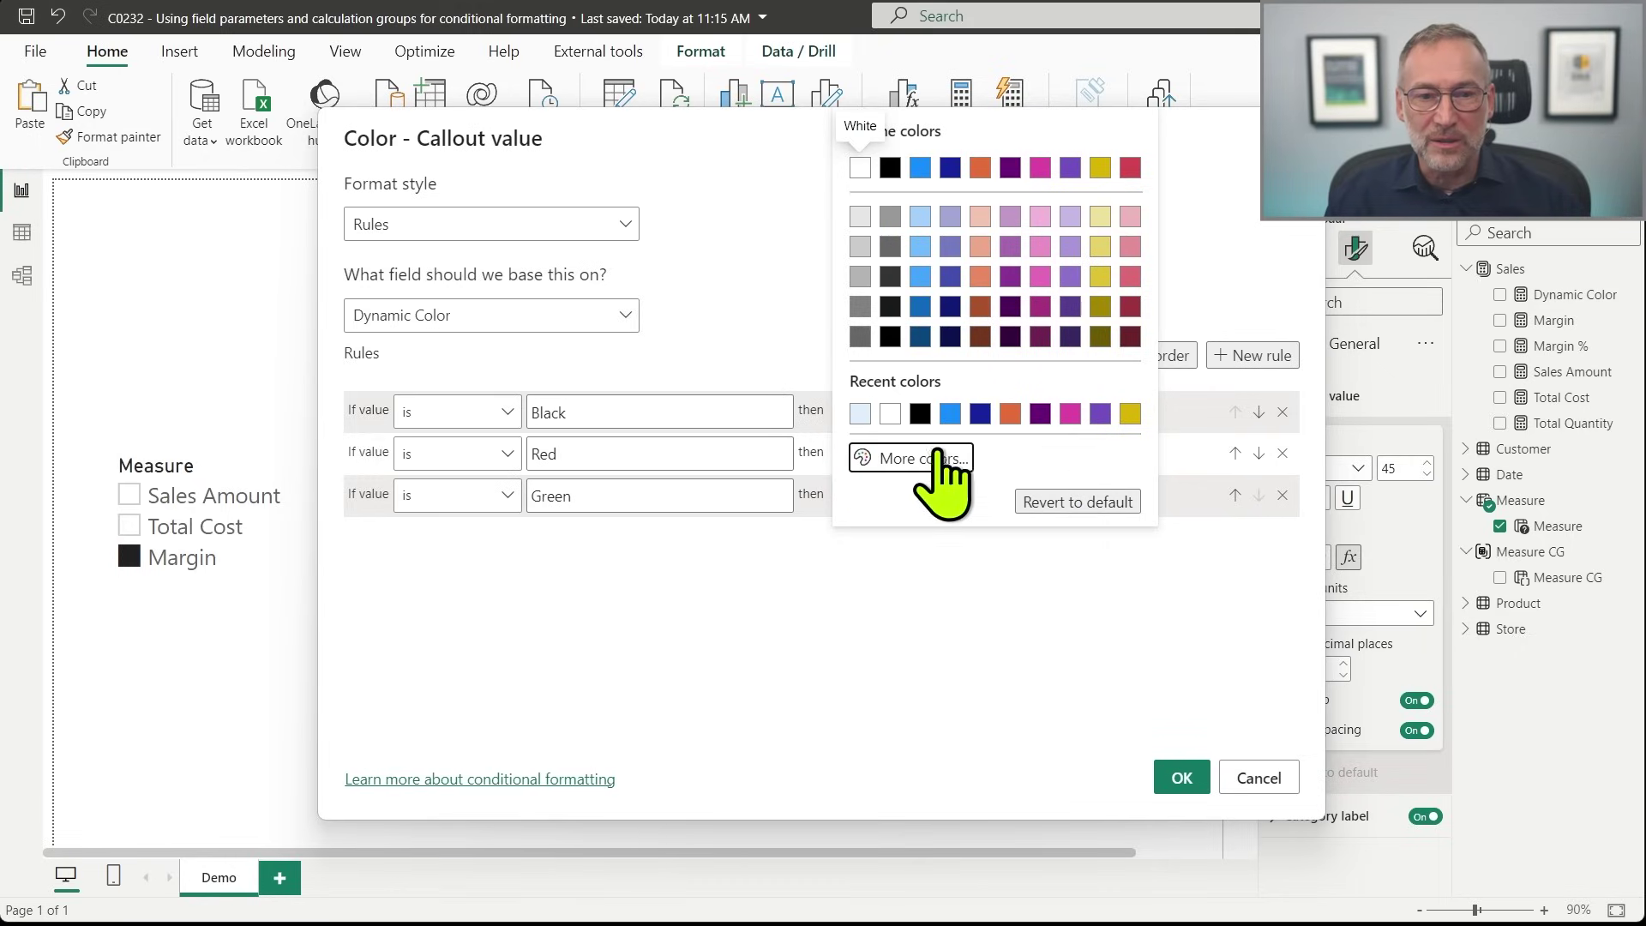
left_click(871, 459)
left_click_drag(1027, 387, 932, 388)
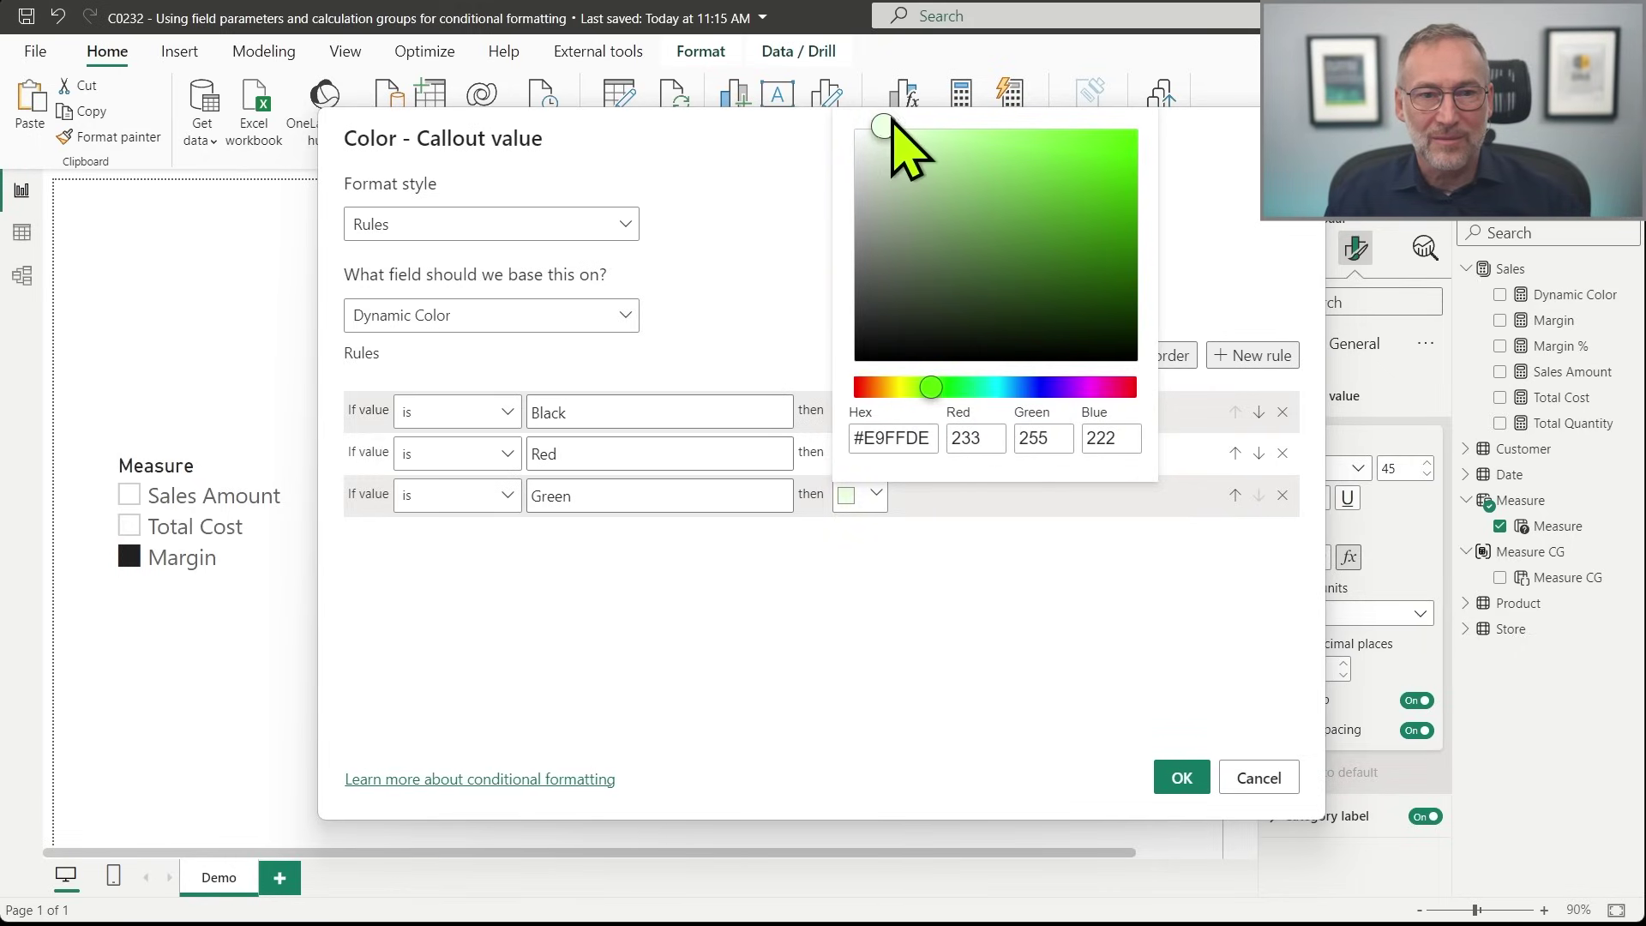
left_click_drag(893, 156, 1158, 176)
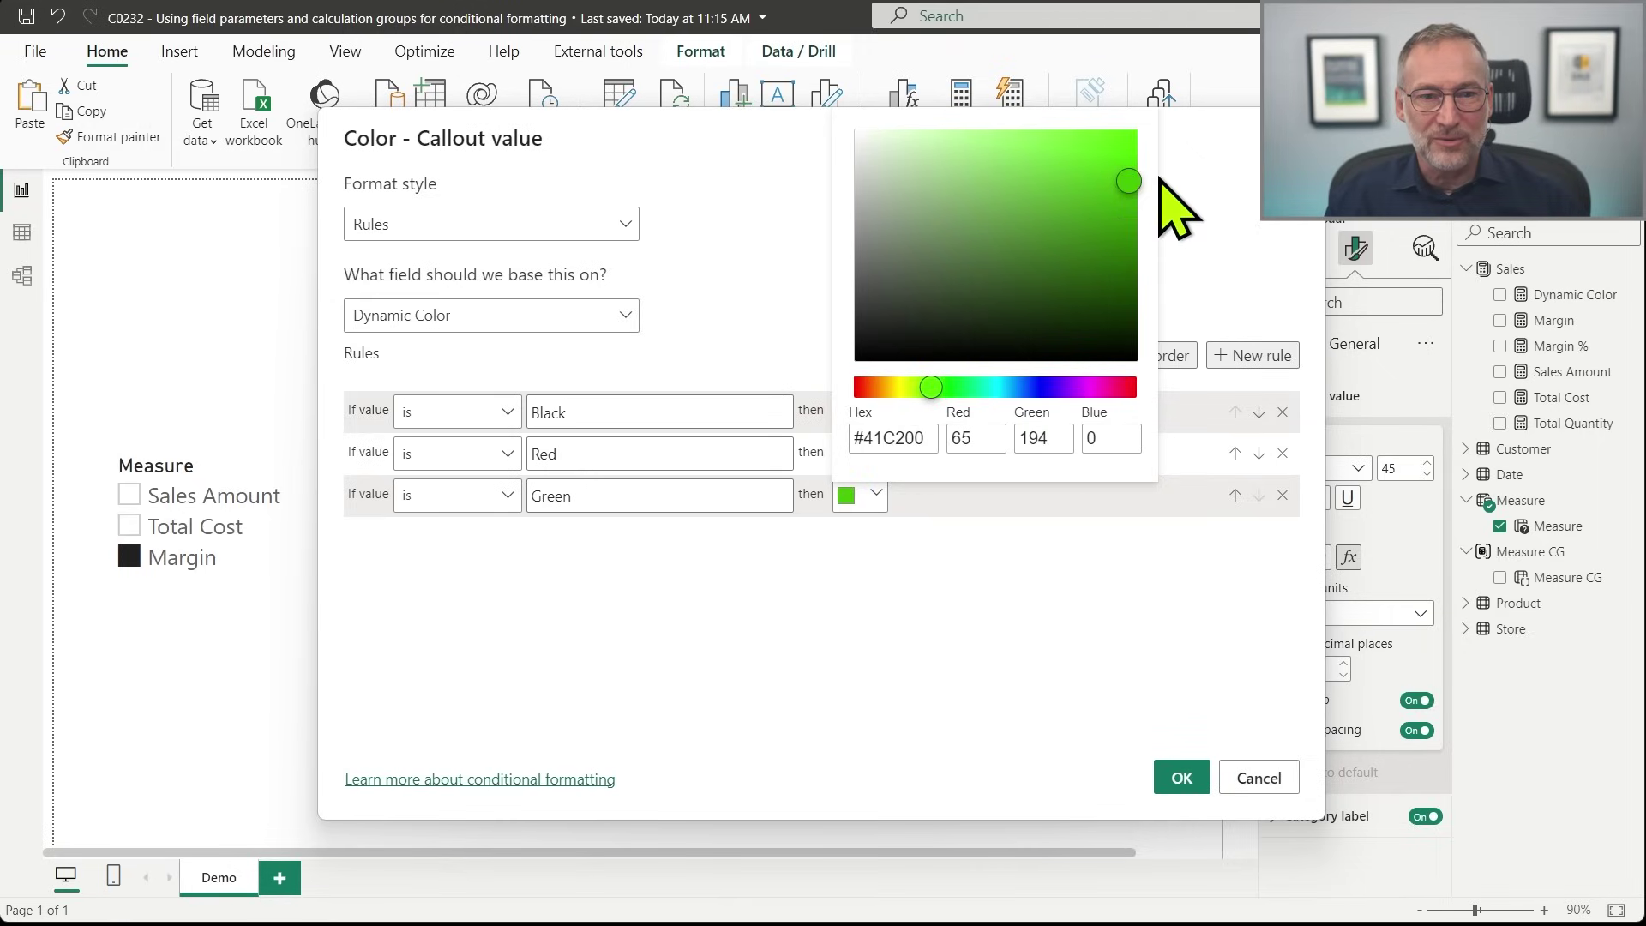
left_click(1182, 780)
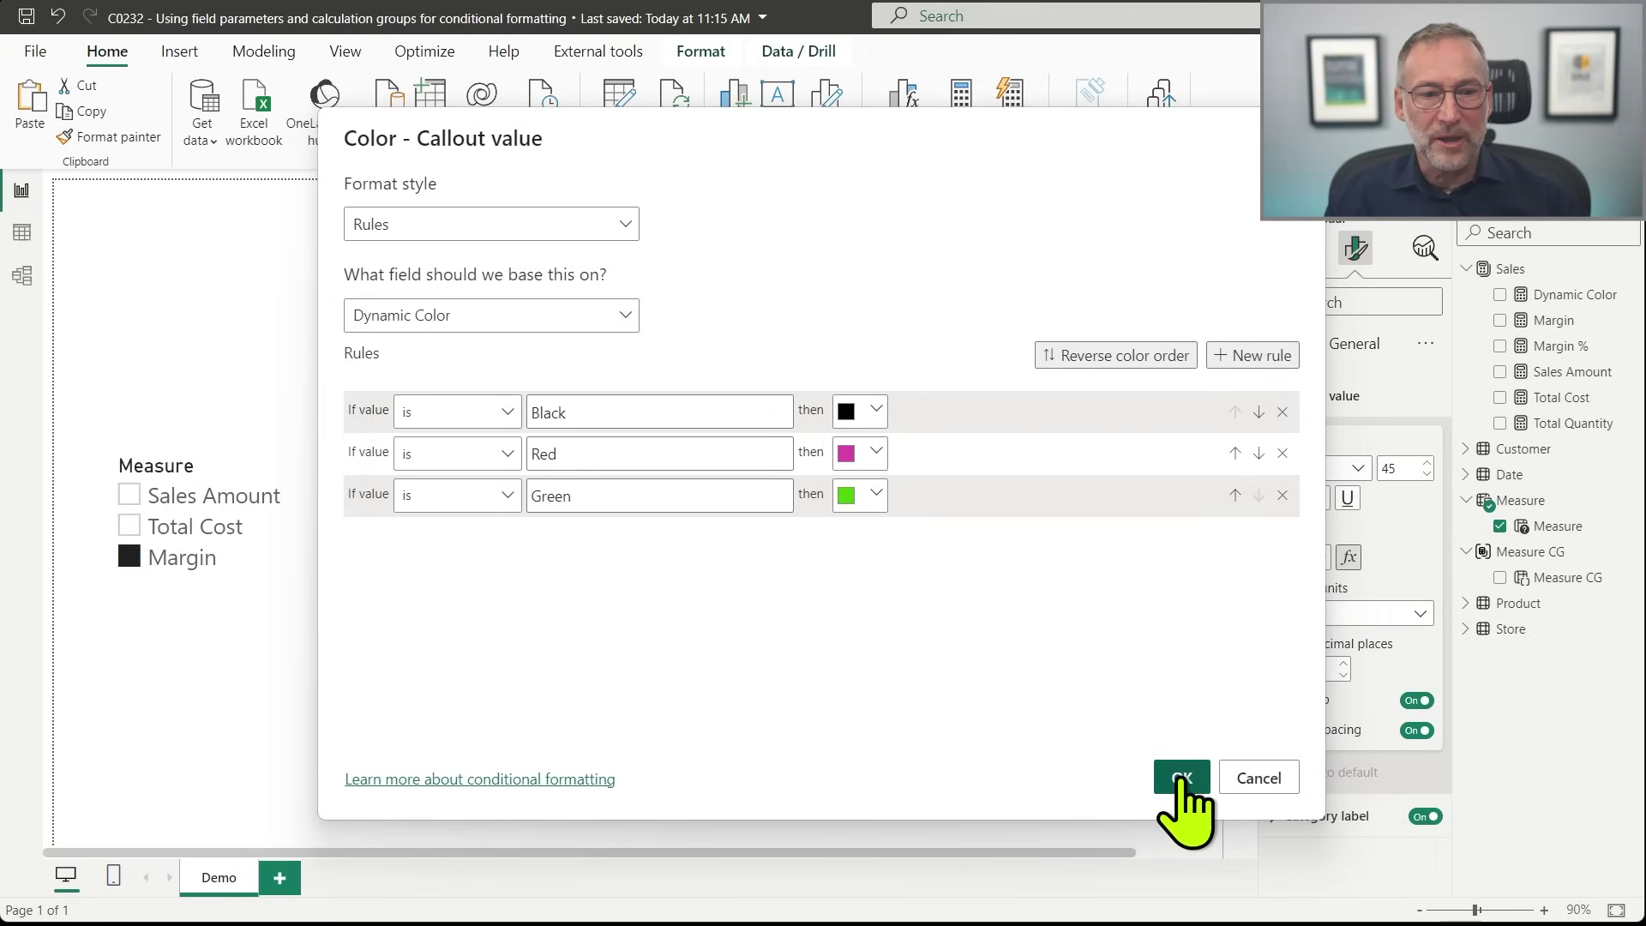
left_click(1182, 780)
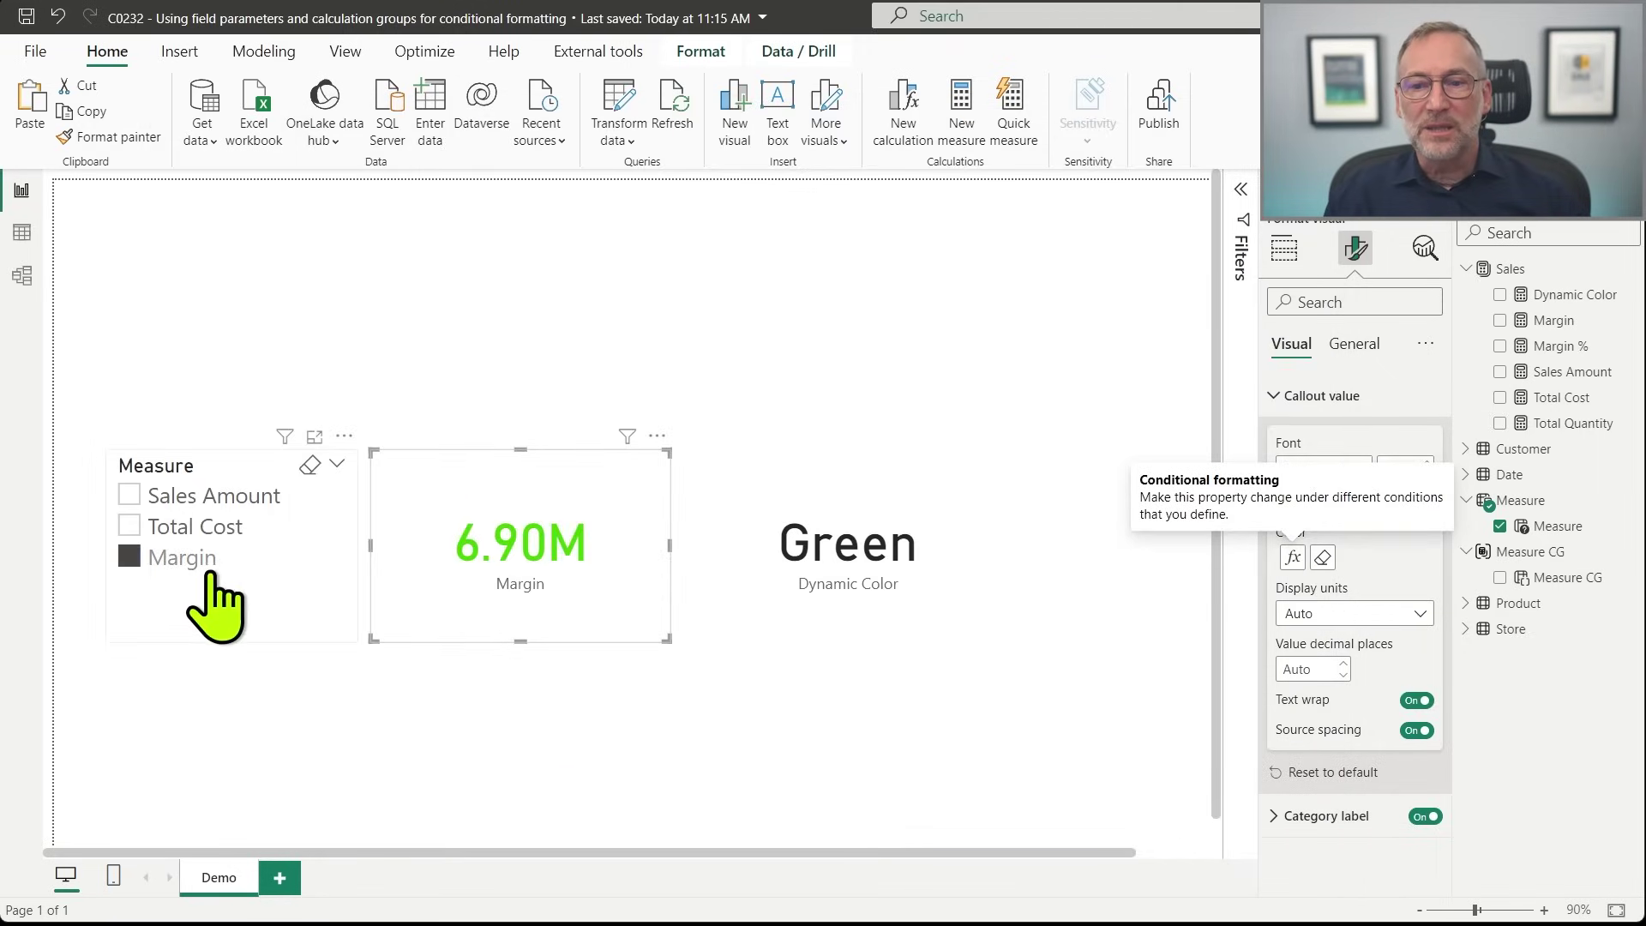
Check the card's callout color for different Measure slicer selections, leaving Total Cost selected.
left_click(185, 527)
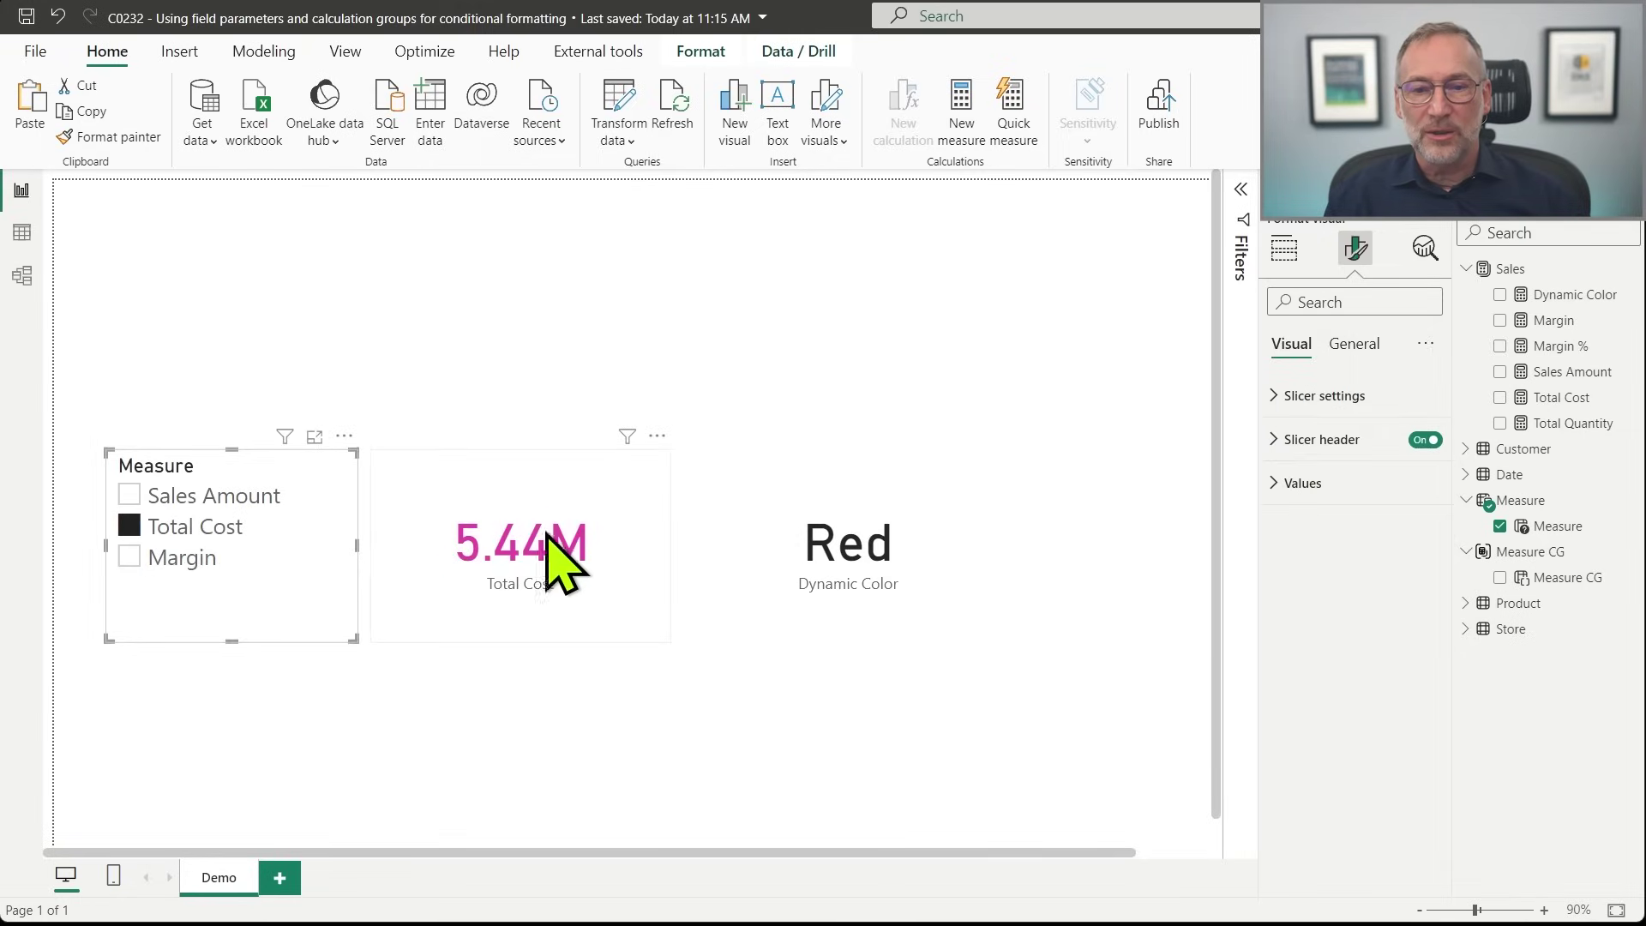
left_click(172, 497)
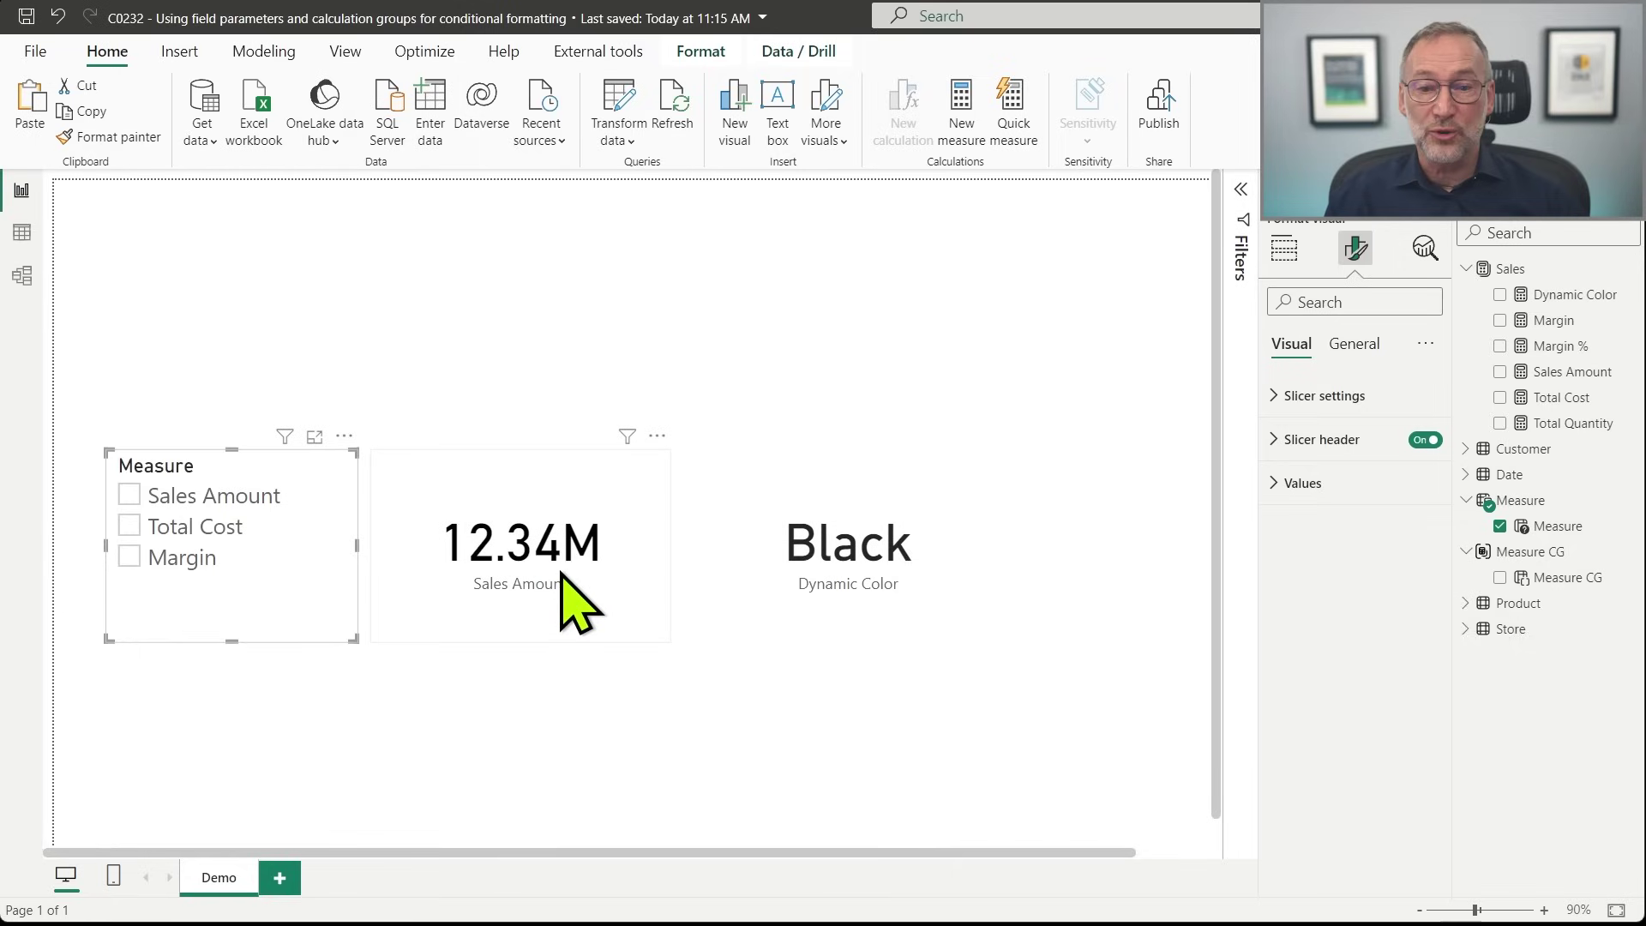
left_click(184, 530)
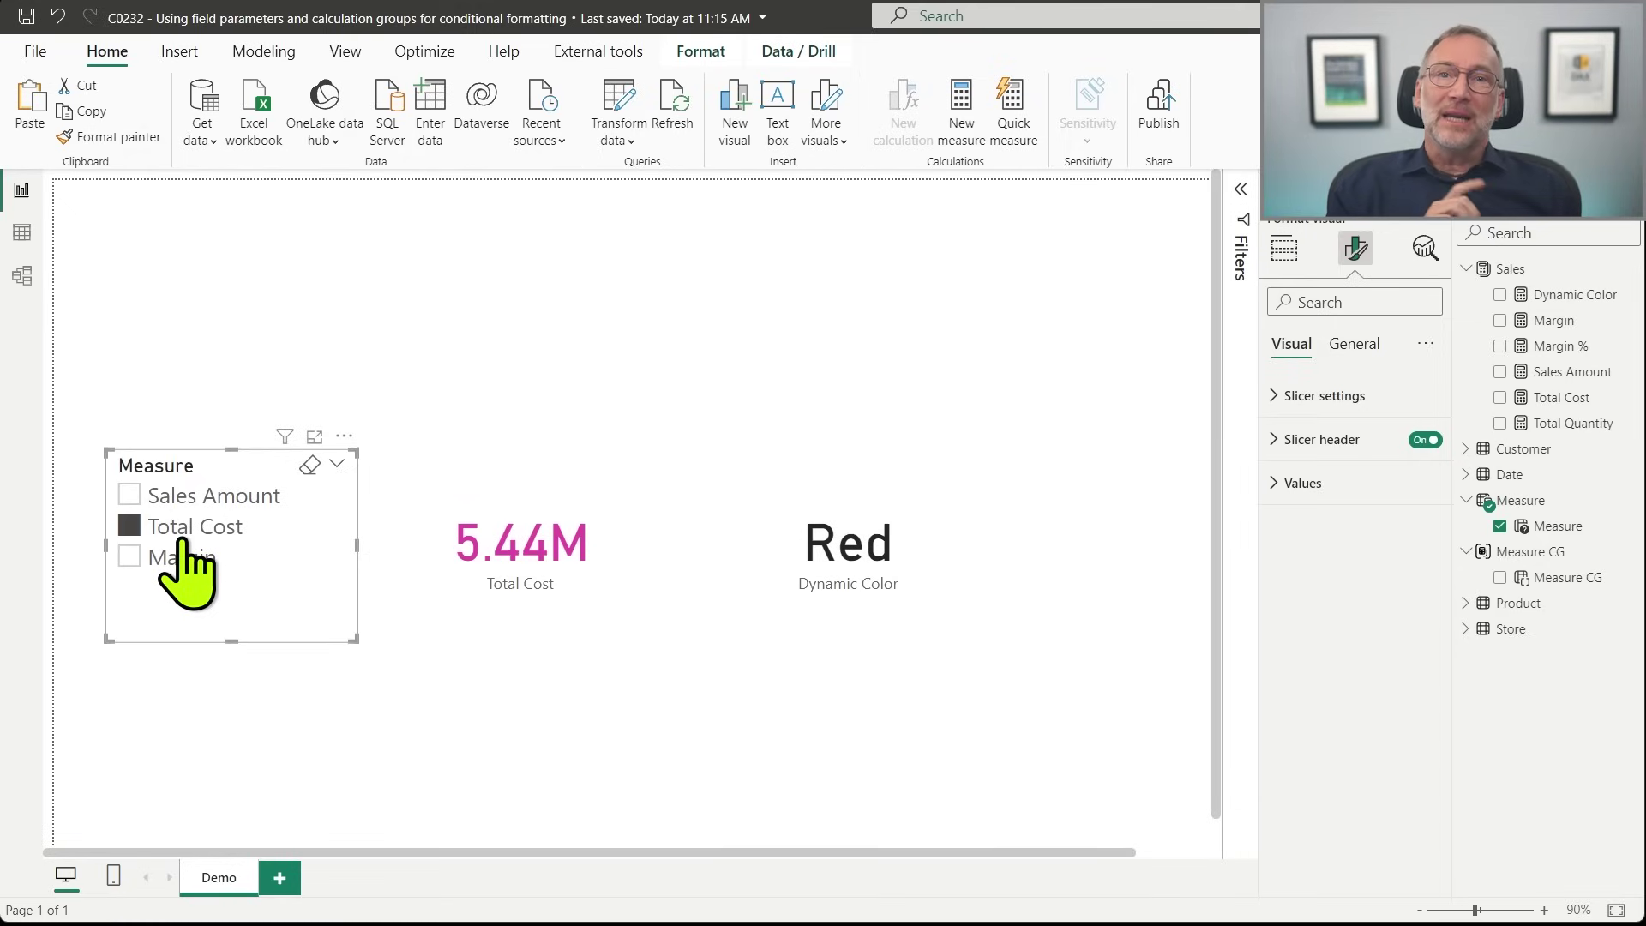
Try SELECTEDVALUE instead of MAX for the CurrentField variable in the Dynamic Color measure, and commit it.
left_click(1574, 296)
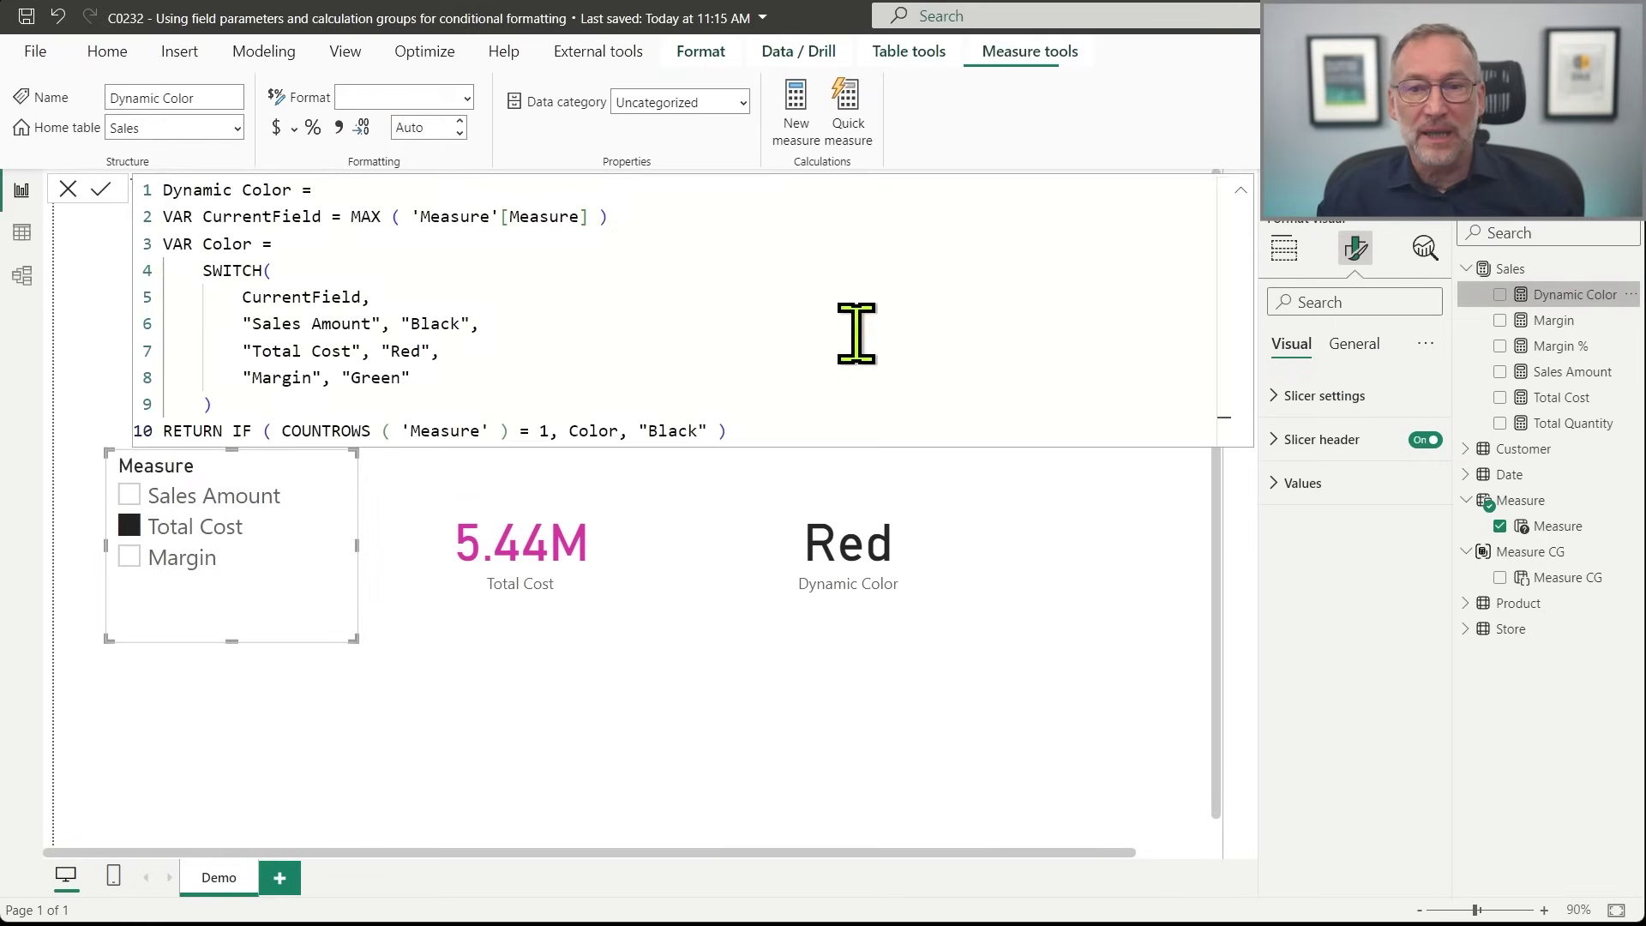
double_click(366, 217)
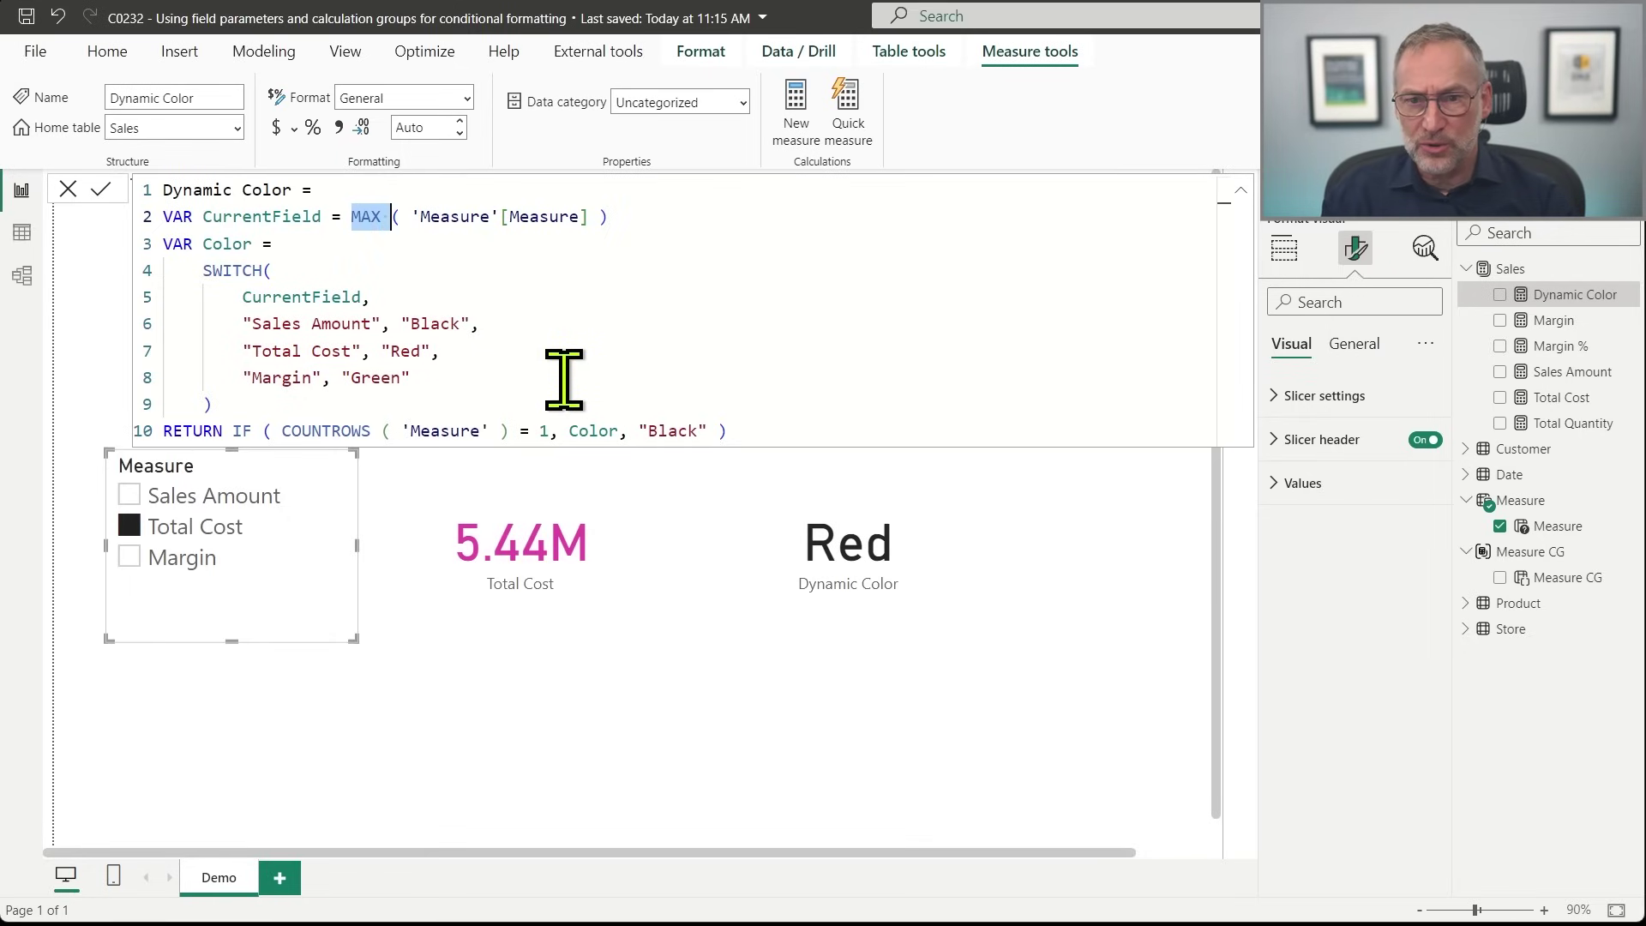
type("SELECTED")
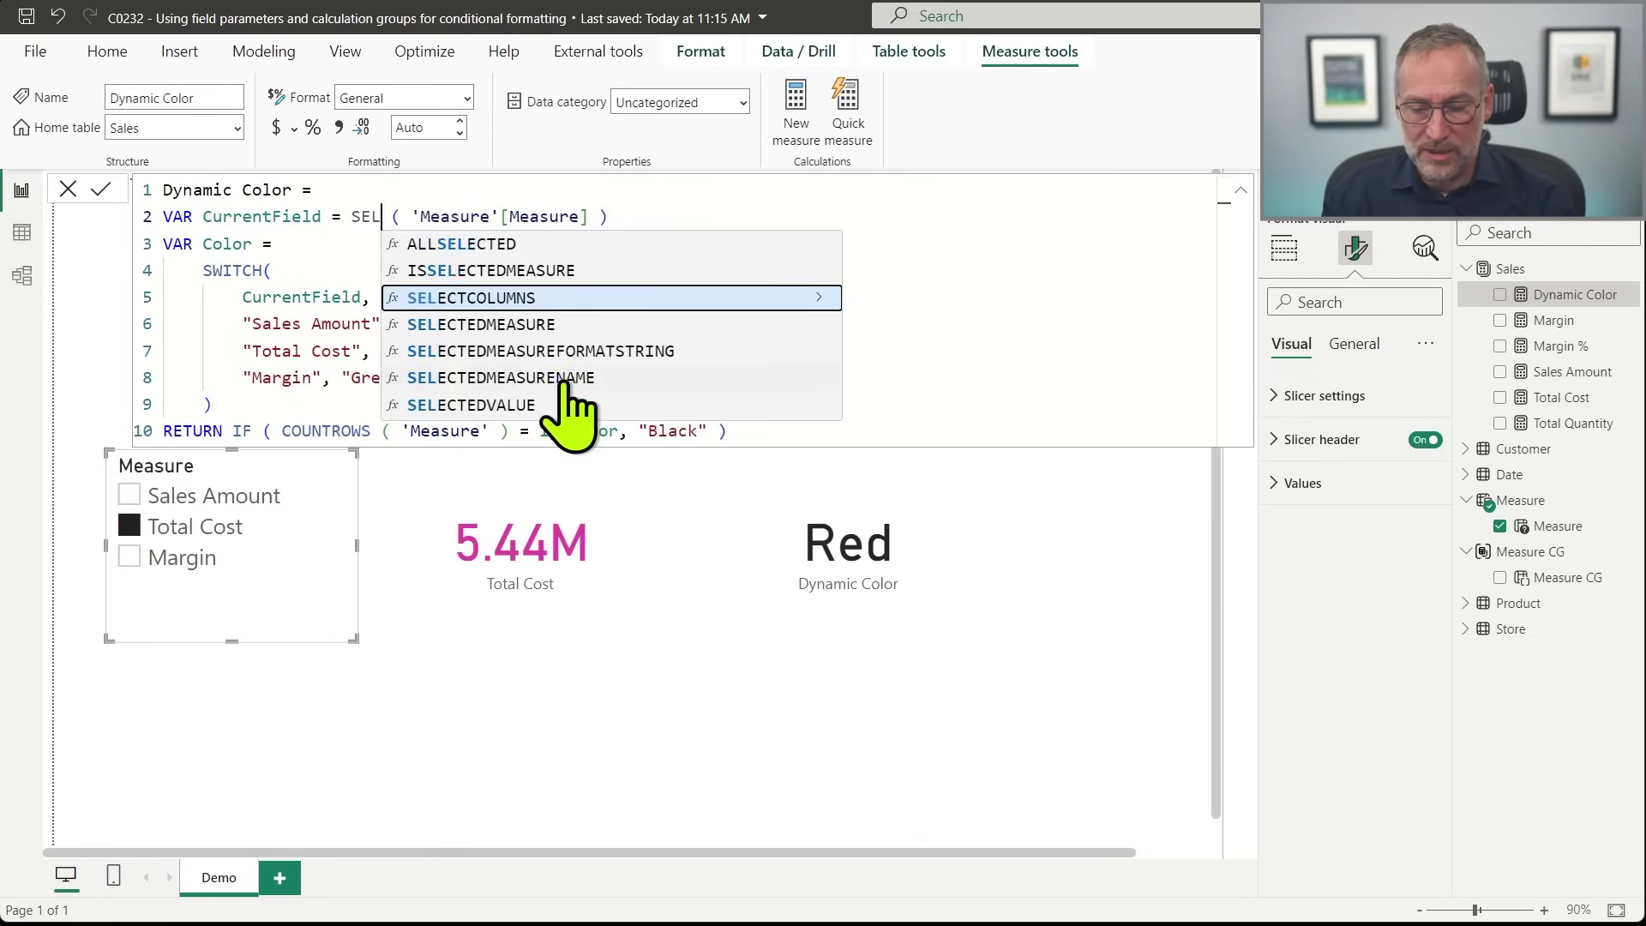
key("Down")
key("Down")
key("Down")
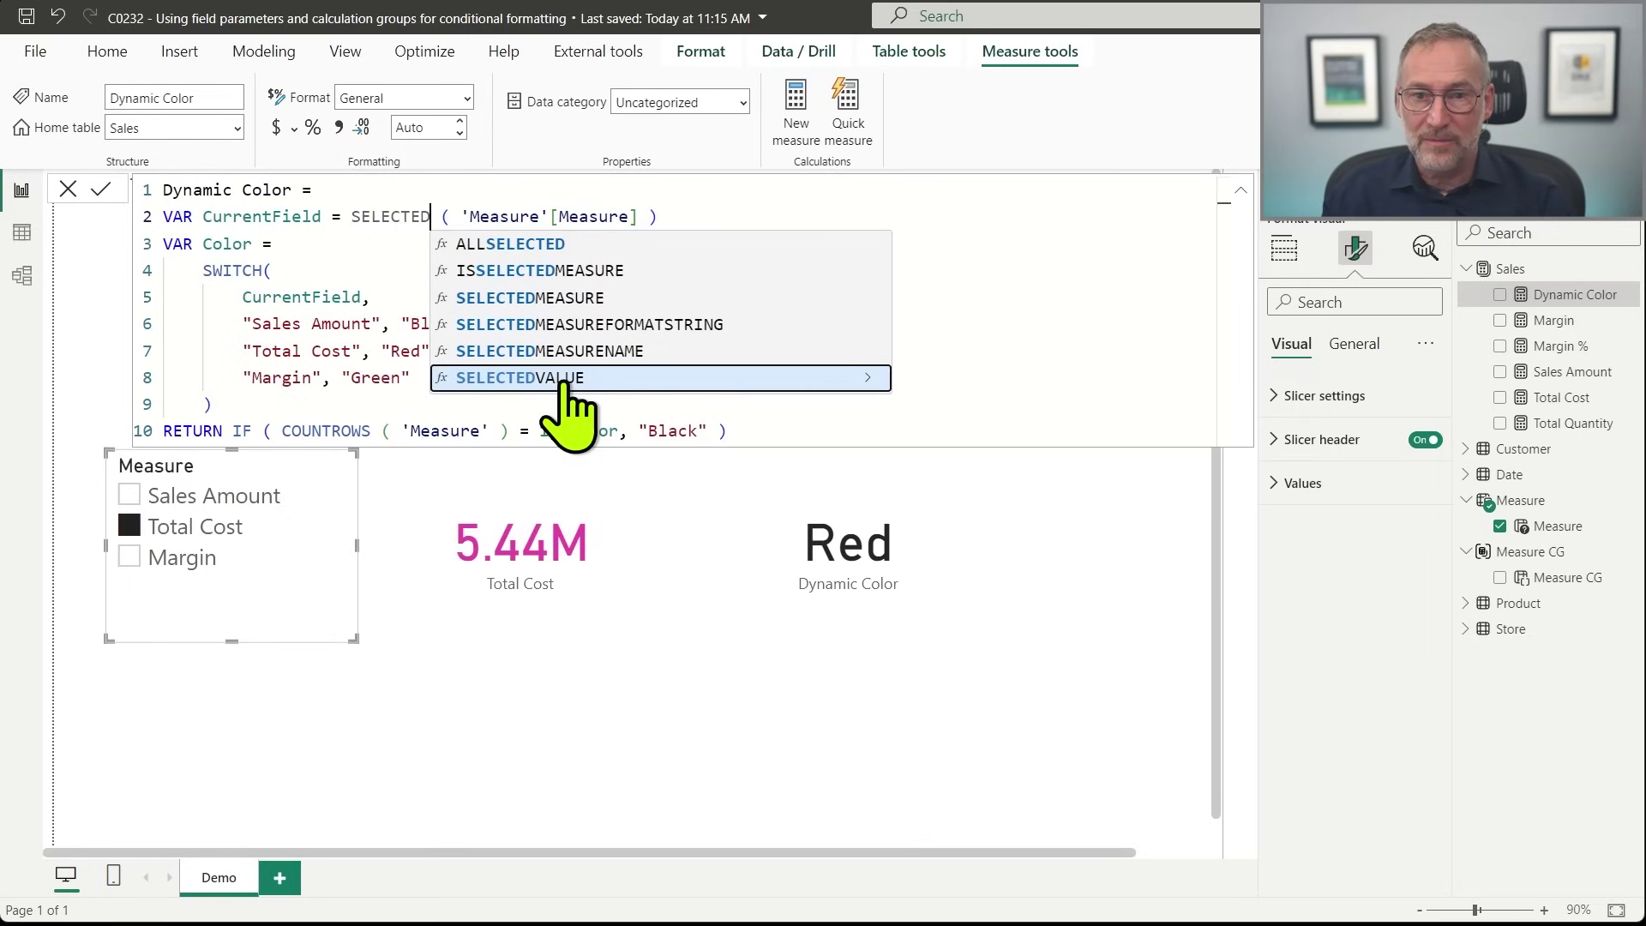
key("Tab")
key("End")
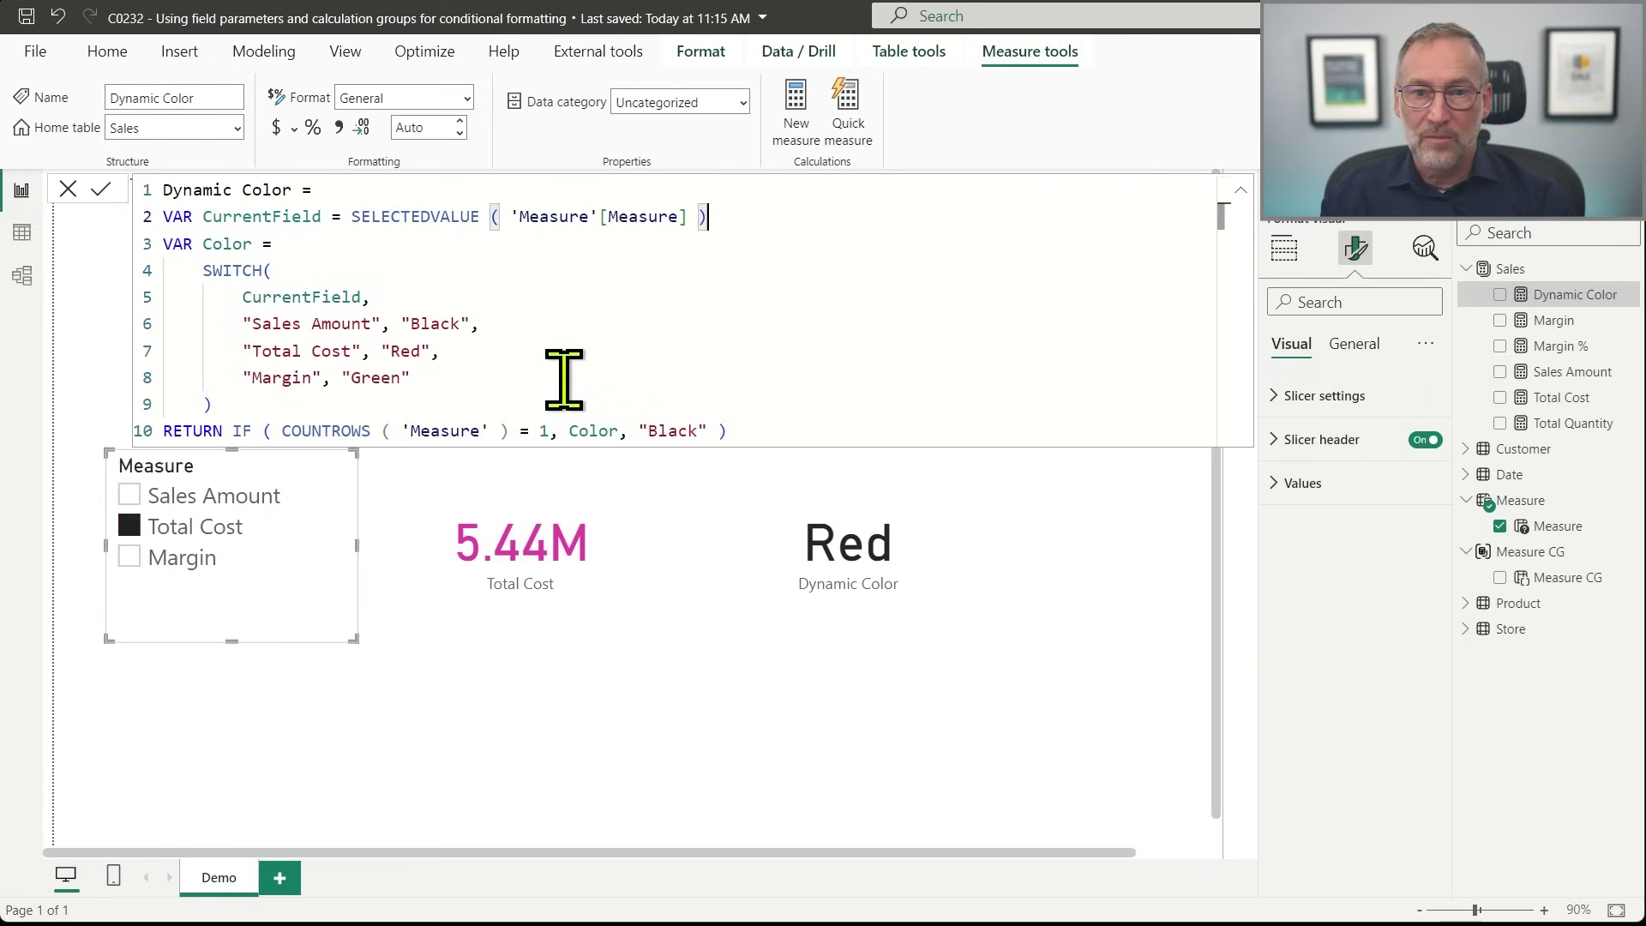
key("Return")
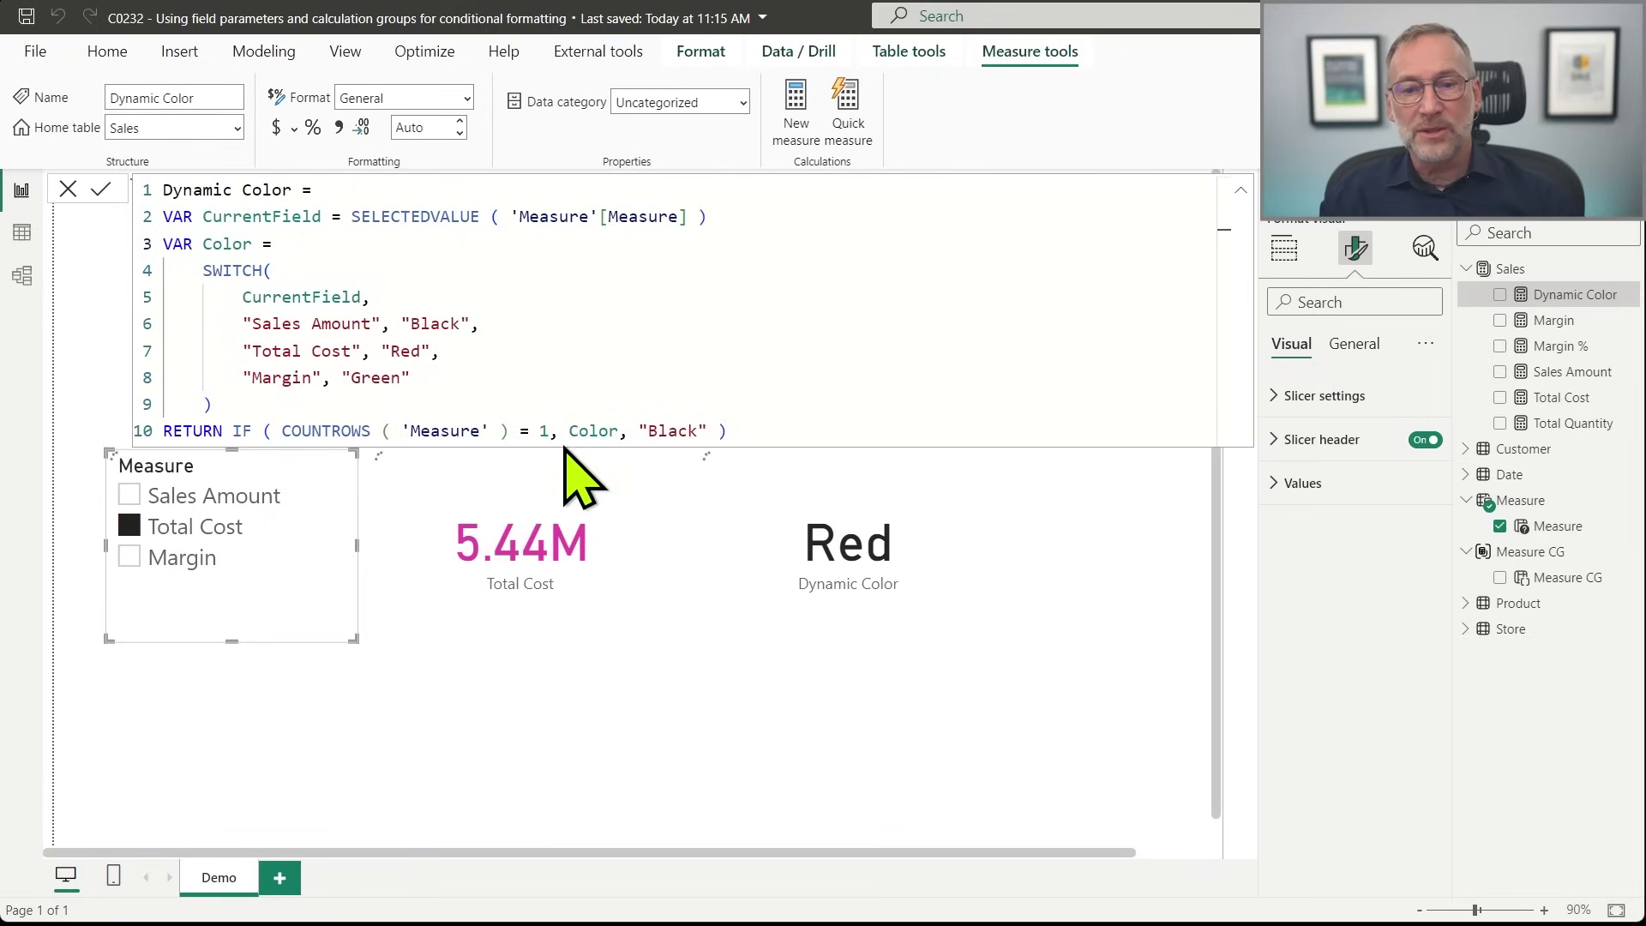
View the error details of the first card, and restore MAX in the CurrentField variable of the Dynamic Color measure.
left_click(592, 558)
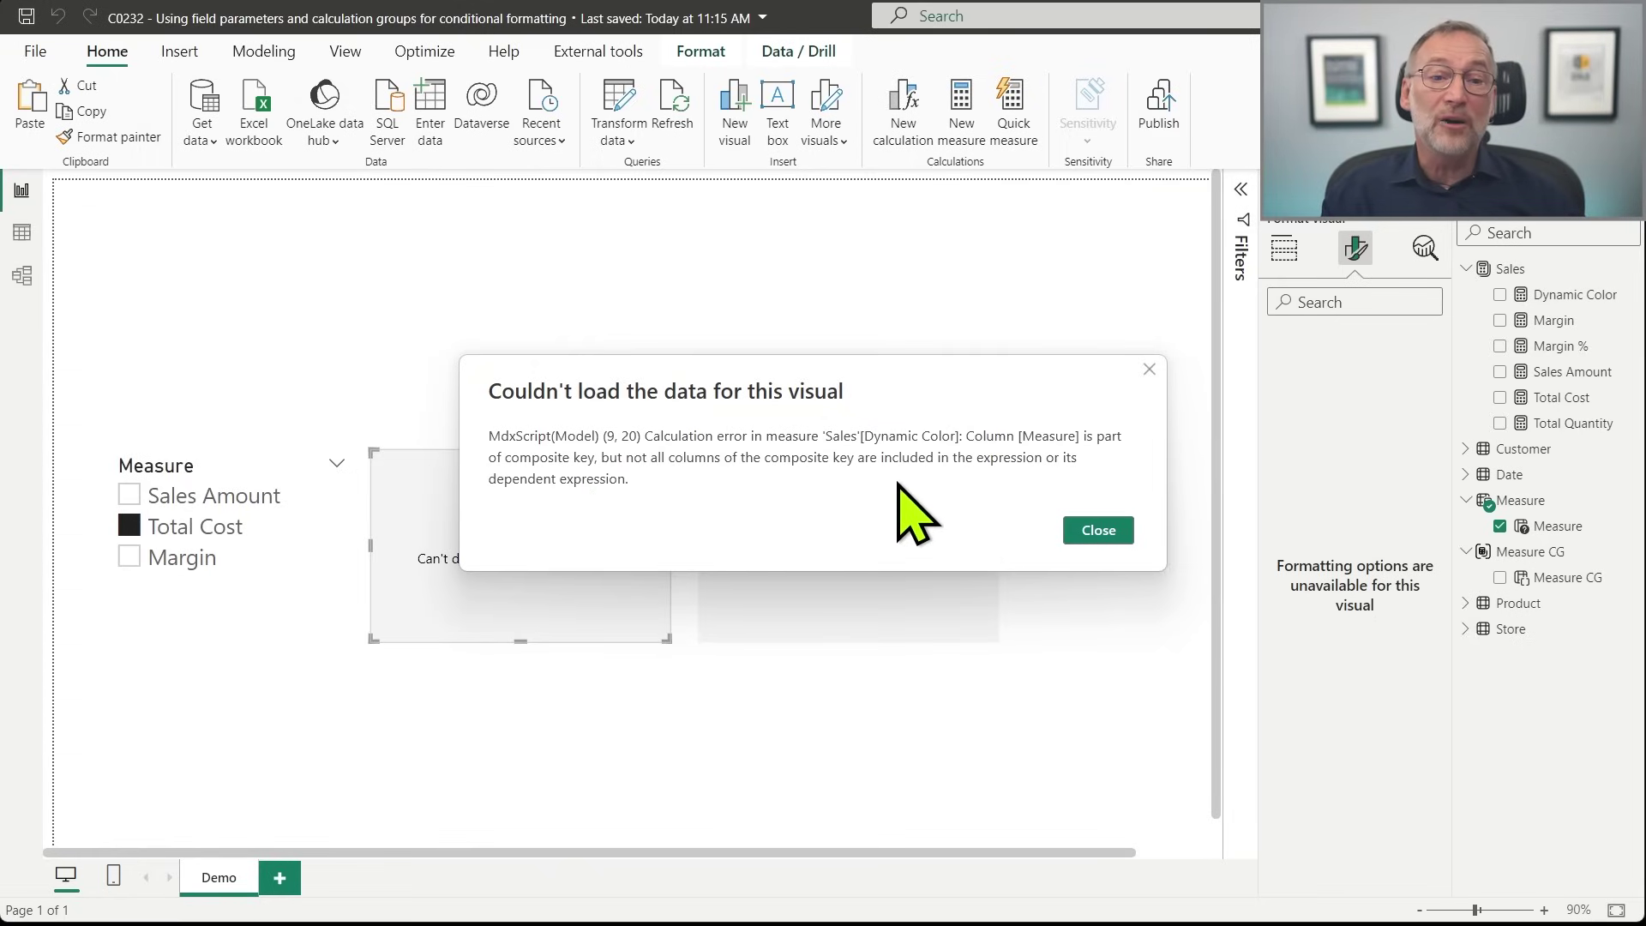
left_click(1101, 532)
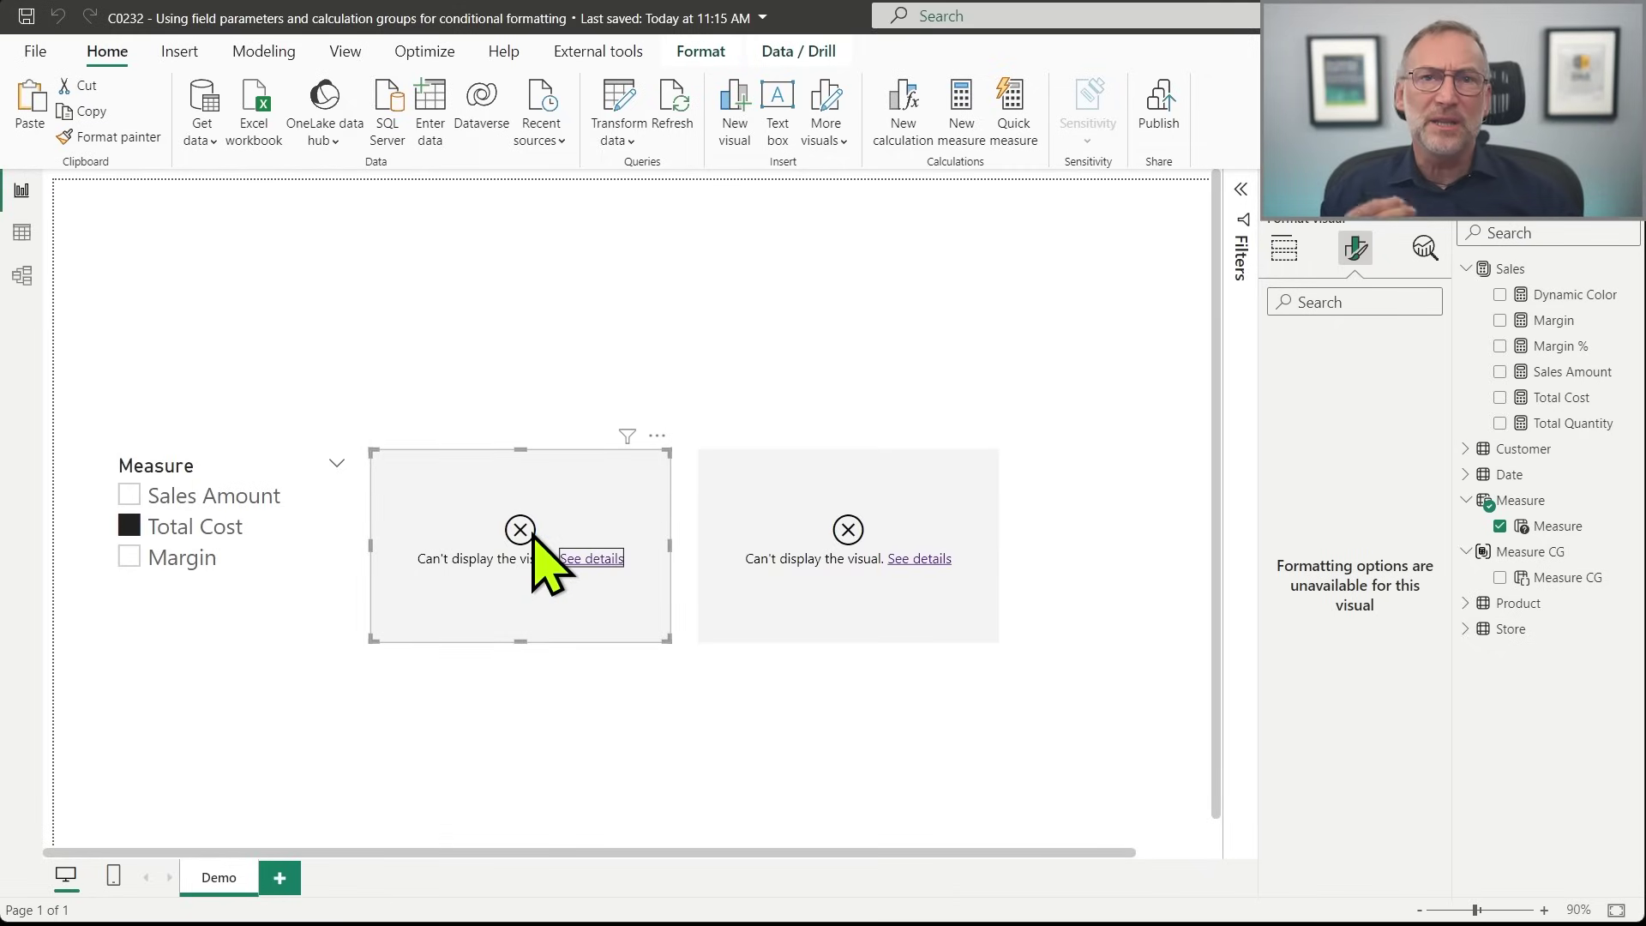
left_click(1575, 294)
double_click(409, 216)
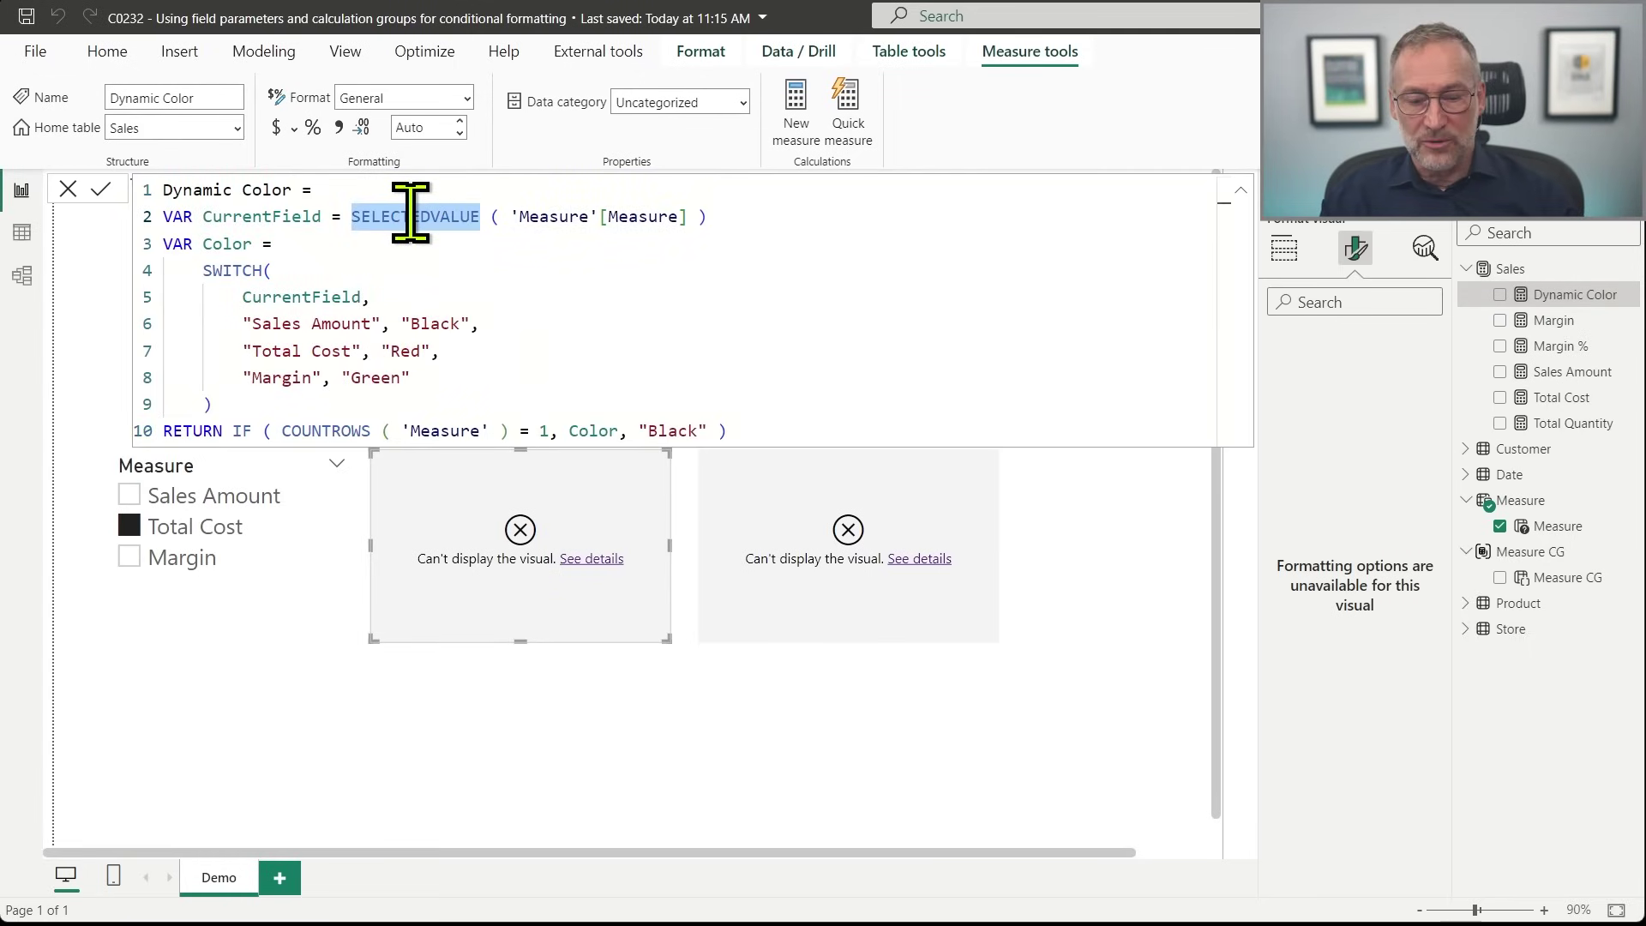
type("MAX")
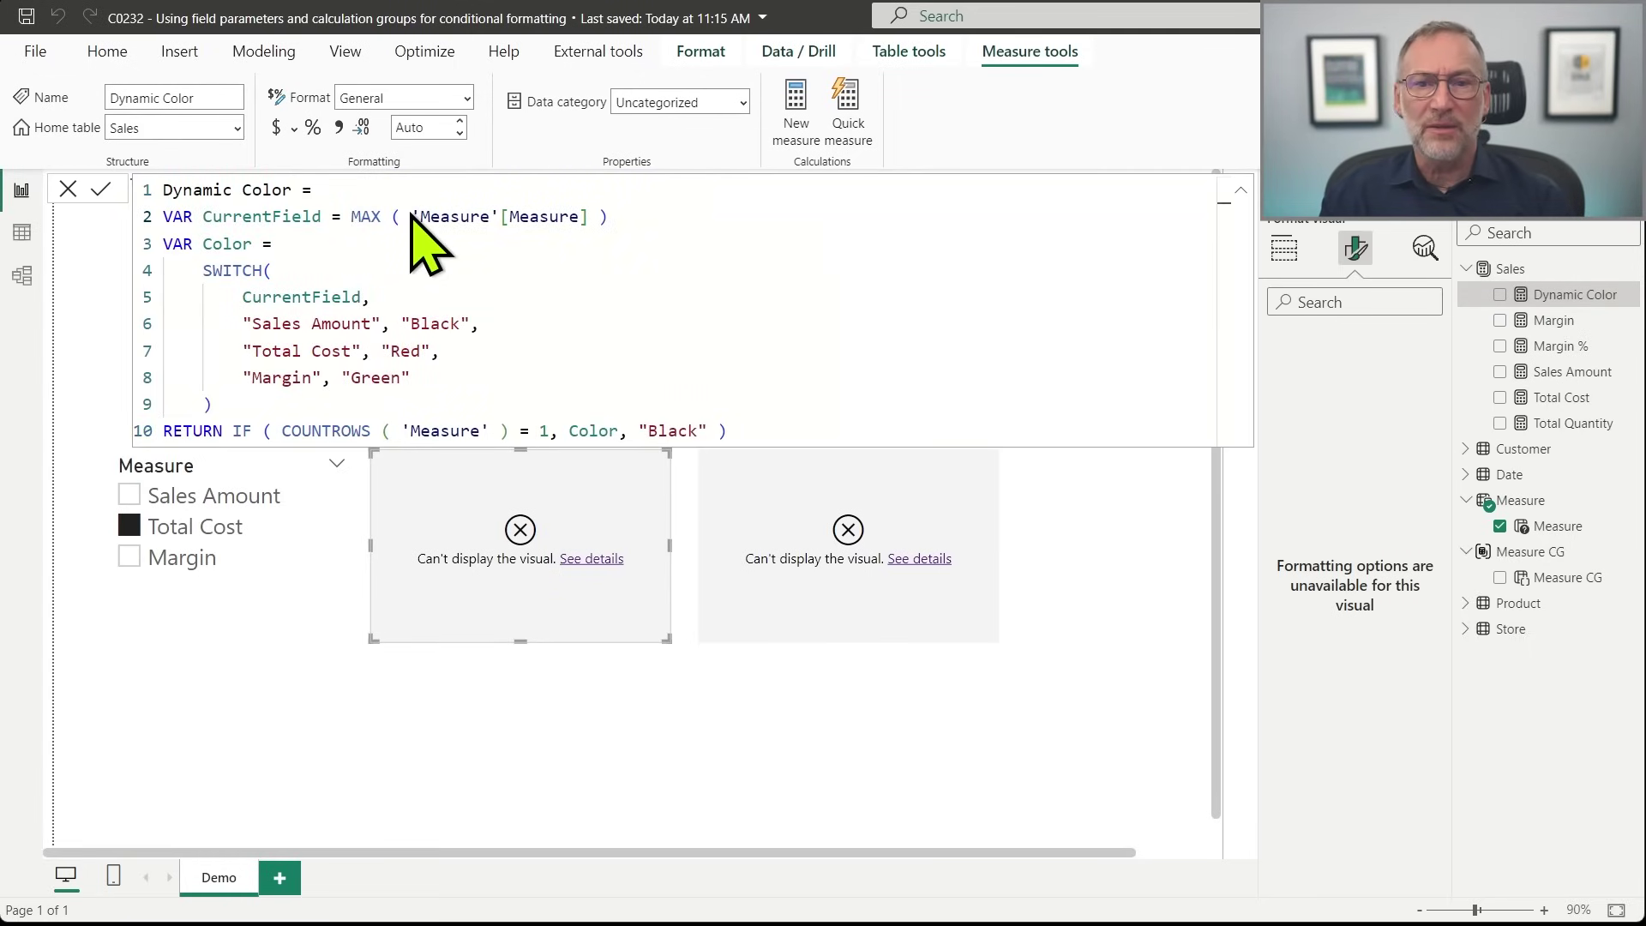
key("Return")
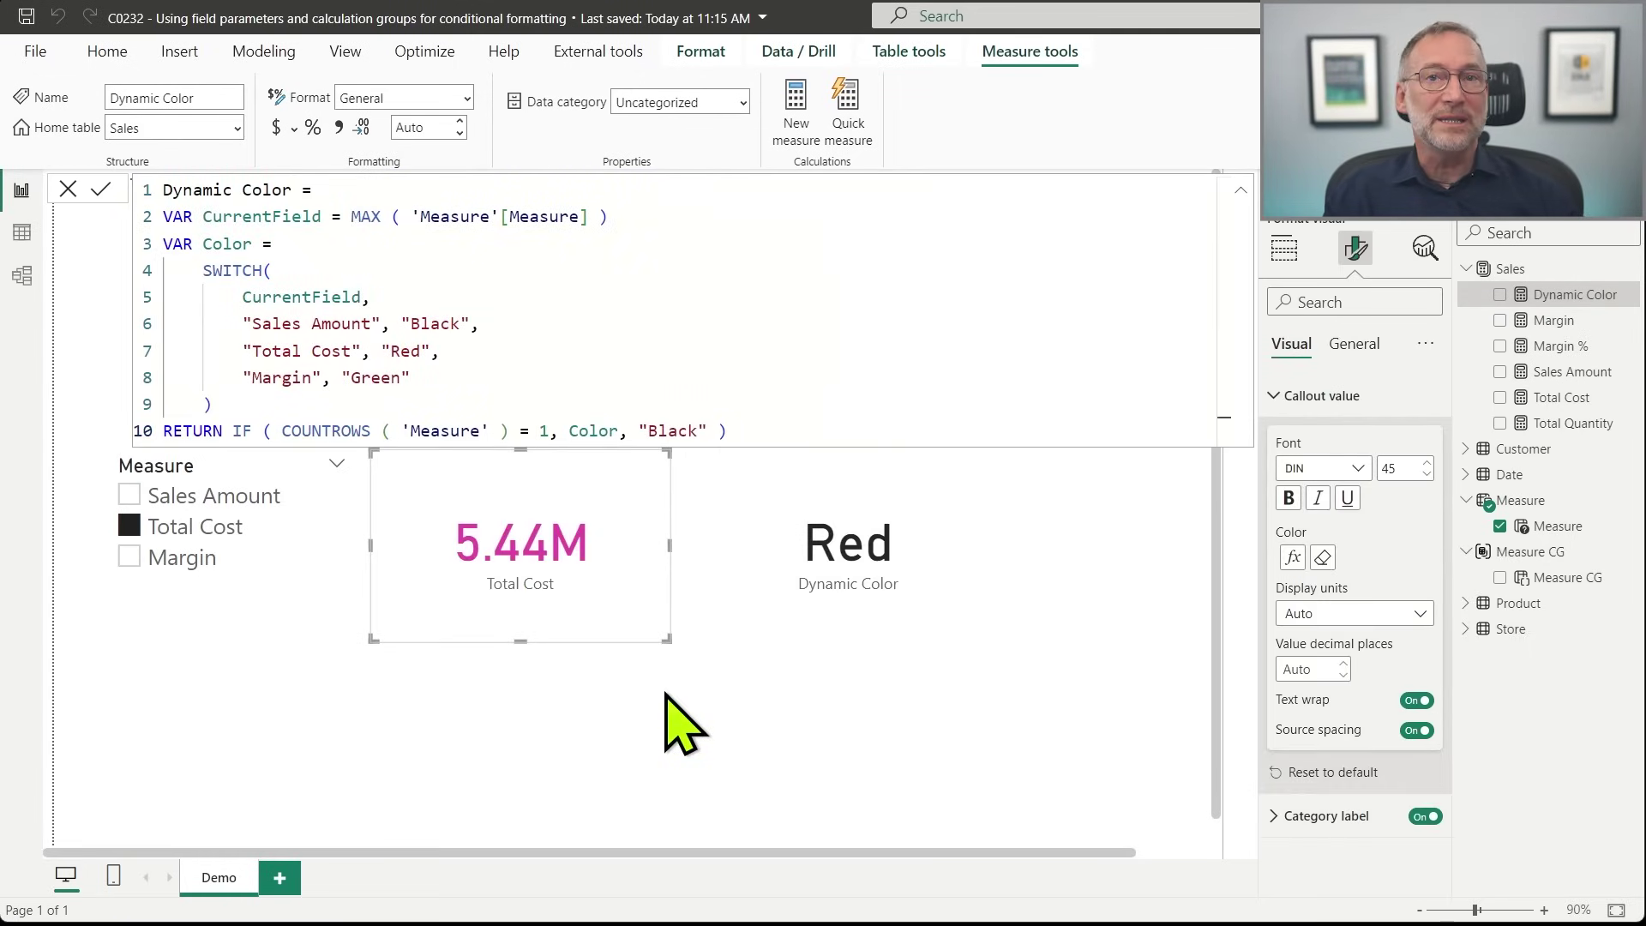
left_click(665, 722)
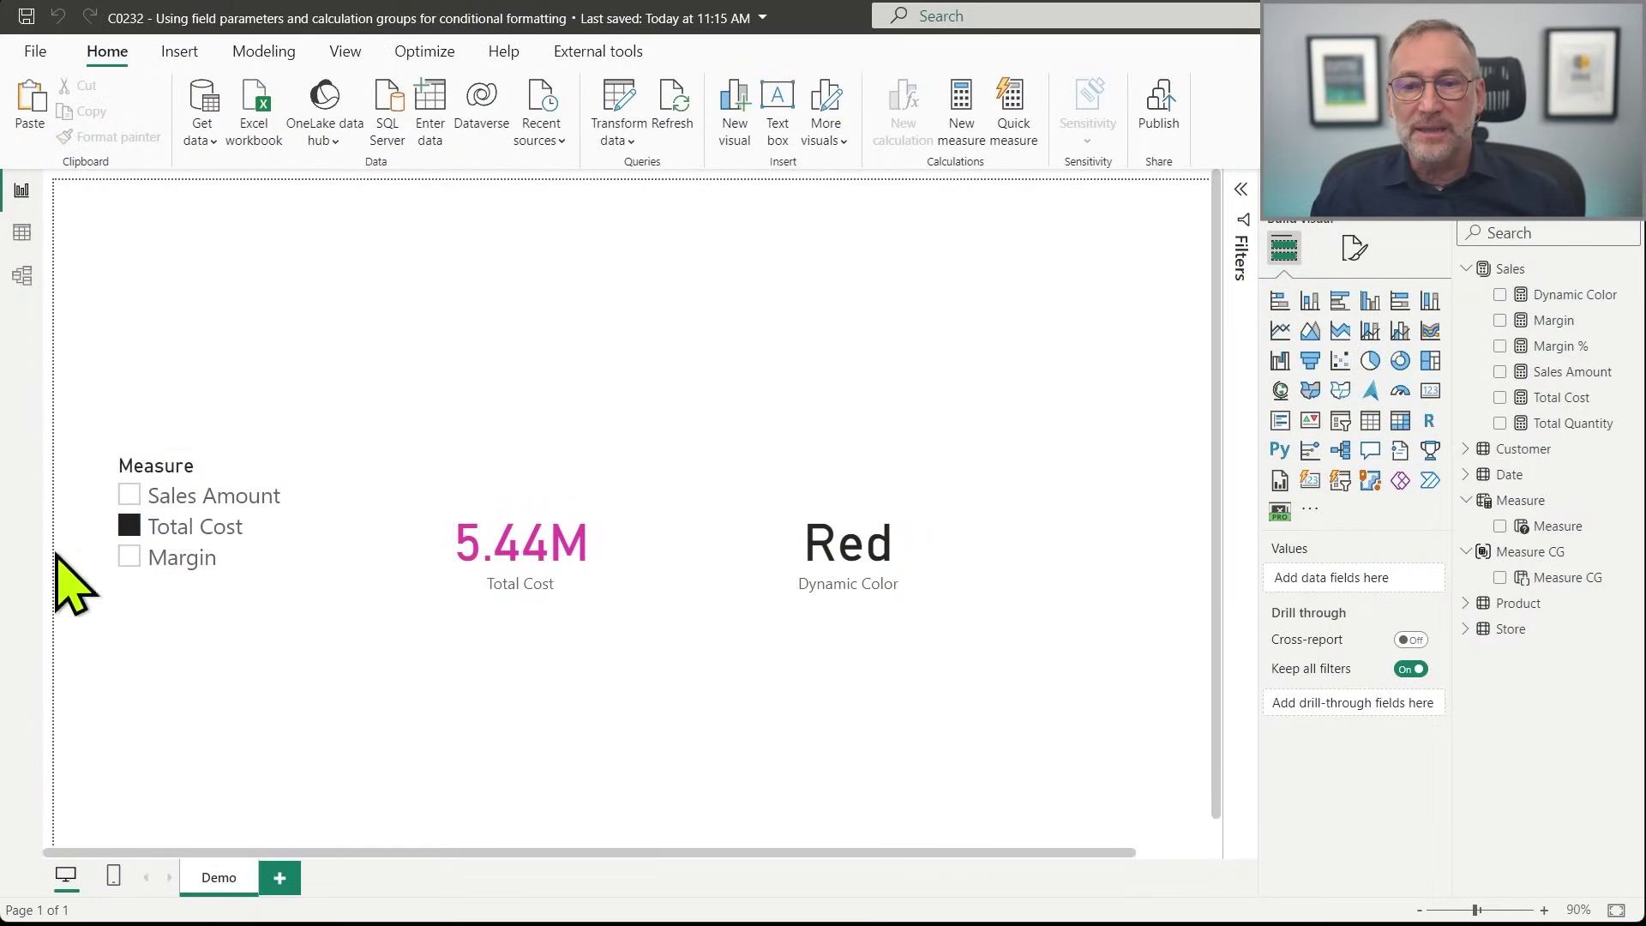
Duplicate the Demo report page.
left_click(211, 511)
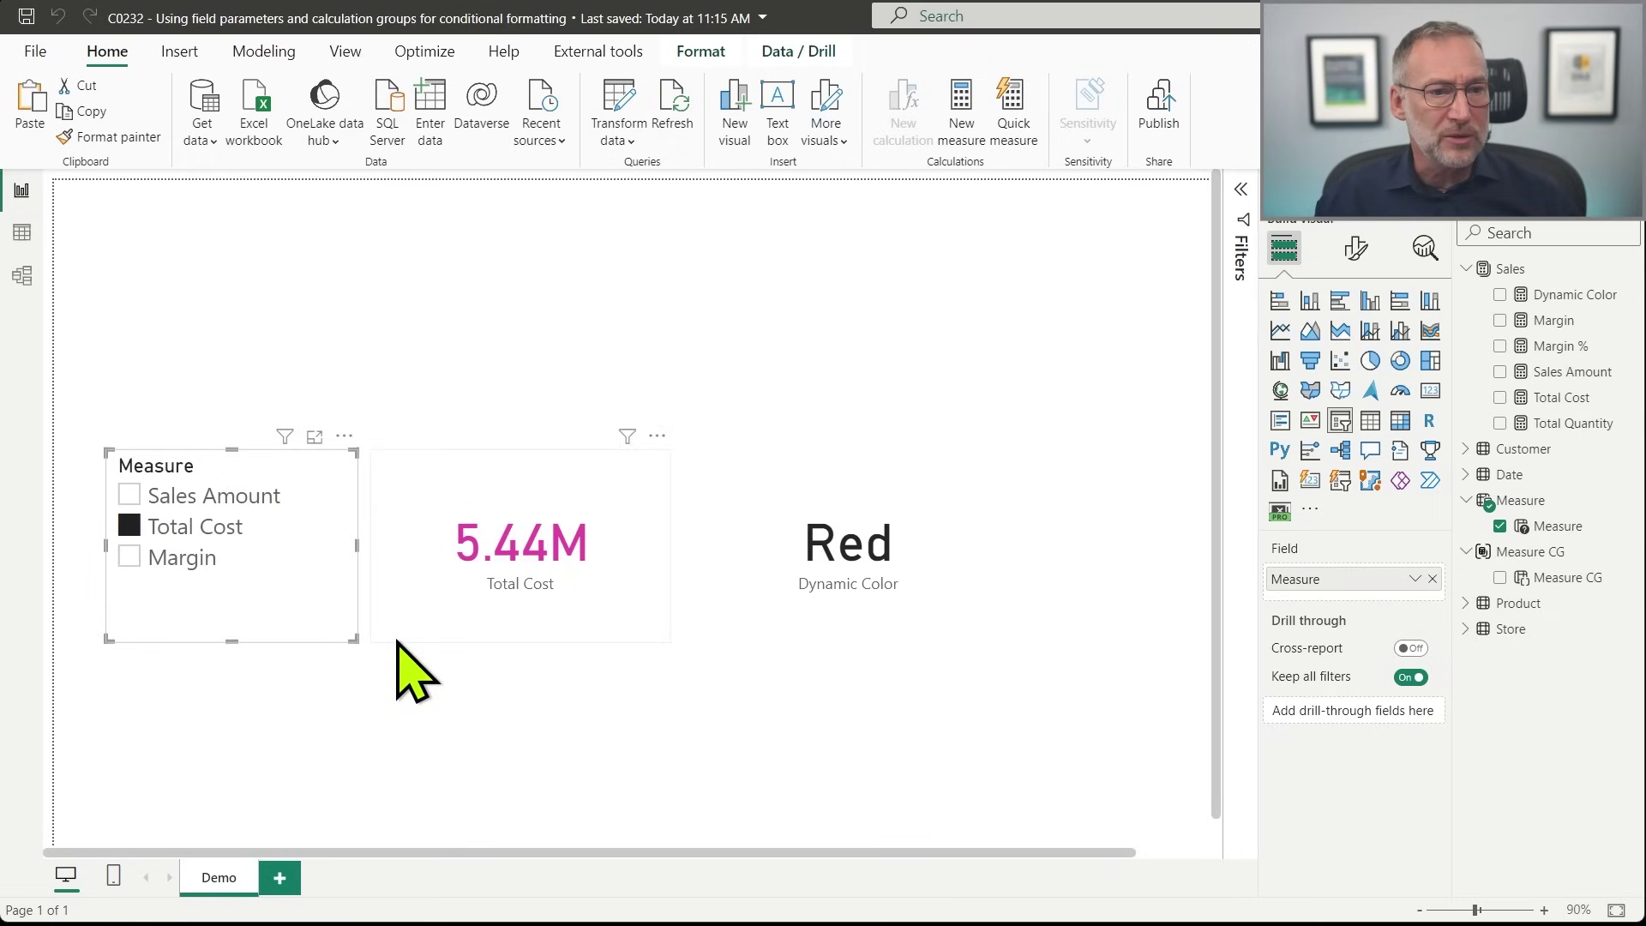
right_click(232, 883)
left_click(307, 829)
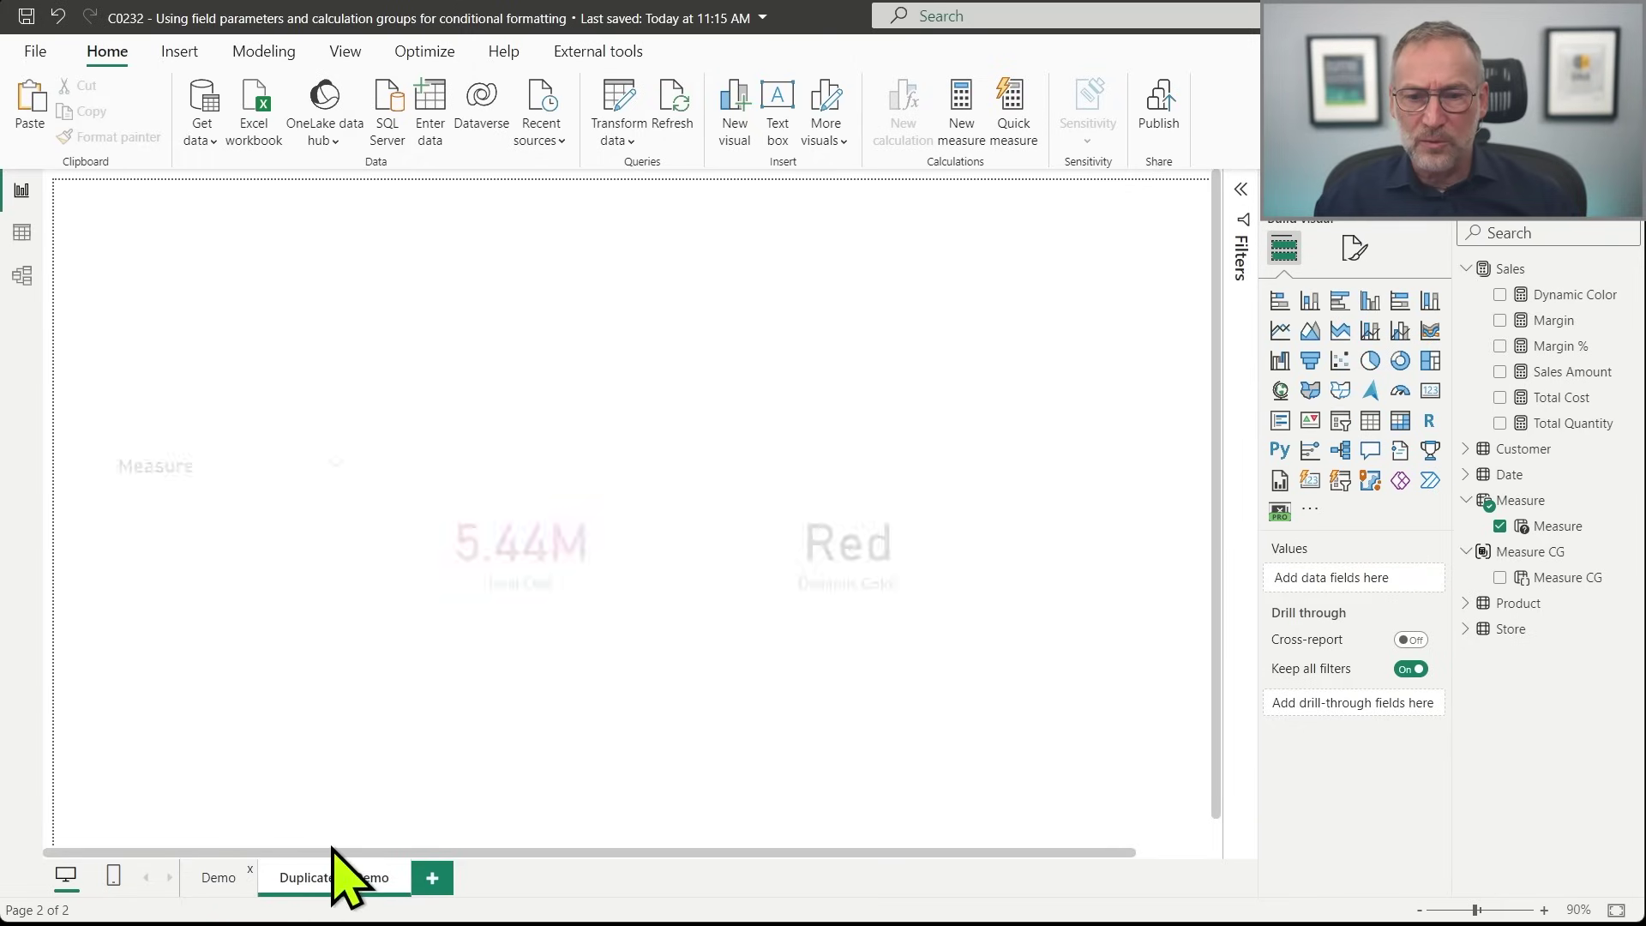
Clear the duplicated page's visuals by removing the Measure field from the slicer and first card, and Dynamic Color from the second card.
left_click(245, 559)
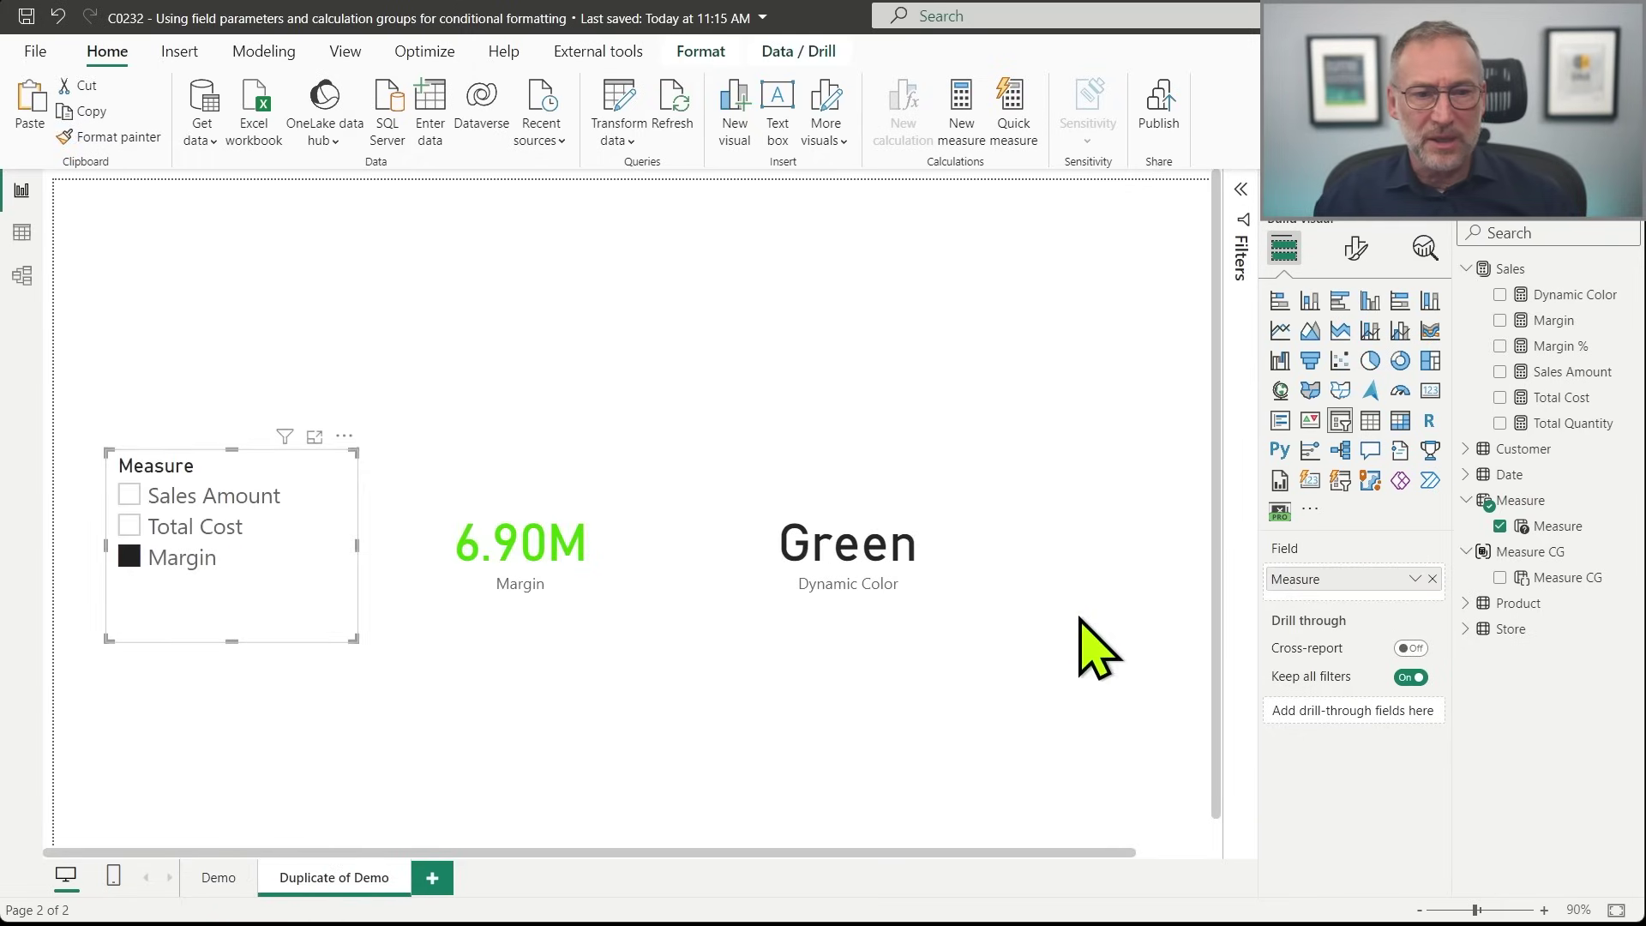
left_click(1432, 580)
left_click(644, 630)
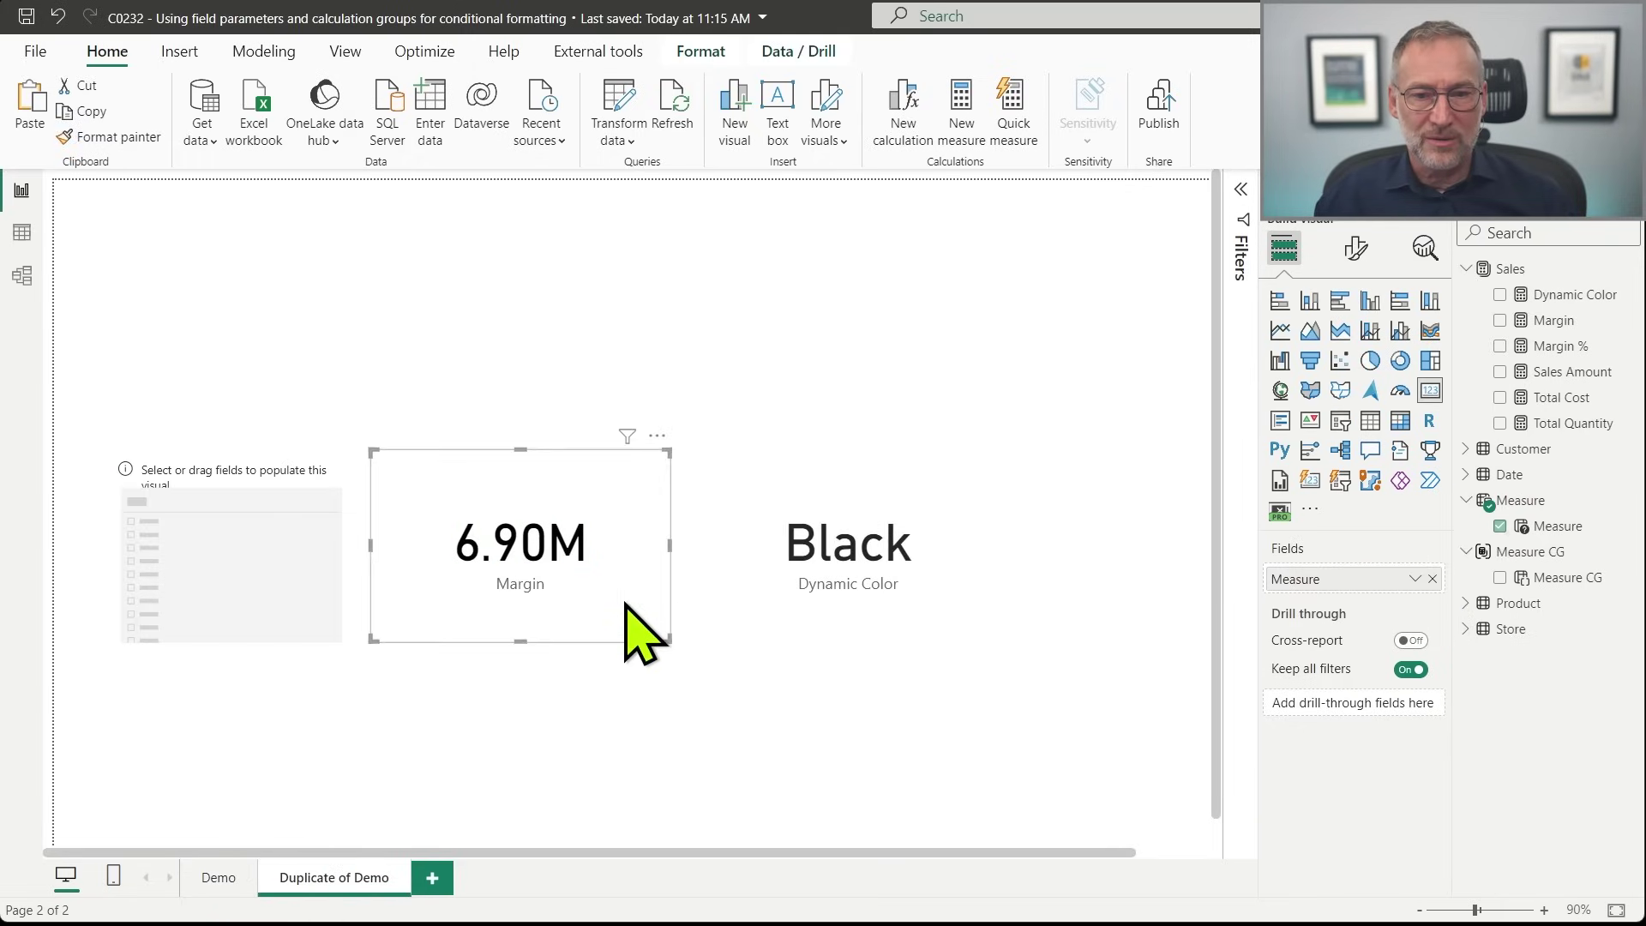
left_click(1432, 579)
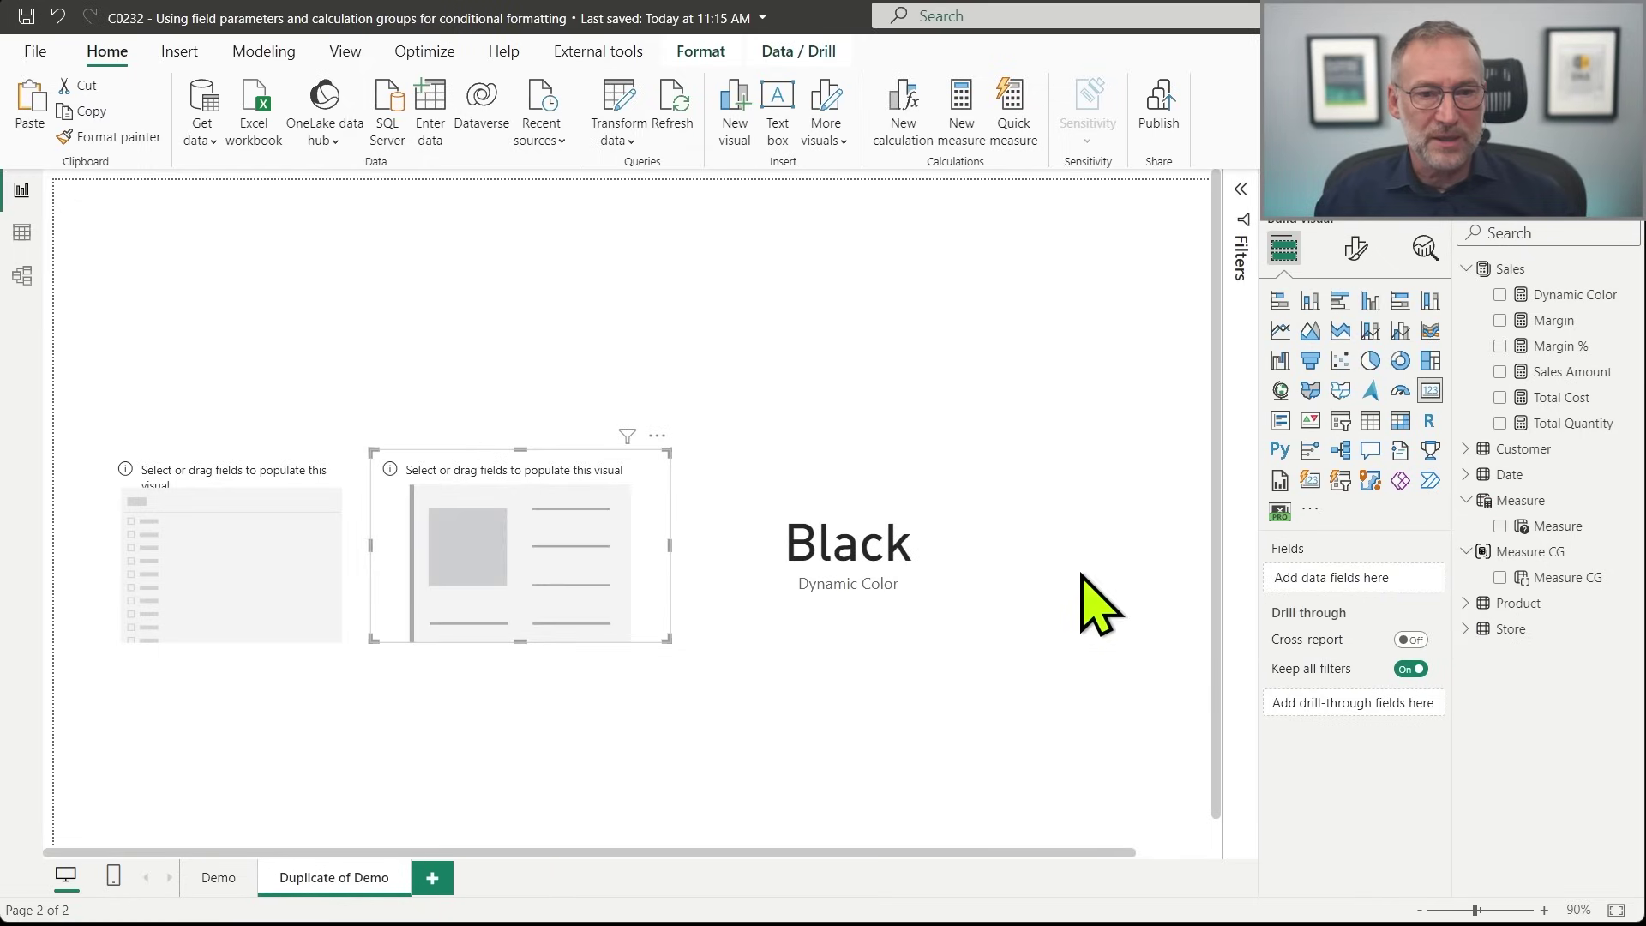
left_click(888, 566)
left_click(1432, 580)
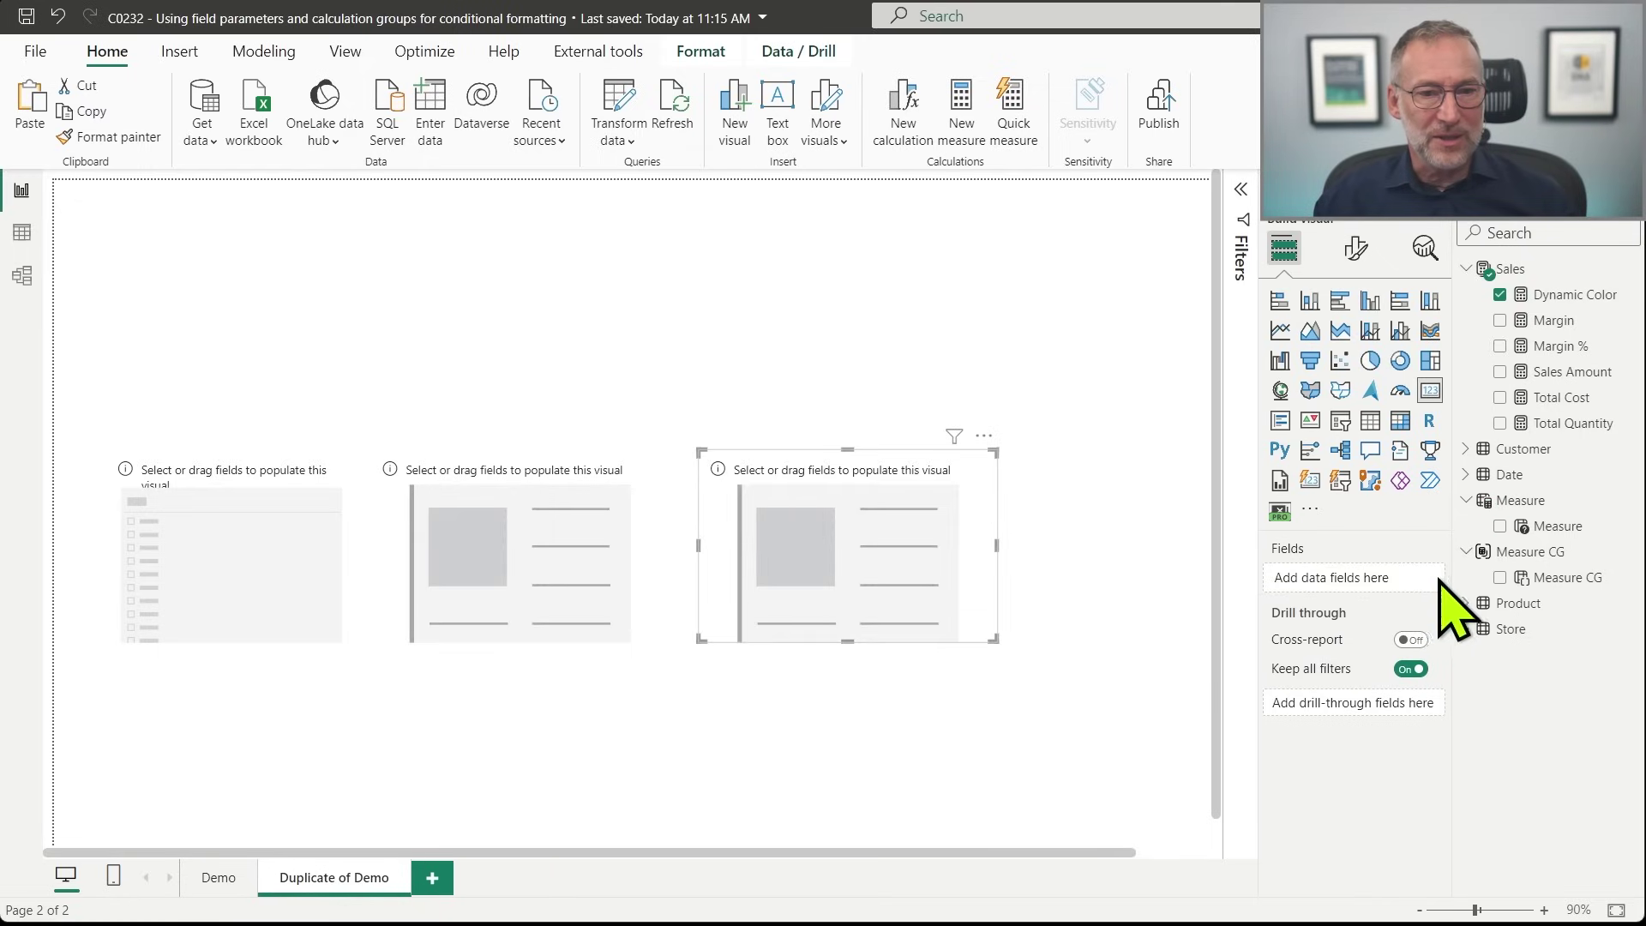
left_click(704, 742)
Populate the empty slicer with the Measure CG column and the first empty card with the Sales Amount measure.
left_click(312, 622)
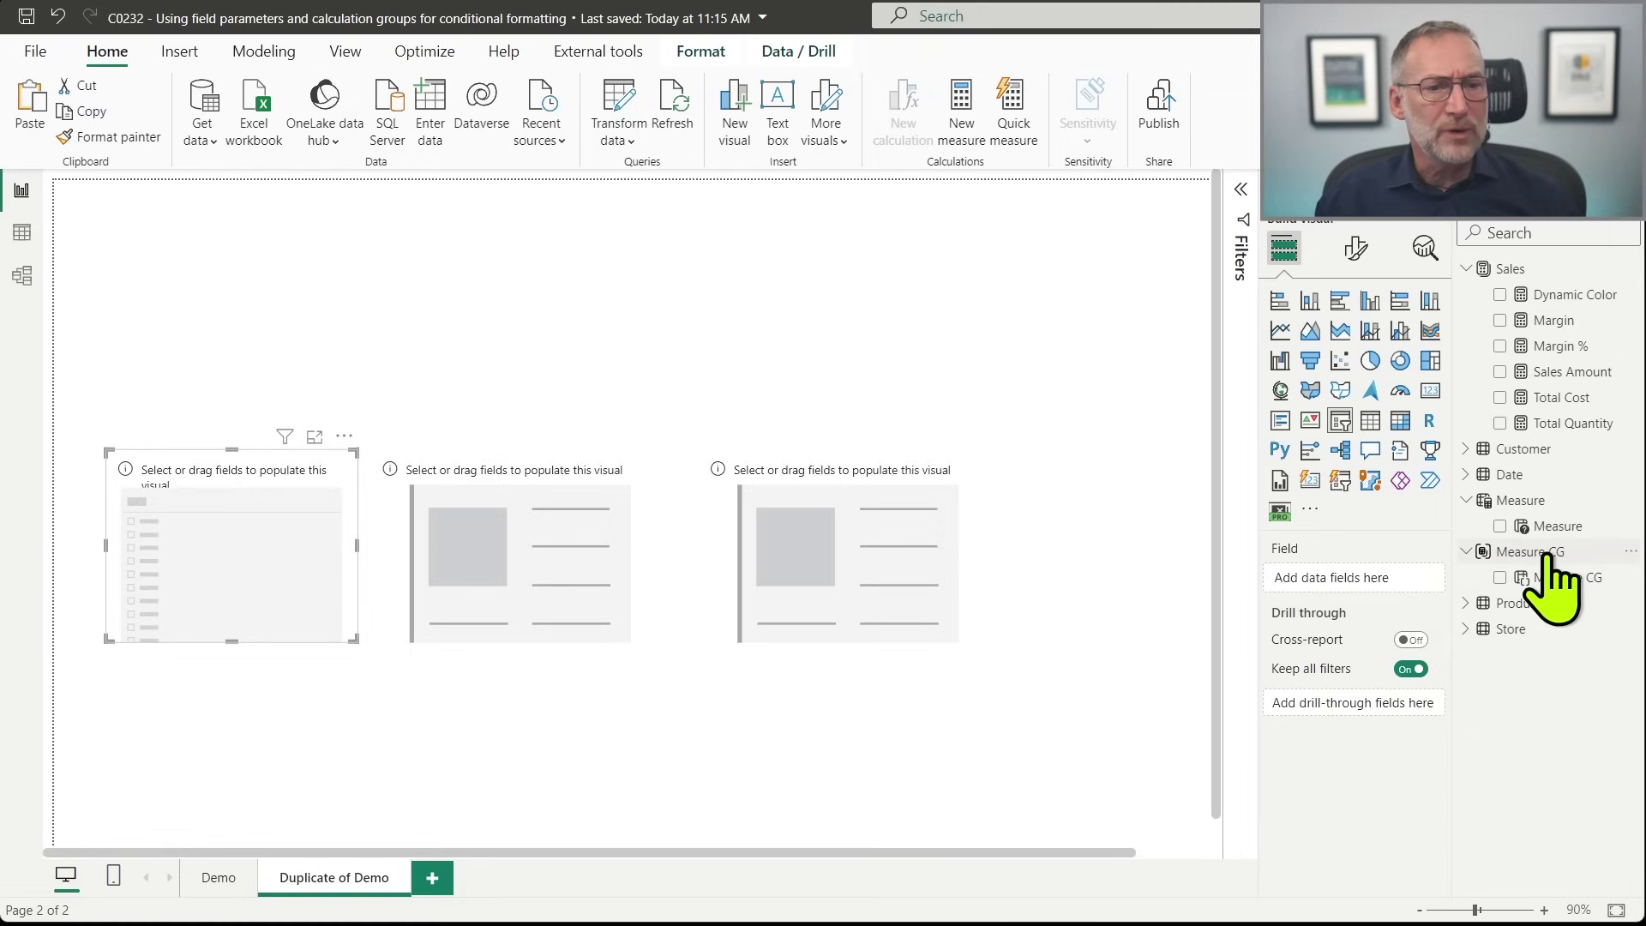
left_click_drag(1559, 579, 276, 562)
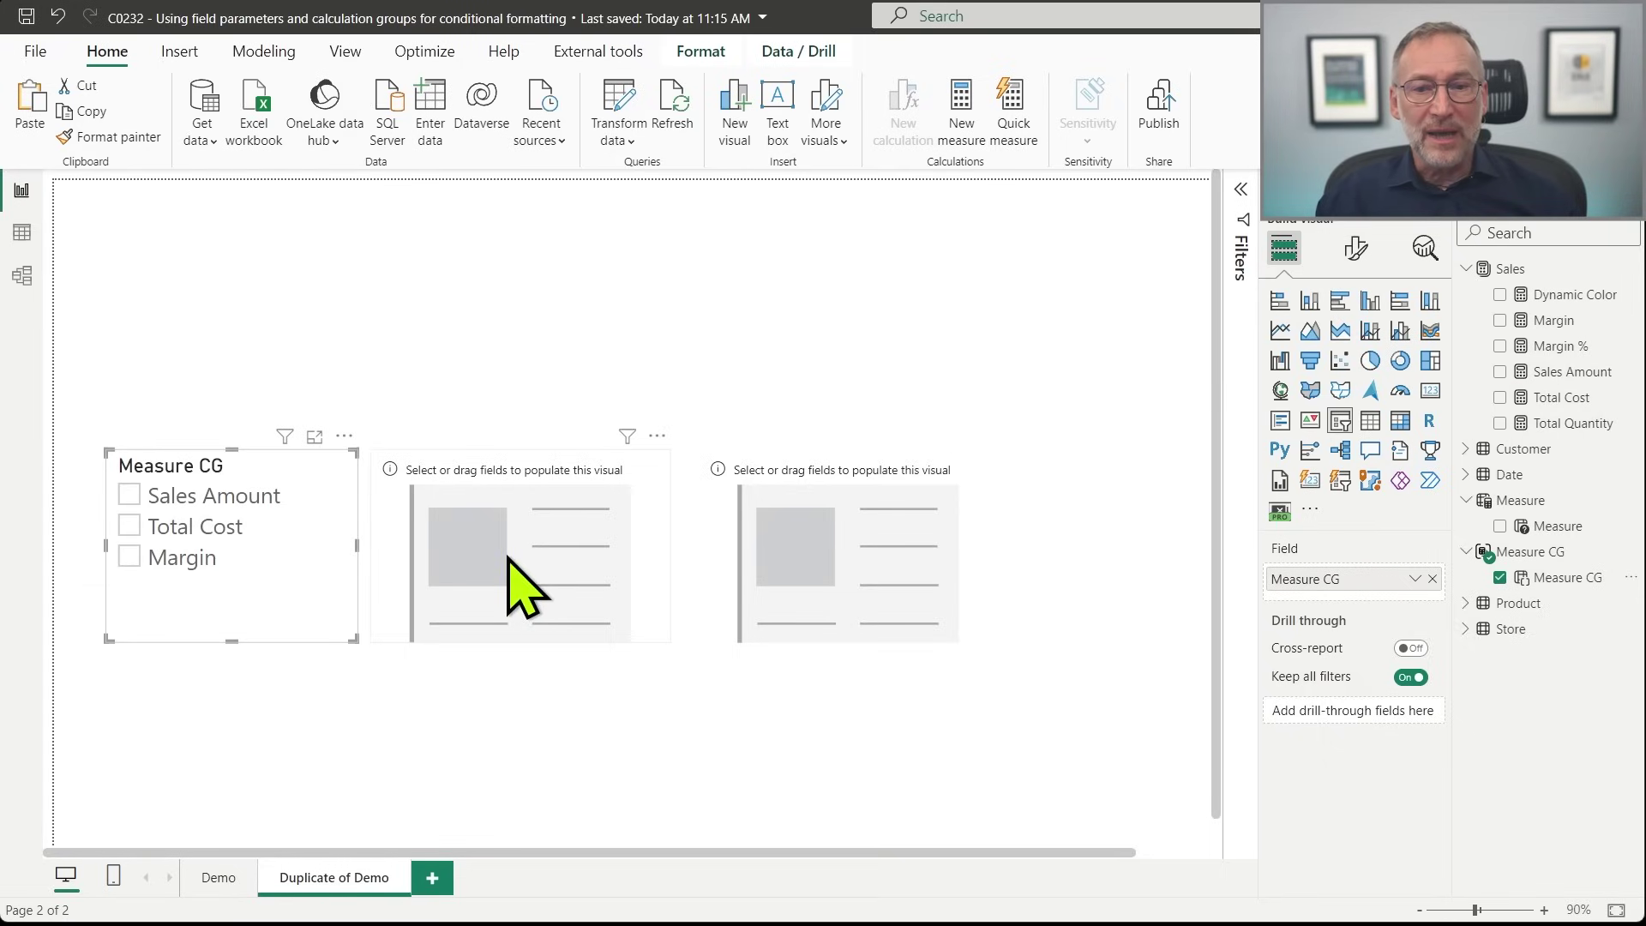
left_click(553, 566)
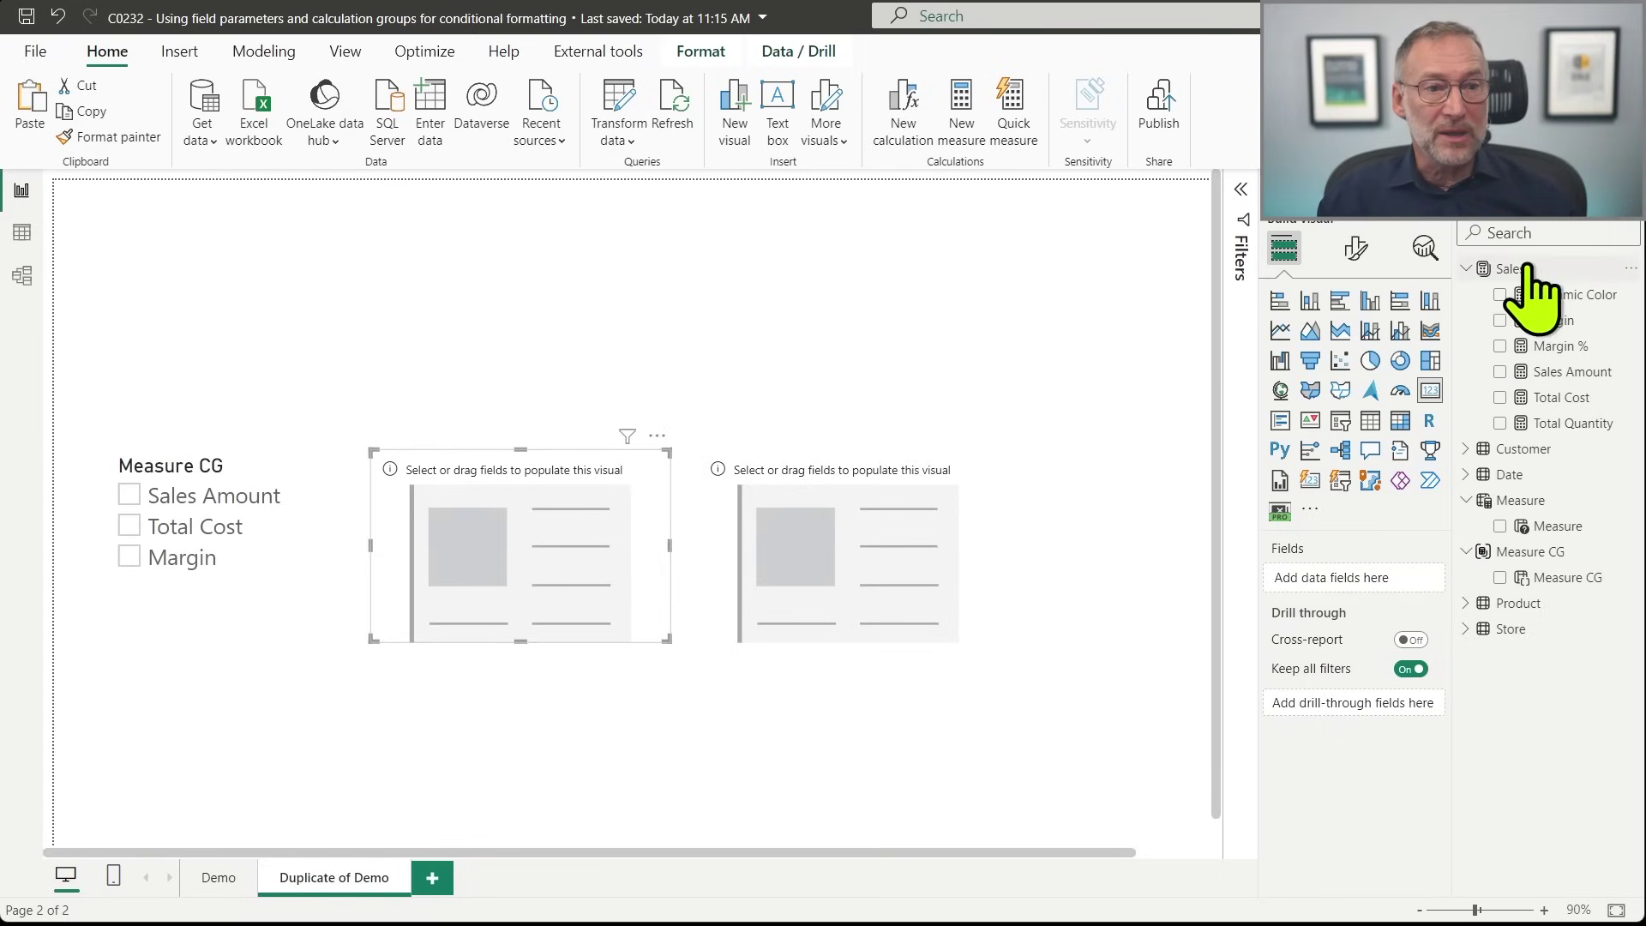
left_click_drag(1569, 372, 553, 610)
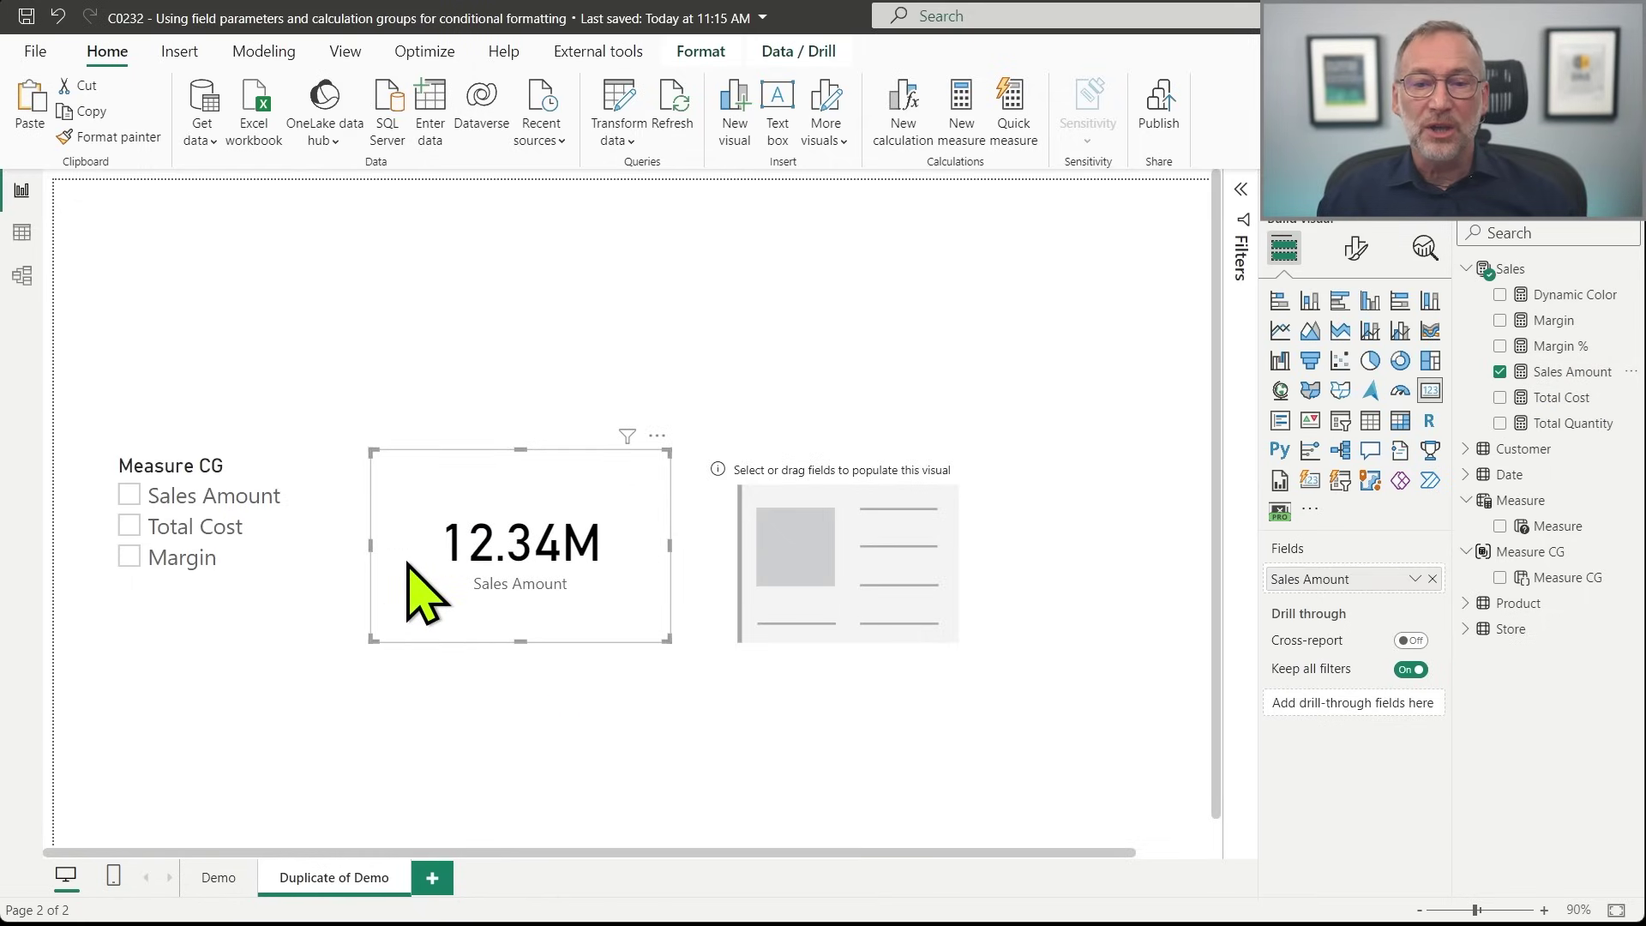
Test the Sales Amount card with different Measure CG slicer items, including Margin, and finish with Sales Amount selected.
left_click(190, 506)
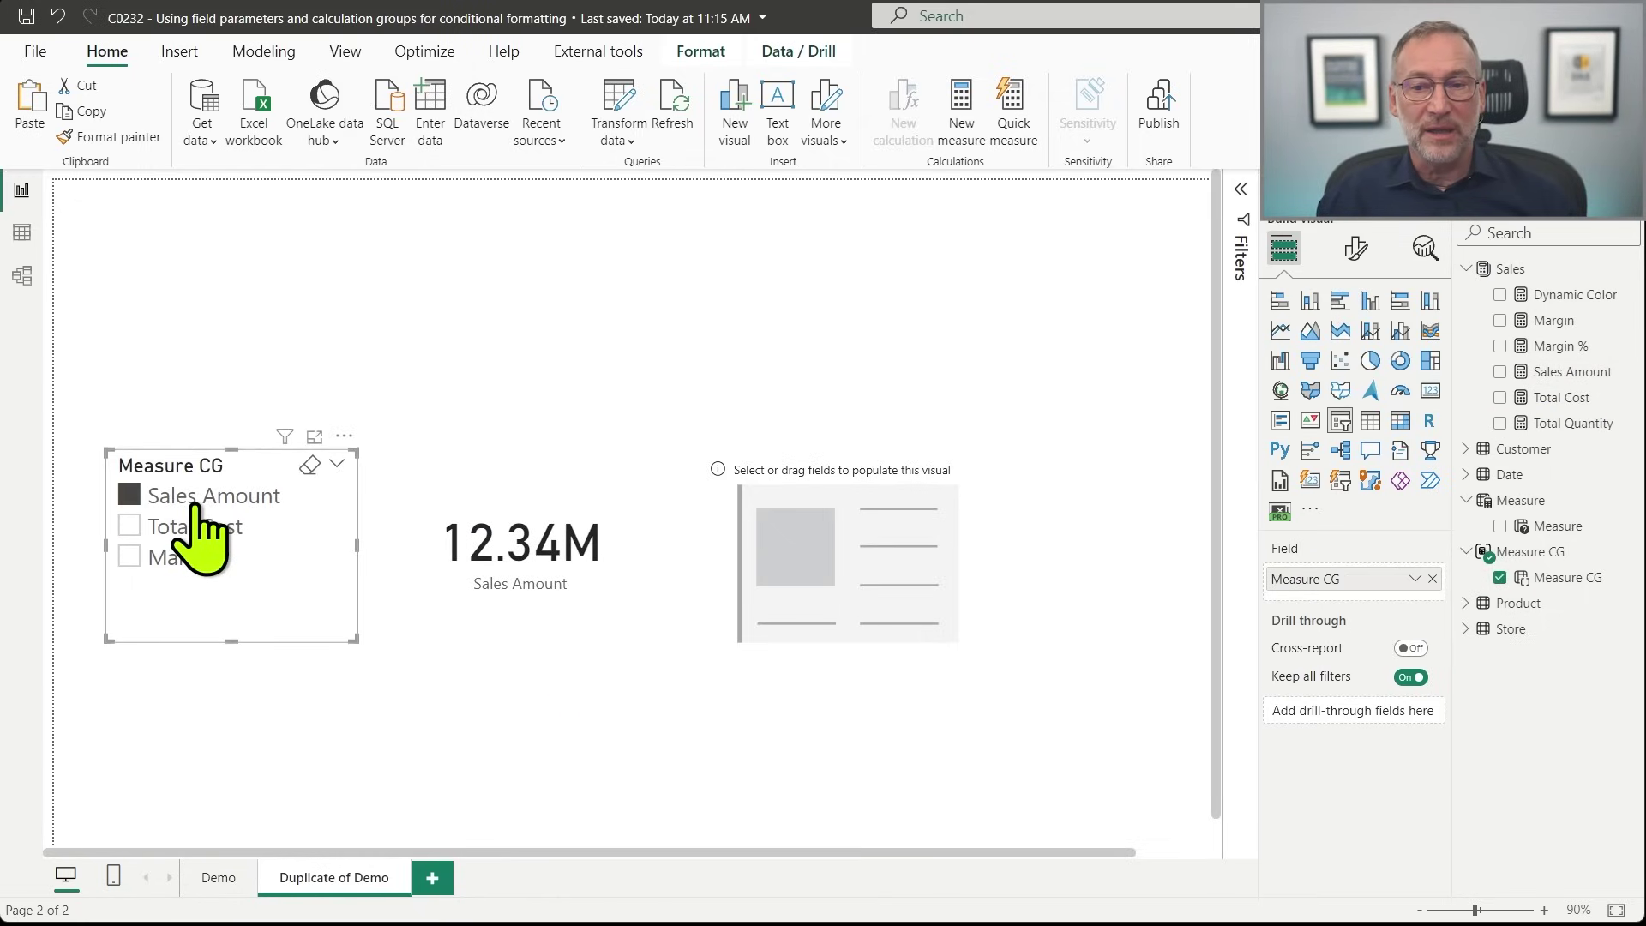
left_click(192, 536)
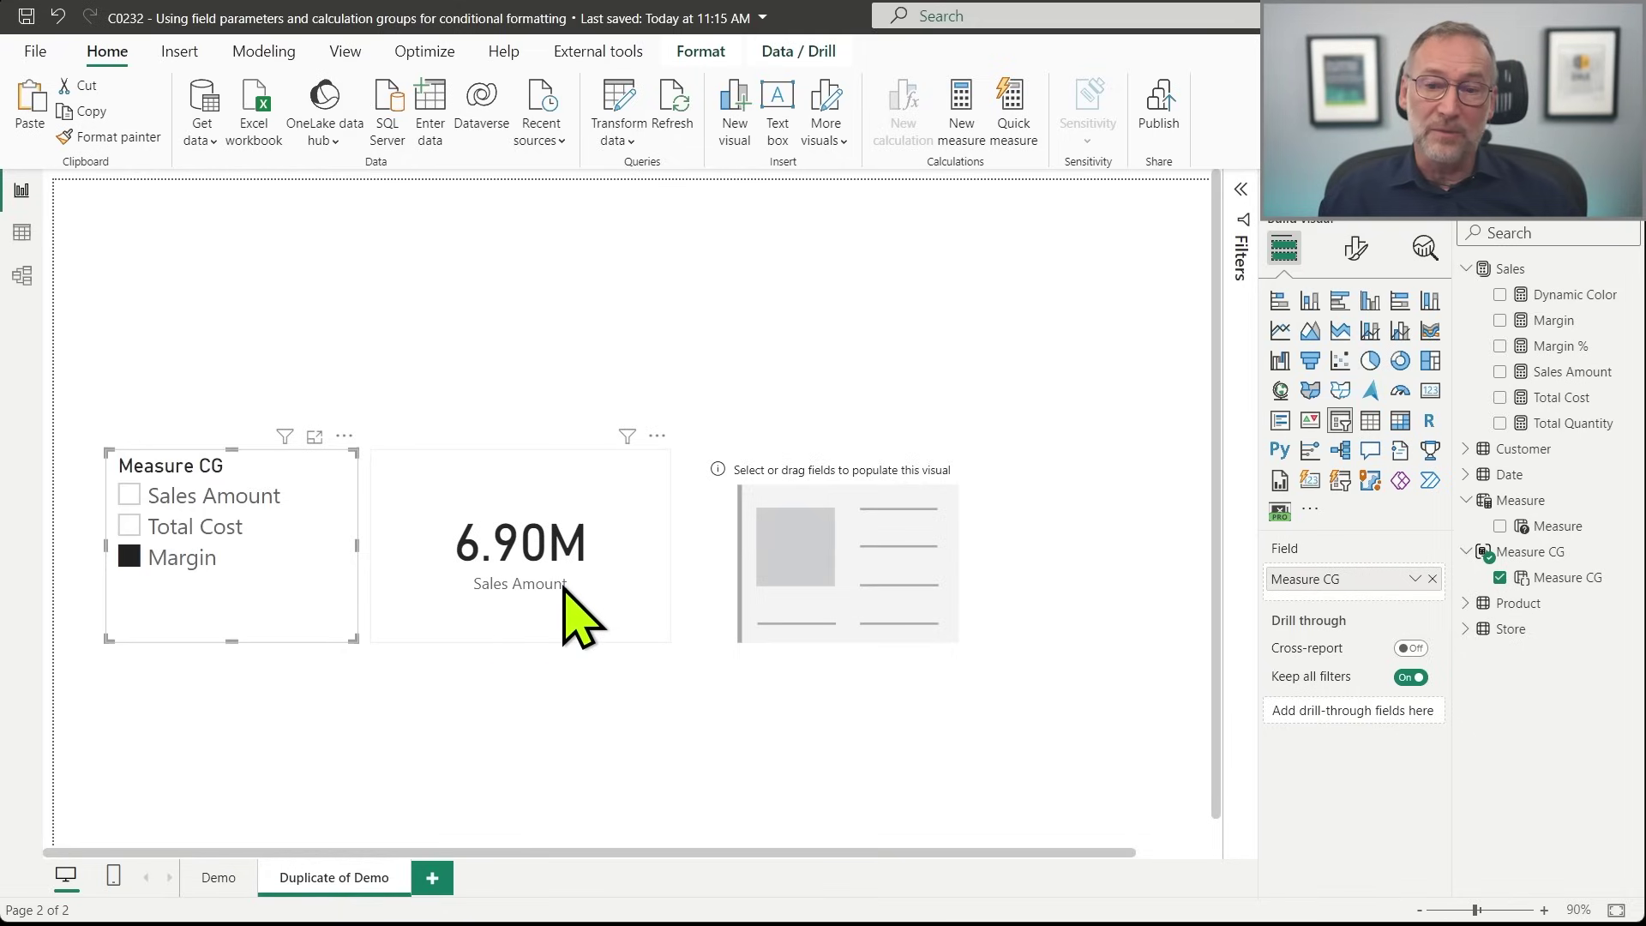
left_click(210, 499)
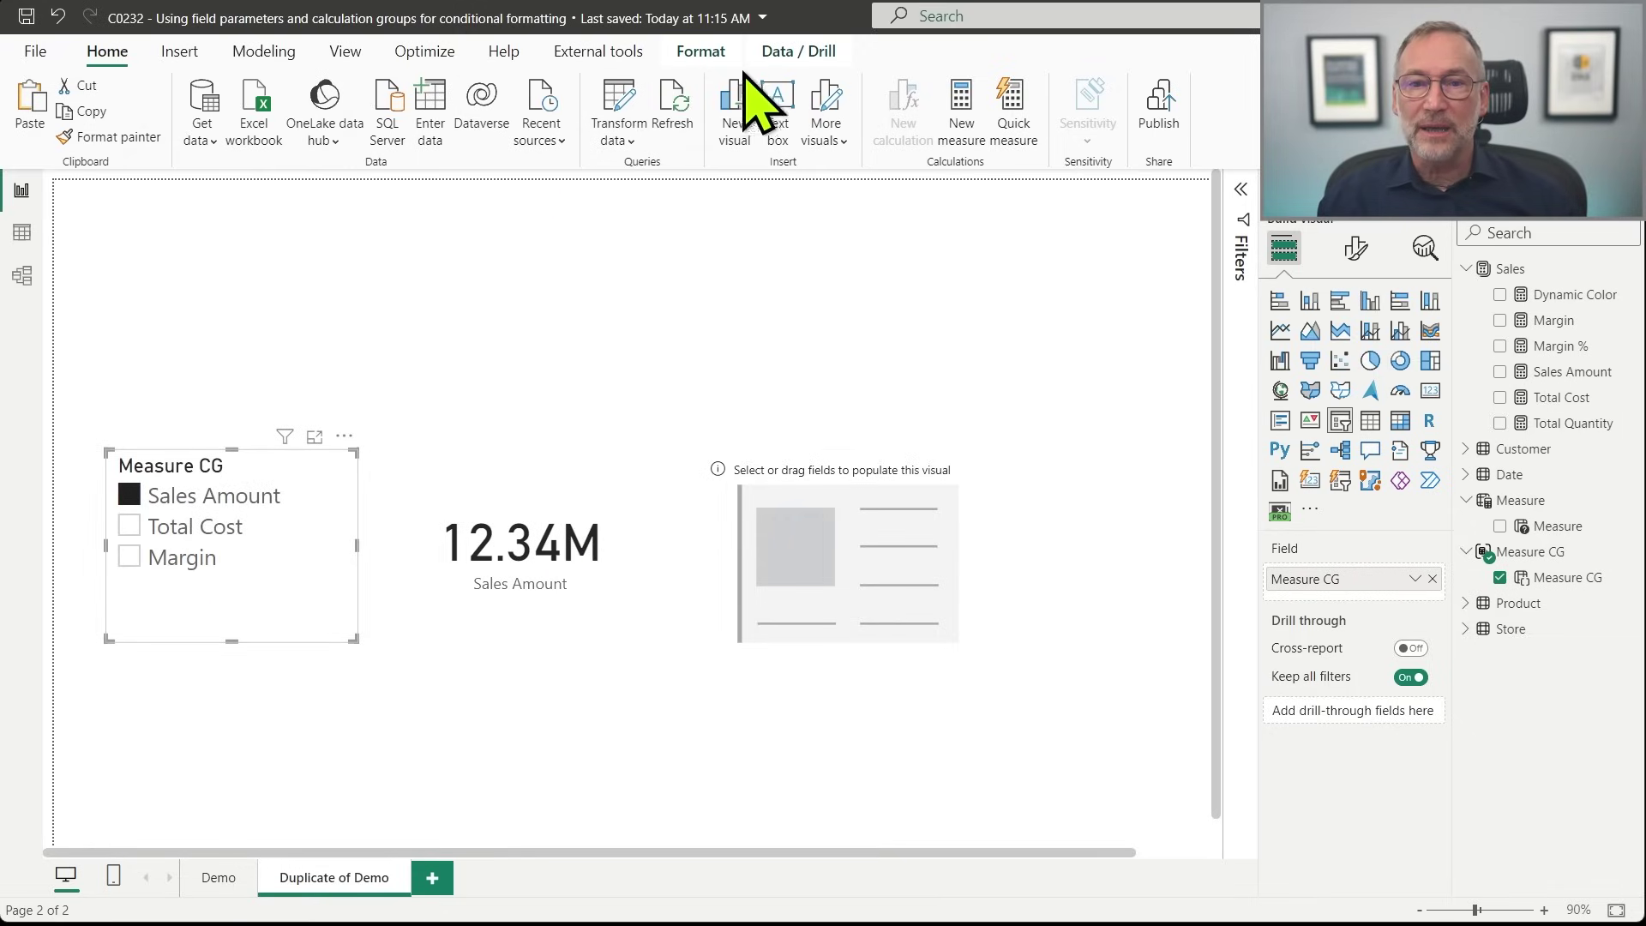
Switch to Tabular Editor 3 and generate a DAX script of the Measure CG calculation group to examine each calculation item's expression.
left_click(619, 52)
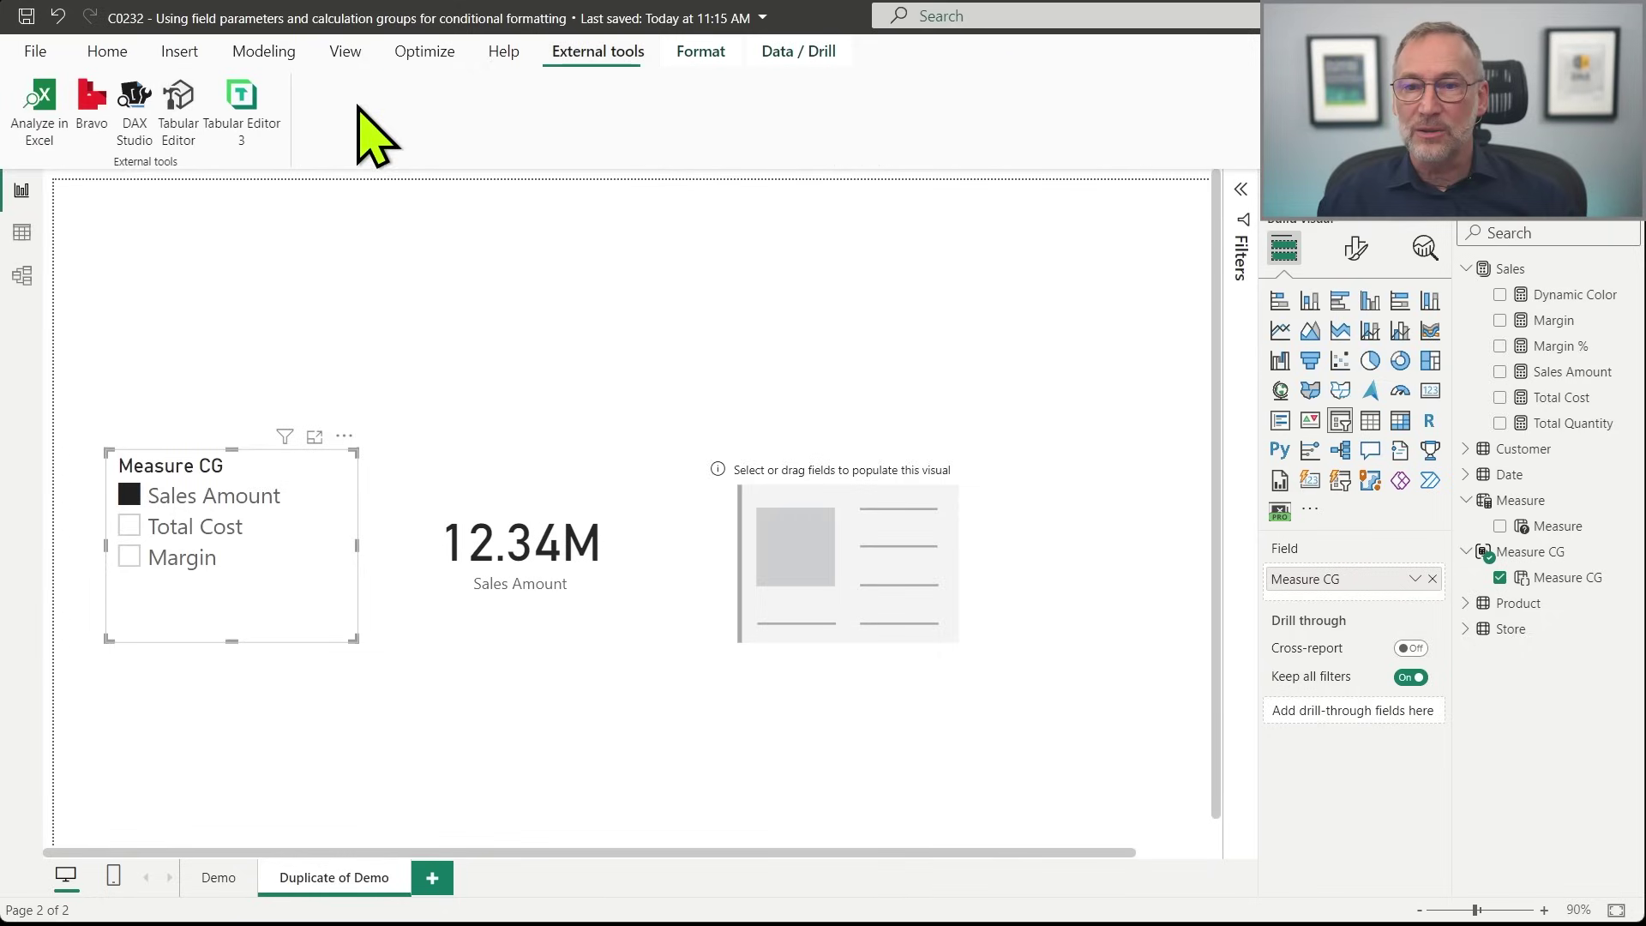
left_click(242, 126)
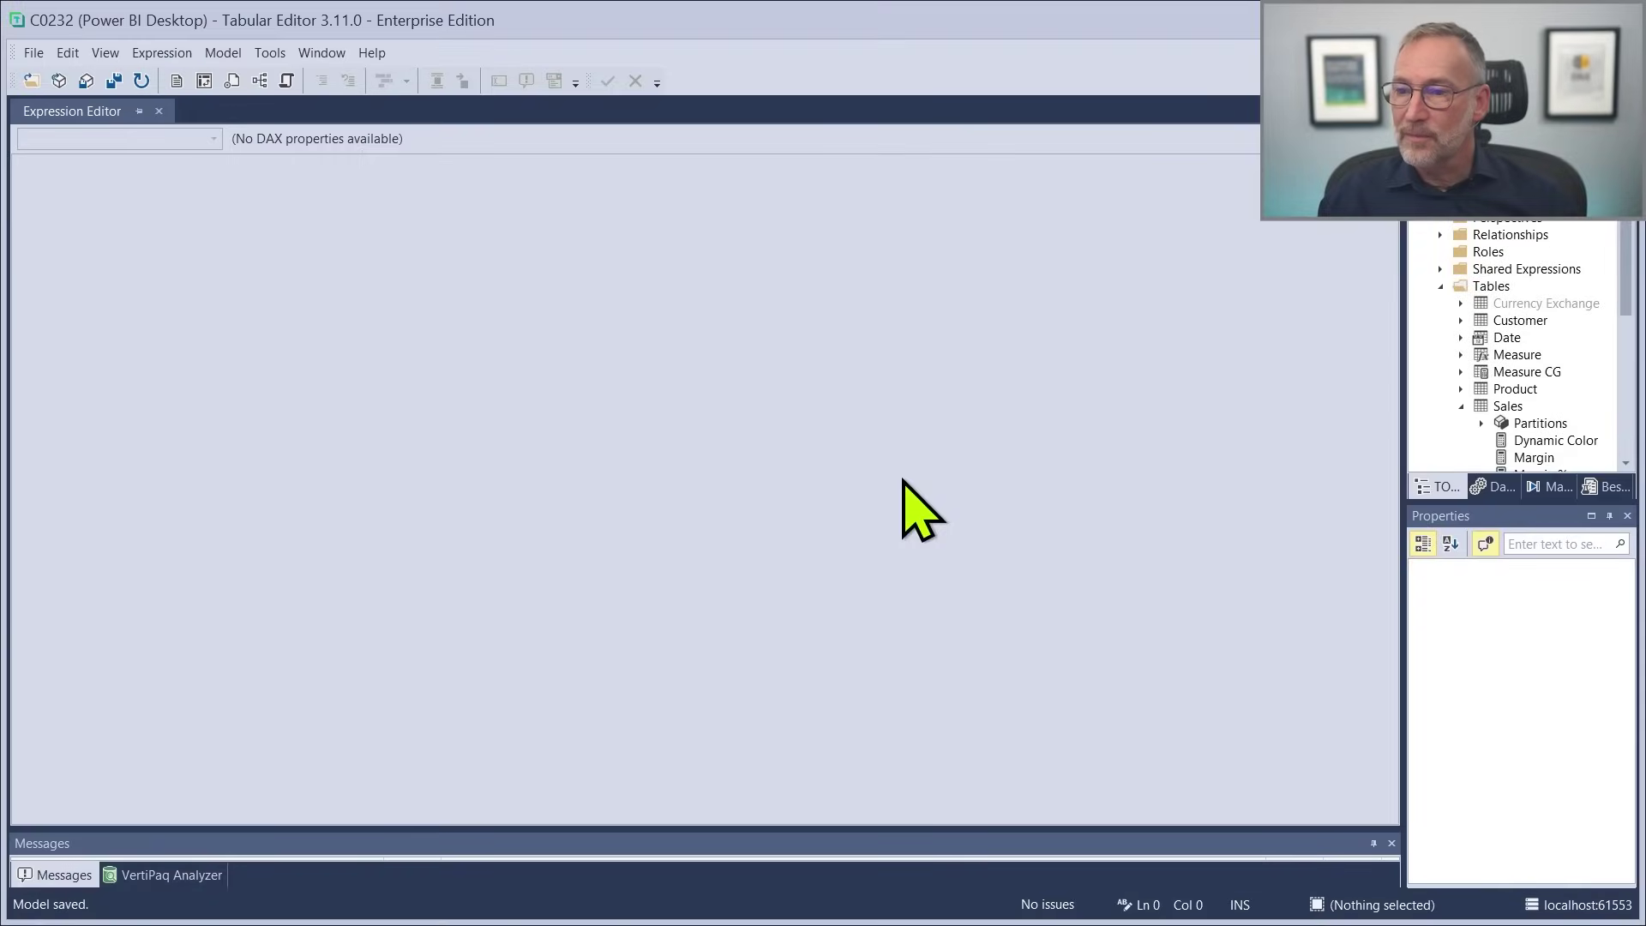
left_click_drag(1404, 367, 1333, 370)
left_click(1458, 372)
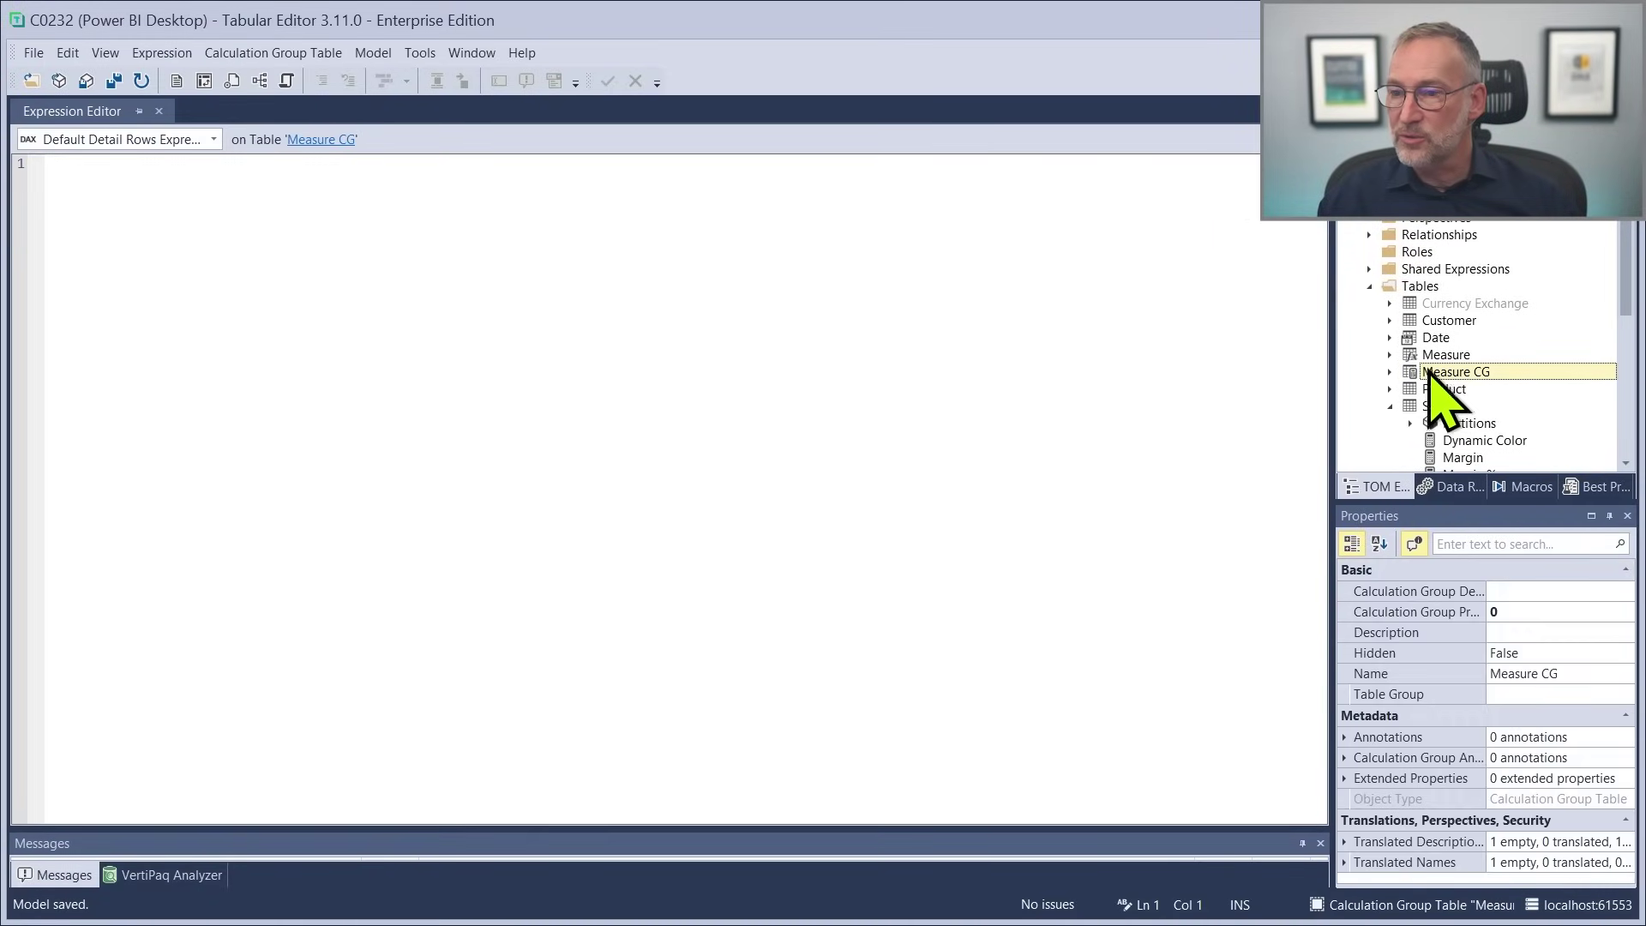
right_click(1435, 376)
left_click(1411, 387)
scroll(360, 459, "up", 5)
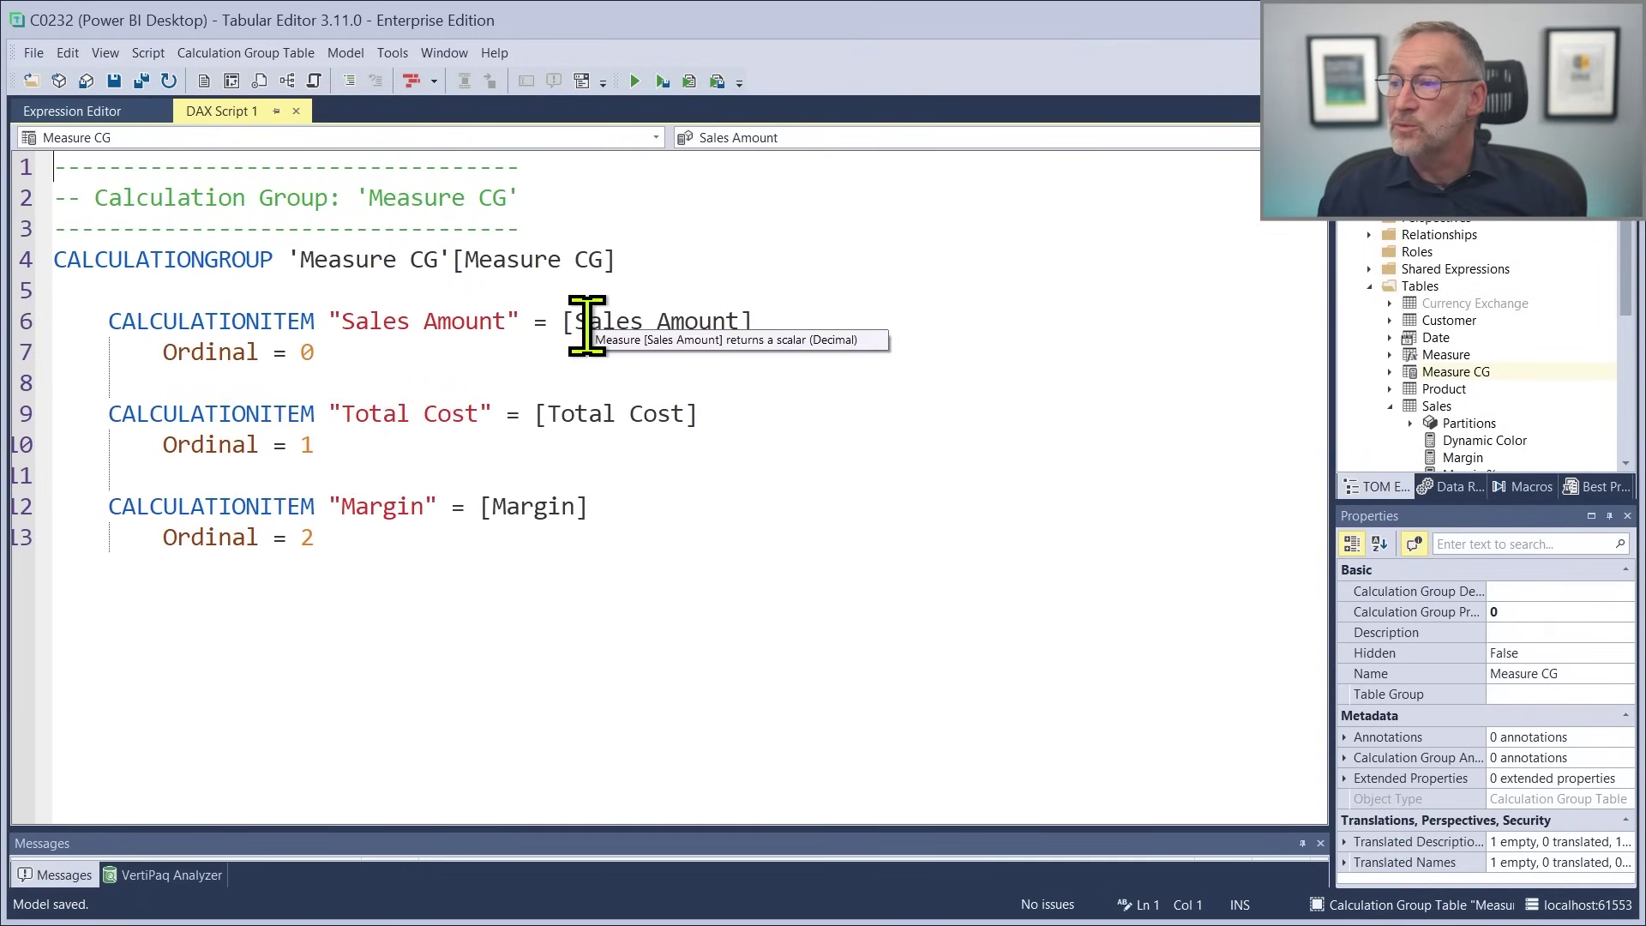
left_click_drag(549, 323, 804, 326)
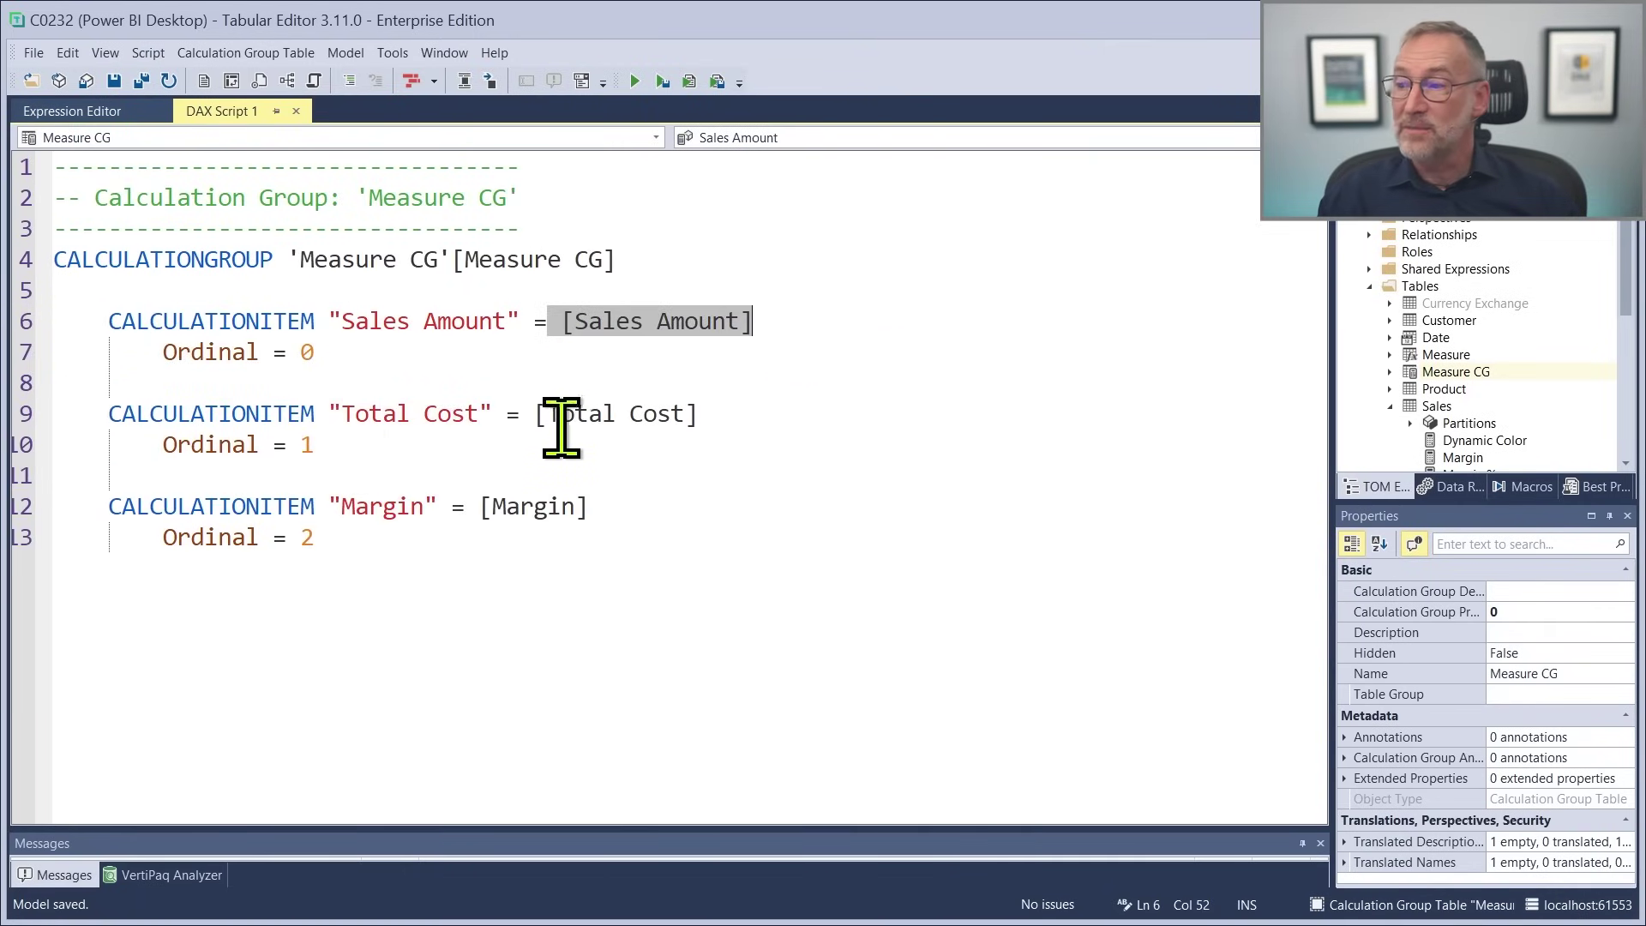
left_click_drag(521, 418, 700, 420)
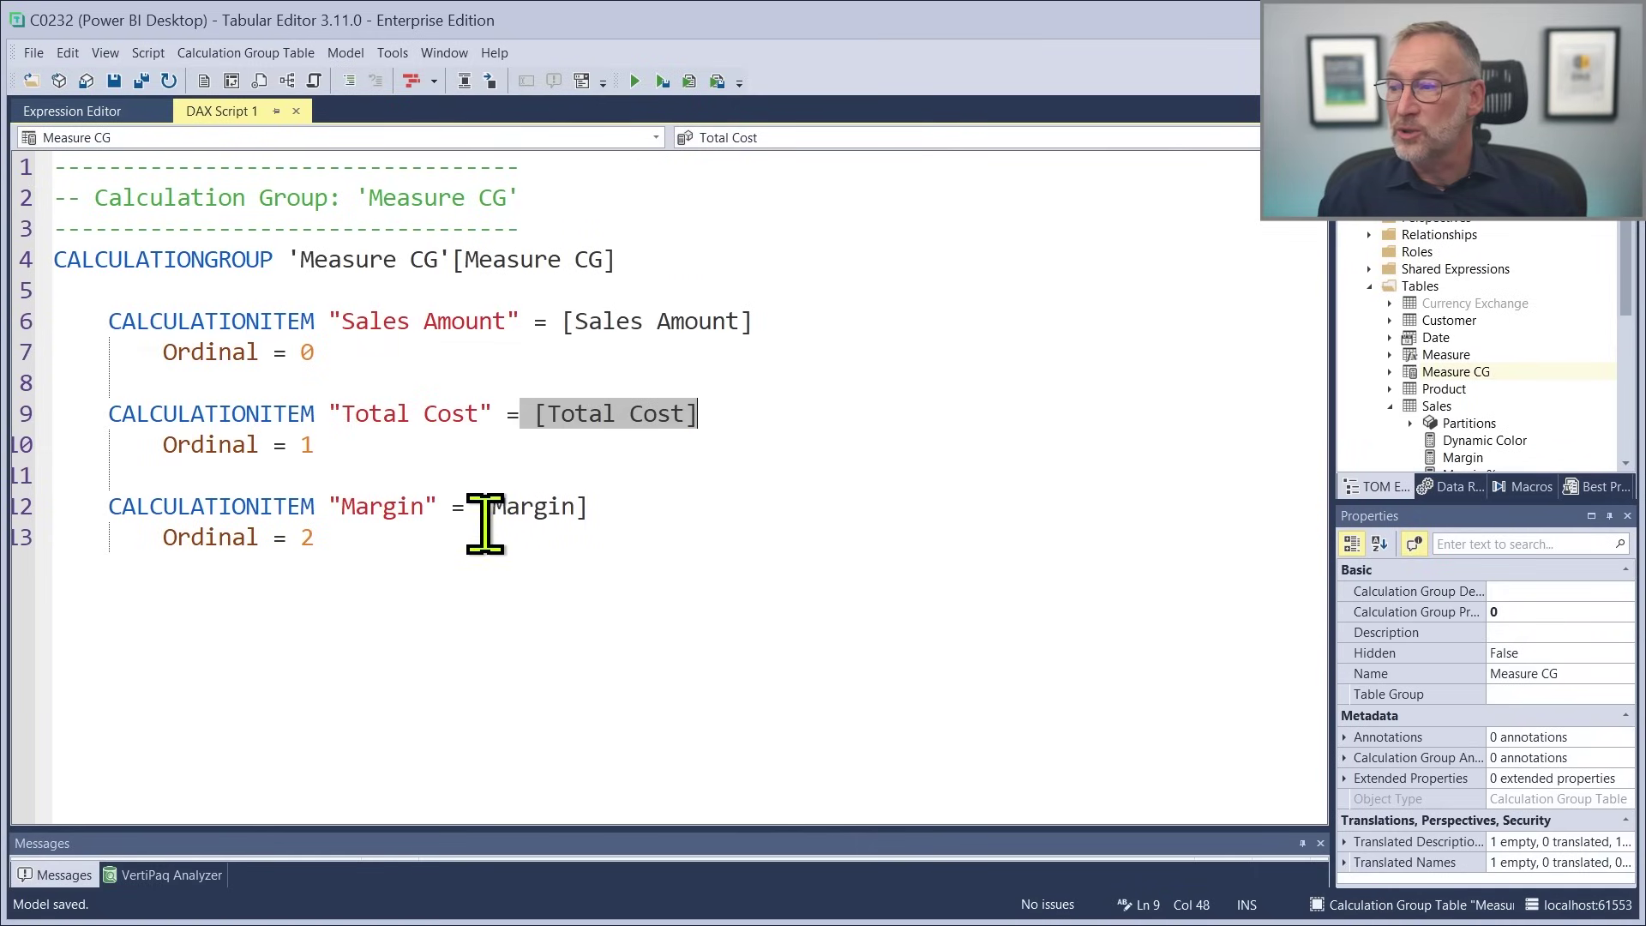
left_click_drag(464, 506, 636, 508)
left_click(583, 591)
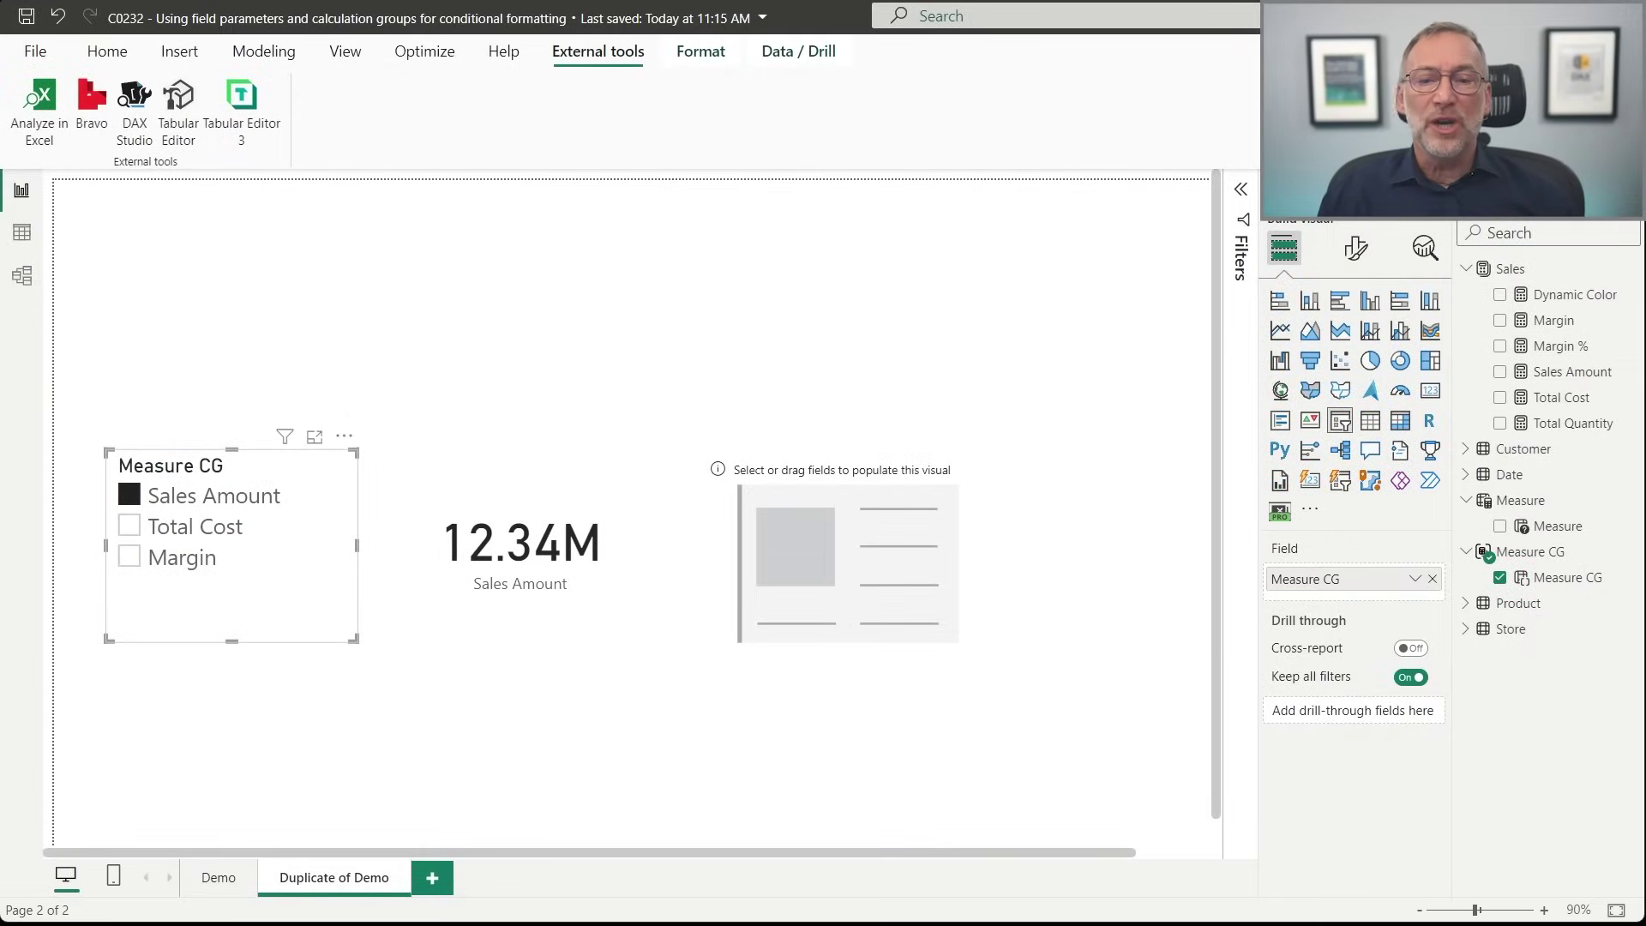
Back in Power BI Desktop, open the Dynamic Color measure's formula and examine the CurrentField variable definition.
left_click(470, 630)
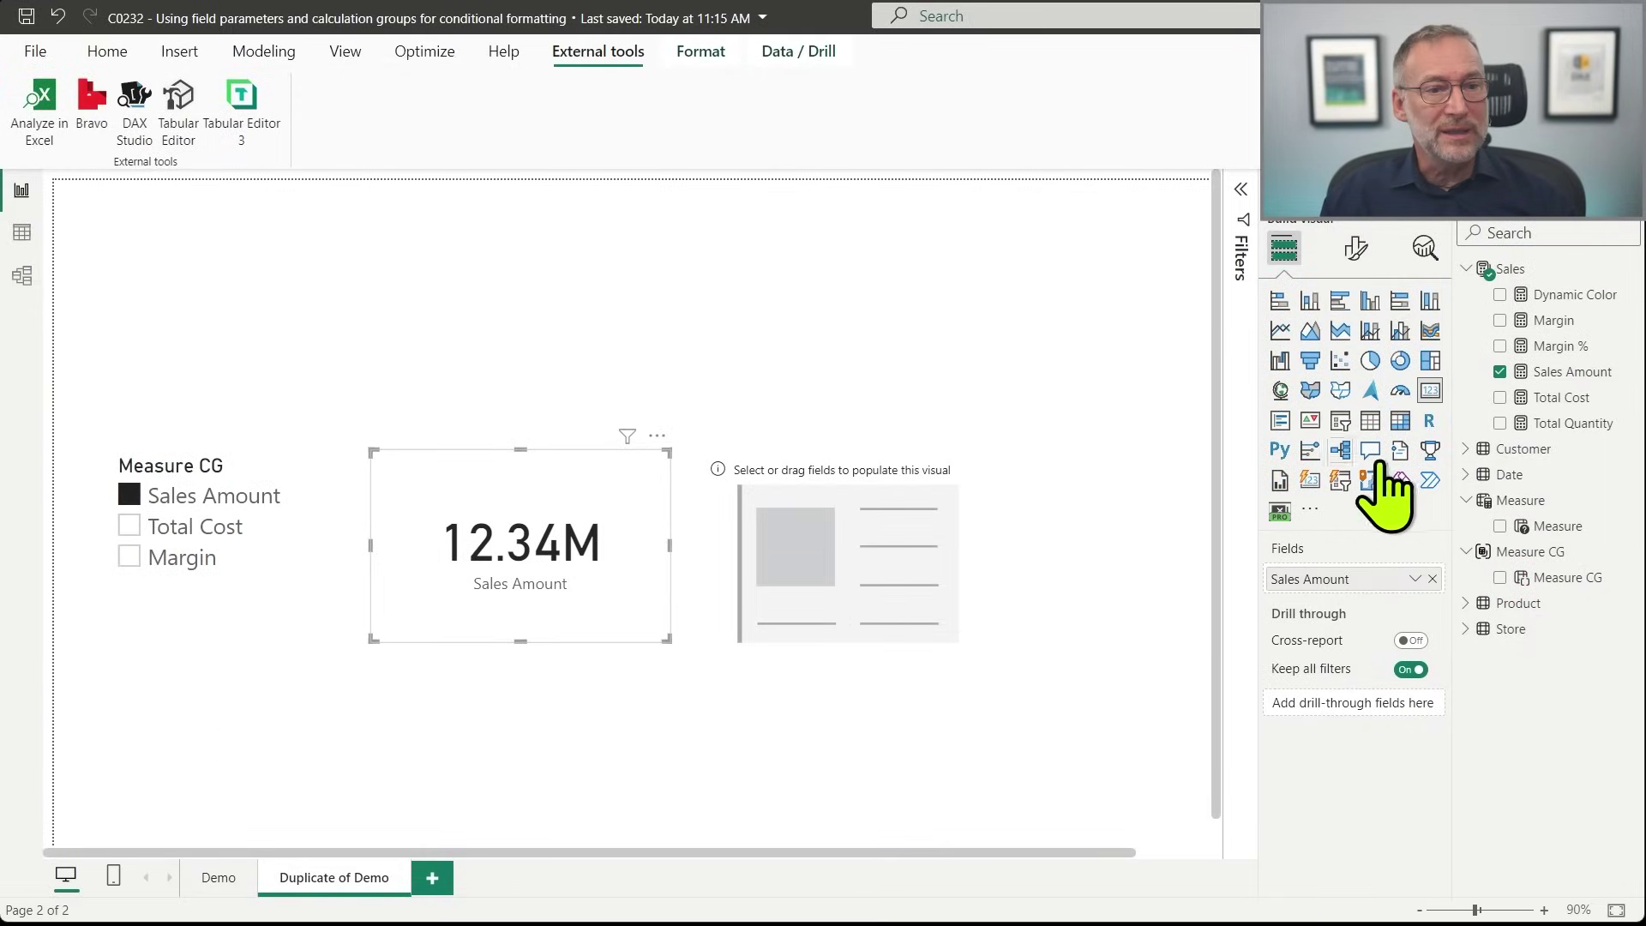
left_click(1572, 295)
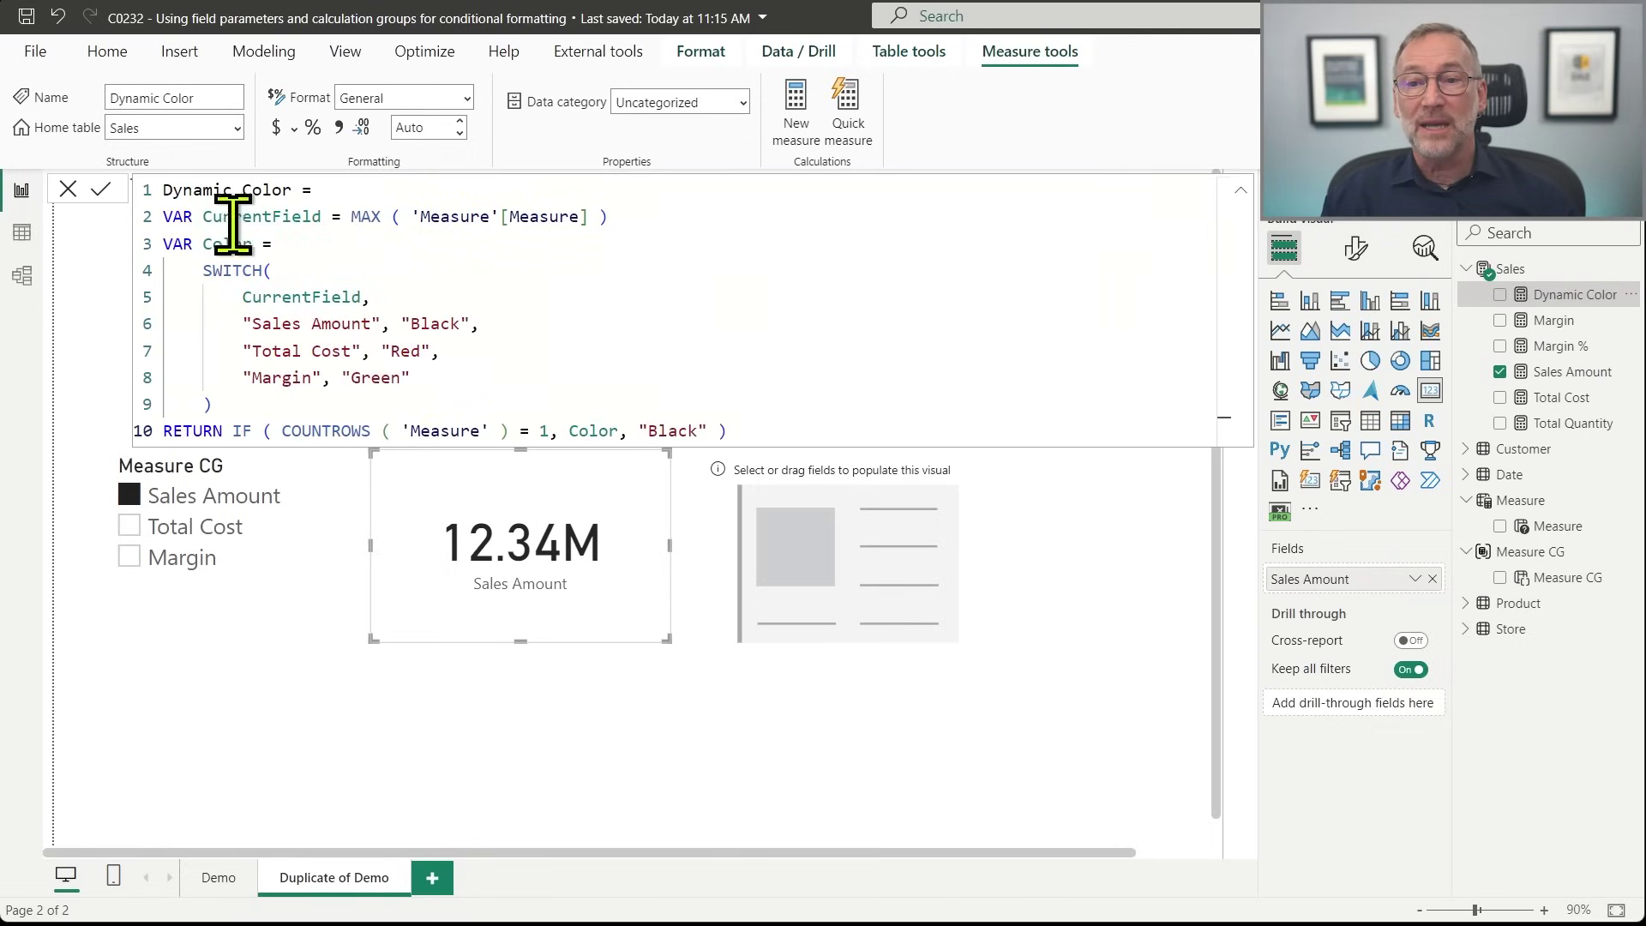
left_click_drag(202, 222, 635, 221)
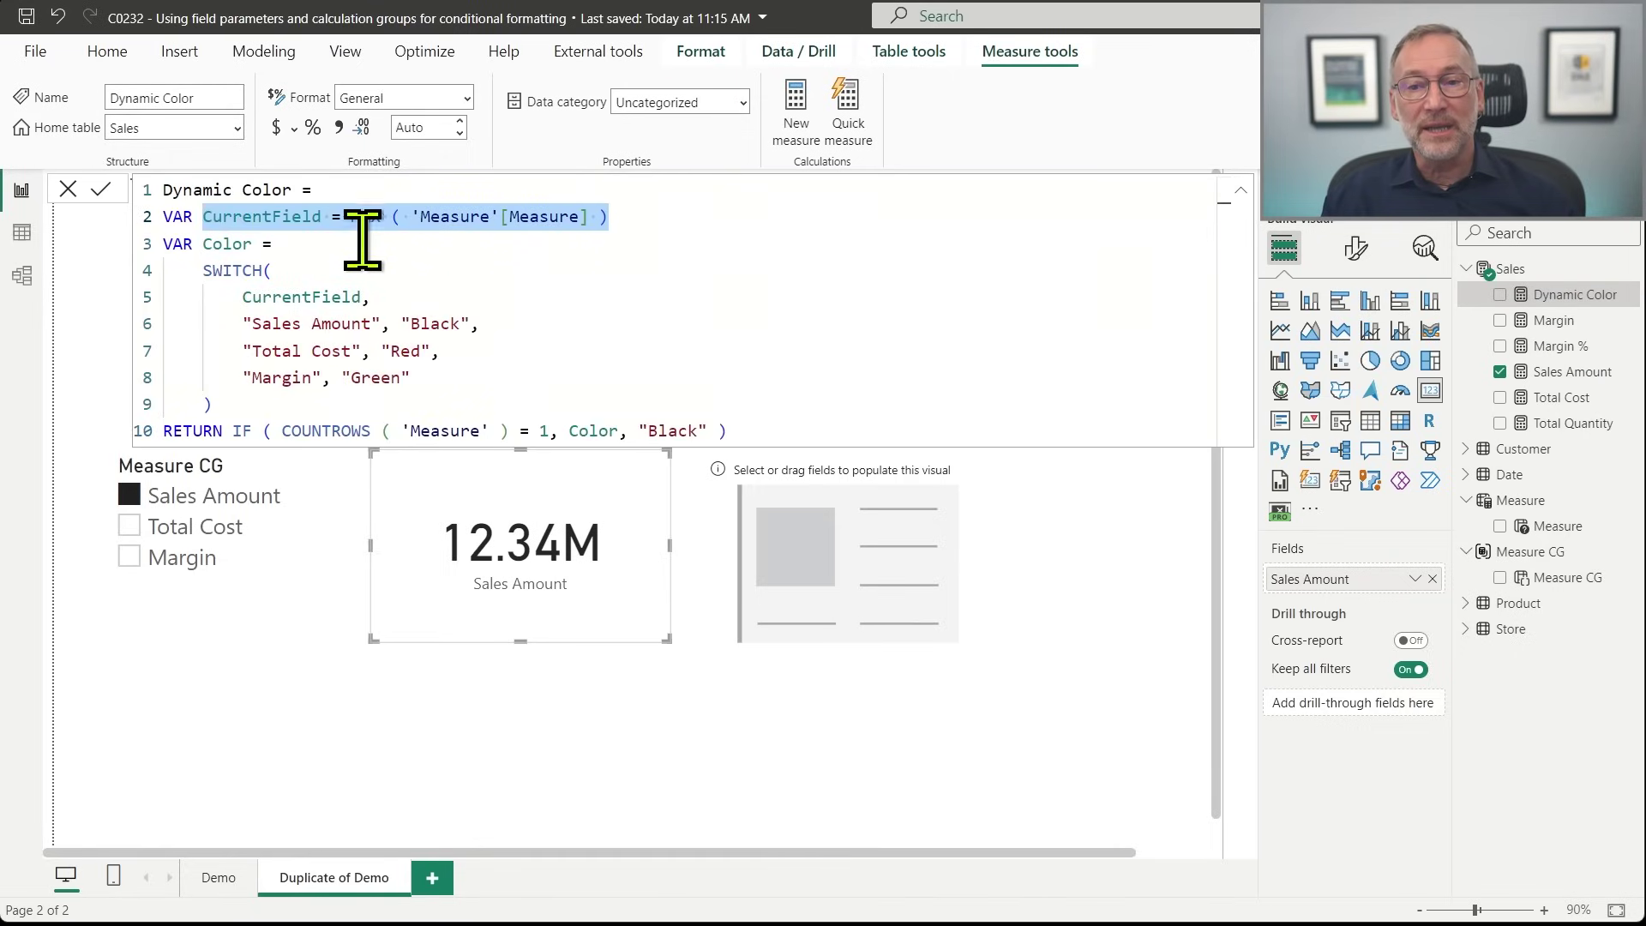